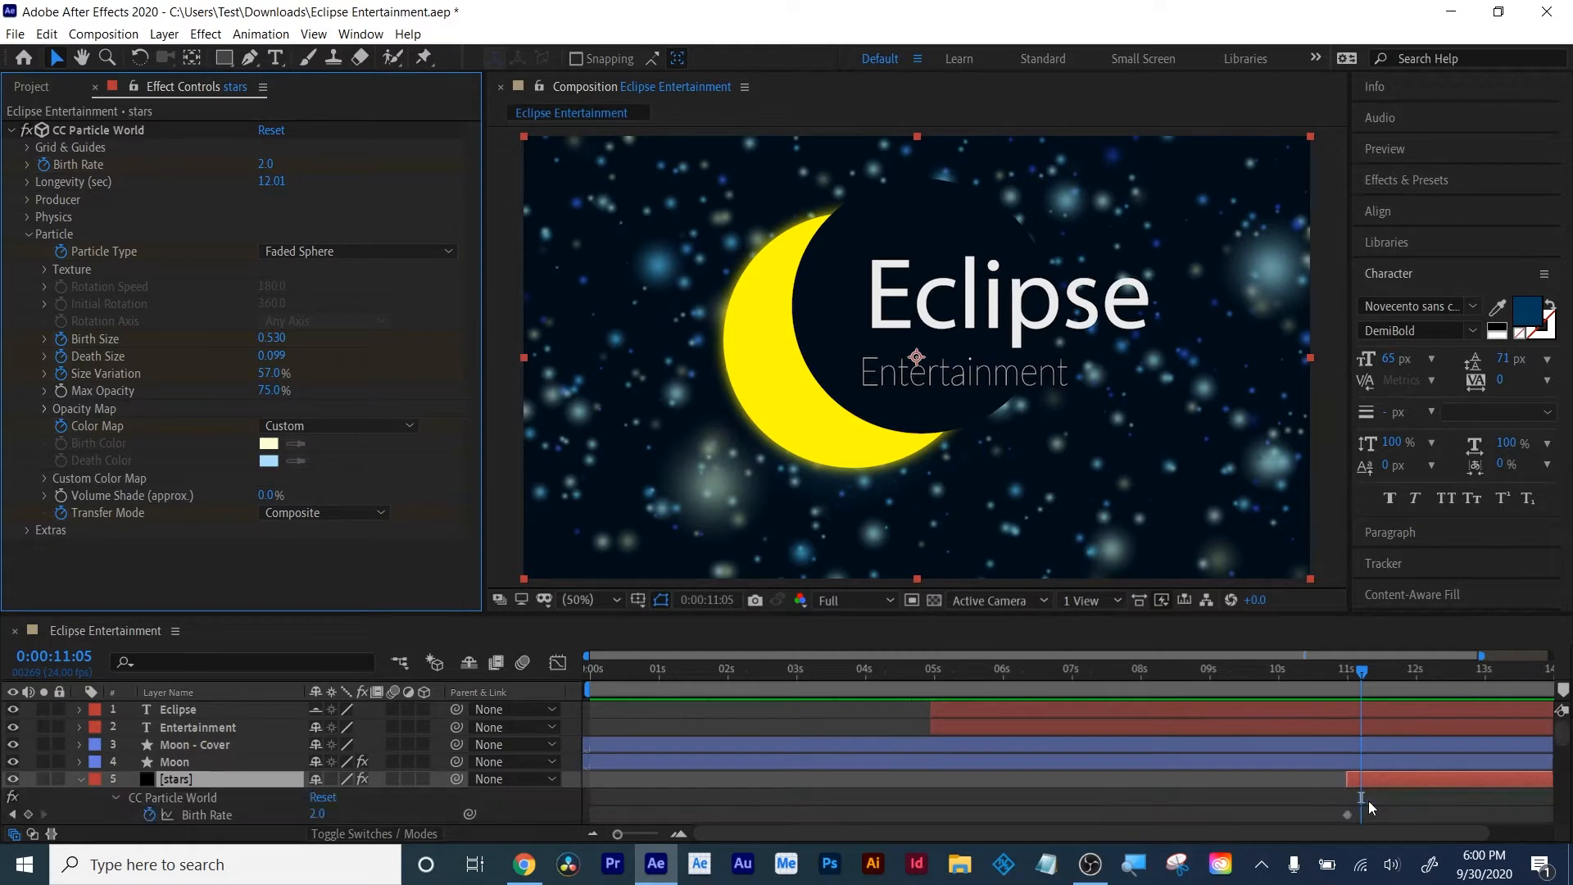
# Enlarge the timeline area and review the stars layer's particle animation from 11 seconds to the end of the composition
pyautogui.moveTo(1322, 617); pyautogui.dragTo(1317, 456)
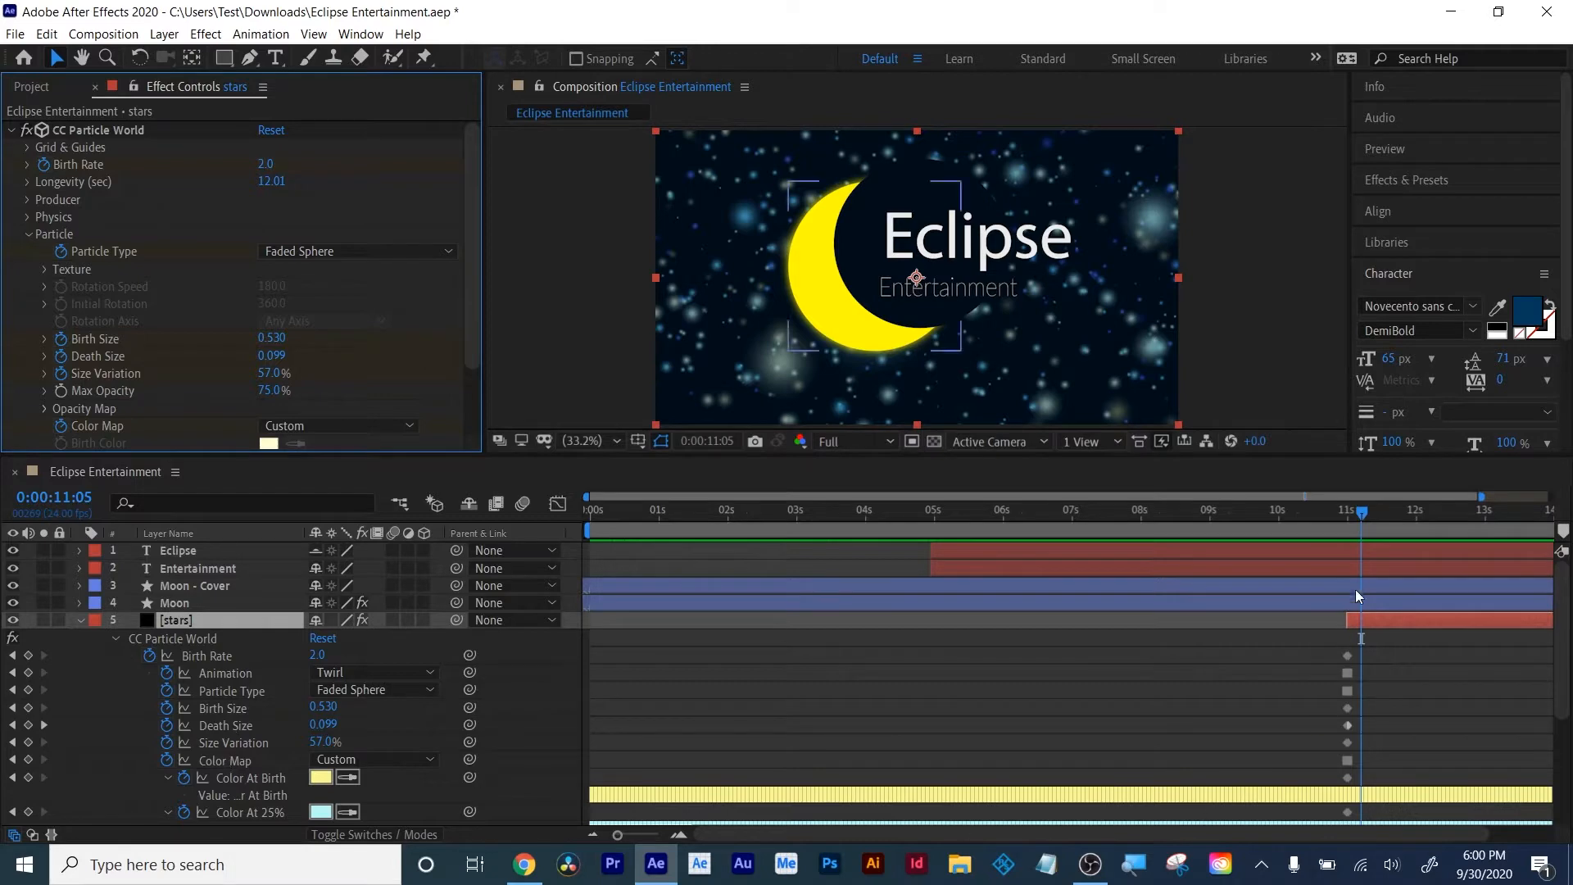
pyautogui.moveTo(1362, 512); pyautogui.dragTo(1521, 531)
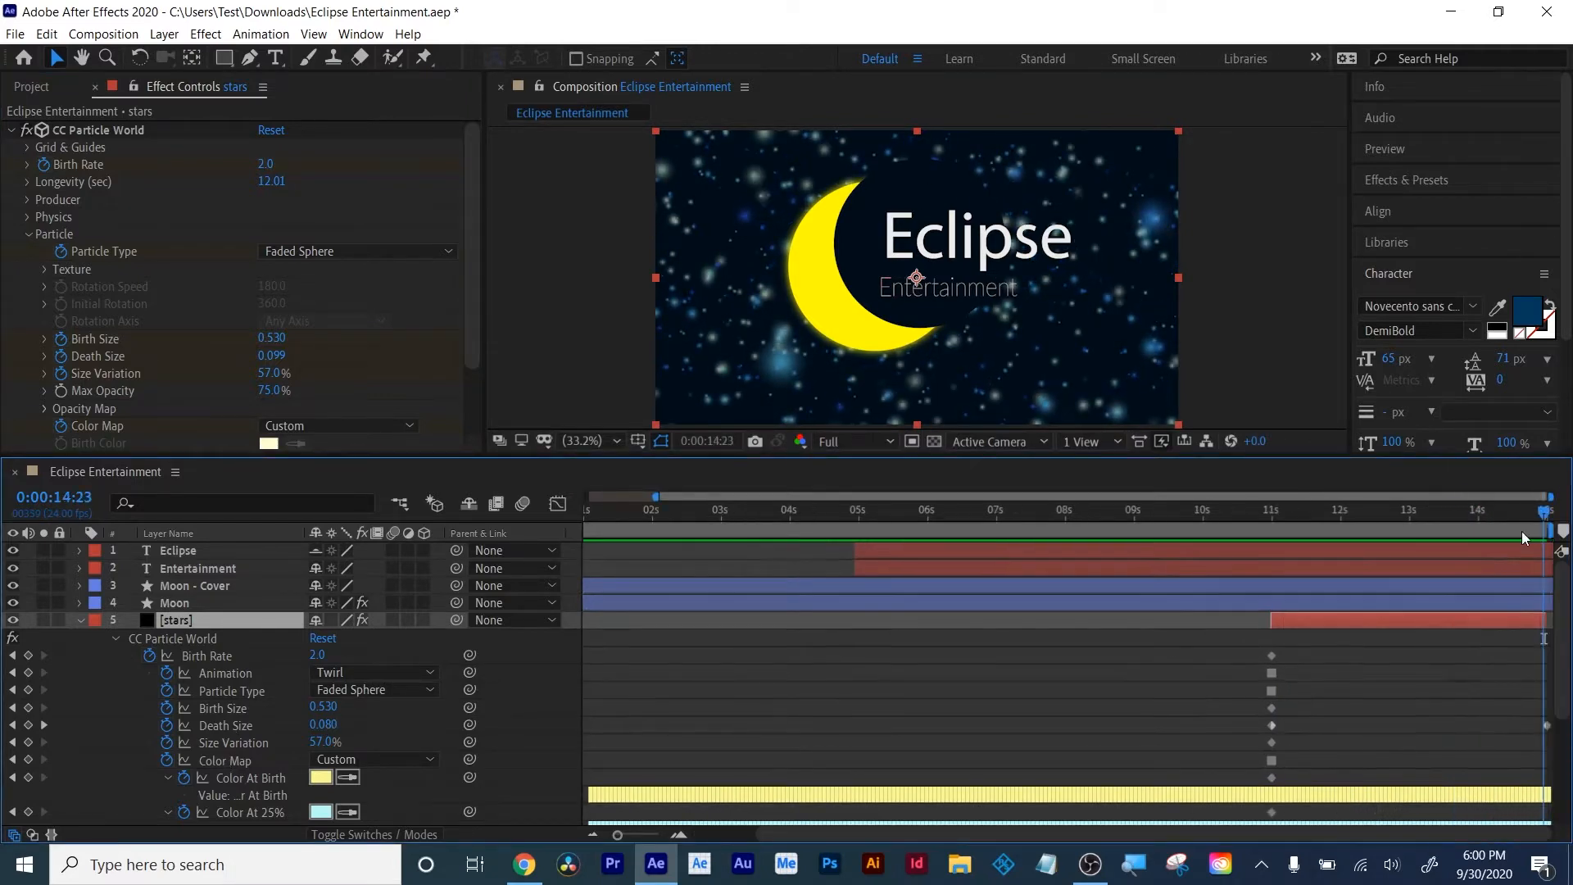
pyautogui.moveTo(1326, 520); pyautogui.dragTo(1268, 519)
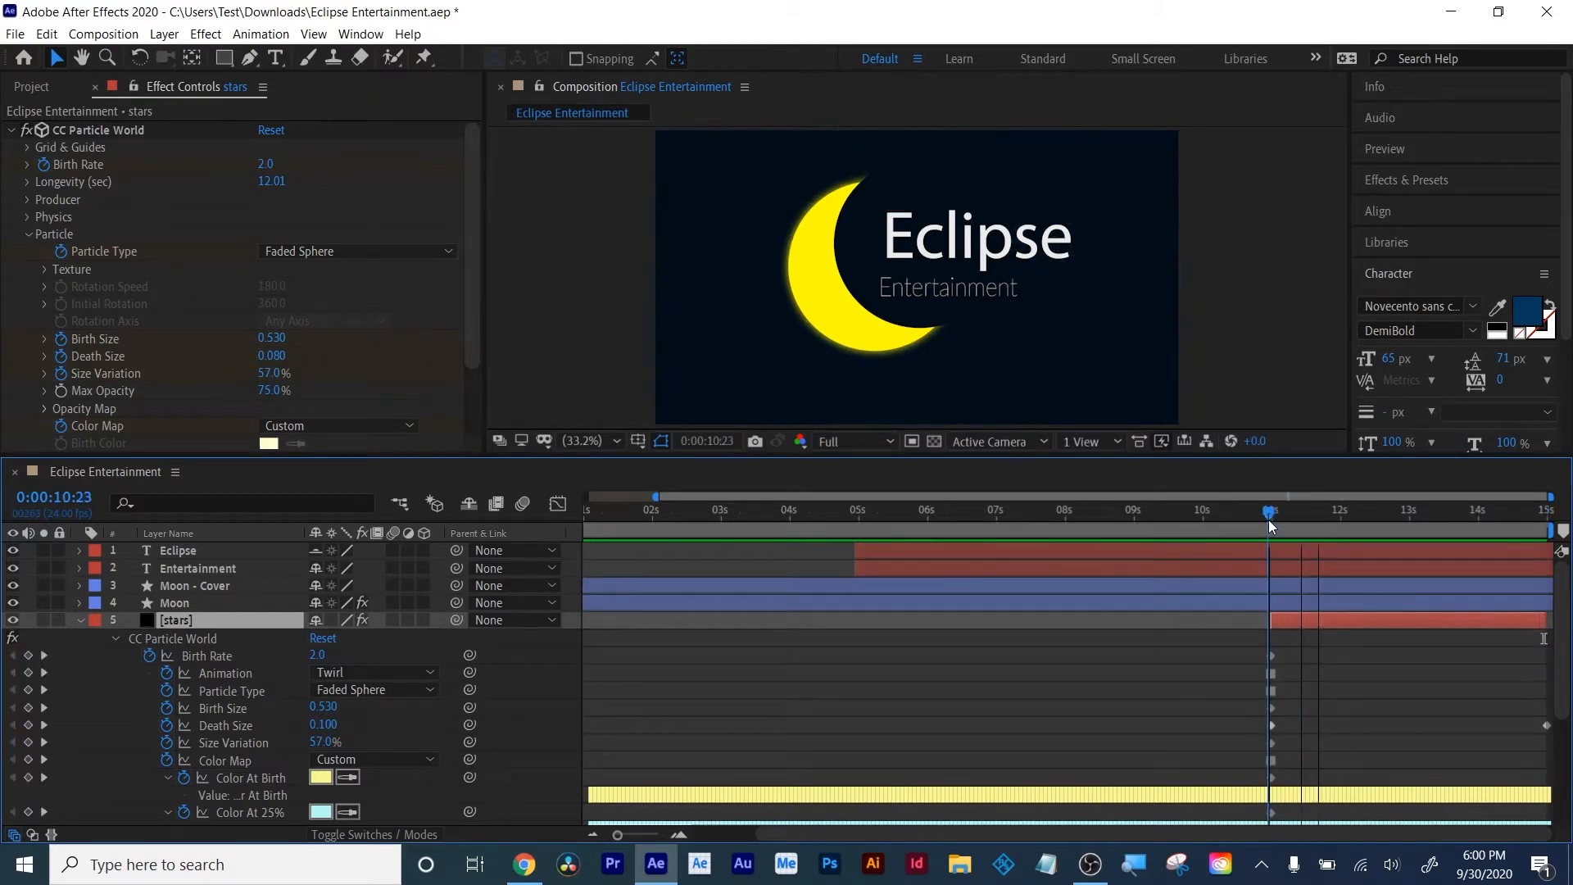
pyautogui.press('pagedown')
pyautogui.press('pagedown')
pyautogui.press('pagedown')
pyautogui.press('pagedown')
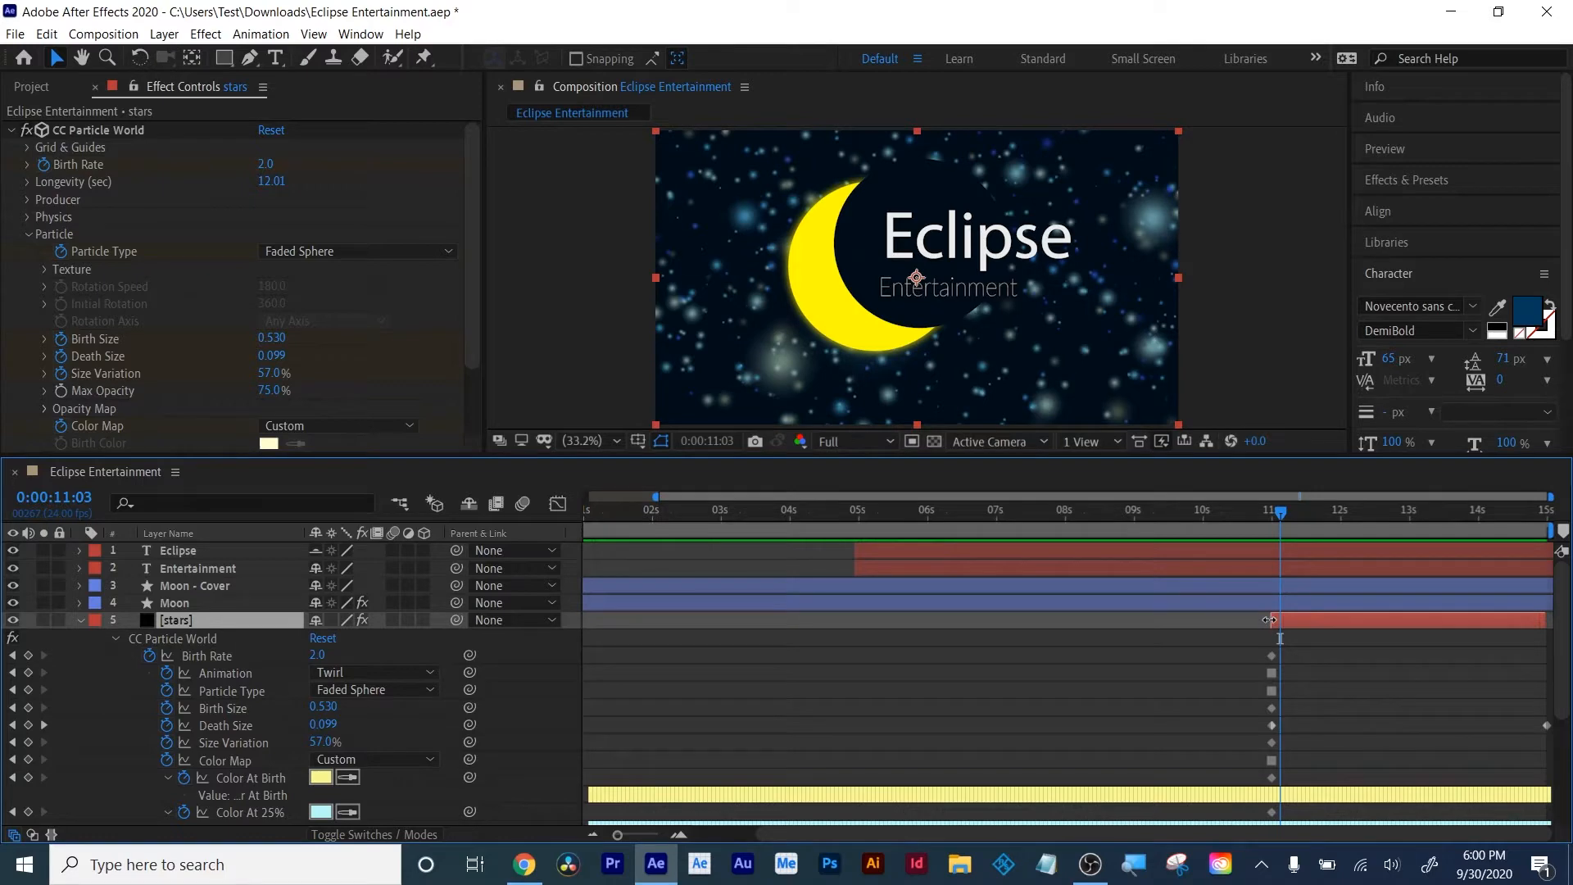
pyautogui.moveTo(1283, 518); pyautogui.dragTo(1273, 516)
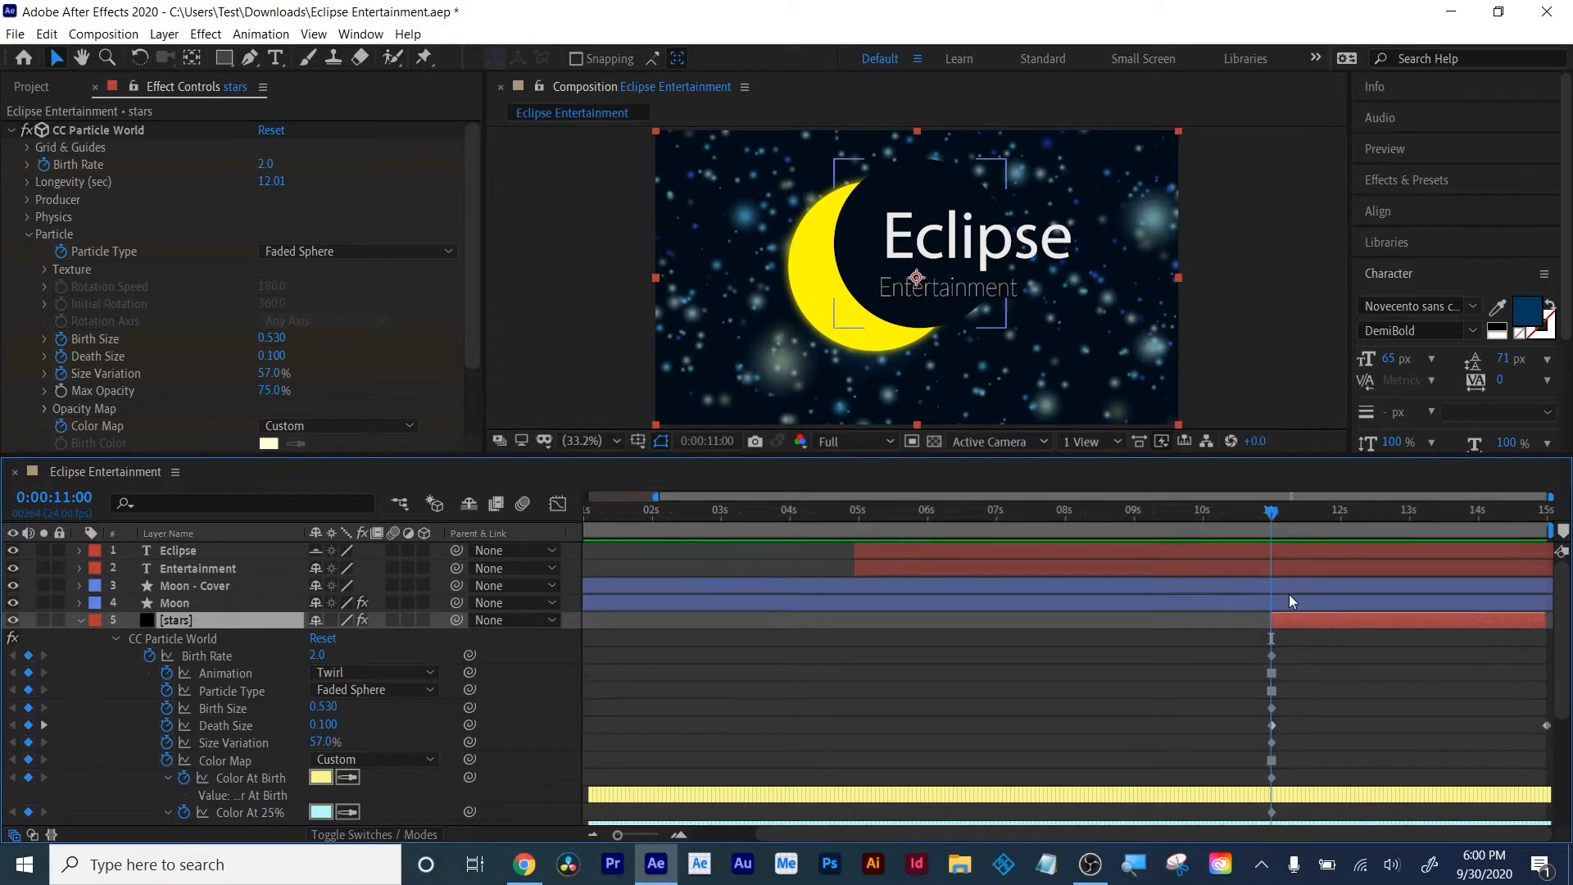
# Show only the stars layer's opacity, go to 0:00:09:00 and extend the layer's start back to about 9 seconds
pyautogui.press('u')
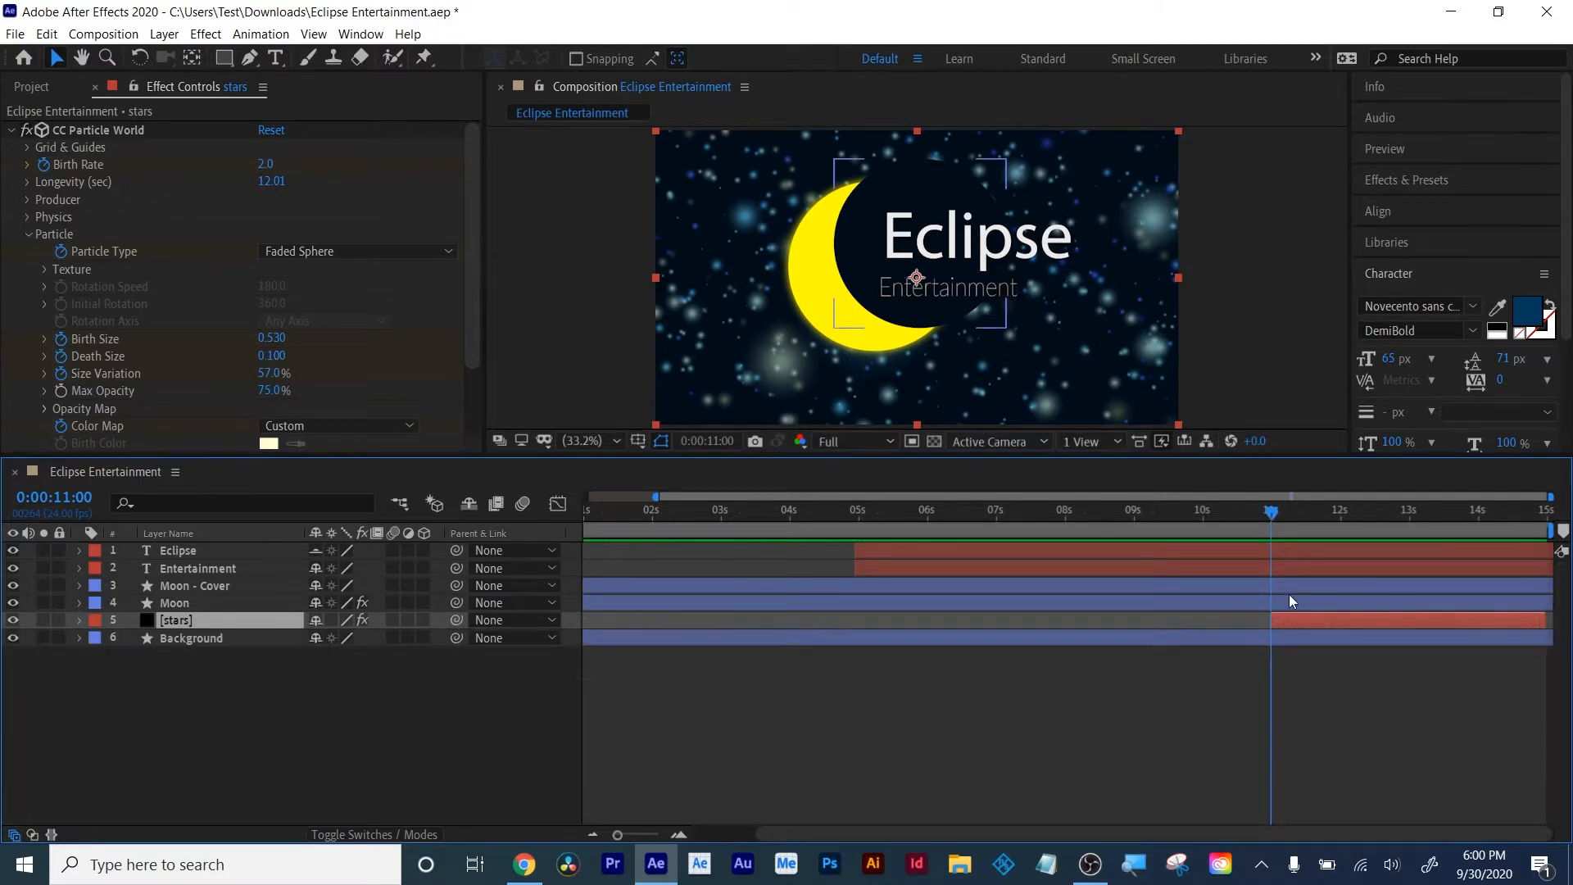
pyautogui.press('t')
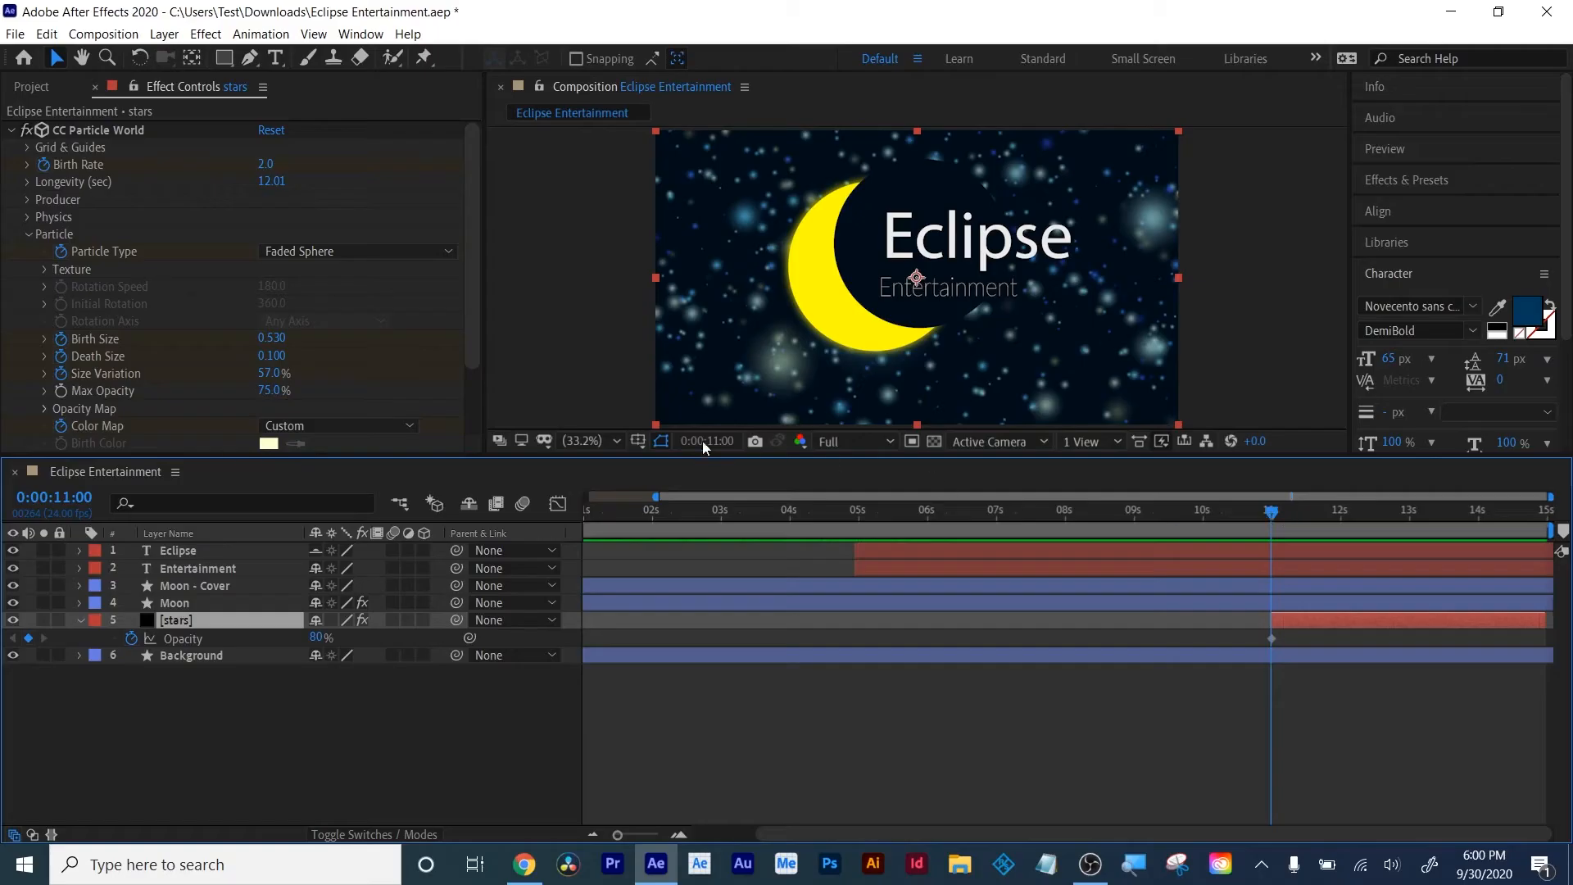
pyautogui.click(714, 446)
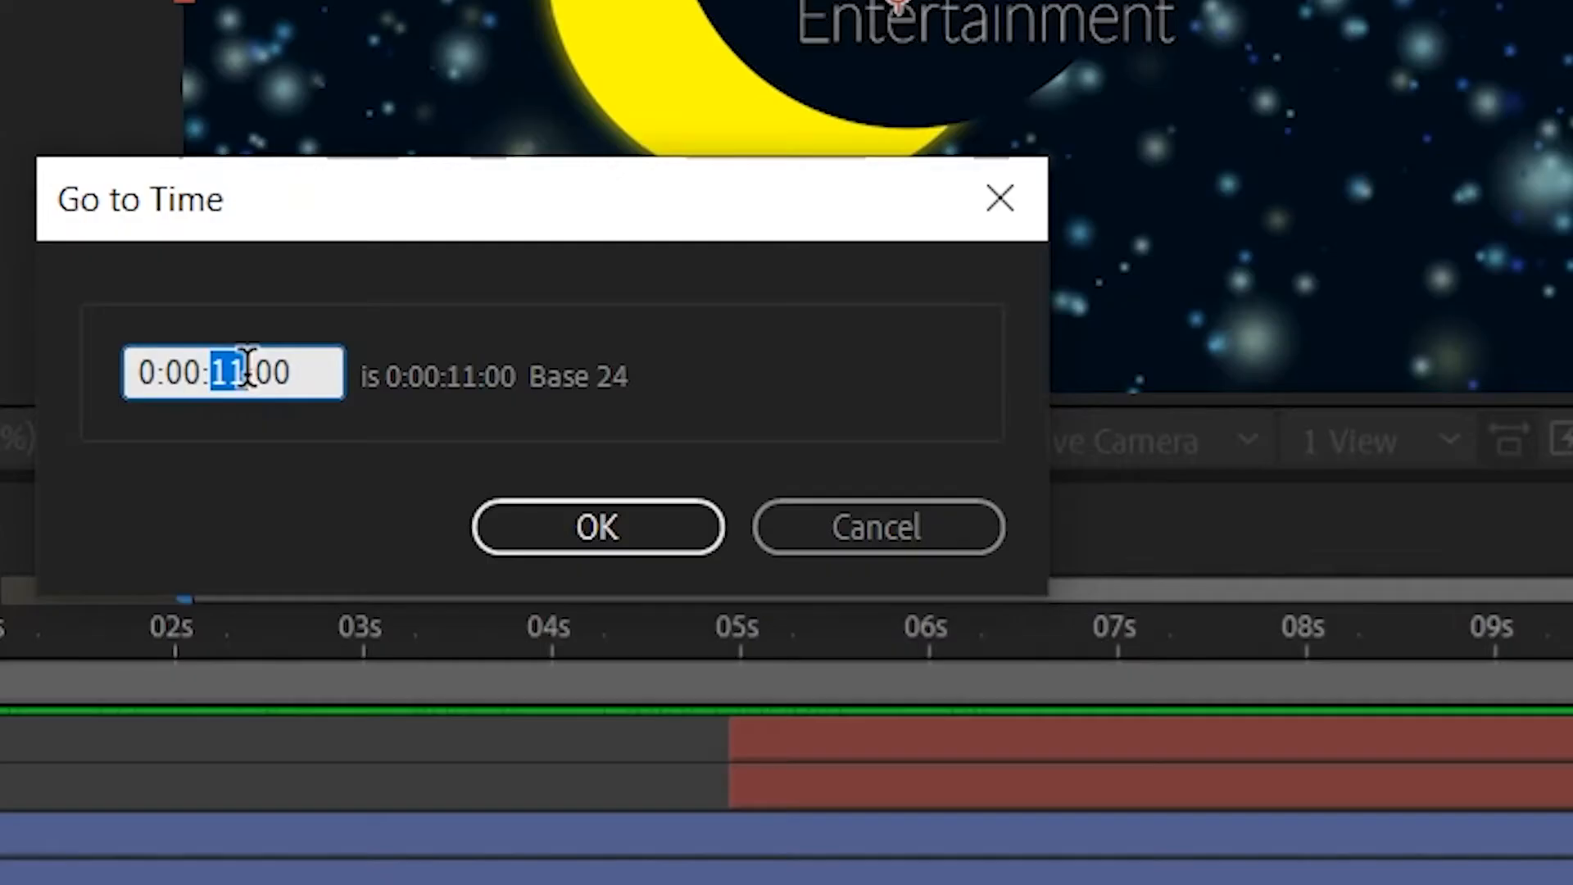
pyautogui.write('09')
pyautogui.press('Return')
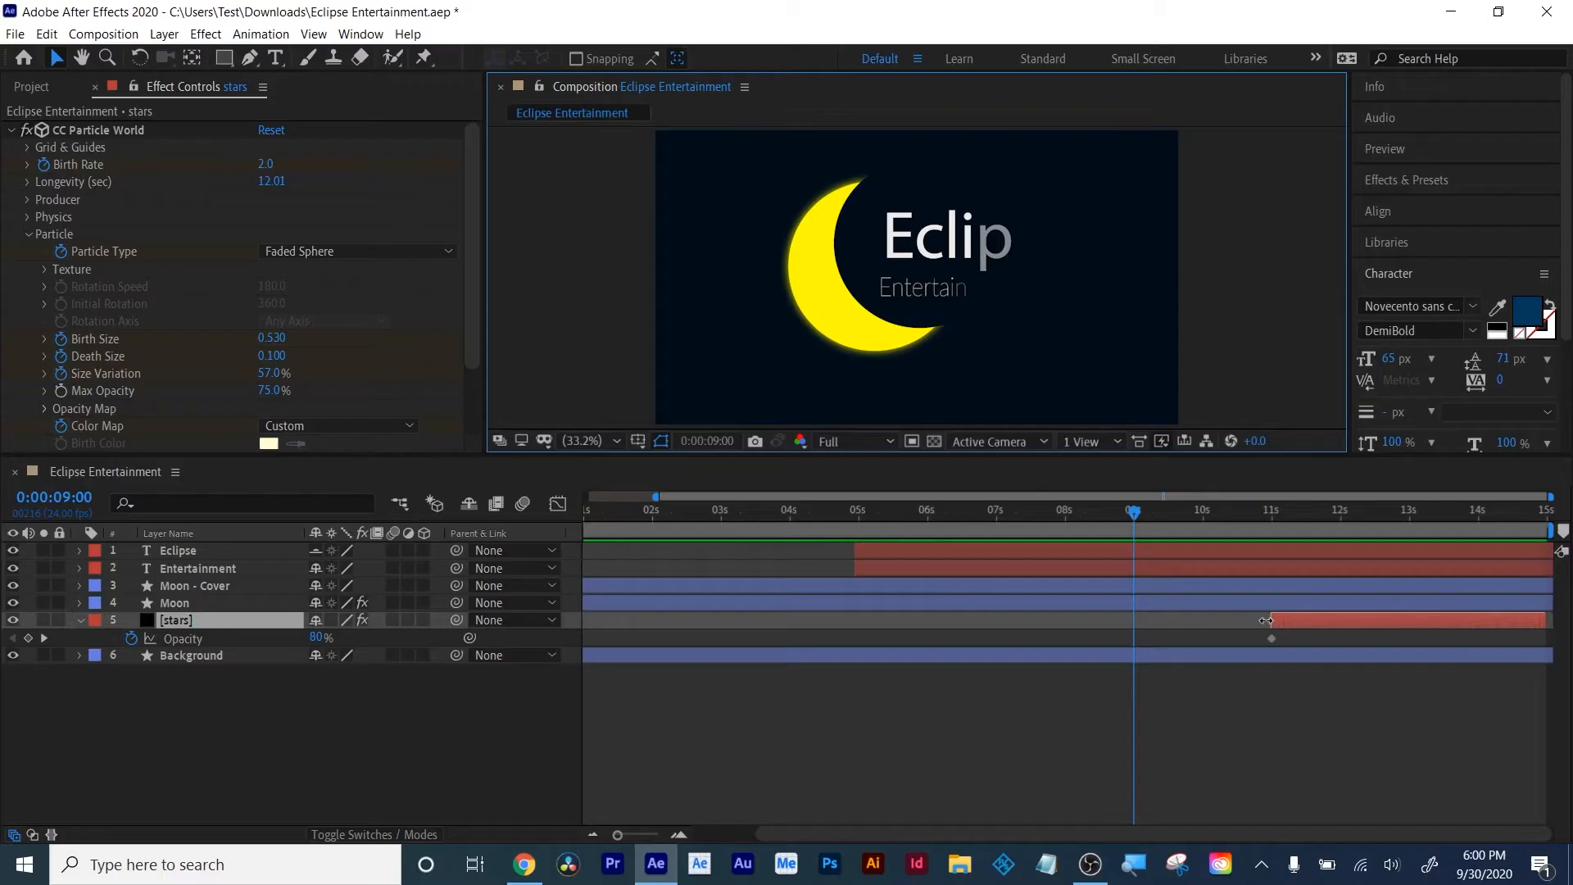
pyautogui.moveTo(1261, 620); pyautogui.dragTo(1106, 612)
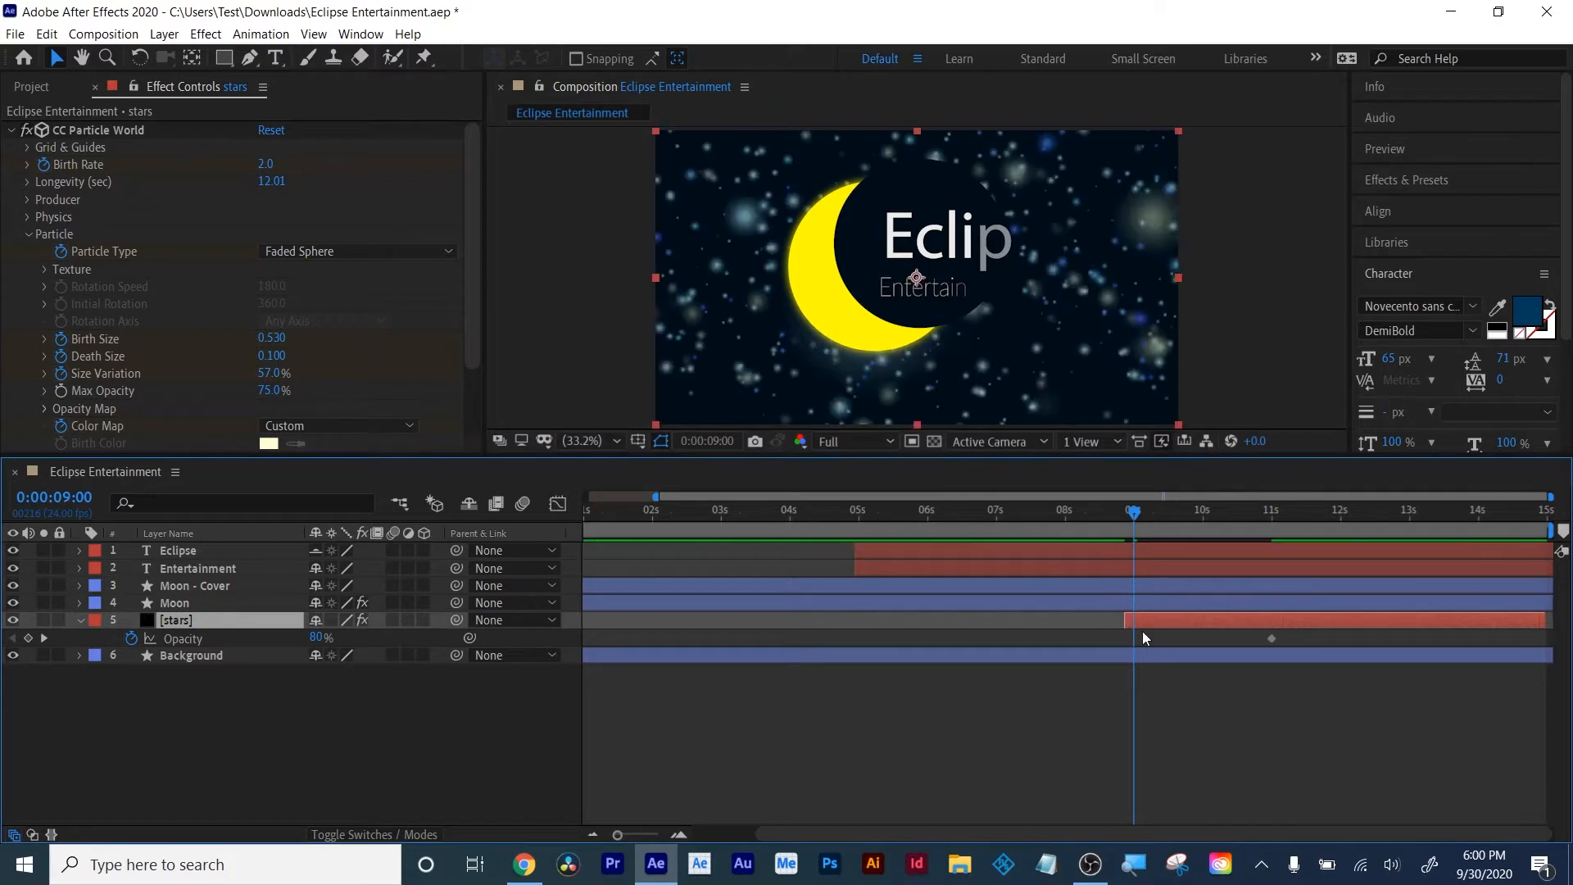
# Add an opacity keyframe of 0% to the stars layer at 0:00:09:00
pyautogui.click(30, 638)
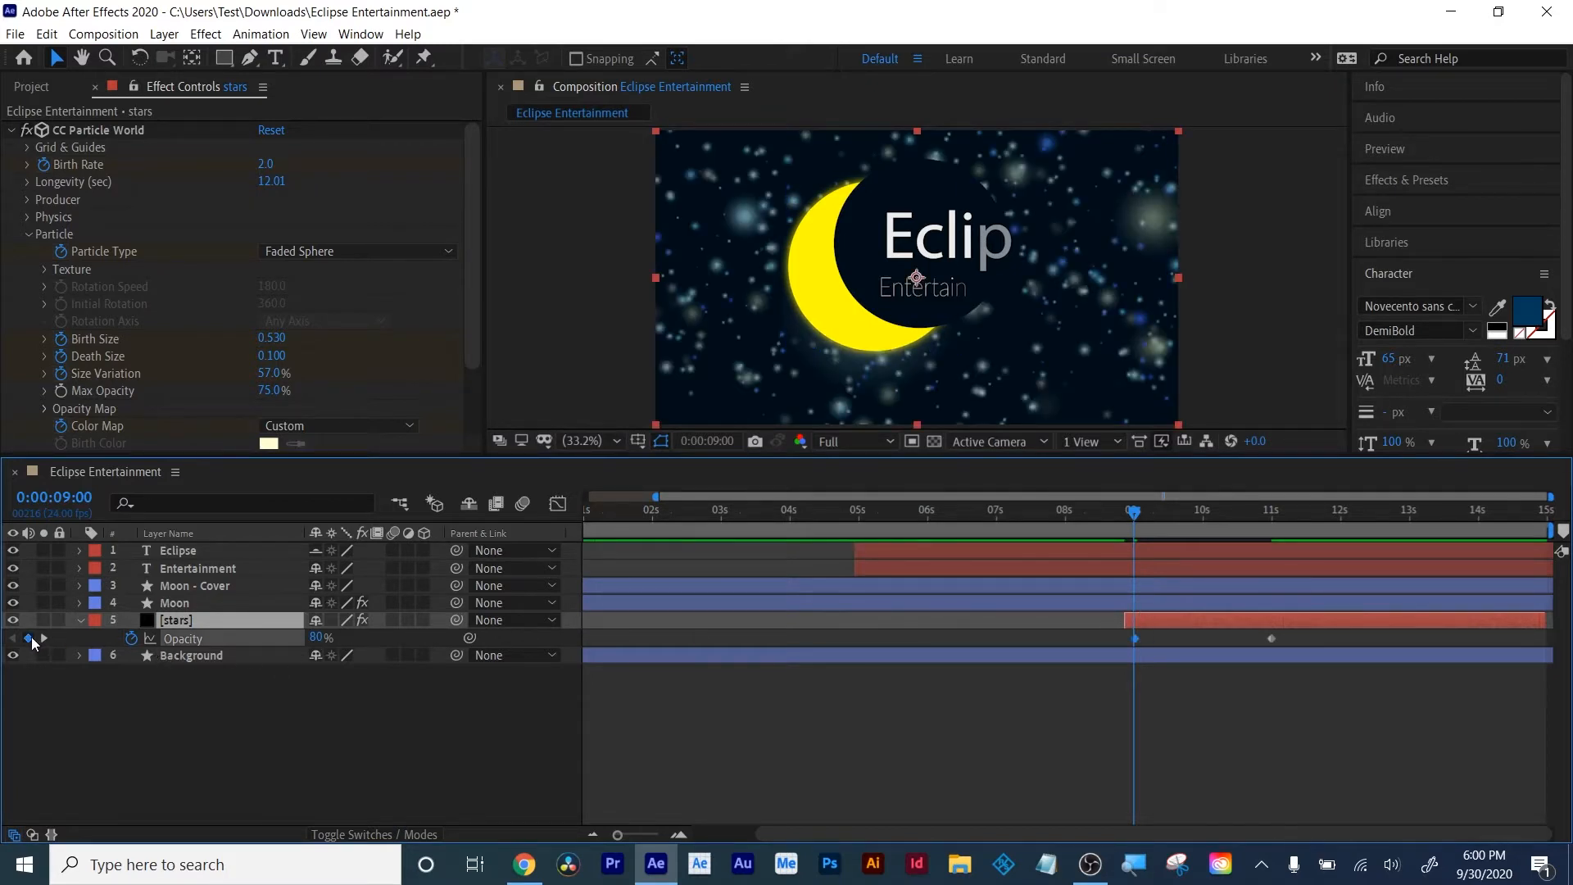
pyautogui.moveTo(291, 666); pyautogui.dragTo(143, 799)
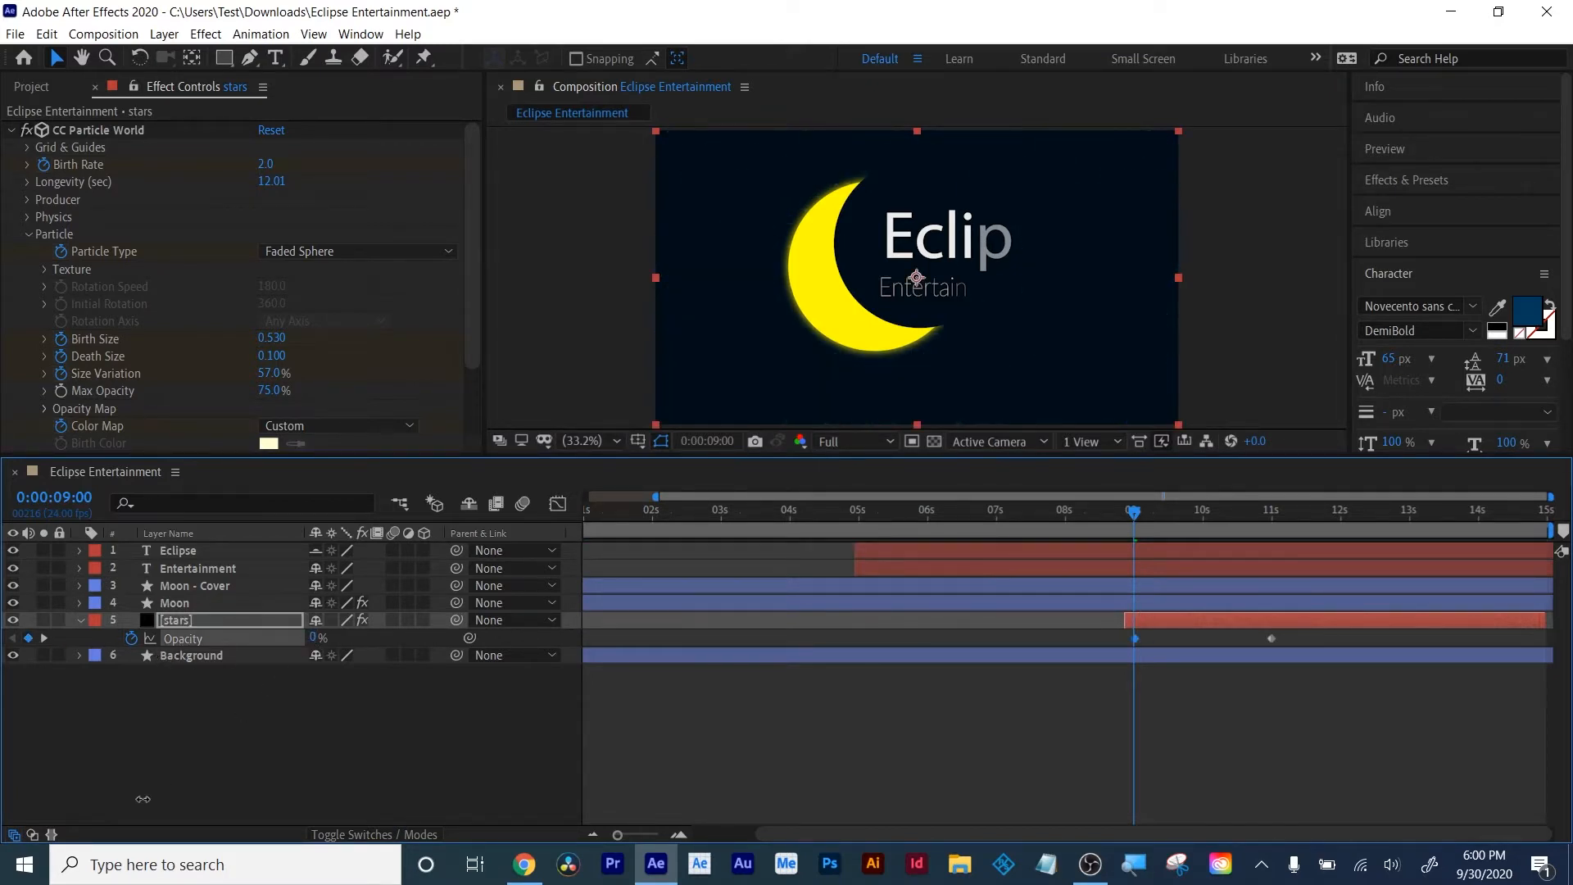
pyautogui.click(1051, 747)
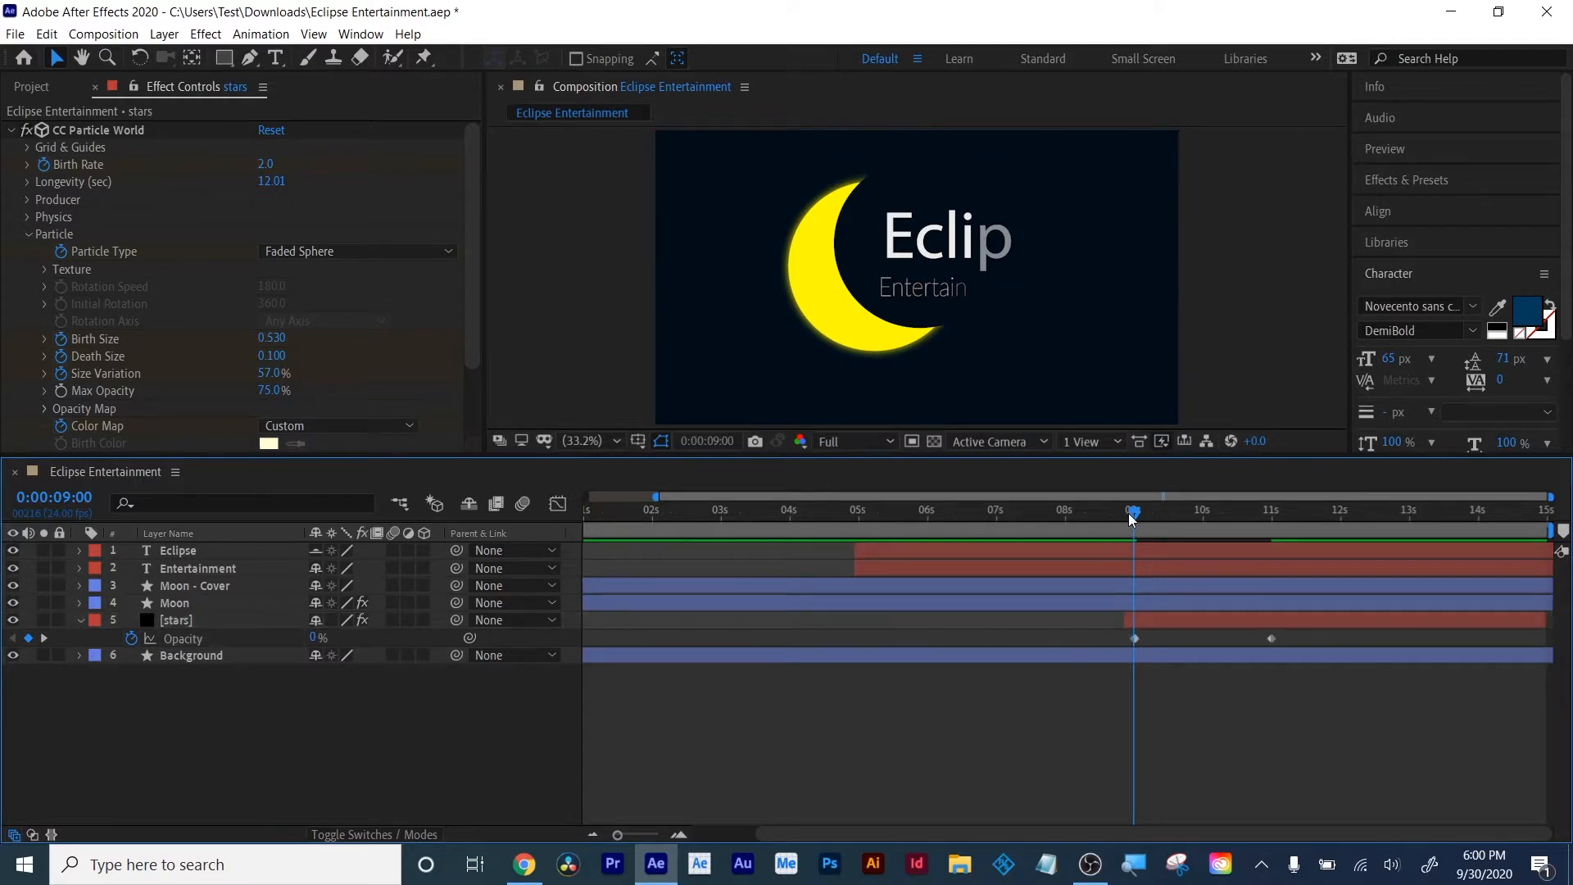
# Enlarge the composition view and preview the eclipse animation from the beginning
pyautogui.moveTo(1128, 513); pyautogui.dragTo(1064, 501)
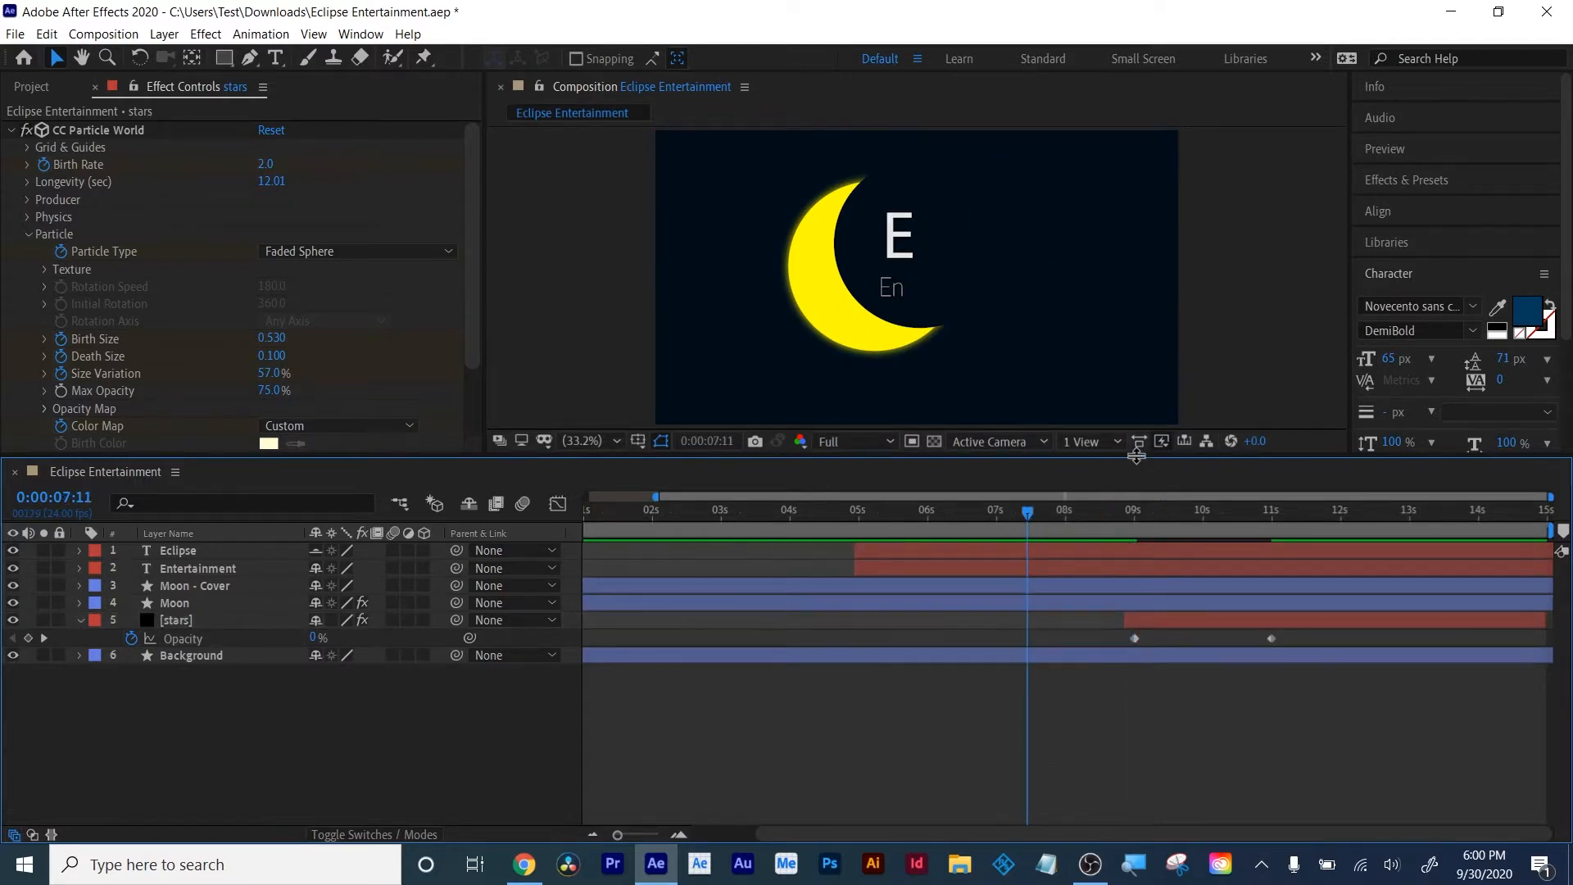
pyautogui.moveTo(1137, 457); pyautogui.dragTo(1135, 549)
pyautogui.moveTo(1027, 607); pyautogui.dragTo(635, 573)
pyautogui.press('space')
pyautogui.moveTo(858, 572); pyautogui.dragTo(855, 537)
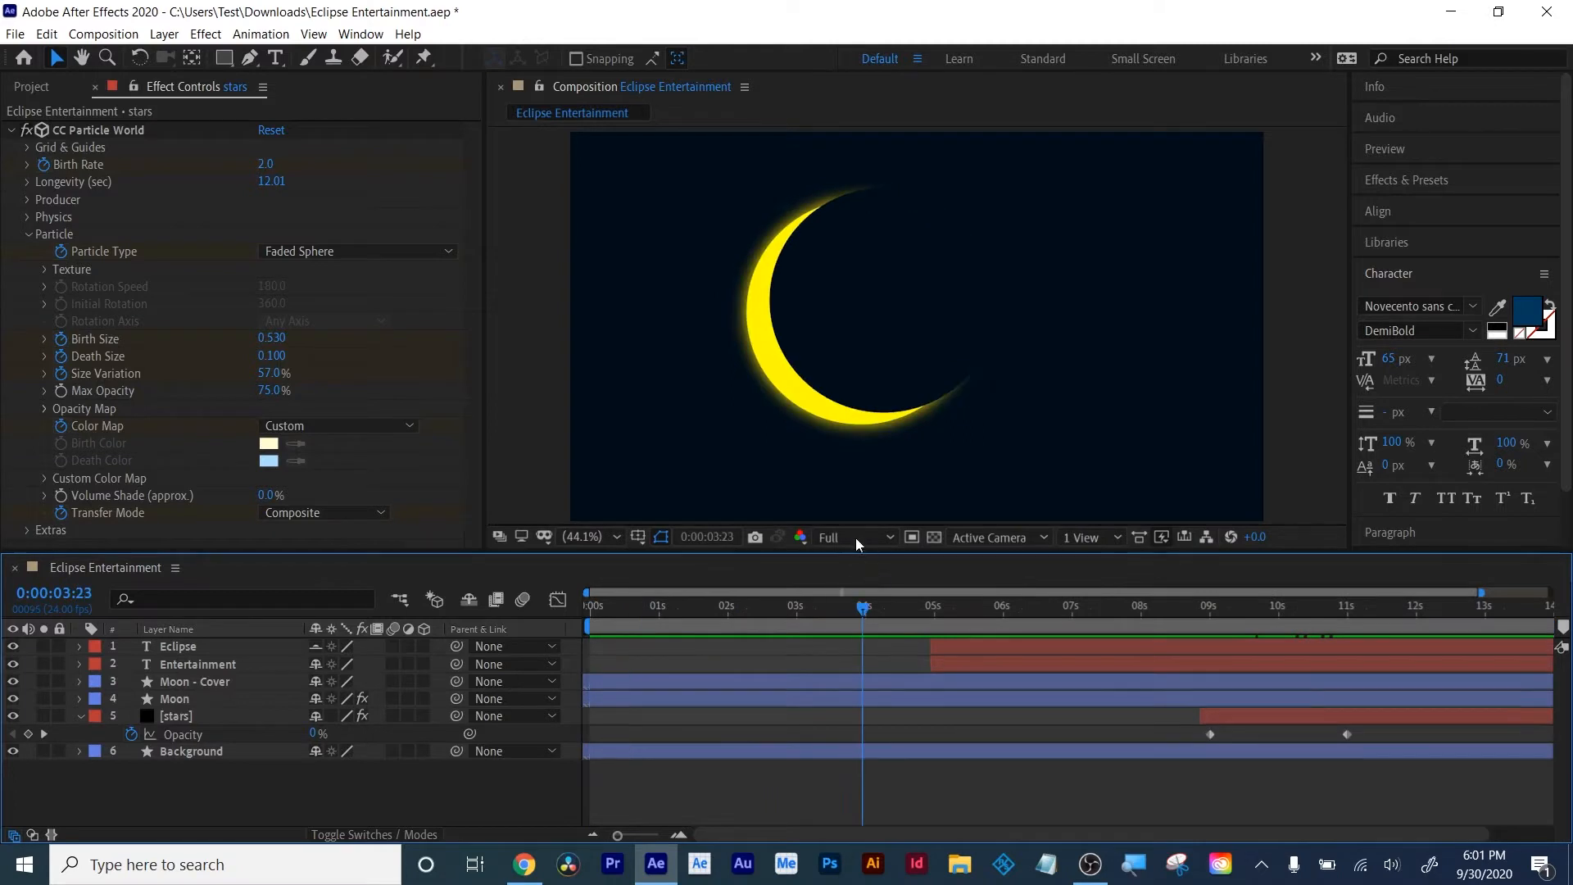
pyautogui.moveTo(784, 612); pyautogui.dragTo(593, 609)
# Examine the Moon layer's keyframed glow properties, collapse them and deselect the layer
pyautogui.click(206, 696)
pyautogui.click(174, 700)
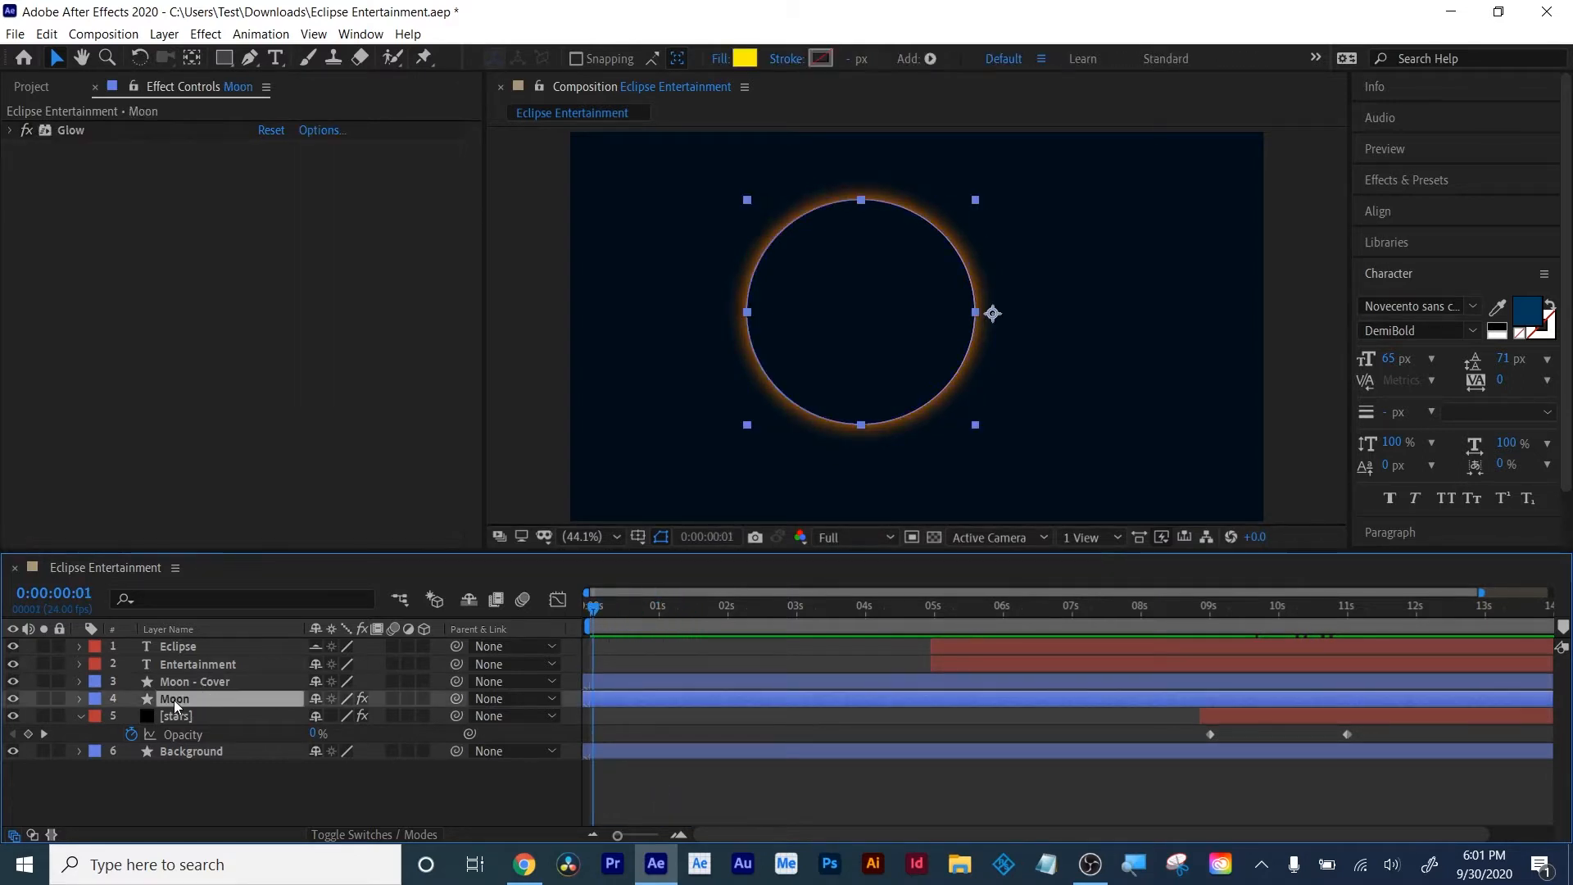
pyautogui.press('u')
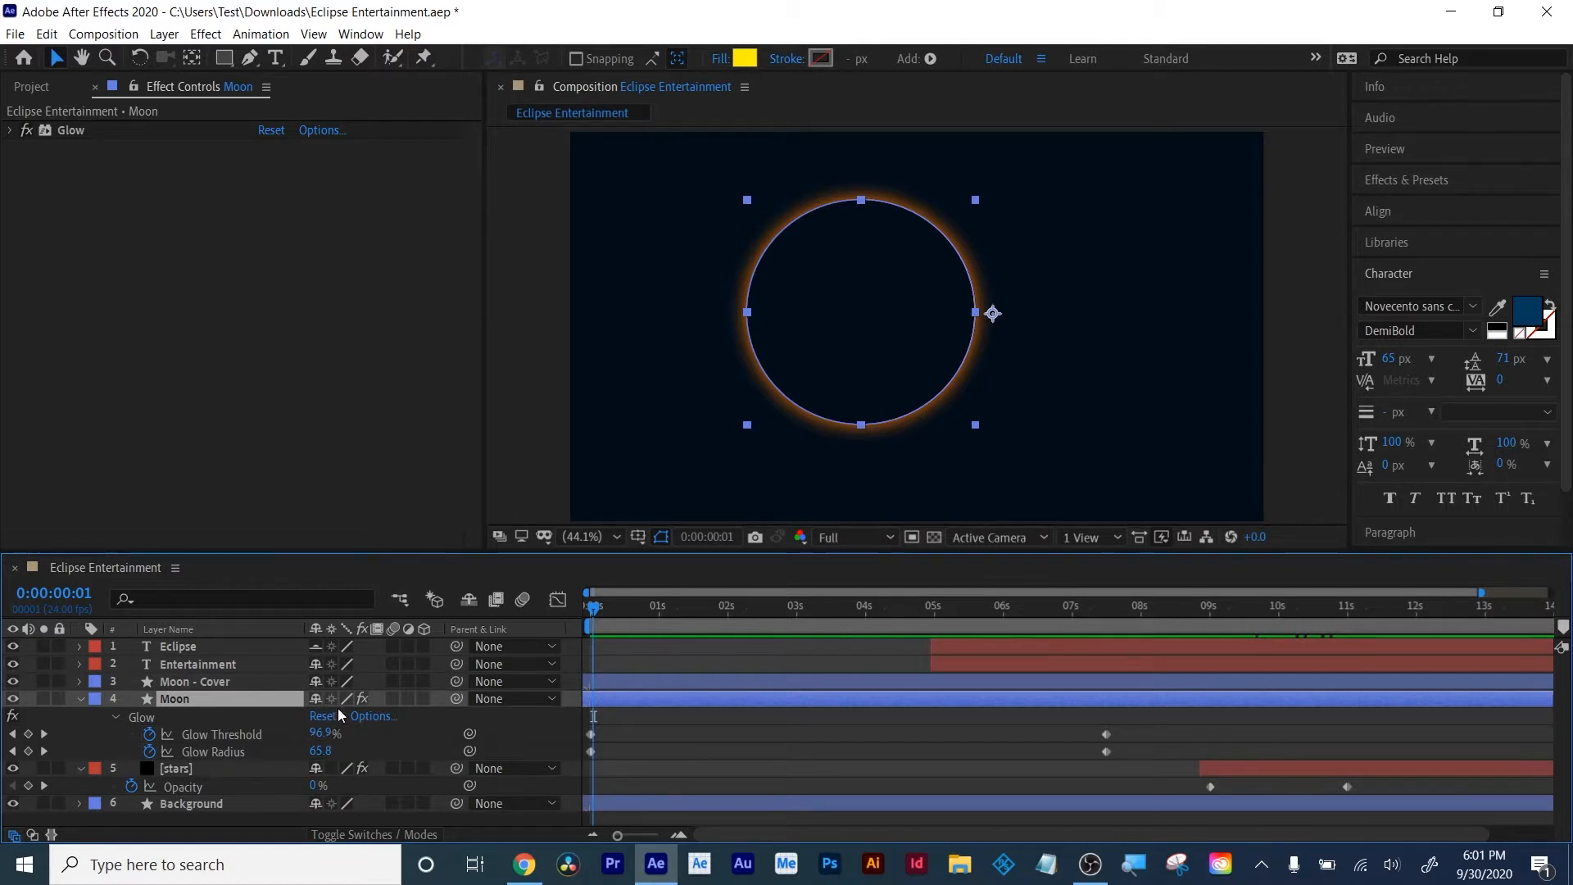
pyautogui.press('u')
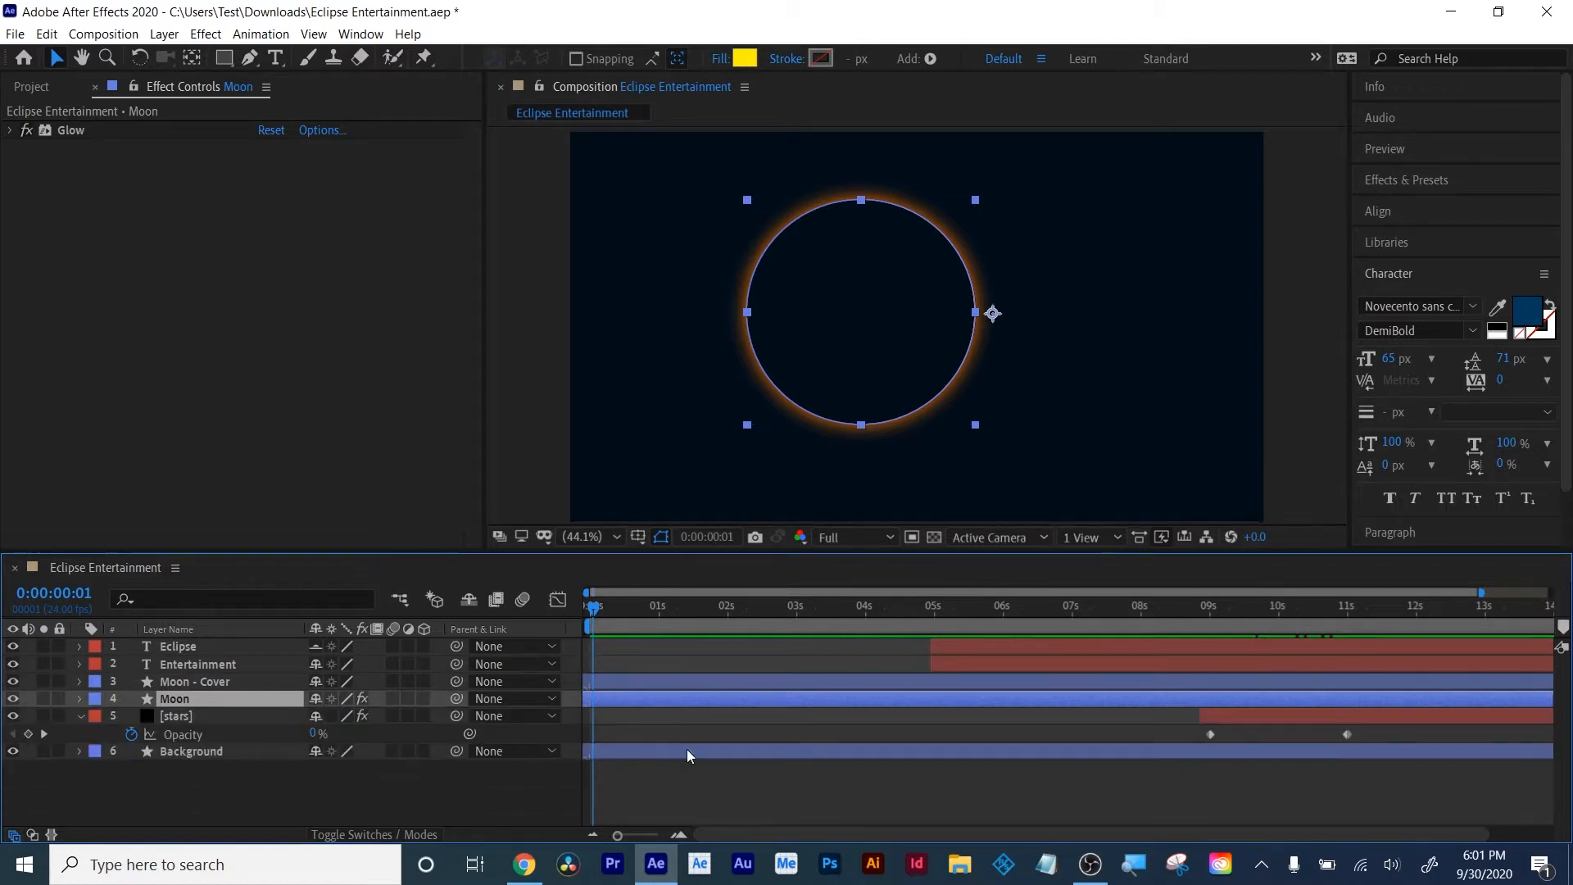
pyautogui.click(740, 796)
# Reveal the Moon - Cover layer's position keyframes and set the current time to 0:00:02:02
pyautogui.moveTo(819, 626); pyautogui.dragTo(778, 624)
pyautogui.click(203, 685)
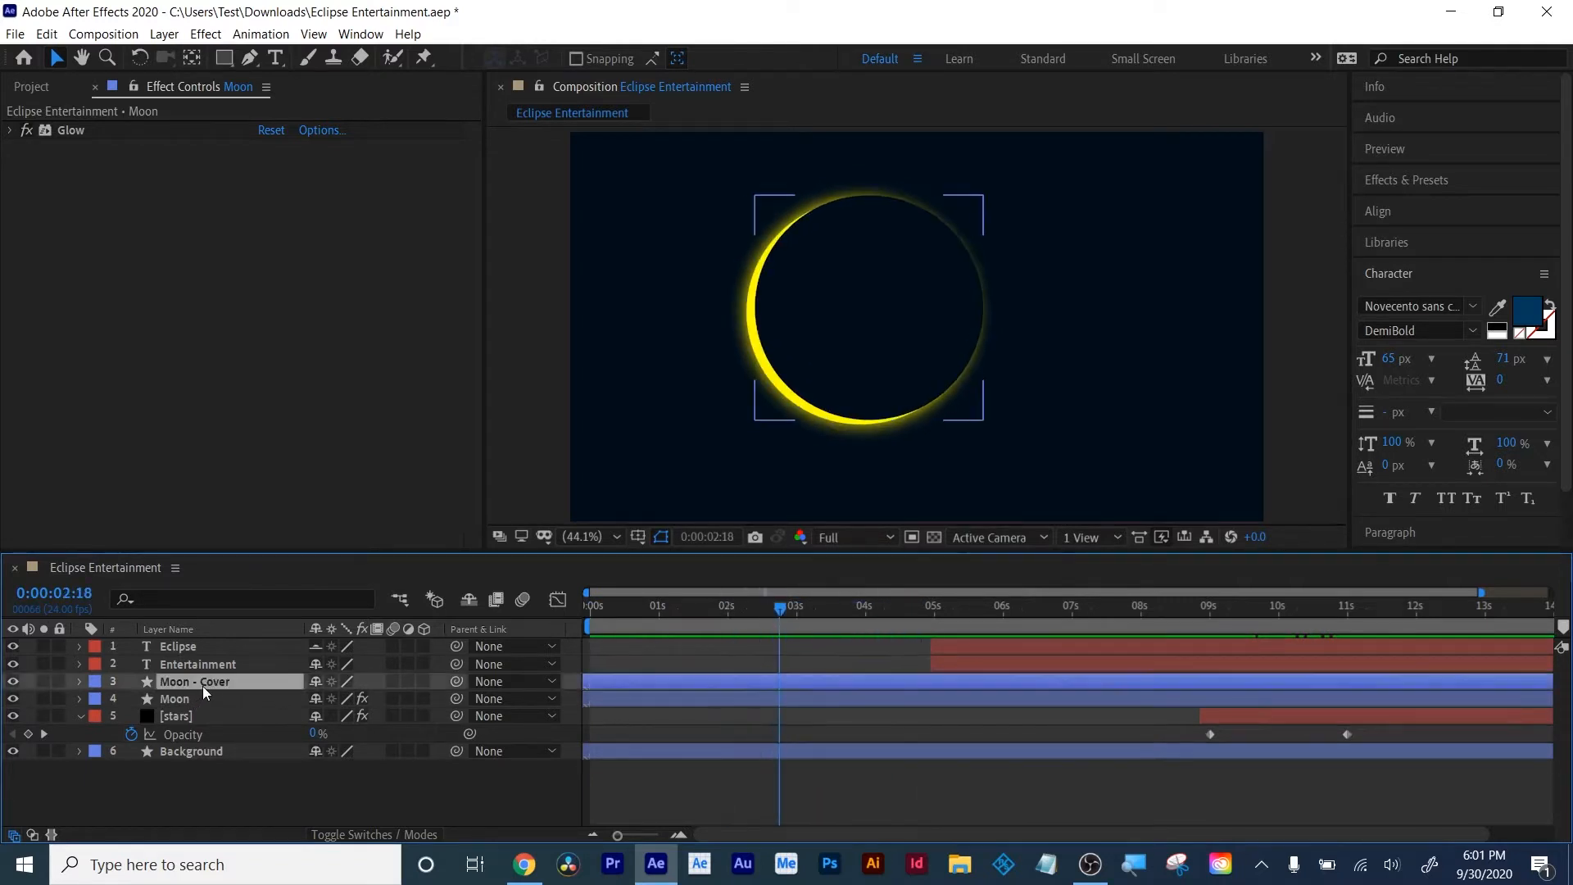
pyautogui.press('u')
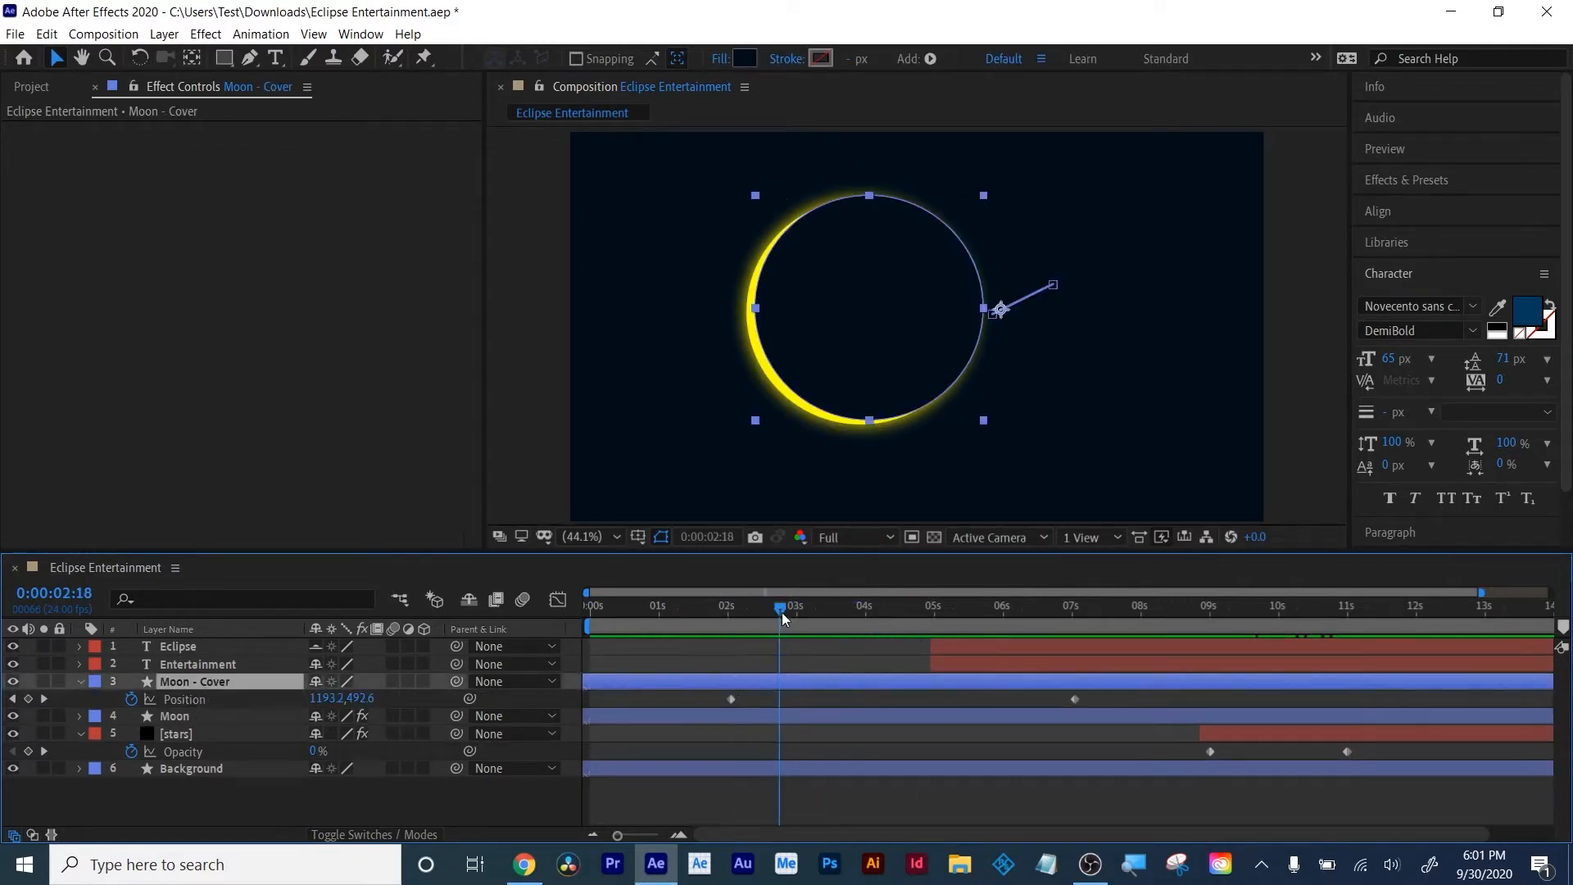
pyautogui.moveTo(782, 612); pyautogui.dragTo(734, 653)
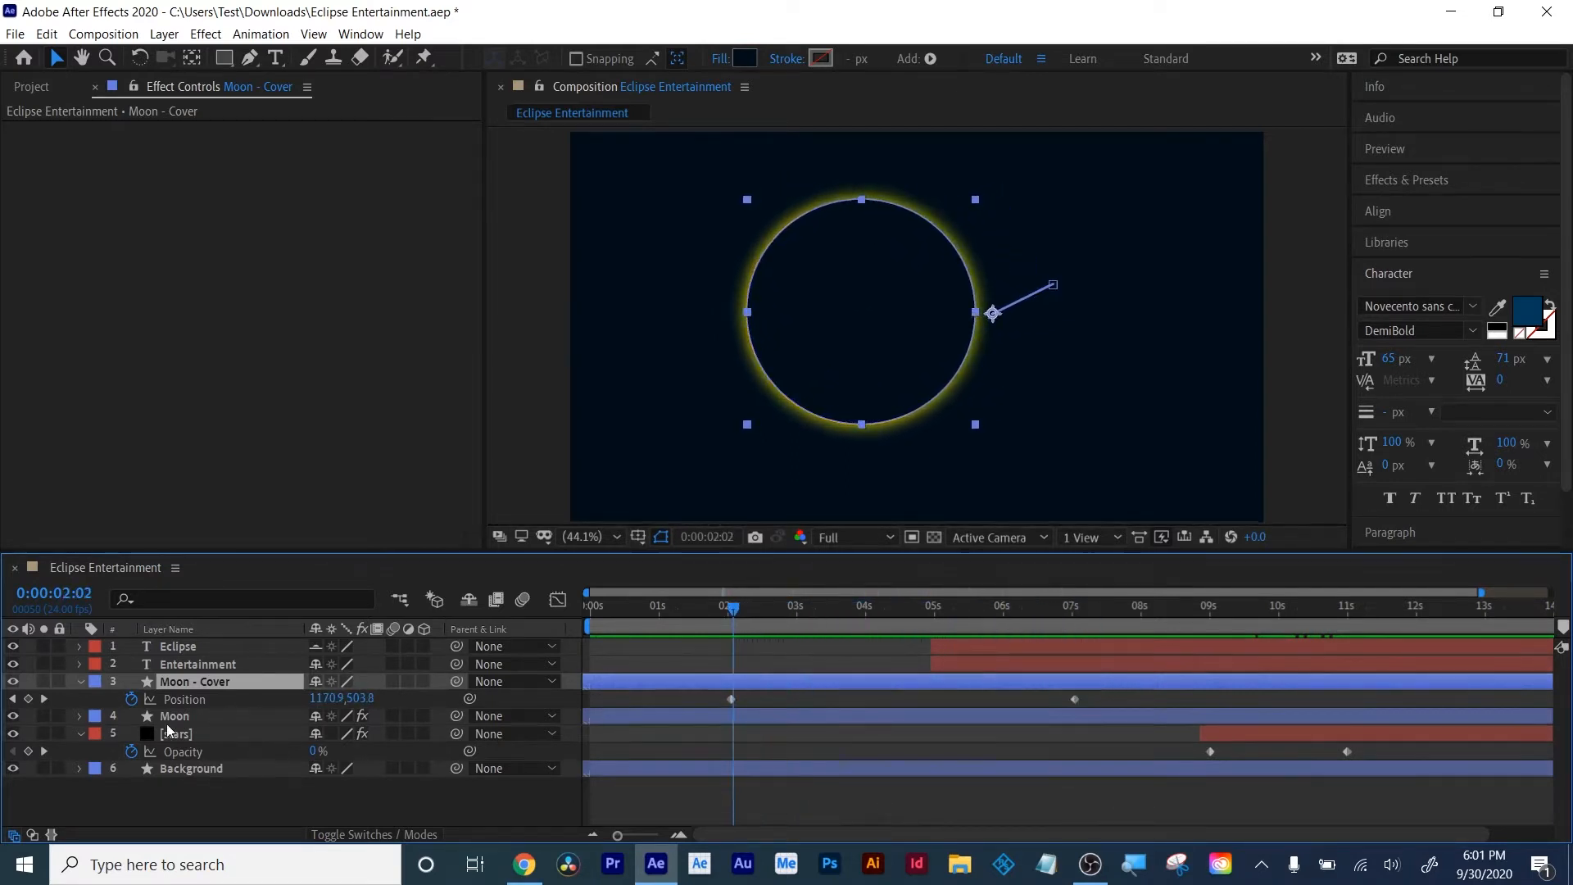
# Apply Easy Ease to both position keyframes of the Moon - Cover layer and preview the motion
pyautogui.click(174, 704)
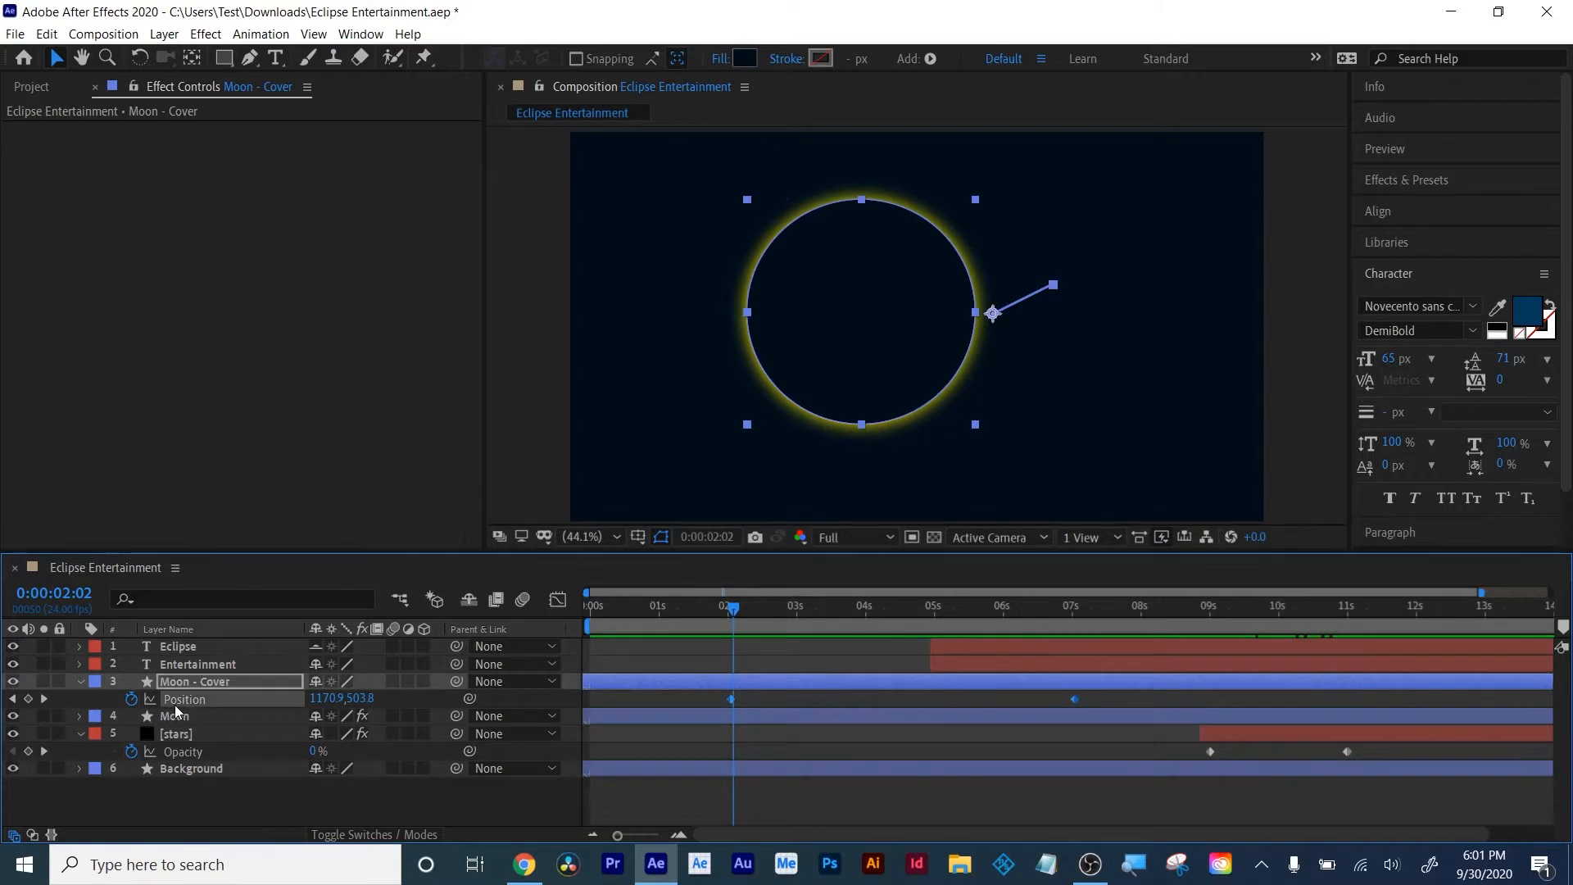
pyautogui.rightClick(735, 697)
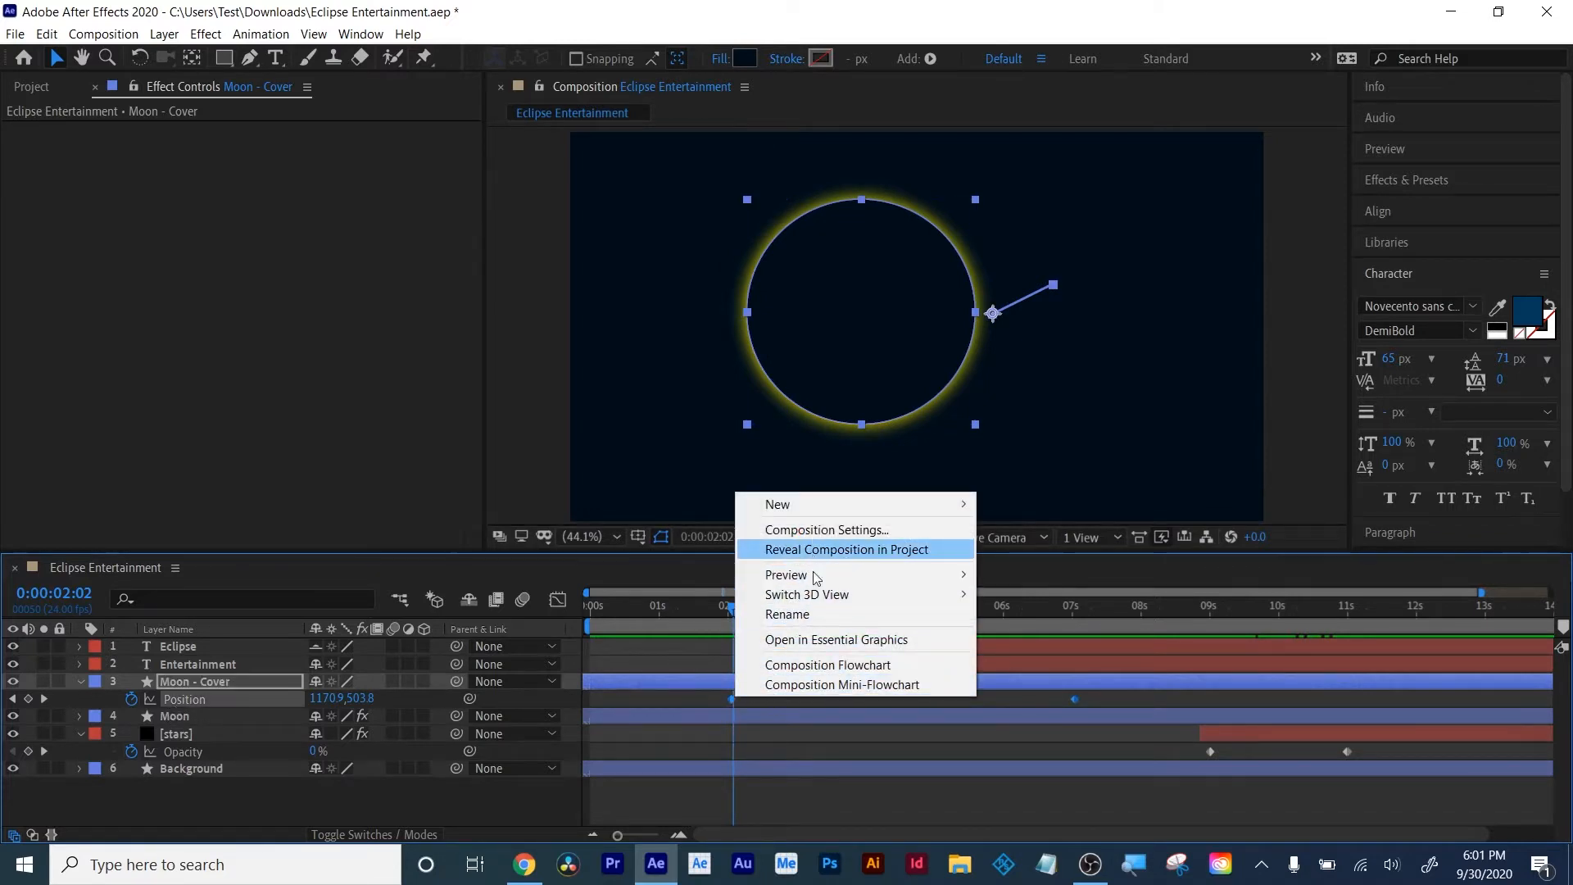
pyautogui.click(674, 698)
pyautogui.click(179, 704)
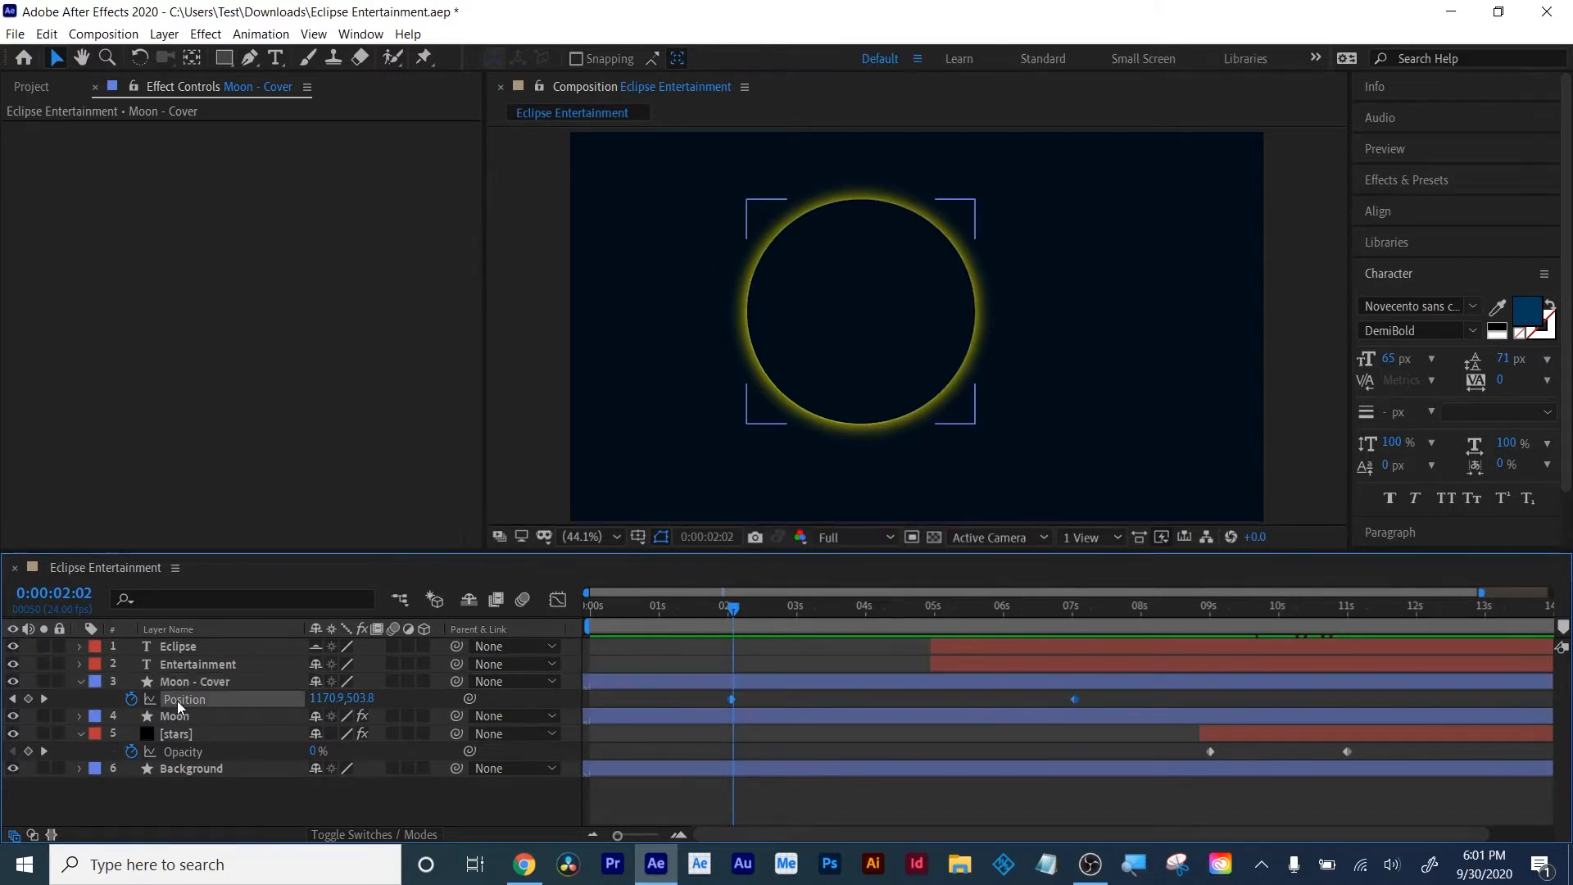
pyautogui.rightClick(736, 700)
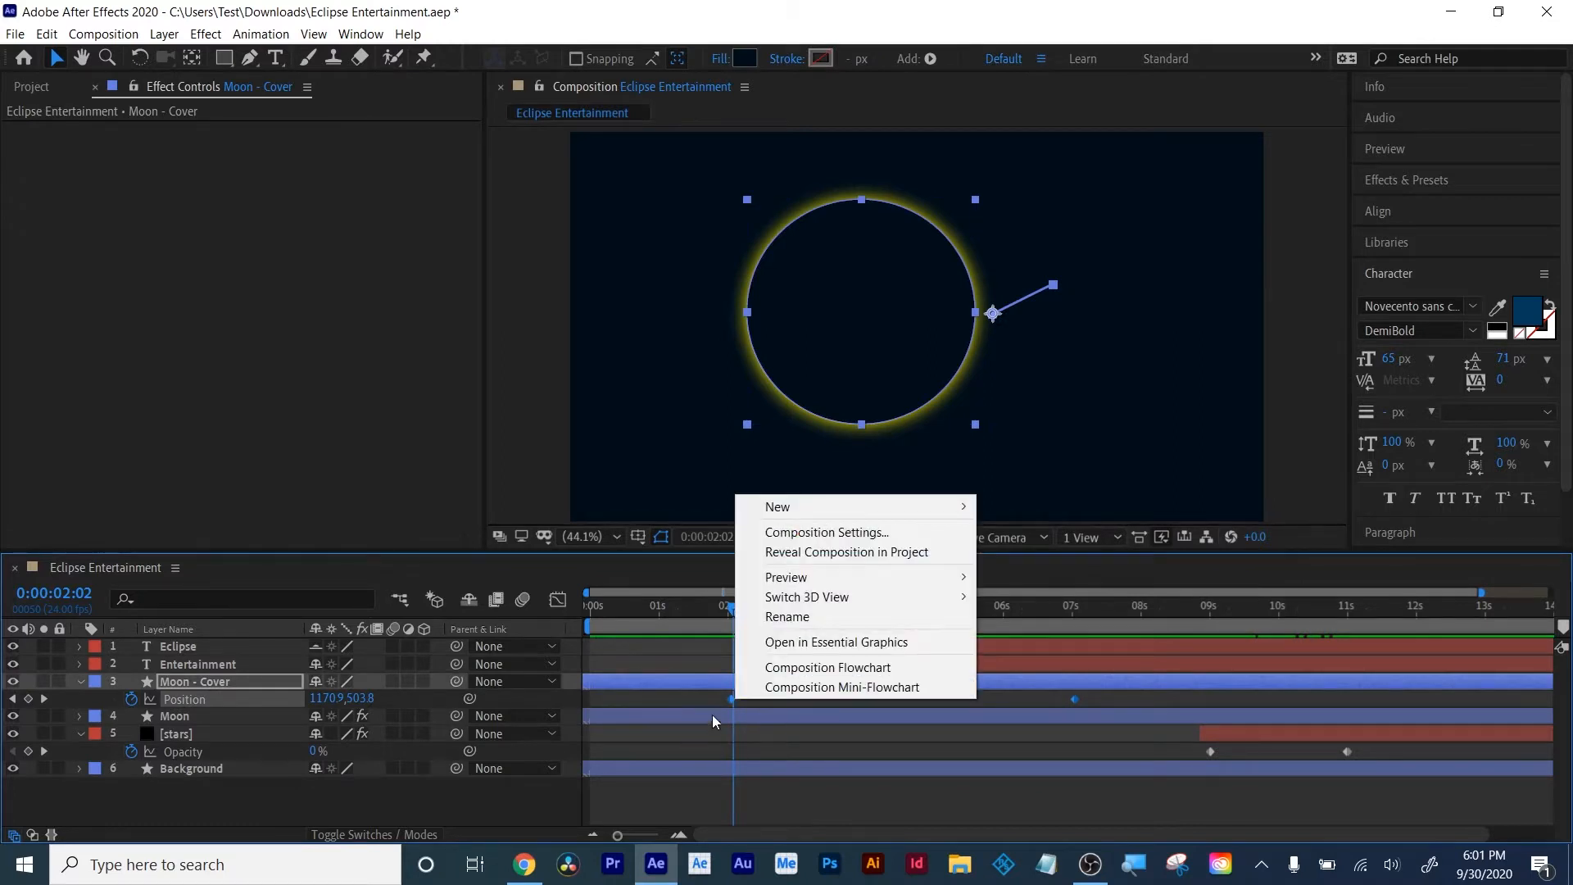
pyautogui.rightClick(732, 699)
pyautogui.moveTo(901, 678)
pyautogui.click(1003, 741)
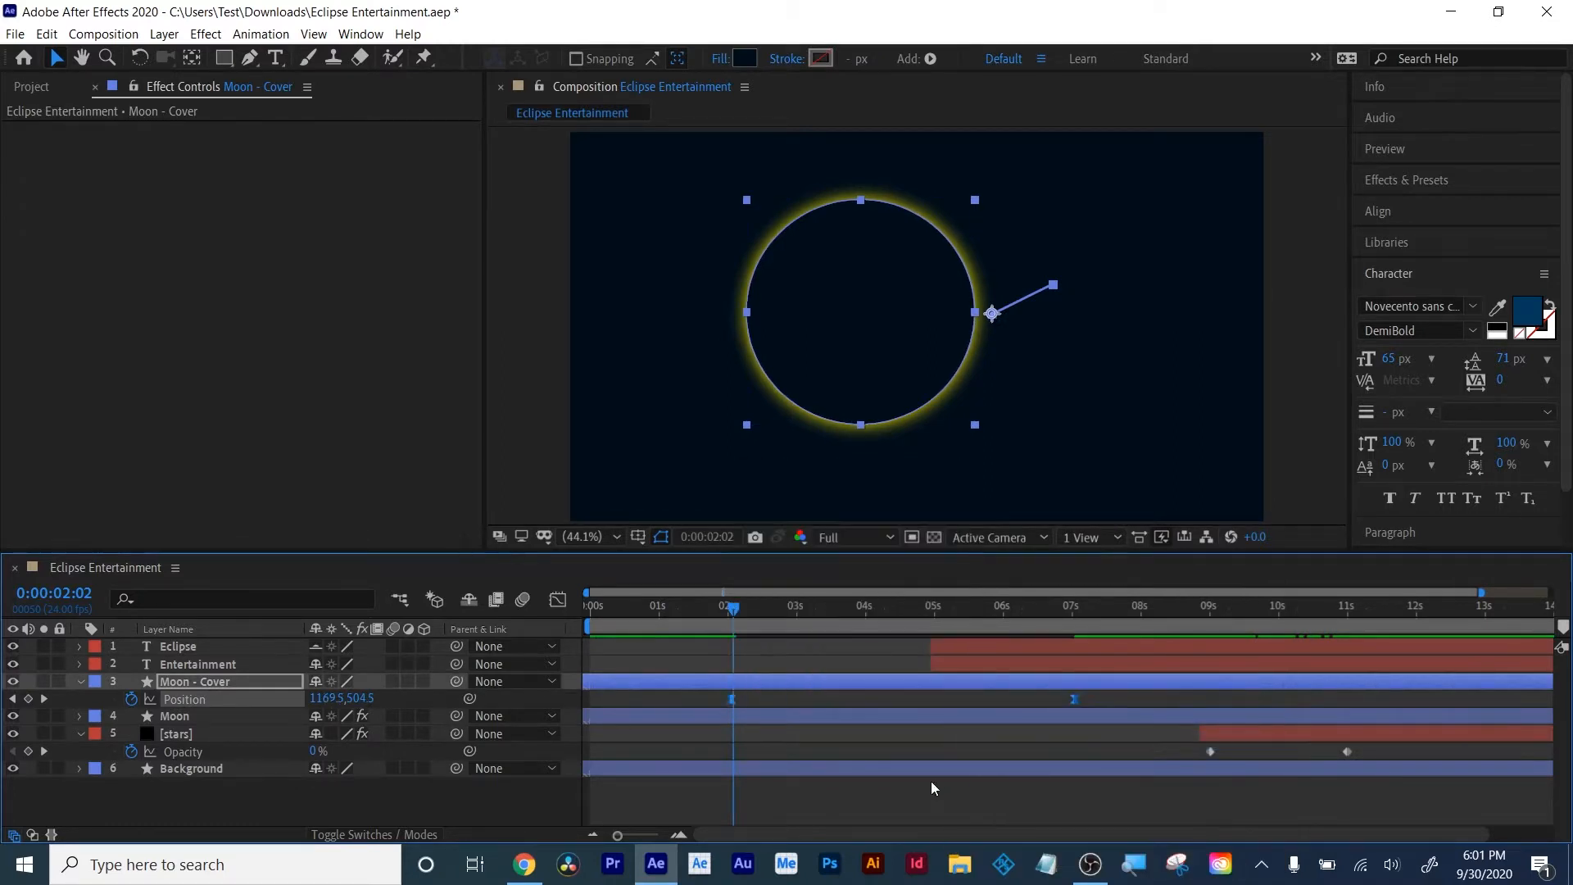
pyautogui.press('space')
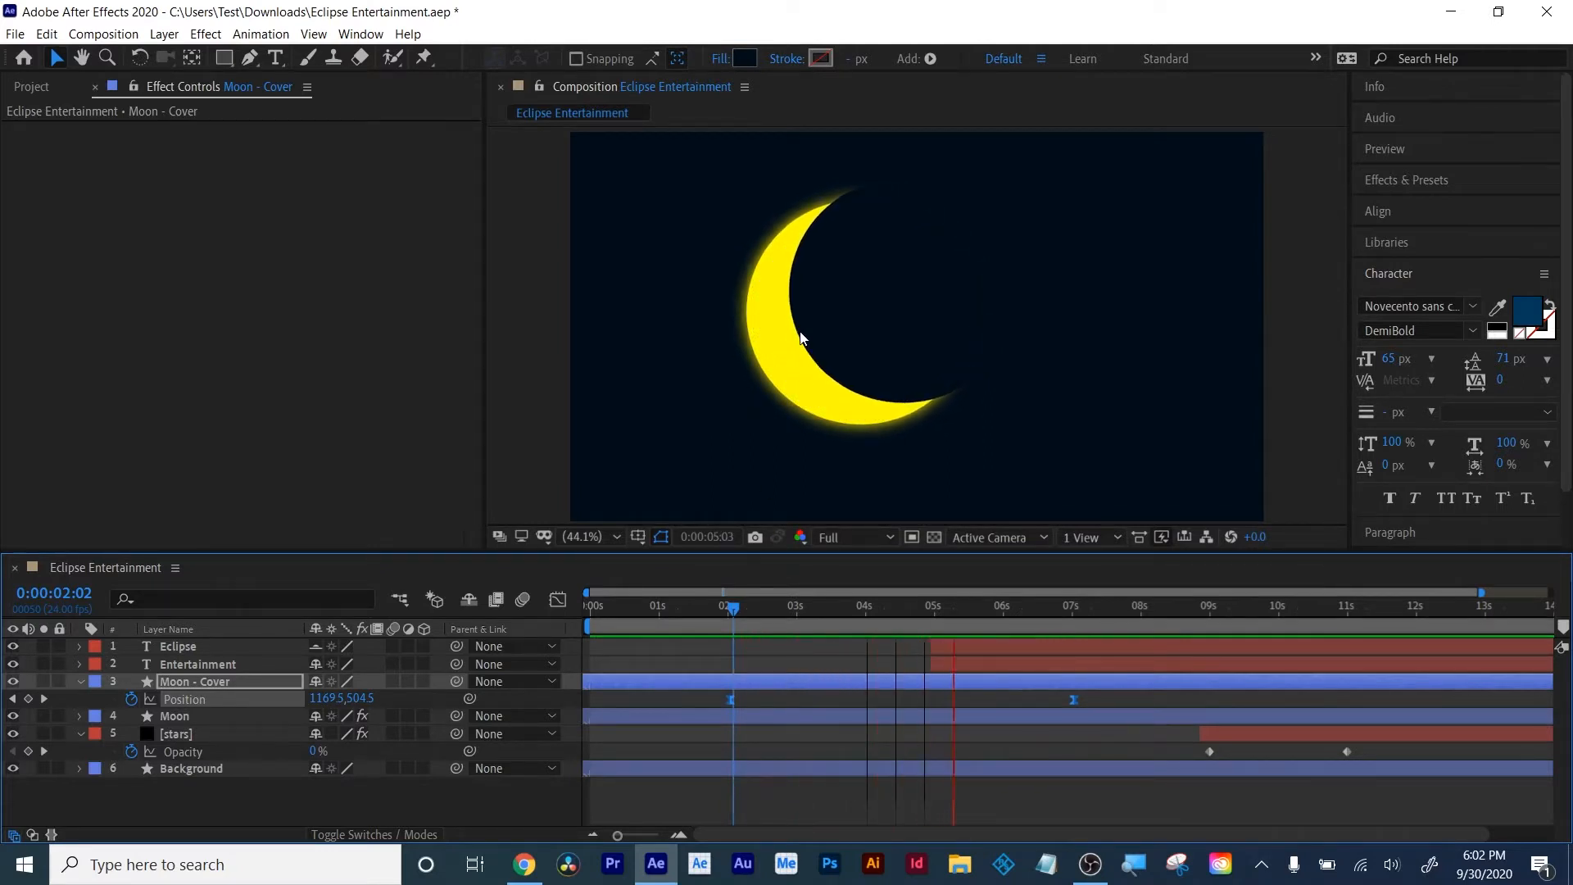
pyautogui.press('space')
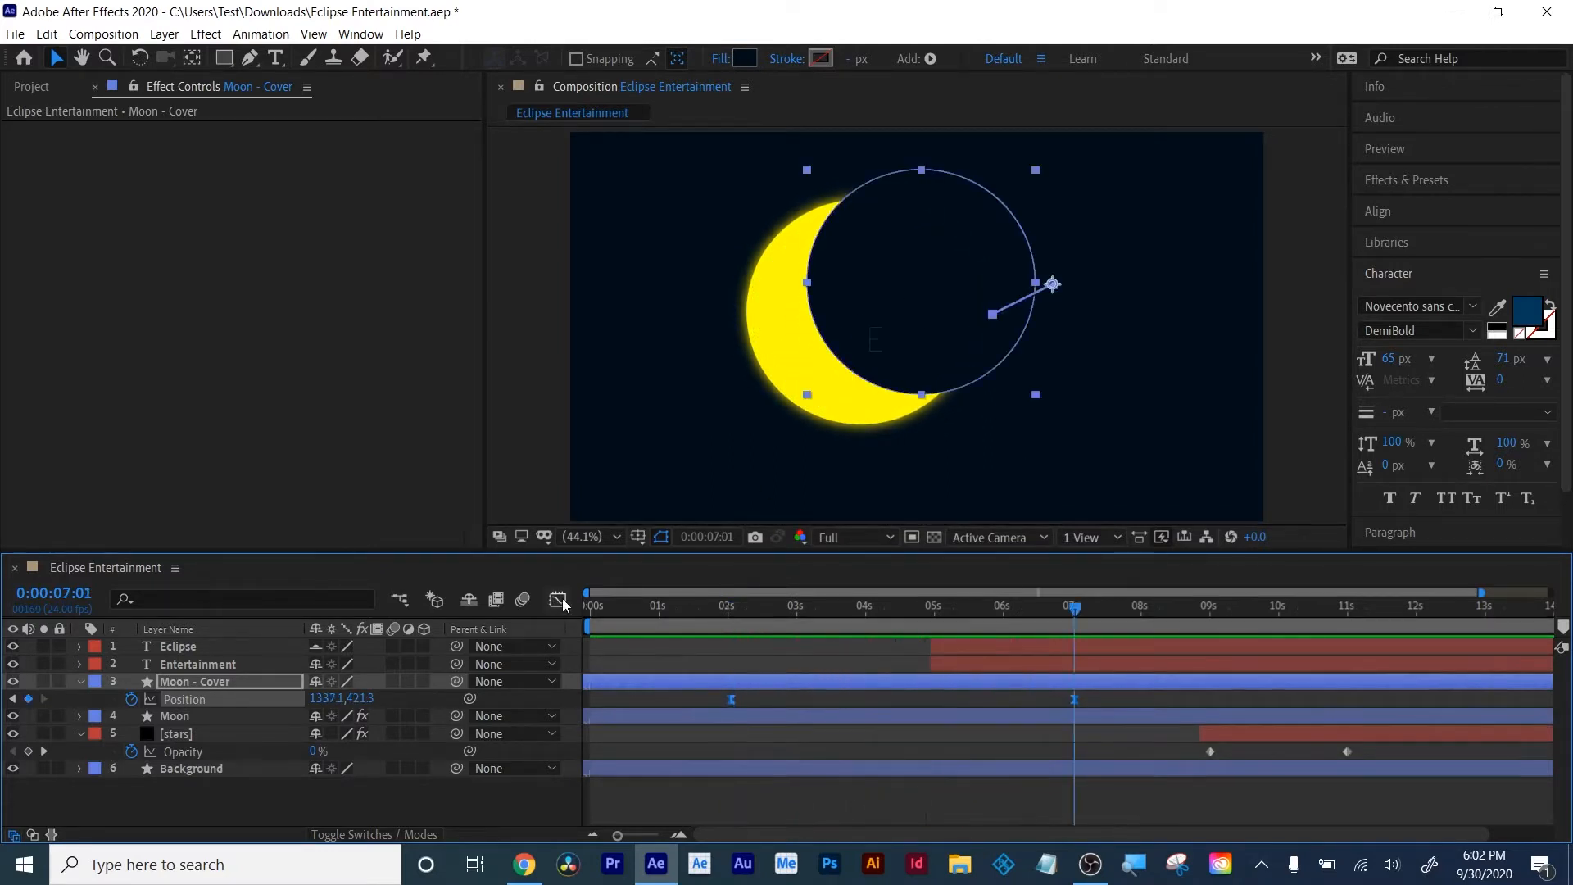
# Show the Moon - Cover position animation in the graph editor, fit all graphs to view and switch to the speed graph
pyautogui.click(558, 600)
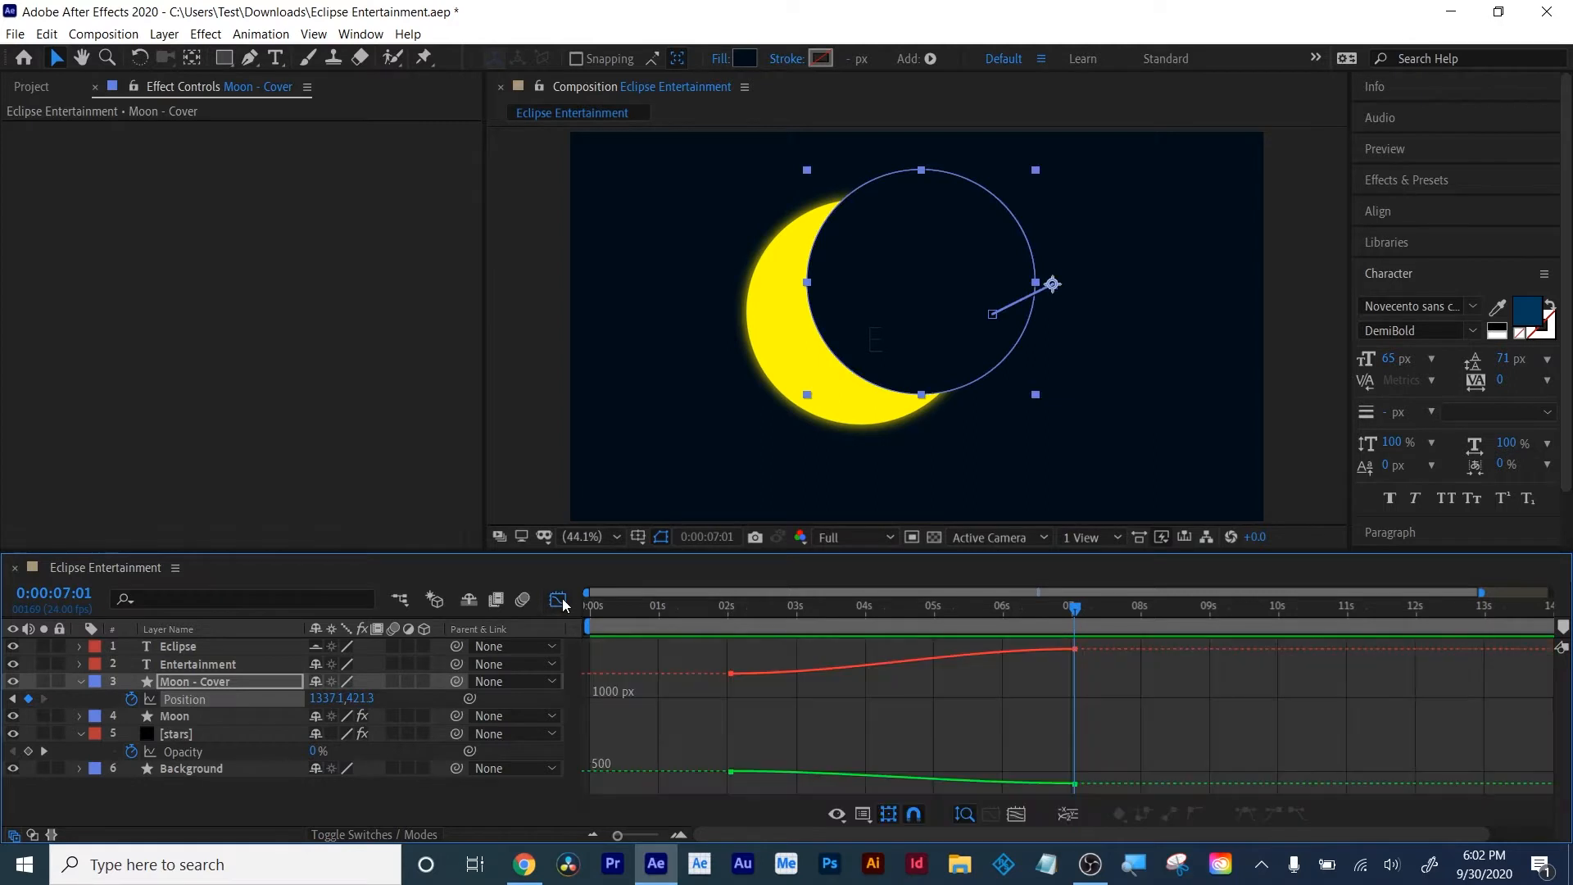
pyautogui.click(1015, 815)
pyautogui.click(860, 815)
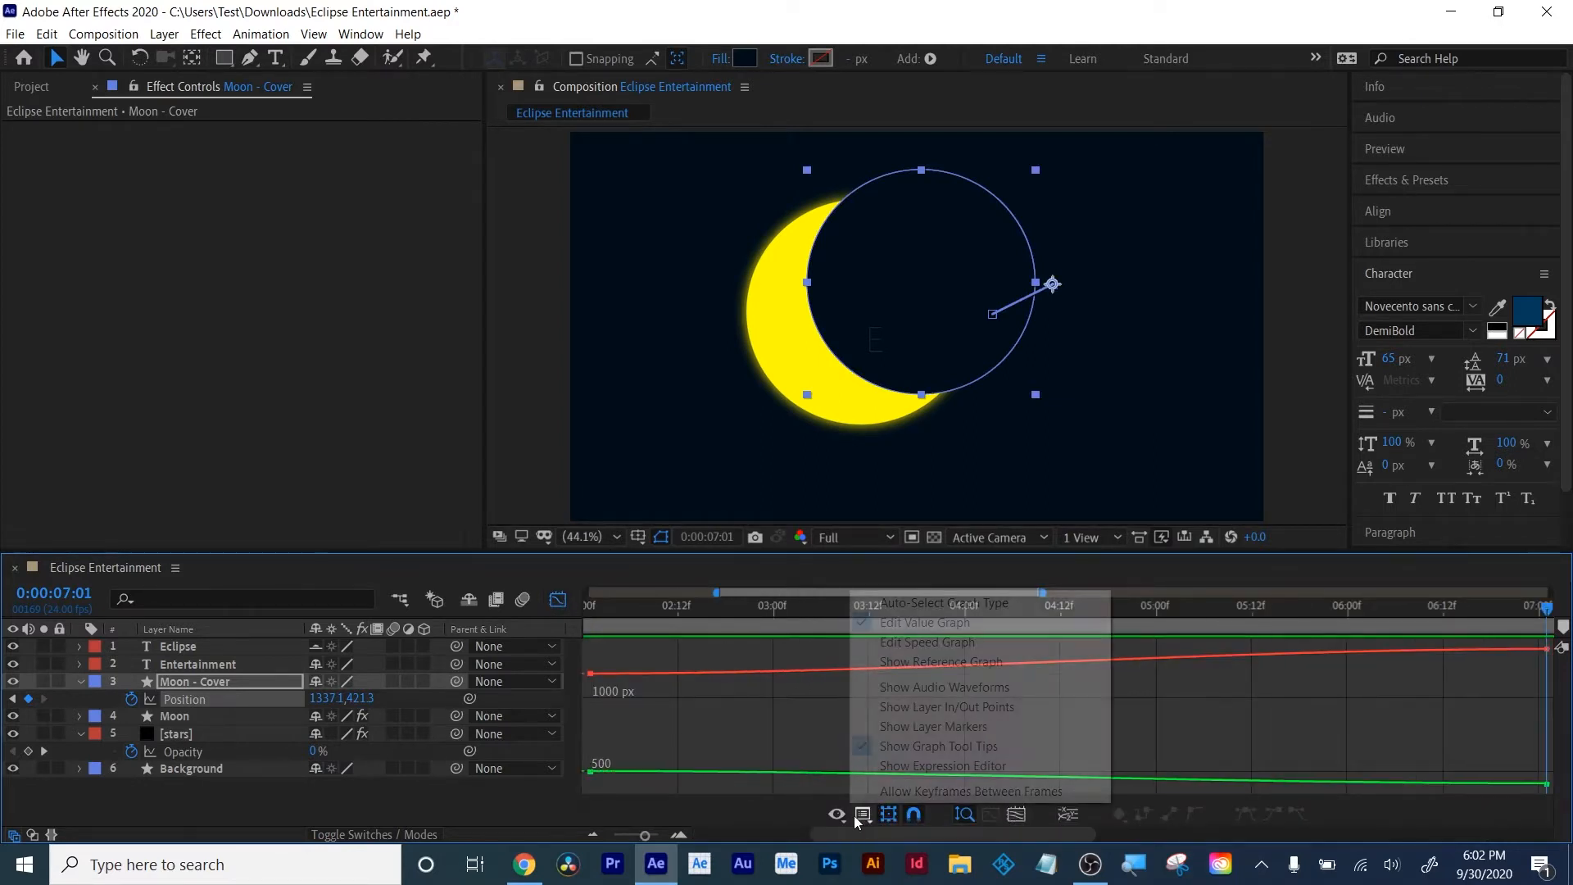
pyautogui.click(911, 644)
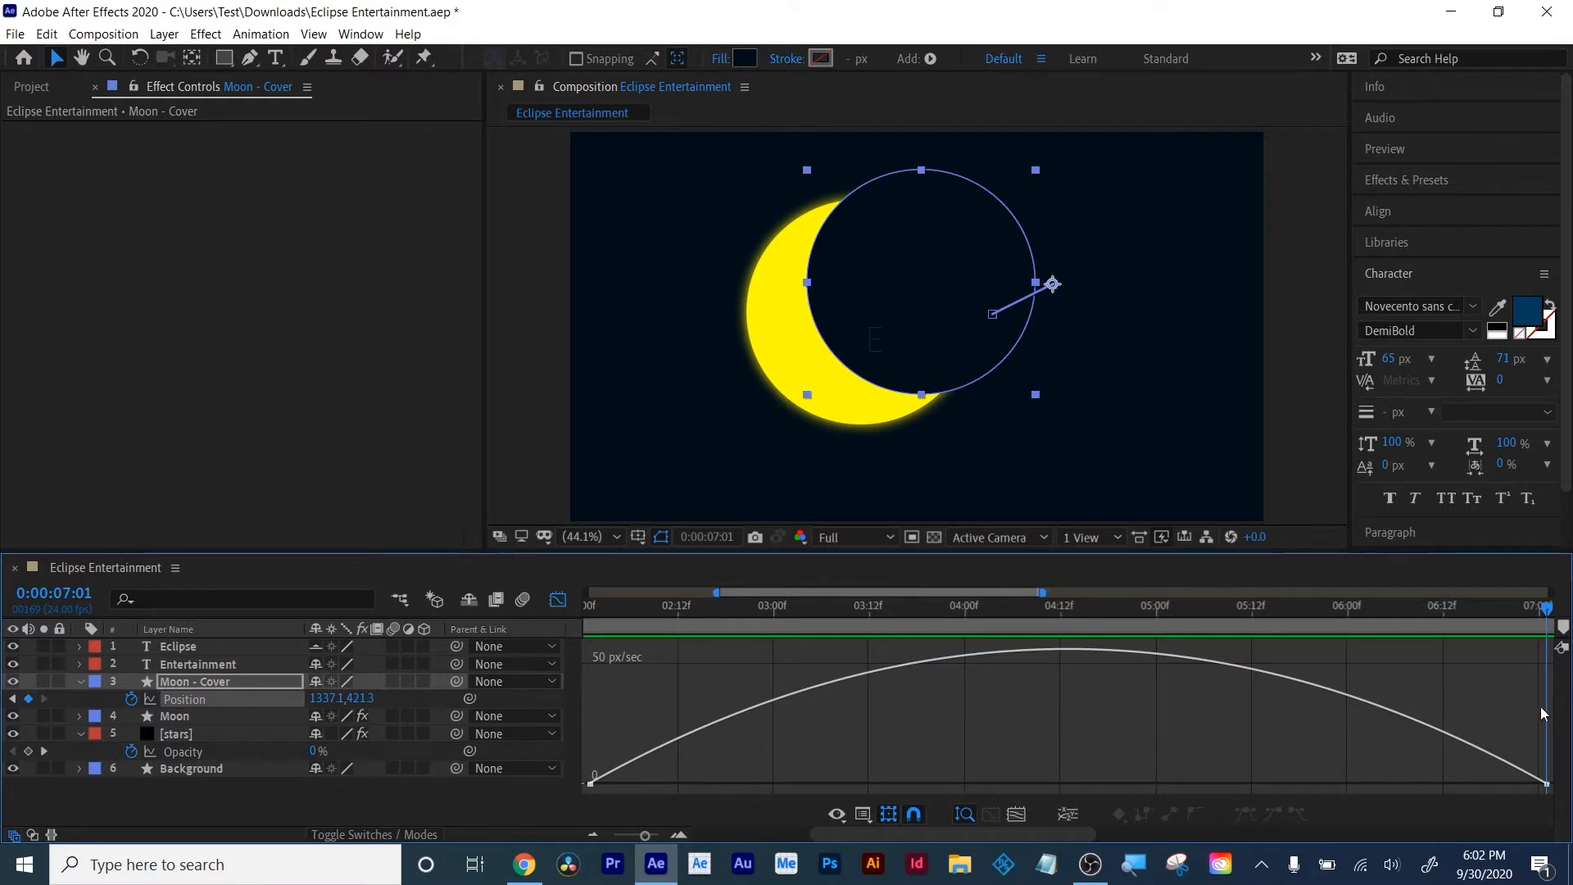
# Lengthen the last position keyframe's incoming ease handle back to about 5 seconds, leave the graph editor and collapse the Moon - Cover properties
pyautogui.click(1547, 786)
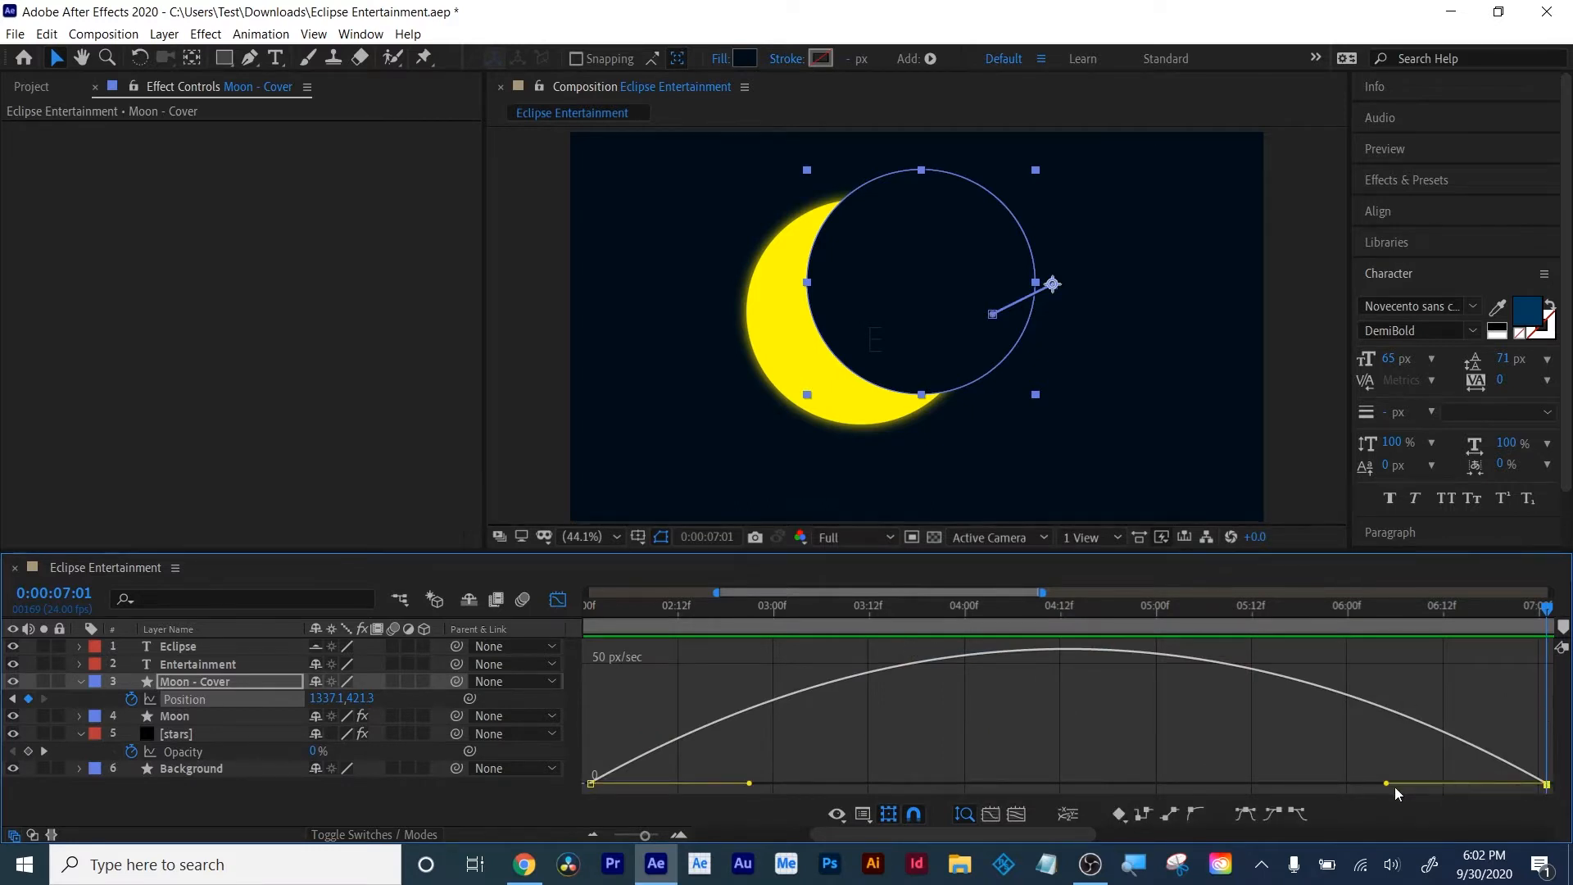
pyautogui.moveTo(1385, 784); pyautogui.dragTo(1150, 785)
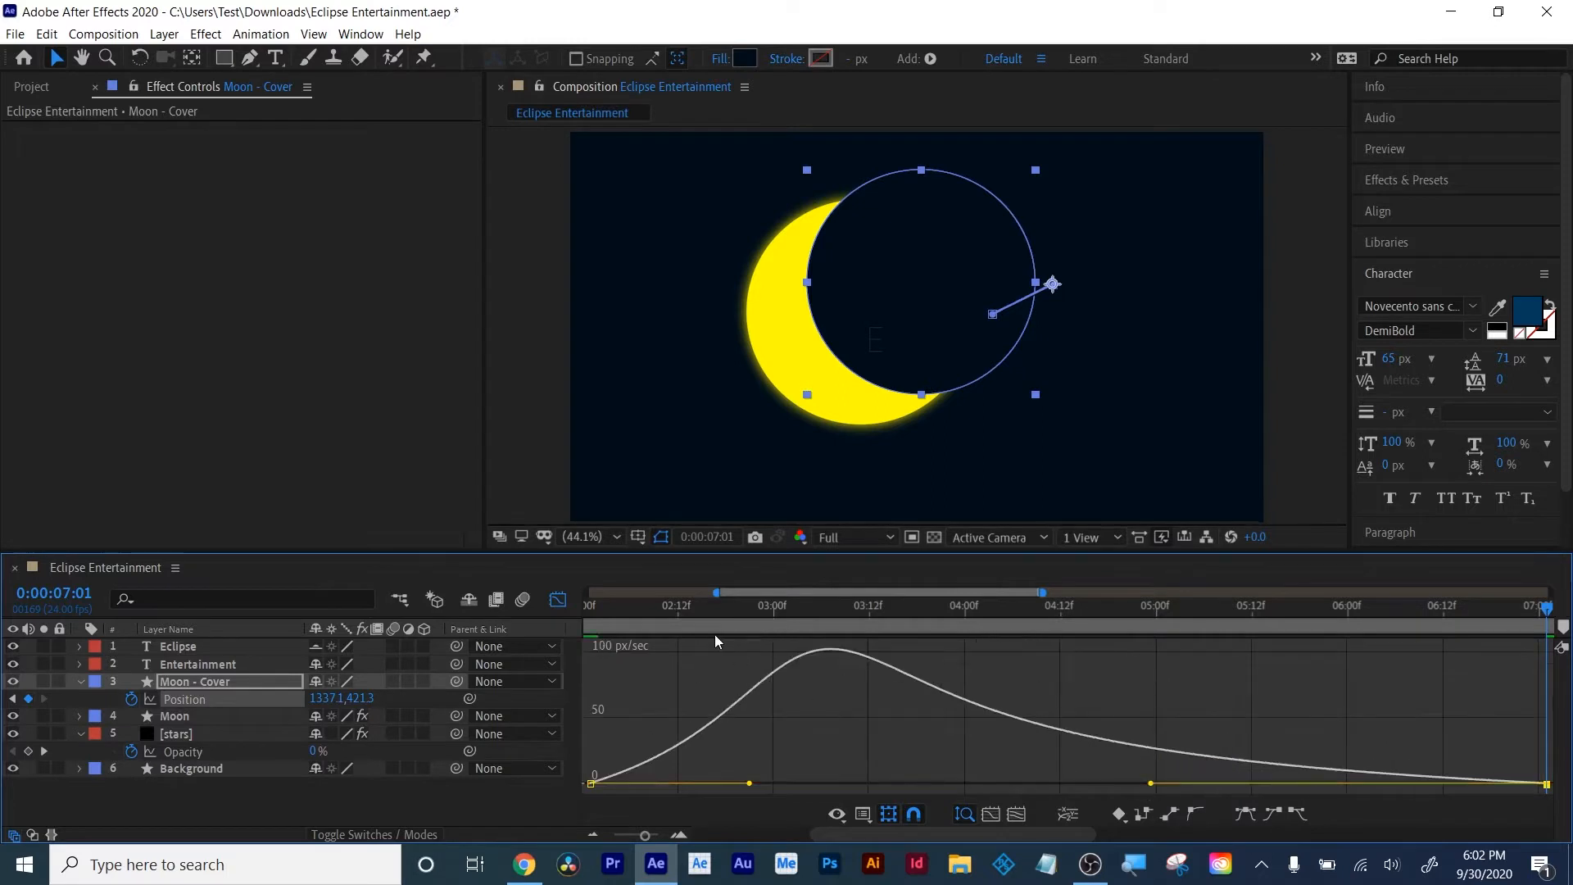
pyautogui.click(558, 600)
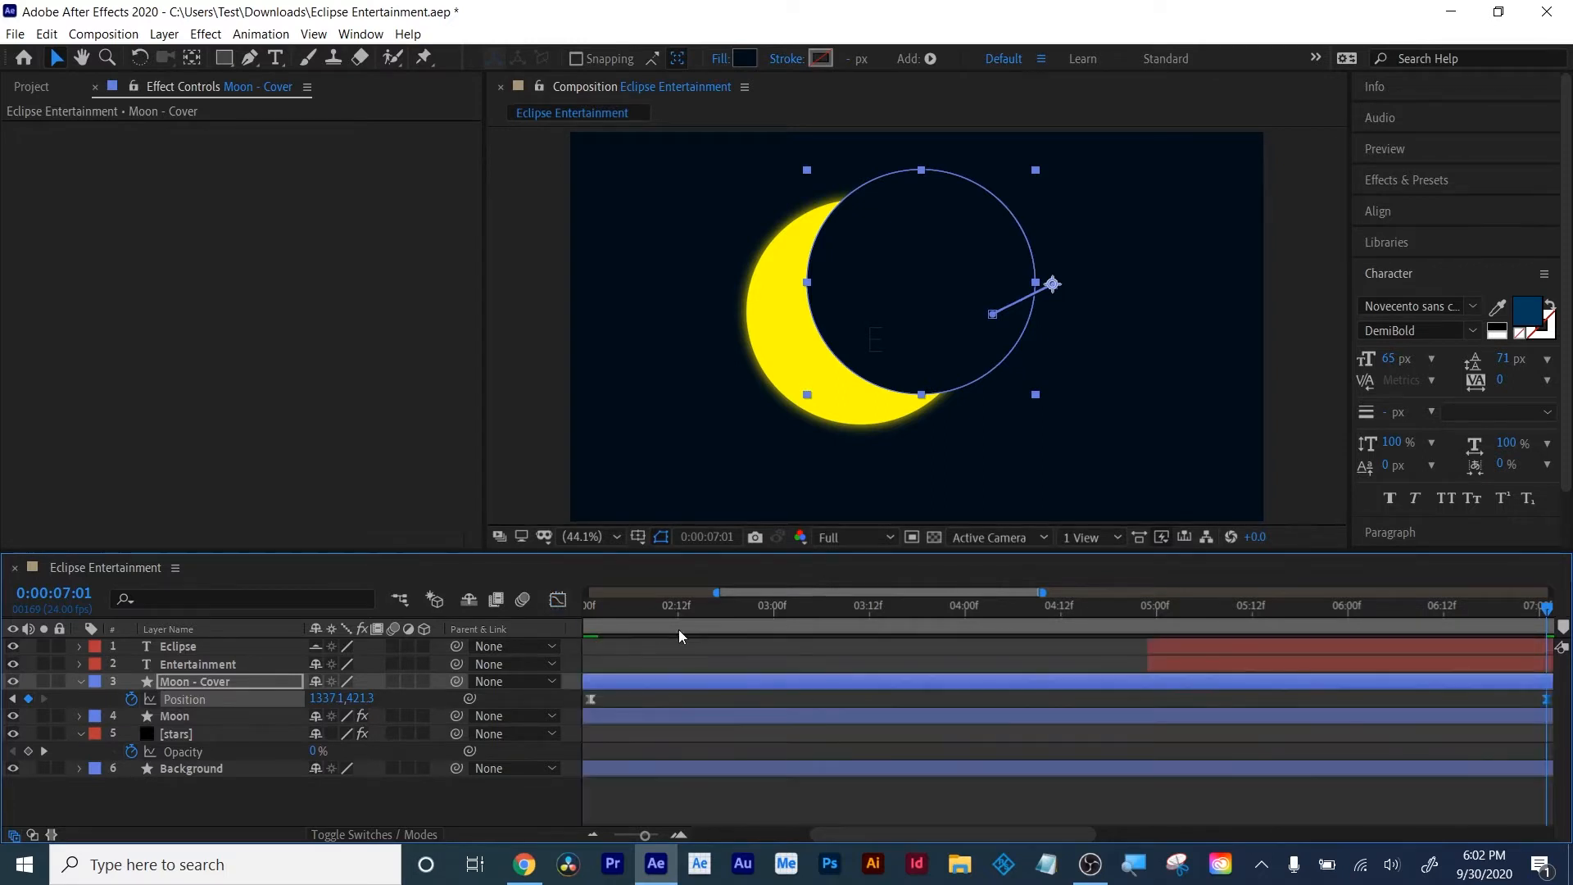
pyautogui.click(759, 798)
pyautogui.press('u')
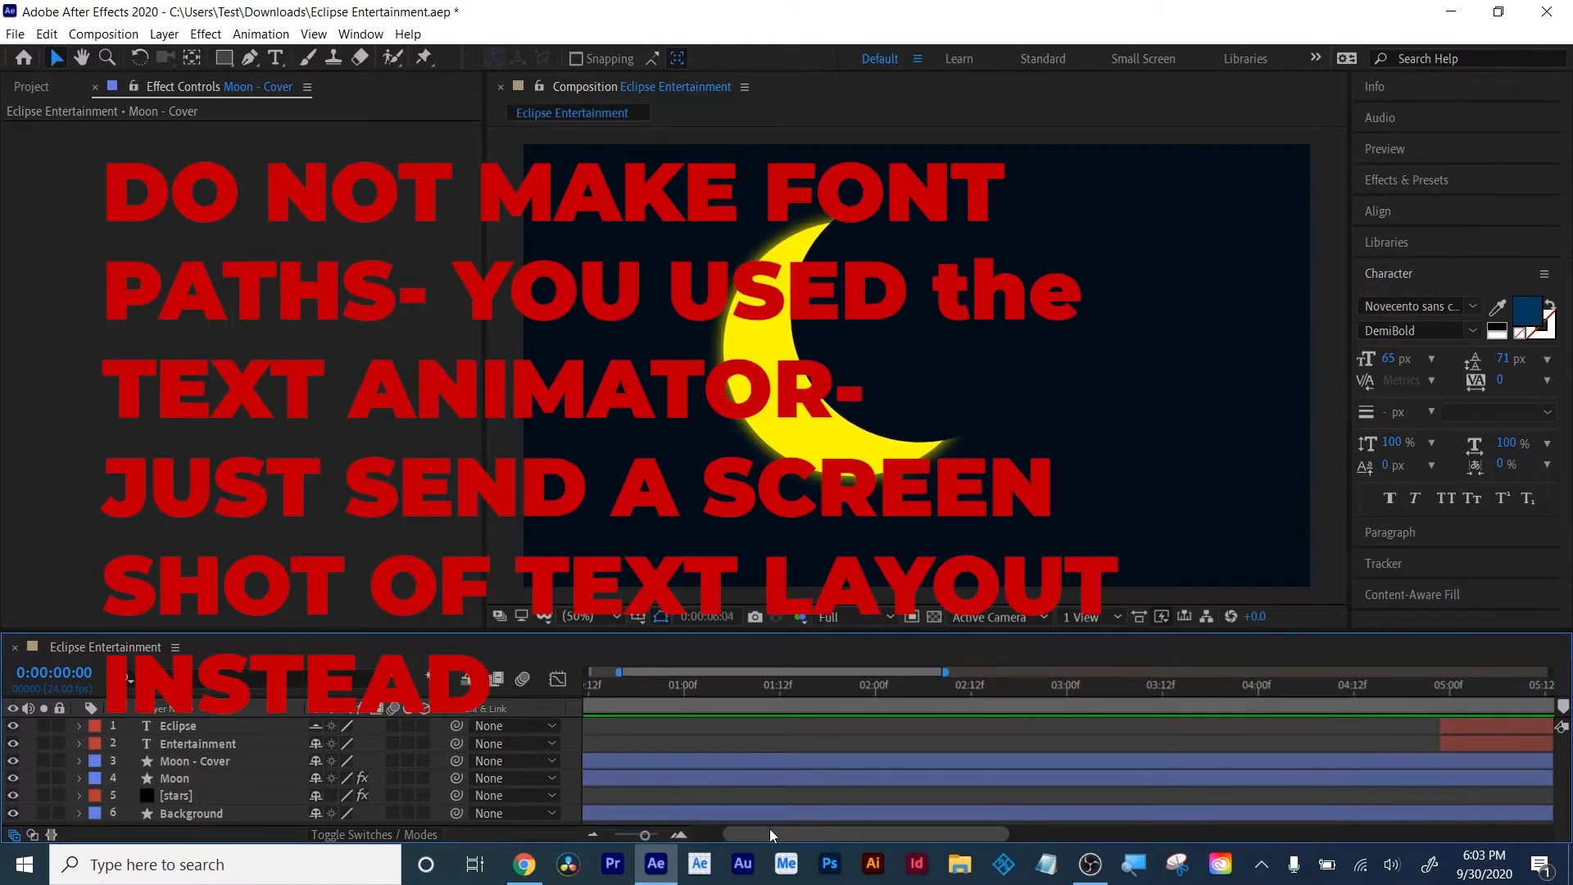
# Show the full 15-second timeline, preview the logo animation and move the current time to 0:00:10:20
pyautogui.moveTo(645, 834); pyautogui.dragTo(529, 838)
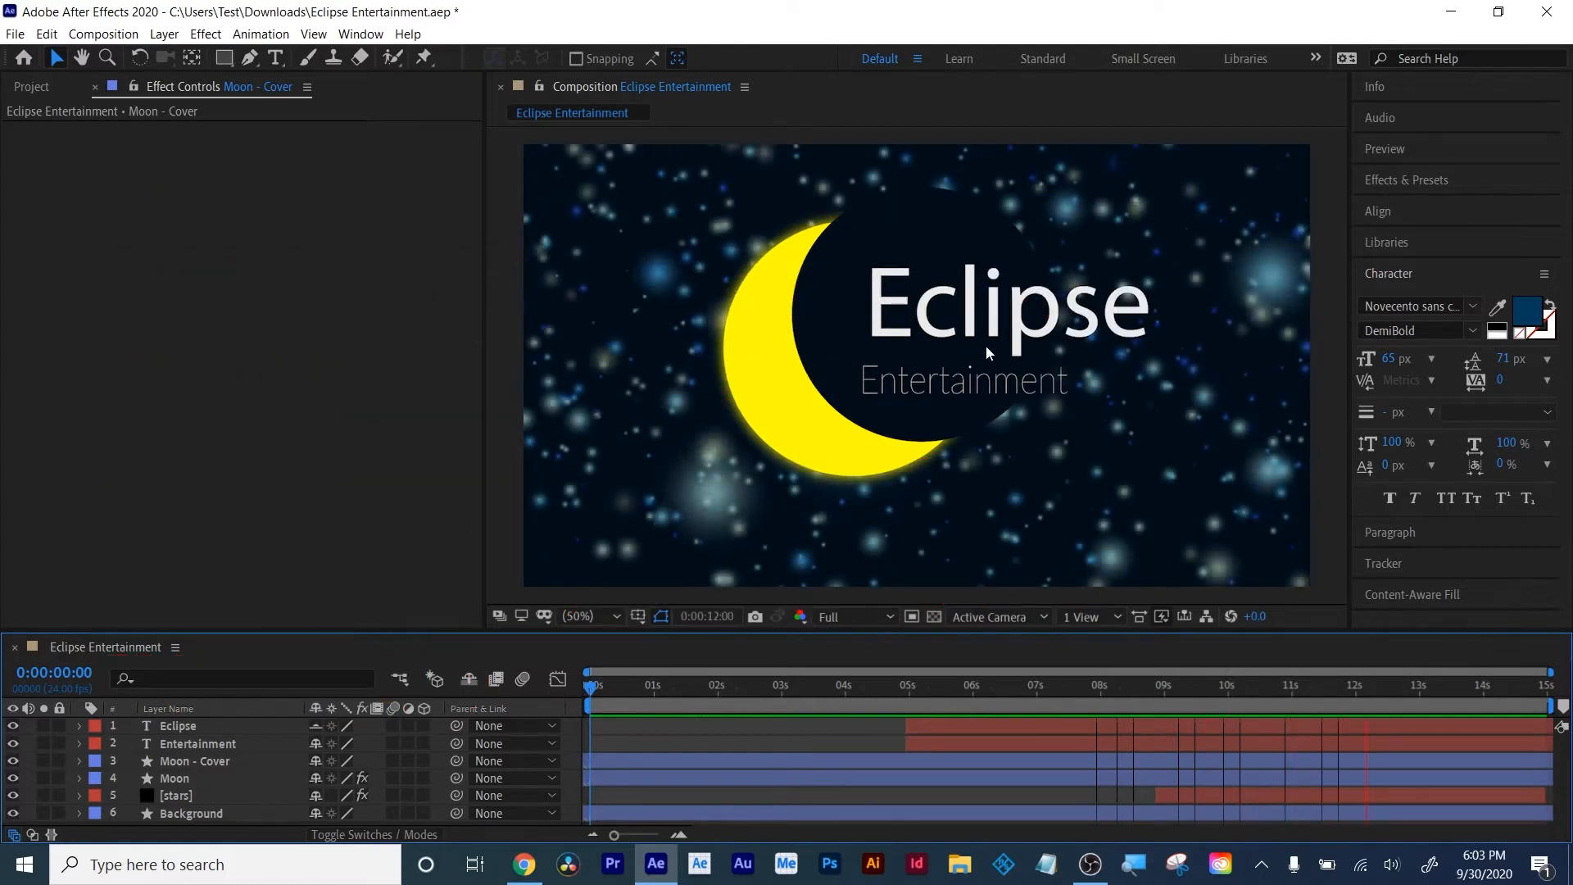
pyautogui.moveTo(967, 688); pyautogui.dragTo(1281, 680)
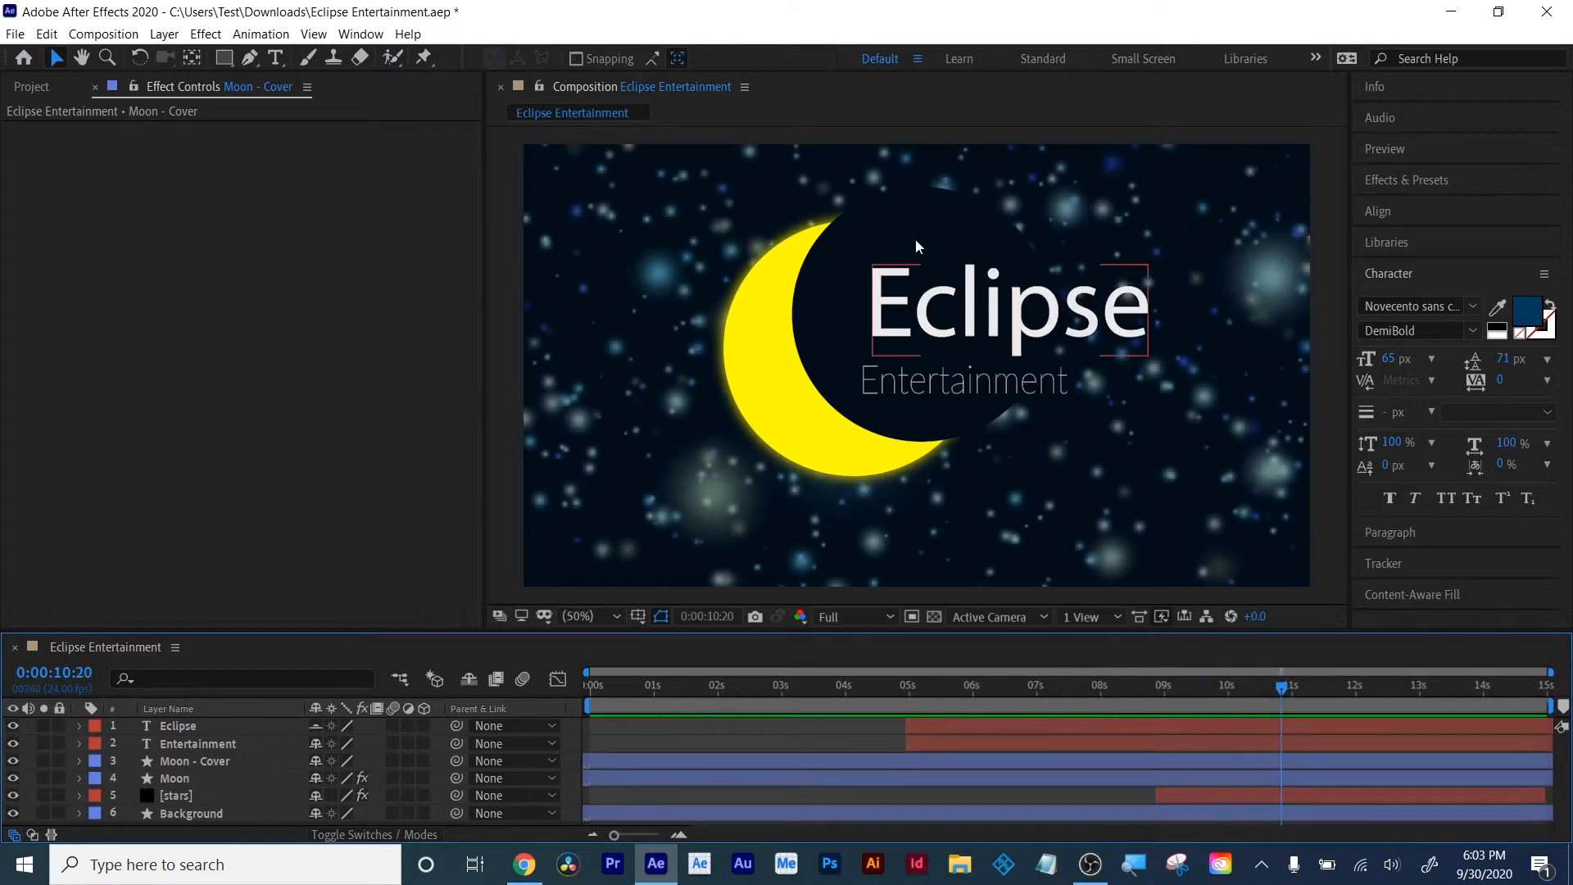
pyautogui.click(1040, 724)
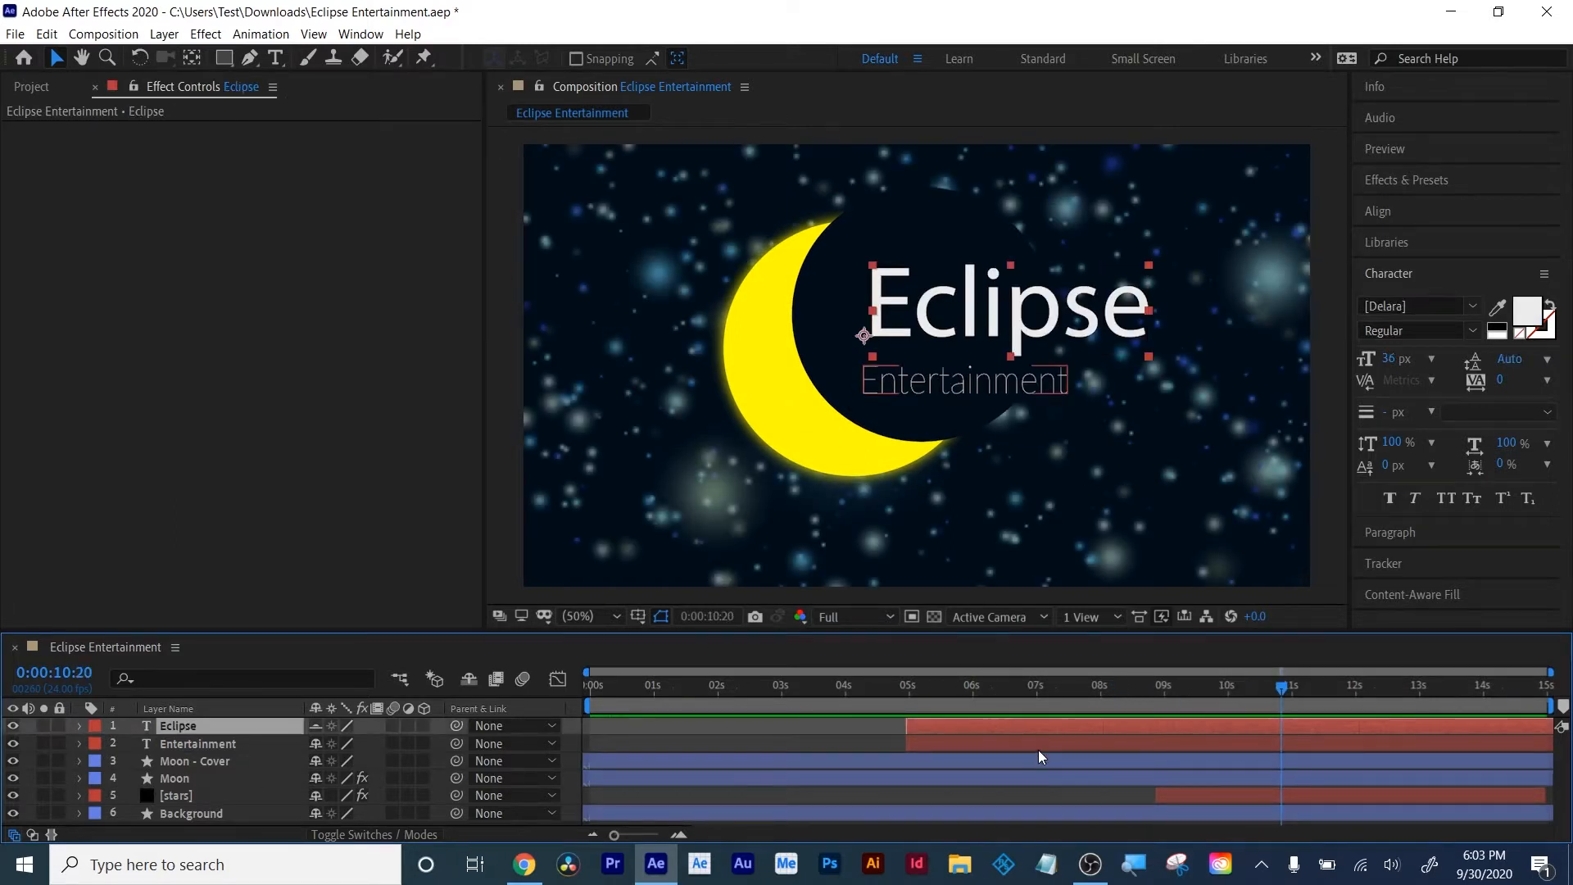
# Reveal the Entertainment layer's Range Selector keyframes, scrub through its text reveal up to 0:00:10:05 and collapse the layer's properties
pyautogui.click(1039, 749)
pyautogui.press('u')
pyautogui.click(1028, 685)
pyautogui.moveTo(1039, 688); pyautogui.dragTo(1214, 692)
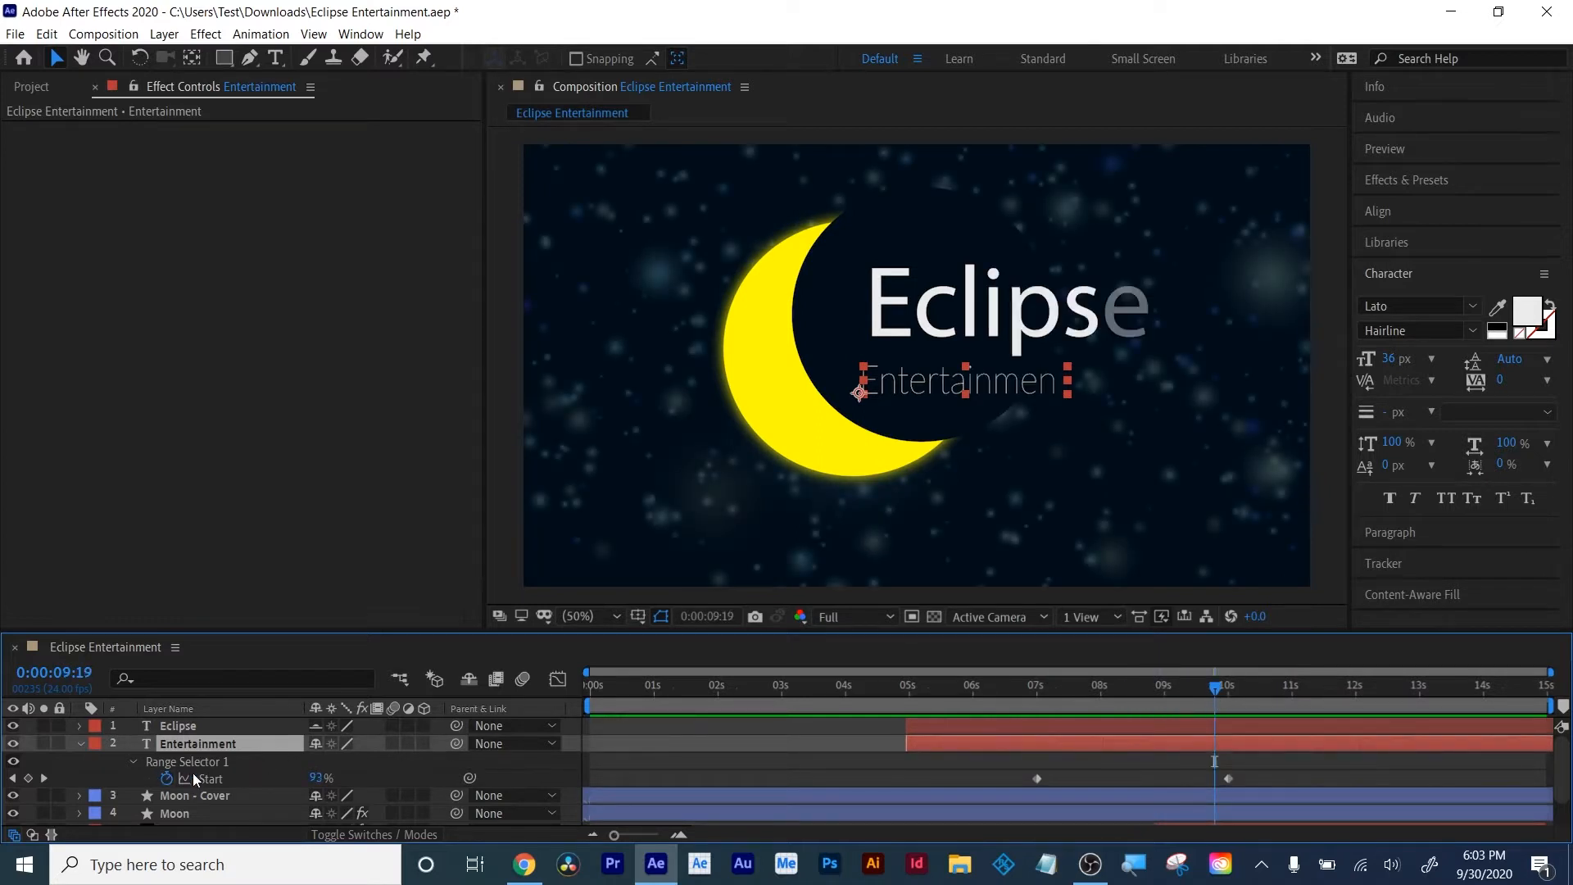
pyautogui.moveTo(1215, 686); pyautogui.dragTo(1242, 685)
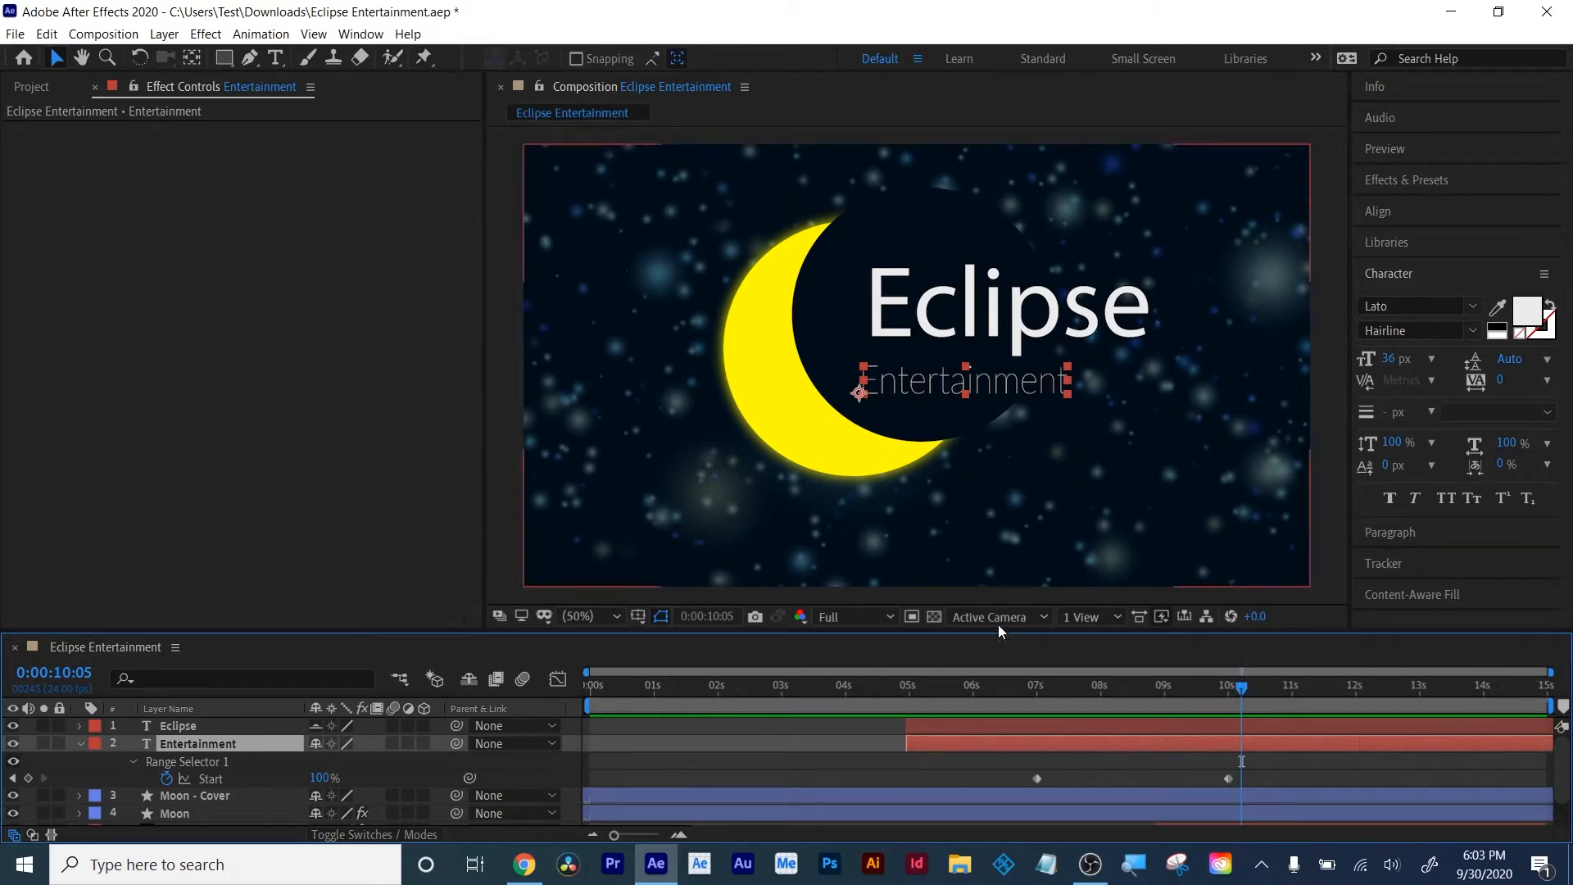
pyautogui.click(1078, 753)
pyautogui.click(1086, 741)
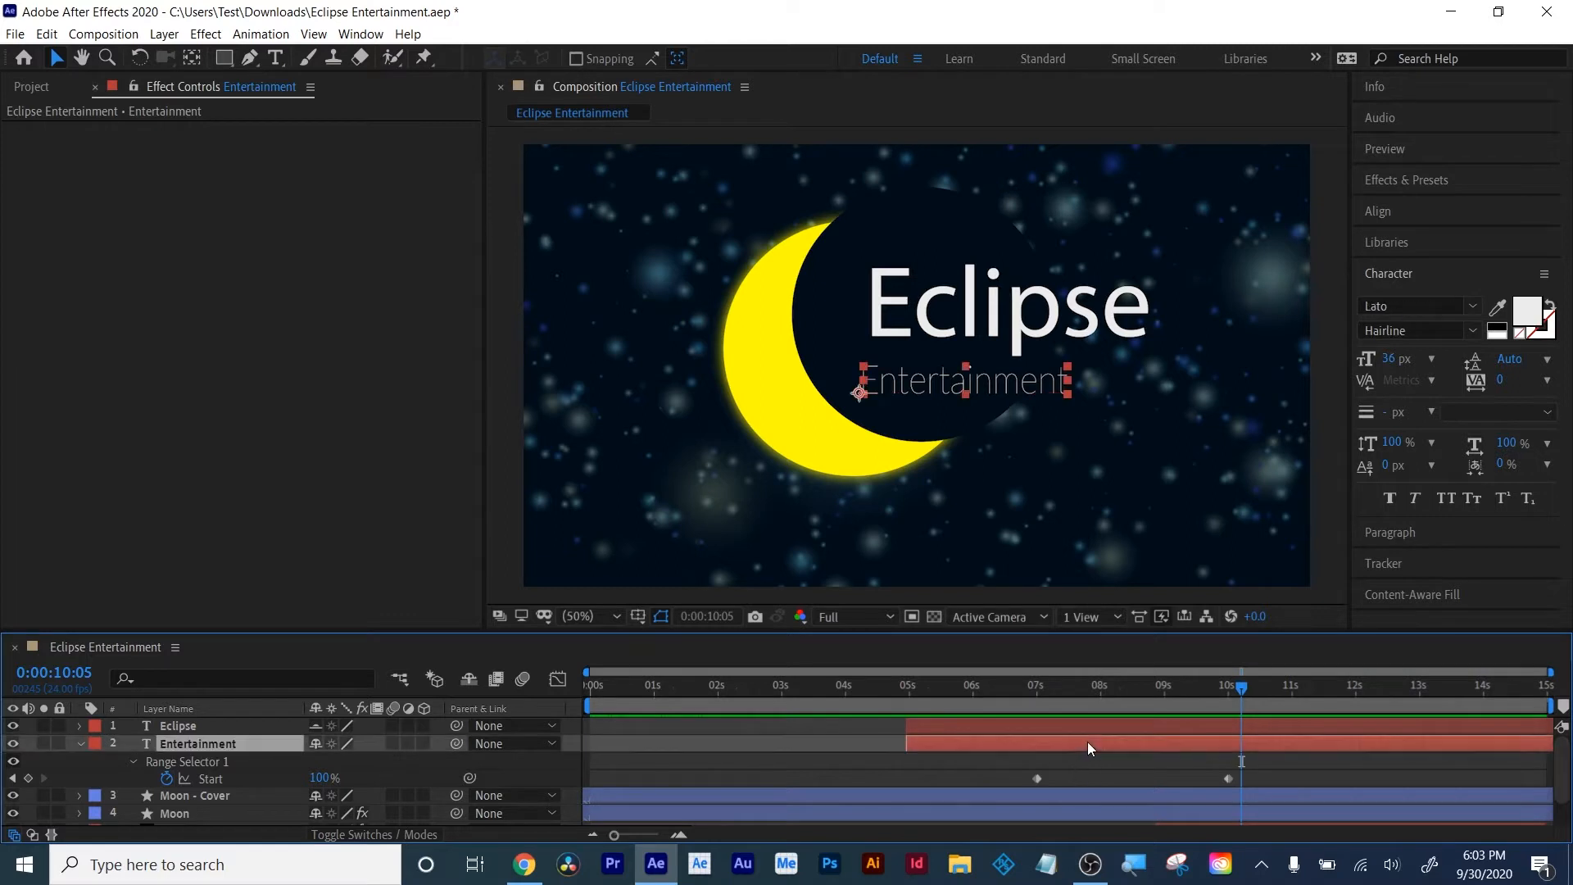
pyautogui.press('u')
pyautogui.click(1016, 821)
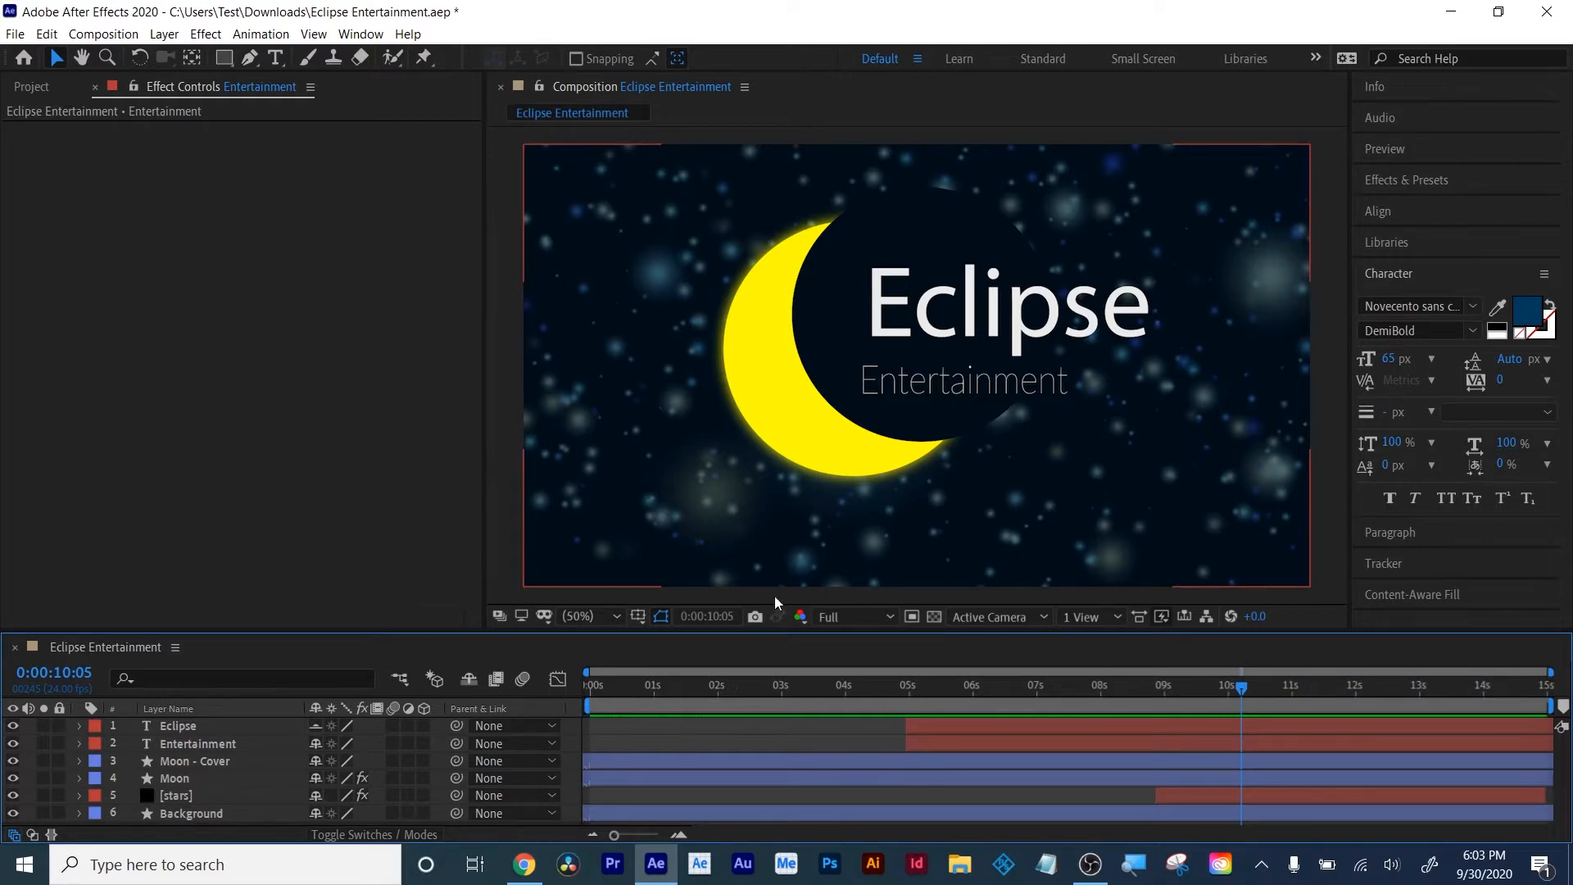
# Inspect the stars layer's animated properties, show its Opacity keyframes and scrub through the fade-in to 0:00:10:22
pyautogui.click(1192, 791)
pyautogui.press('u')
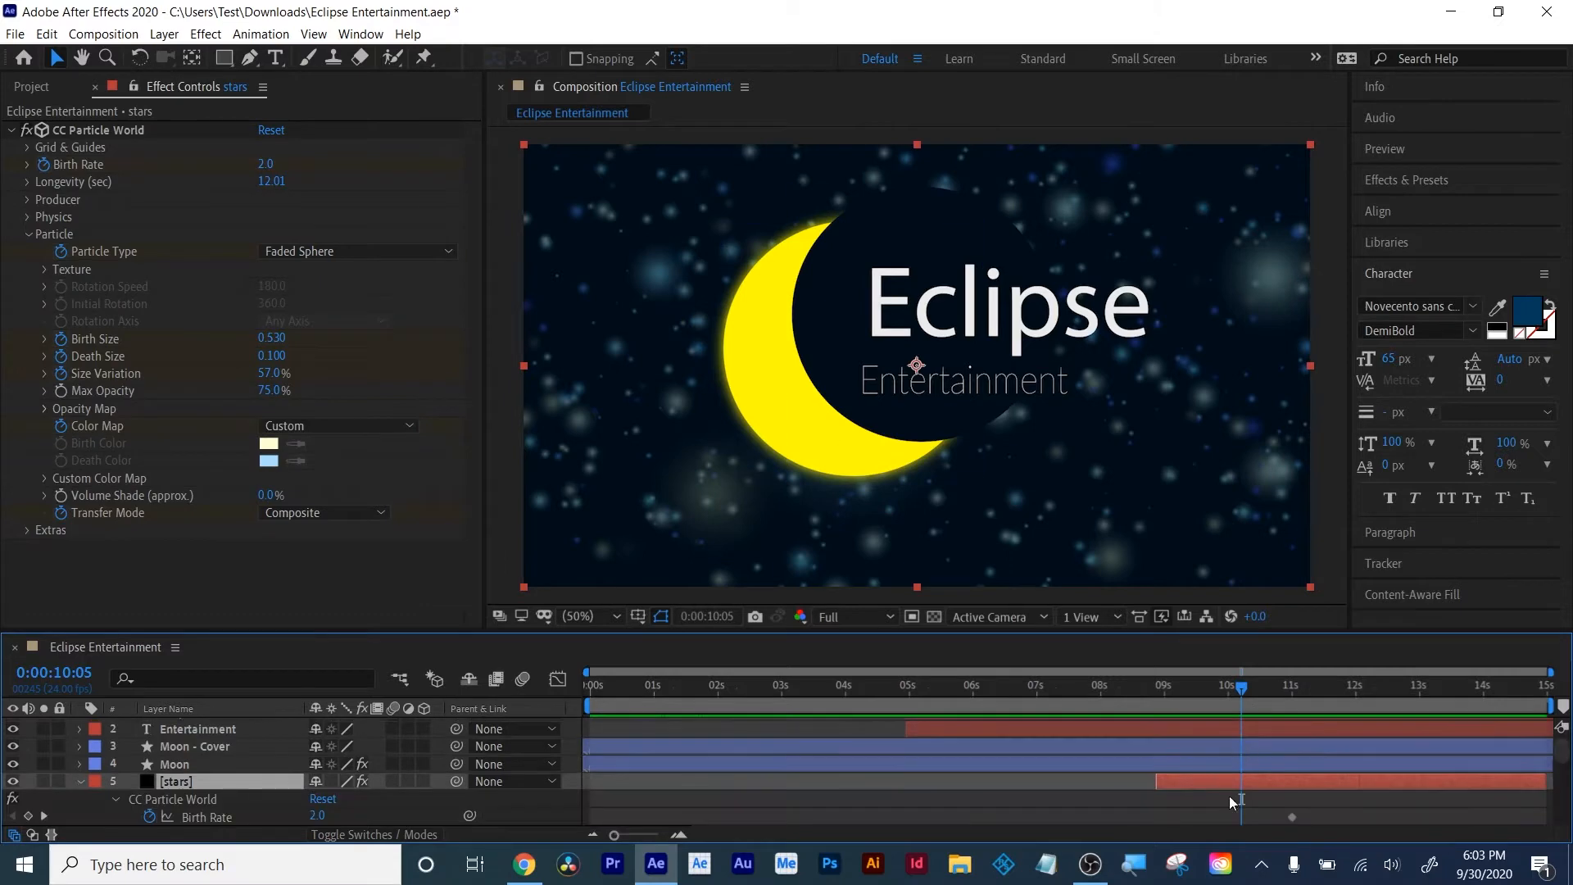
pyautogui.scroll(-3, 1284, 765)
pyautogui.press('u')
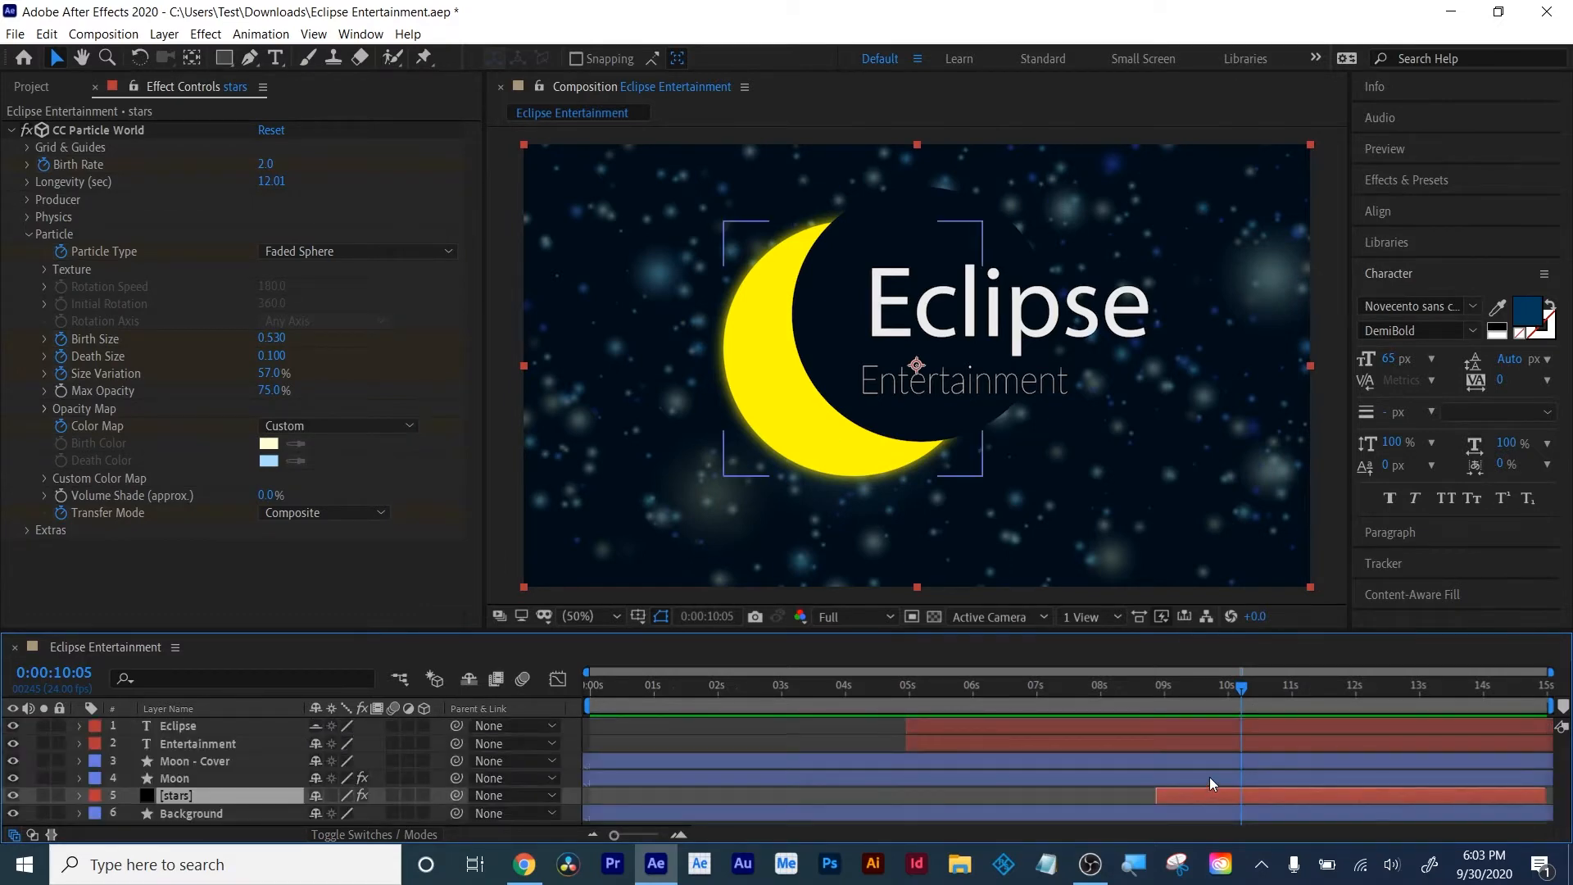
pyautogui.press('t')
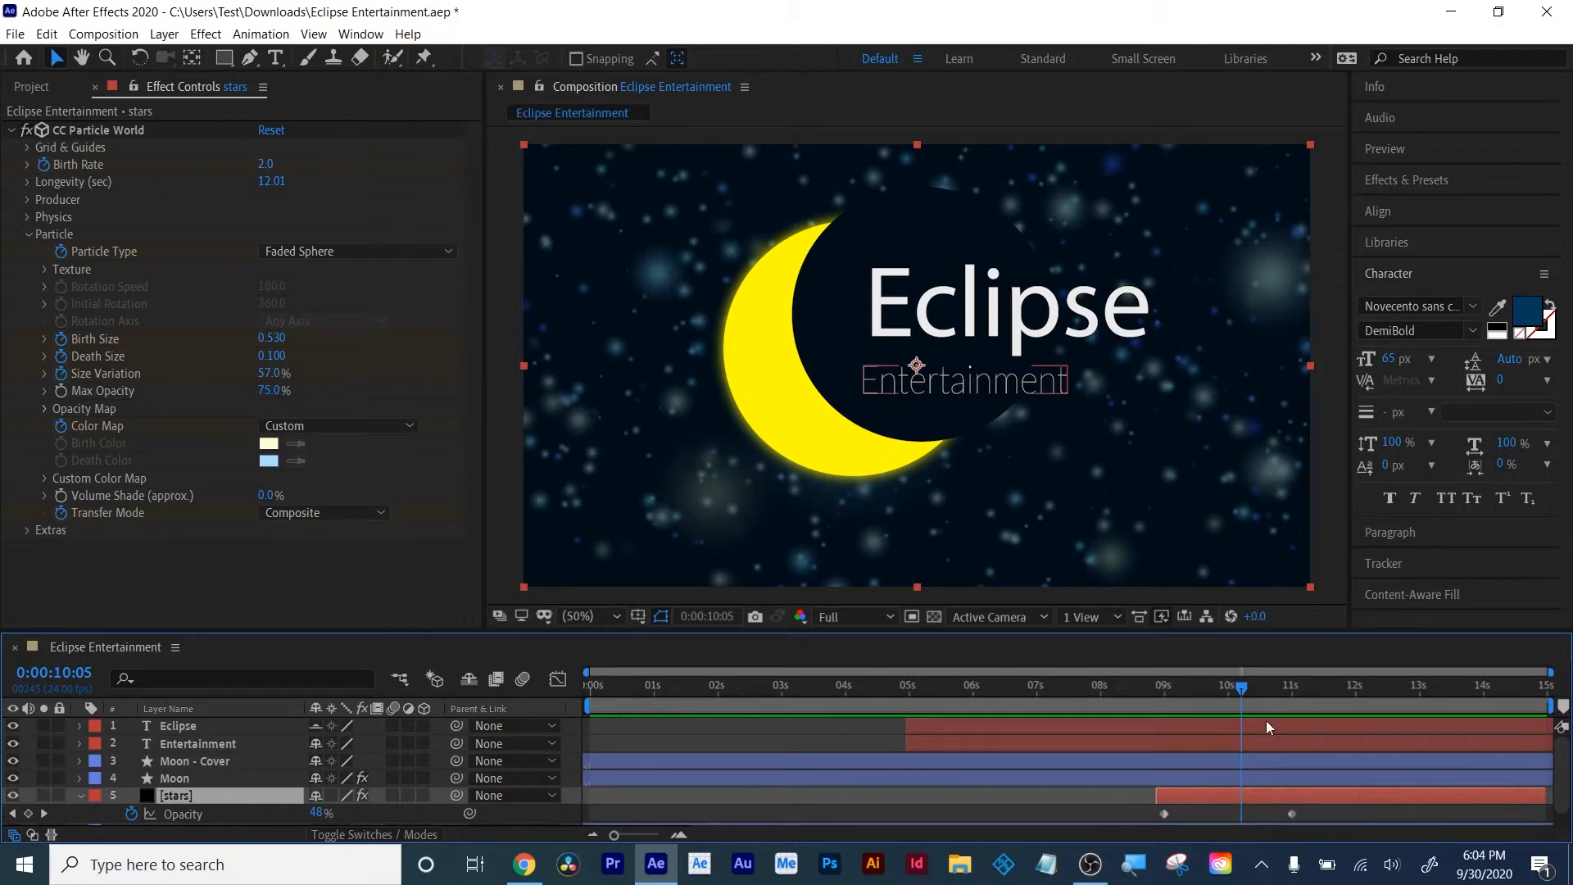
pyautogui.moveTo(1243, 695); pyautogui.dragTo(1286, 691)
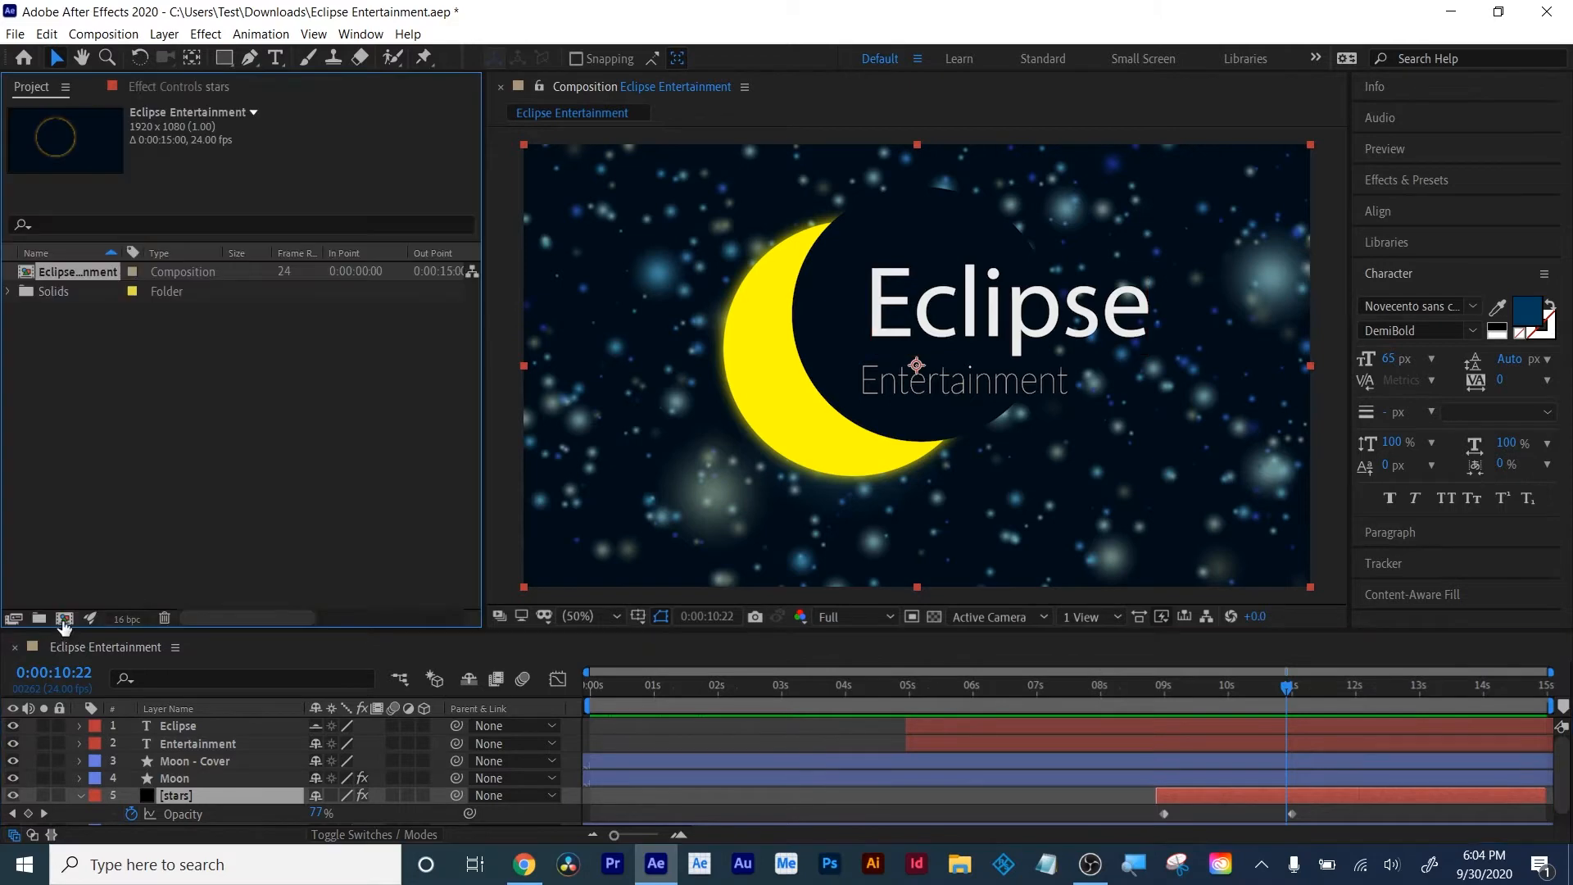
# Create a new 1922 x 1080 px composition at 24 frames per second with a 7-second duration
pyautogui.click(64, 620)
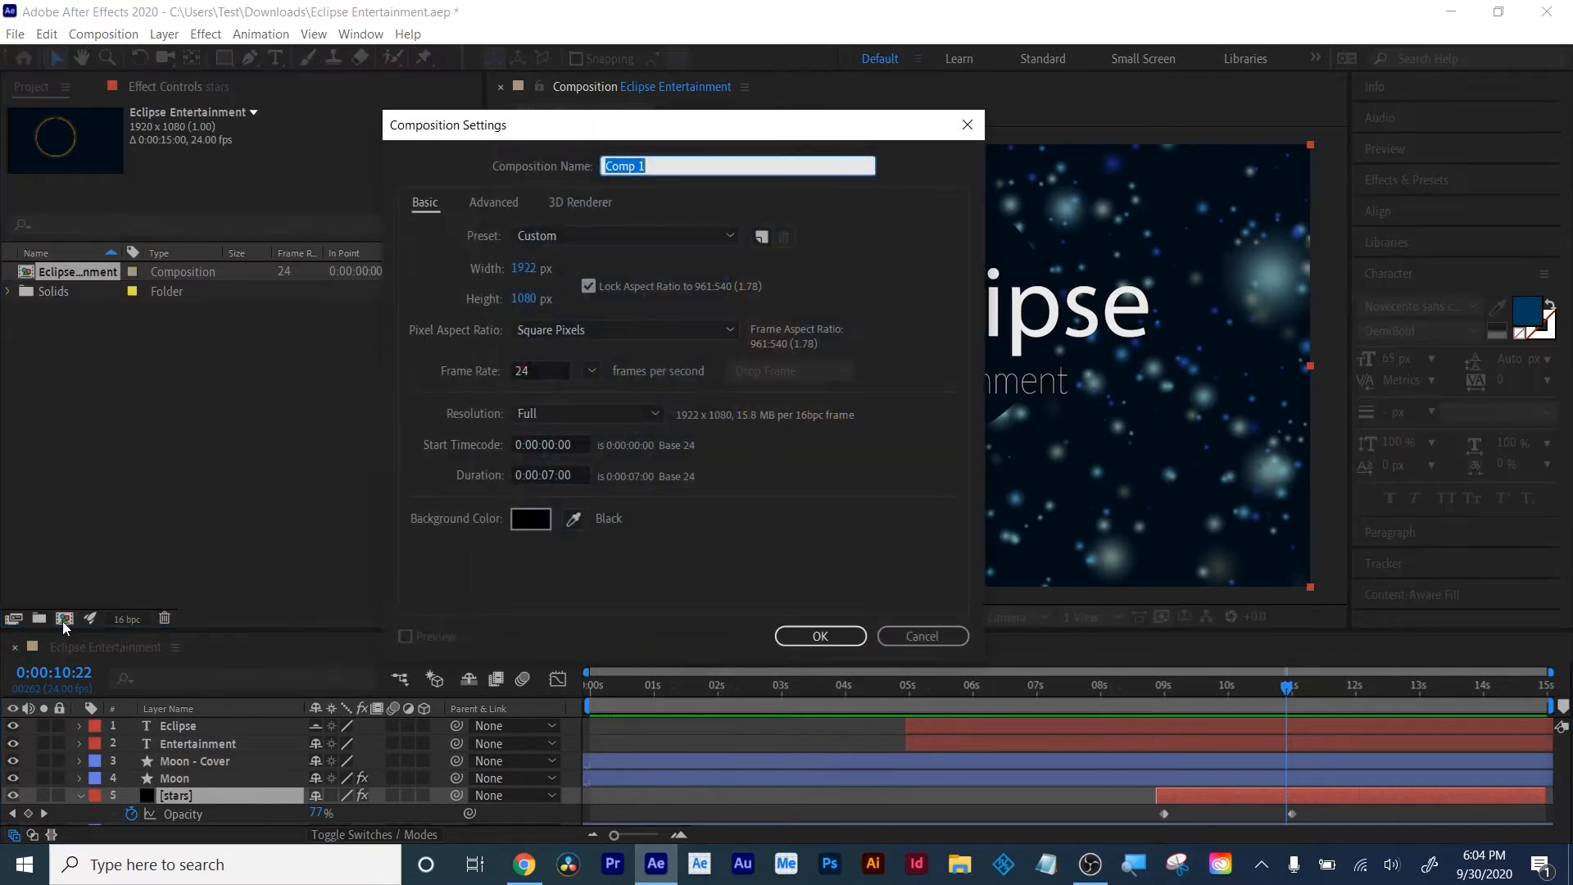
pyautogui.click(804, 636)
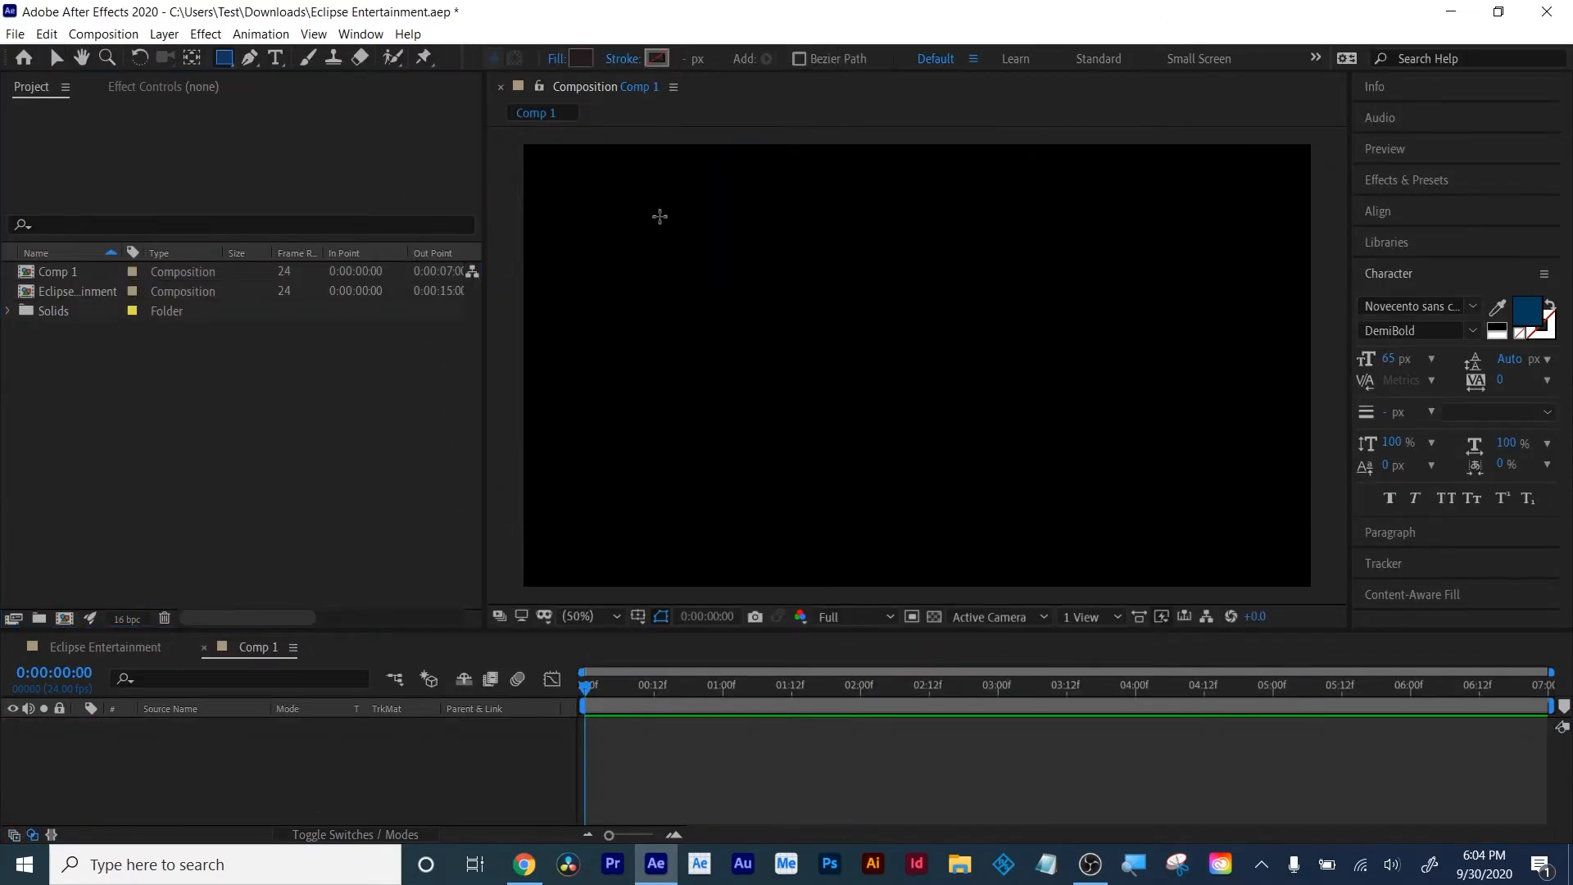
# Draw a square shape layer in the upper-left part of the frame and center its anchor point
pyautogui.moveTo(659, 217)
pyautogui.mouseDown()
pyautogui.moveTo(800, 358)
pyautogui.moveTo(779, 336)
pyautogui.mouseUp()
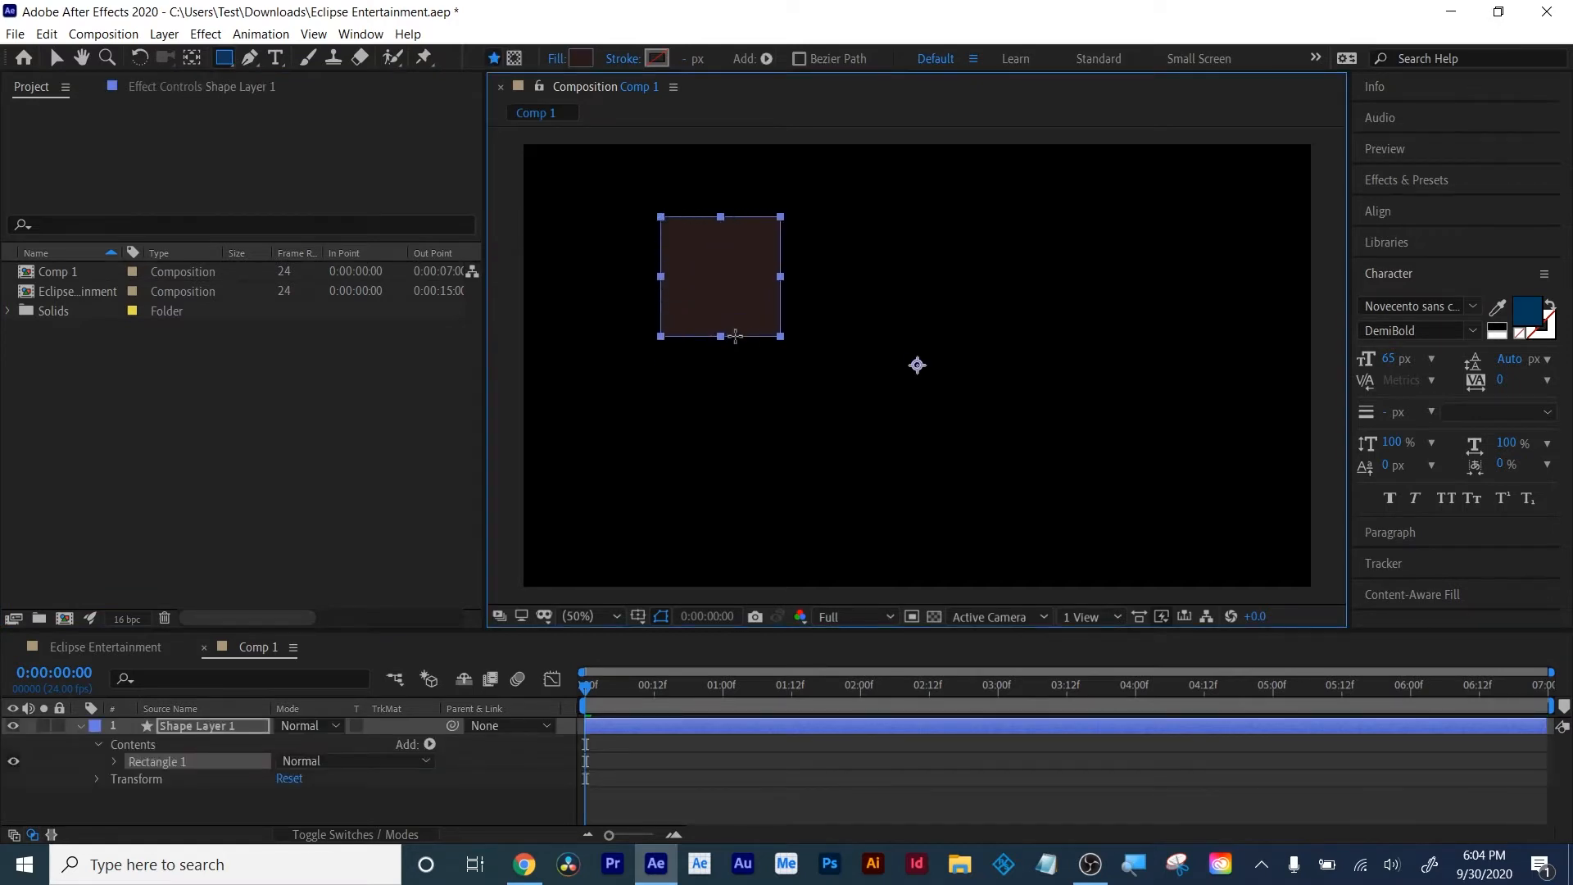
pyautogui.hotkey('ctrl', 'alt', 'Home')
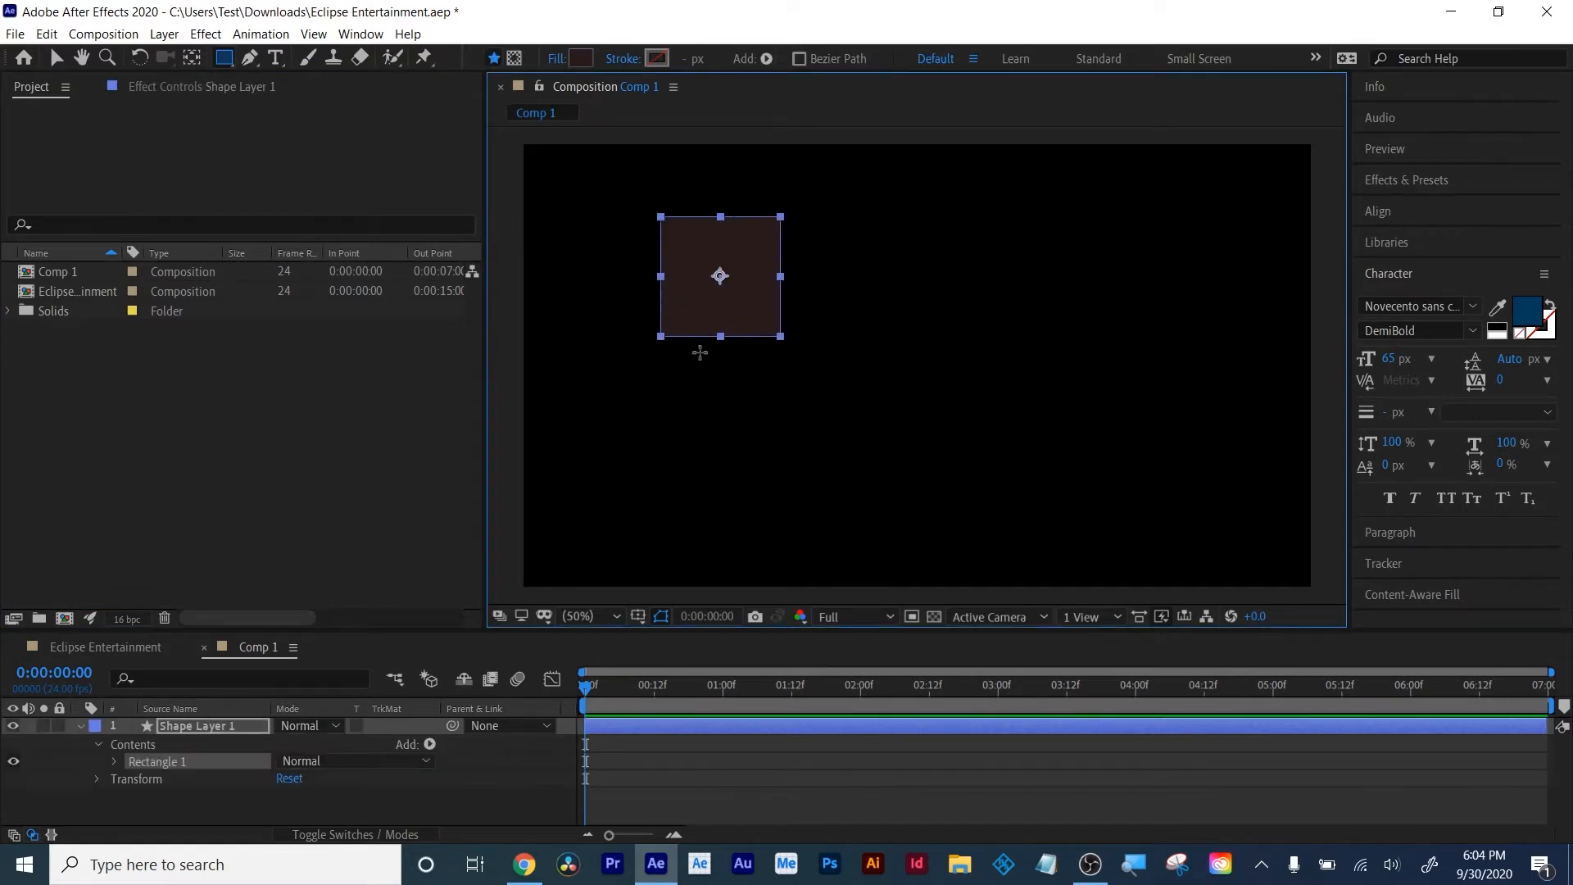
pyautogui.click(379, 800)
# Duplicate the square's layer and move the copy diagonally down to the right of the original square
pyautogui.click(629, 729)
pyautogui.hotkey('ctrl', 'd')
pyautogui.click(57, 58)
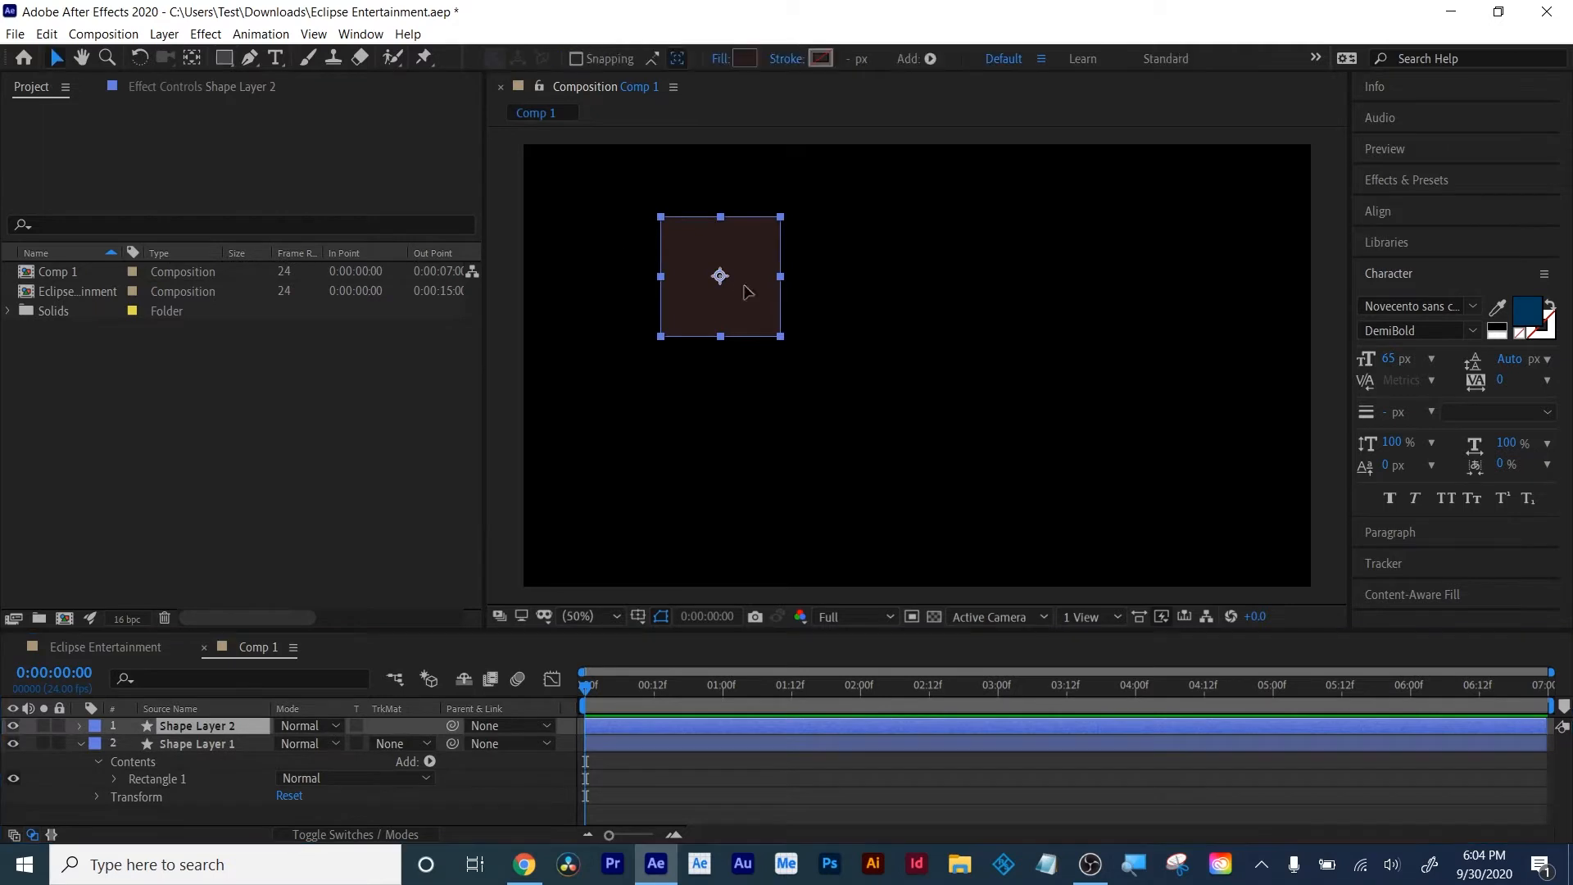
pyautogui.moveTo(747, 292); pyautogui.dragTo(930, 463)
# Find the Fill effect in the effects library and apply it to both squares
pyautogui.hotkey('ctrl', 'Down')
pyautogui.click(1406, 180)
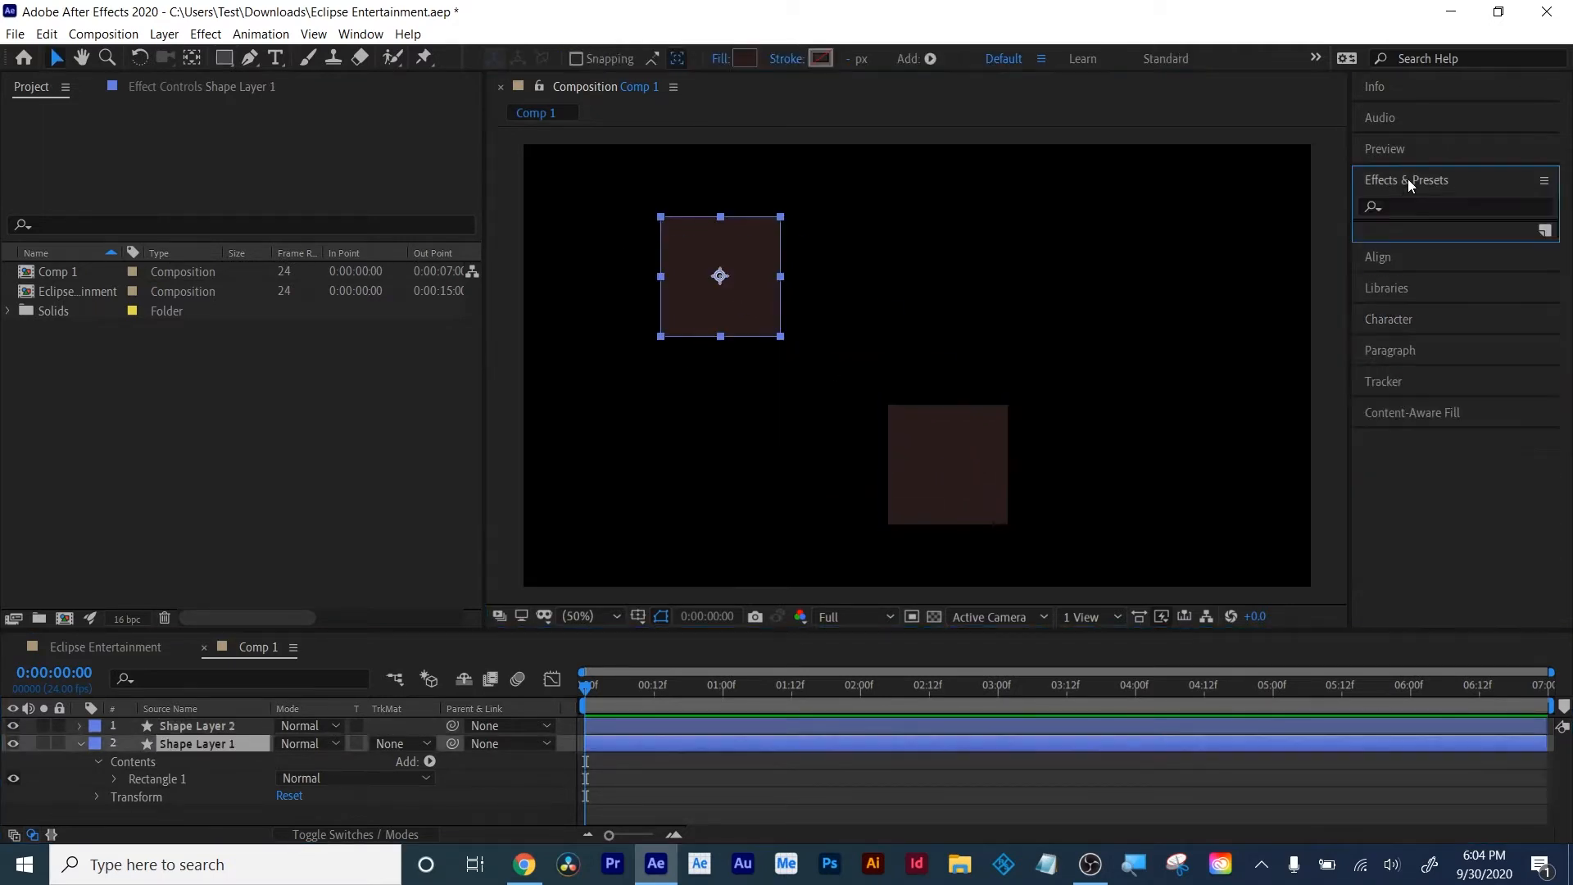
pyautogui.click(1414, 206)
pyautogui.write('fill')
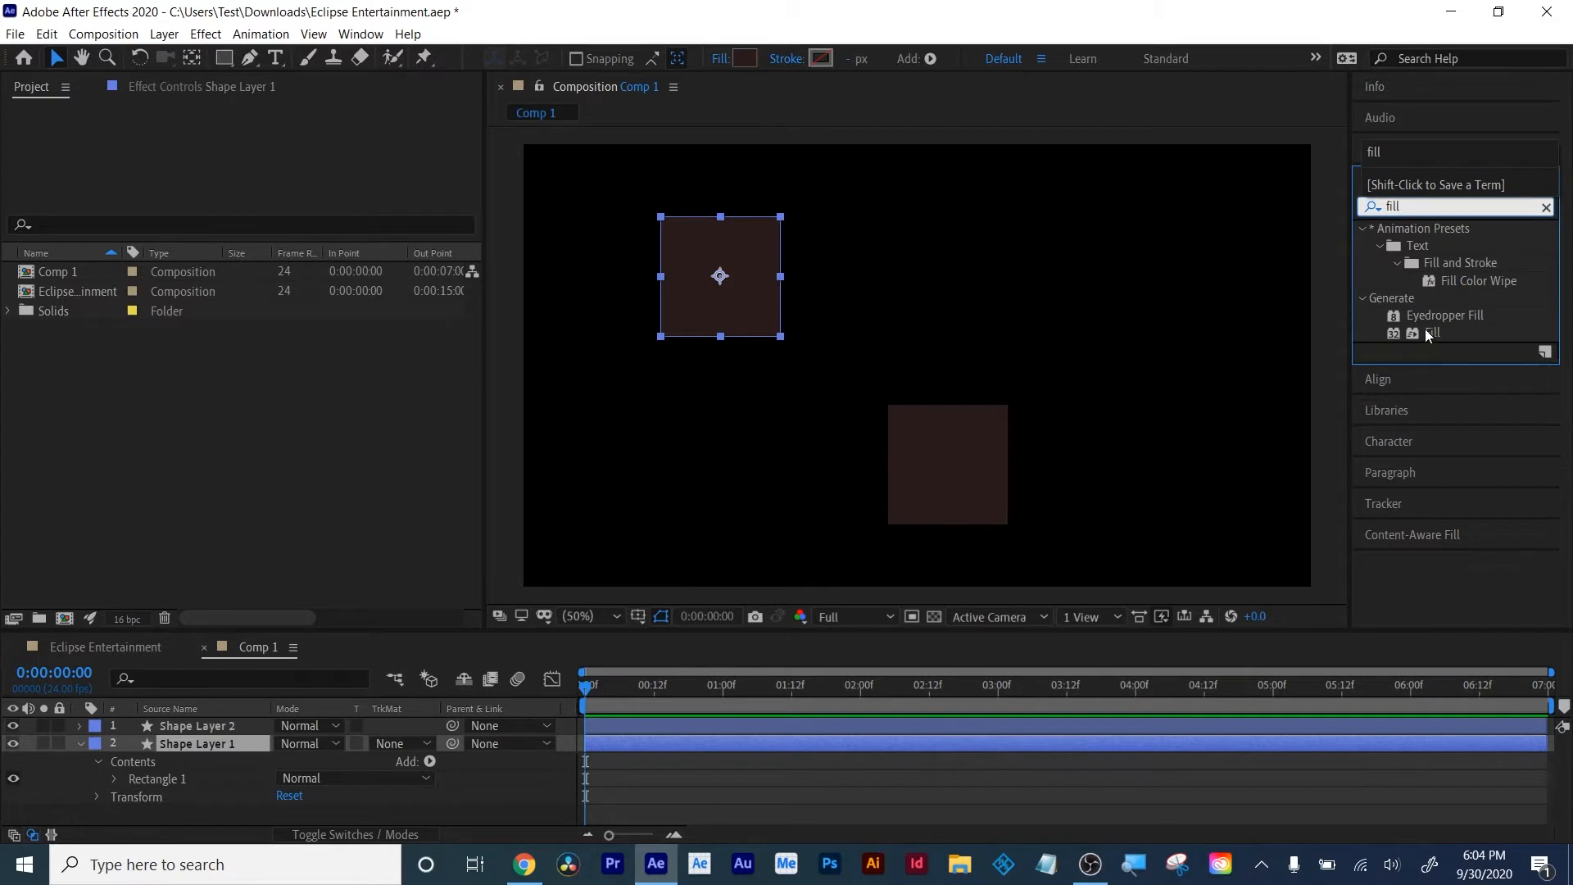
pyautogui.moveTo(1427, 334); pyautogui.dragTo(720, 279)
pyautogui.moveTo(1429, 334); pyautogui.dragTo(935, 431)
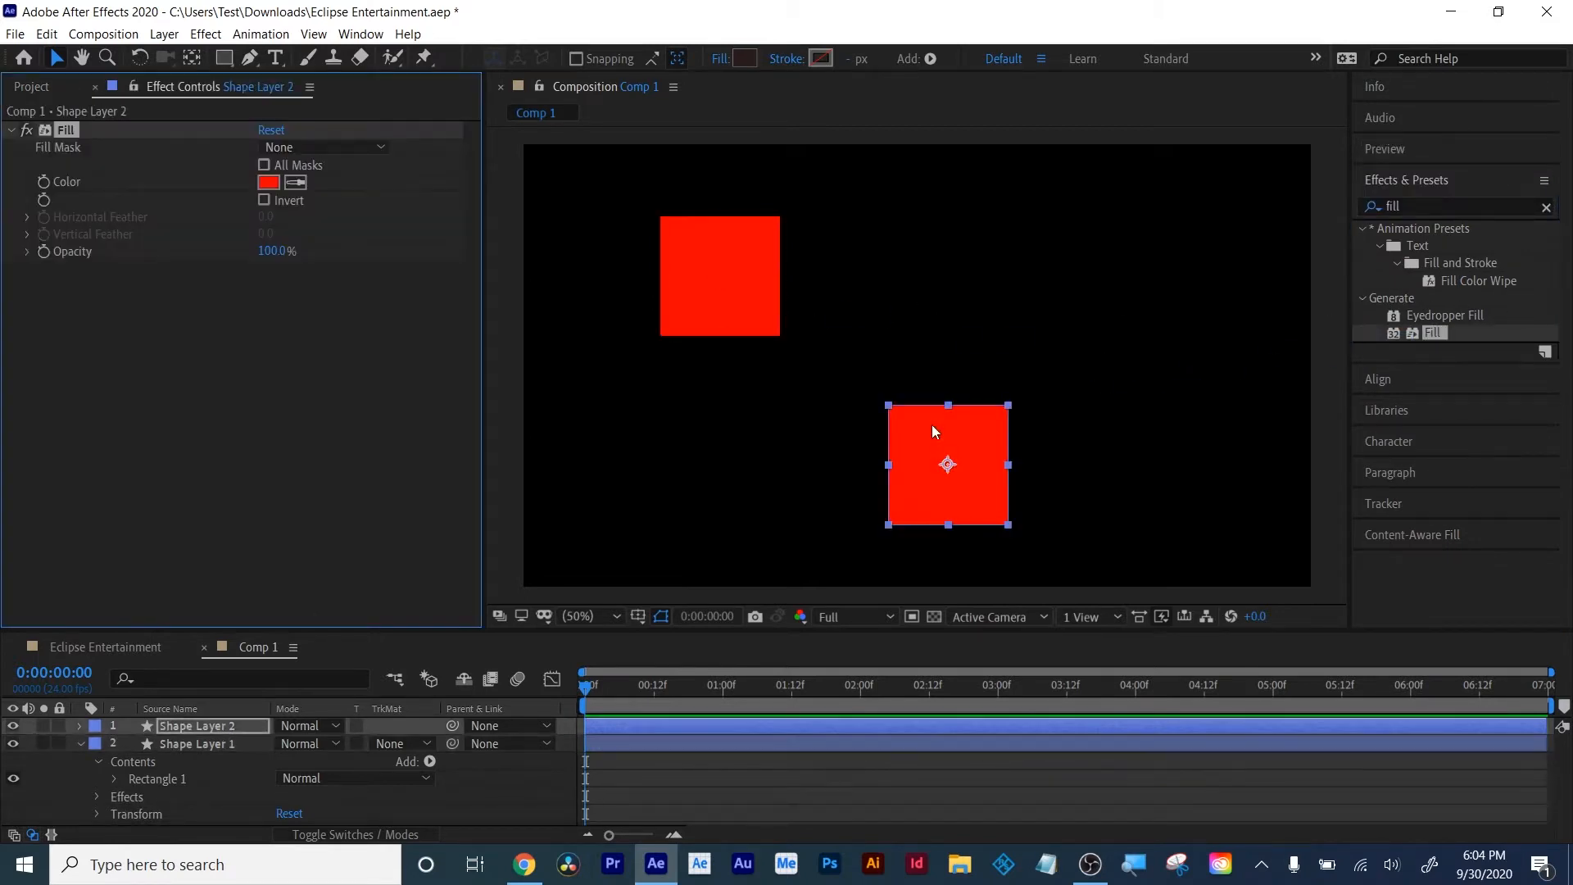
# Enlarge both squares and arrange them diagonally so that the first one's lower-right corner meets the second one's upper-left corner
pyautogui.moveTo(712, 271); pyautogui.dragTo(824, 220)
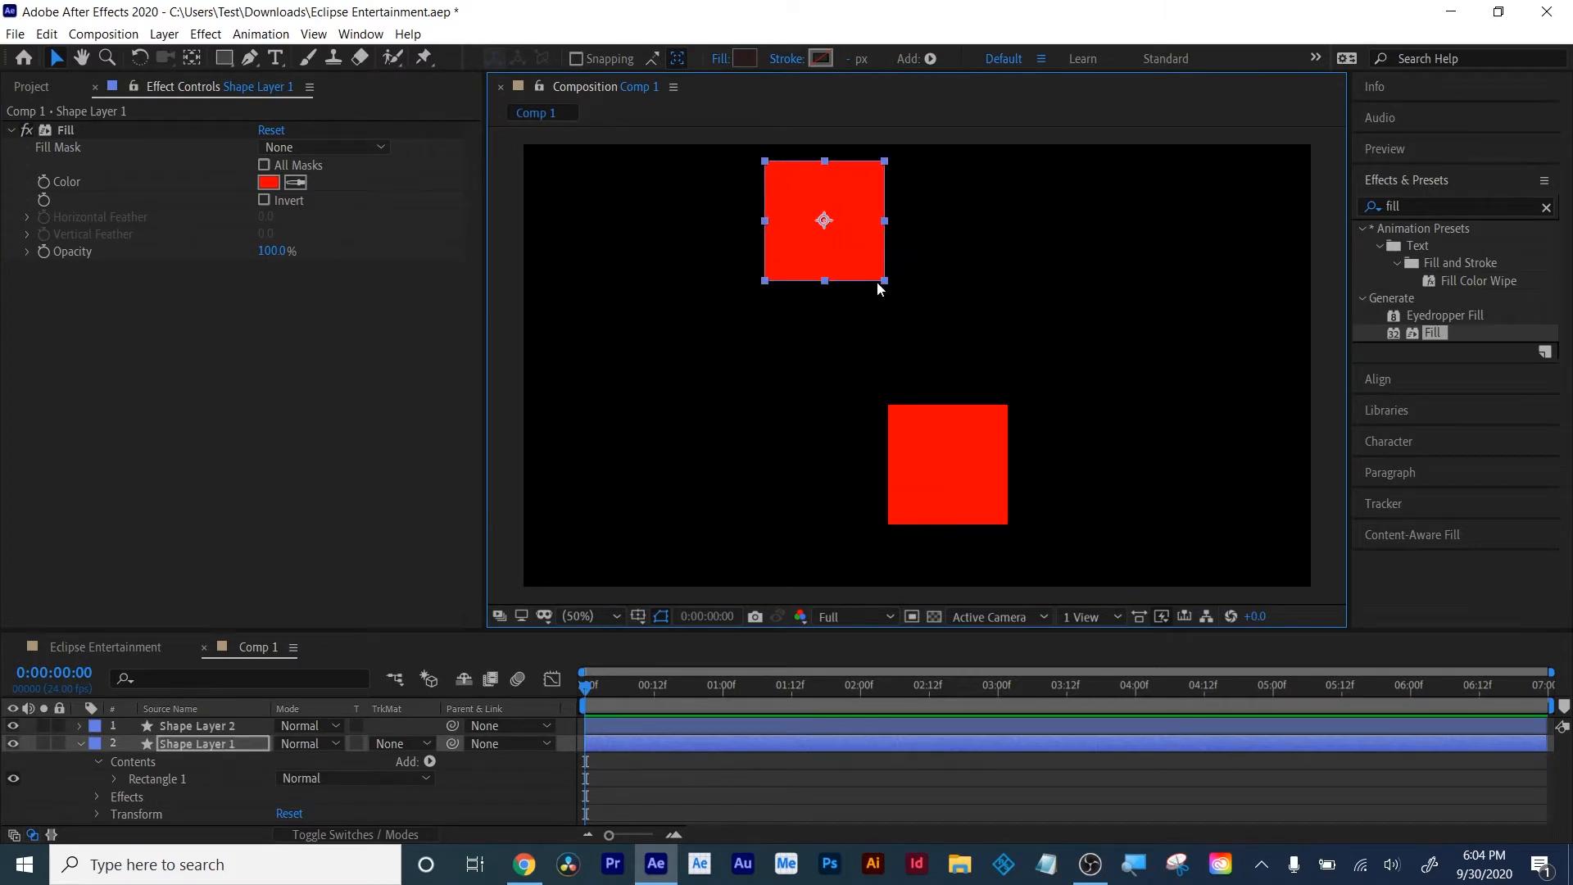
pyautogui.moveTo(885, 281); pyautogui.dragTo(942, 318)
pyautogui.moveTo(827, 269); pyautogui.dragTo(770, 288)
pyautogui.moveTo(893, 412); pyautogui.dragTo(876, 351)
pyautogui.moveTo(993, 467); pyautogui.dragTo(1051, 520)
pyautogui.moveTo(852, 418); pyautogui.dragTo(901, 466)
# Set a Fill Color keyframe at 0:00:00:00 on both Shape Layer 1 and Shape Layer 2
pyautogui.click(196, 744)
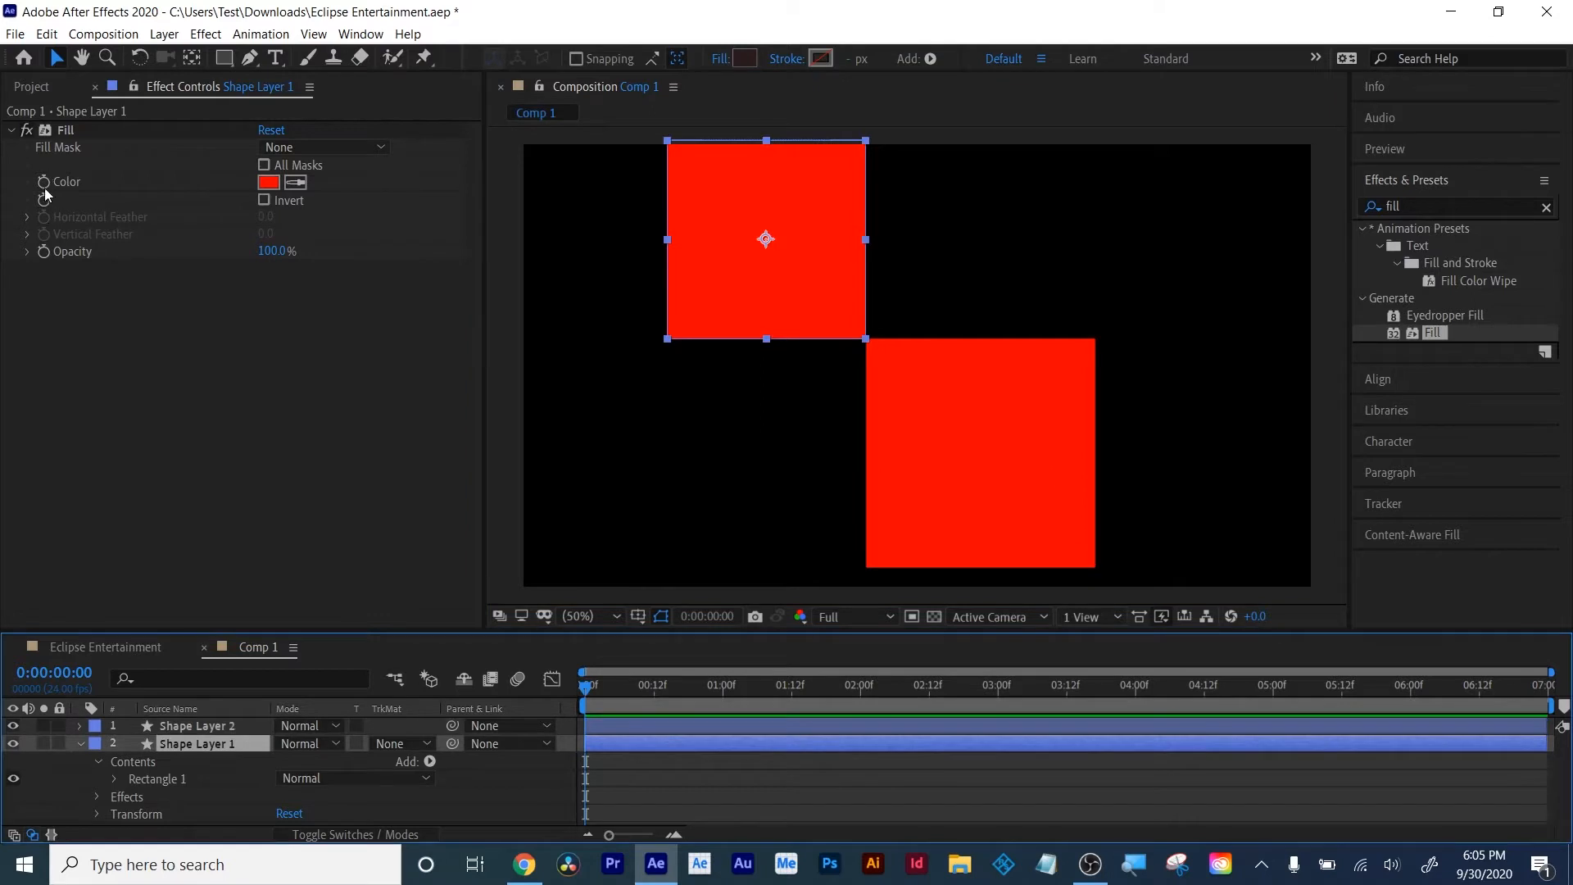
pyautogui.click(47, 180)
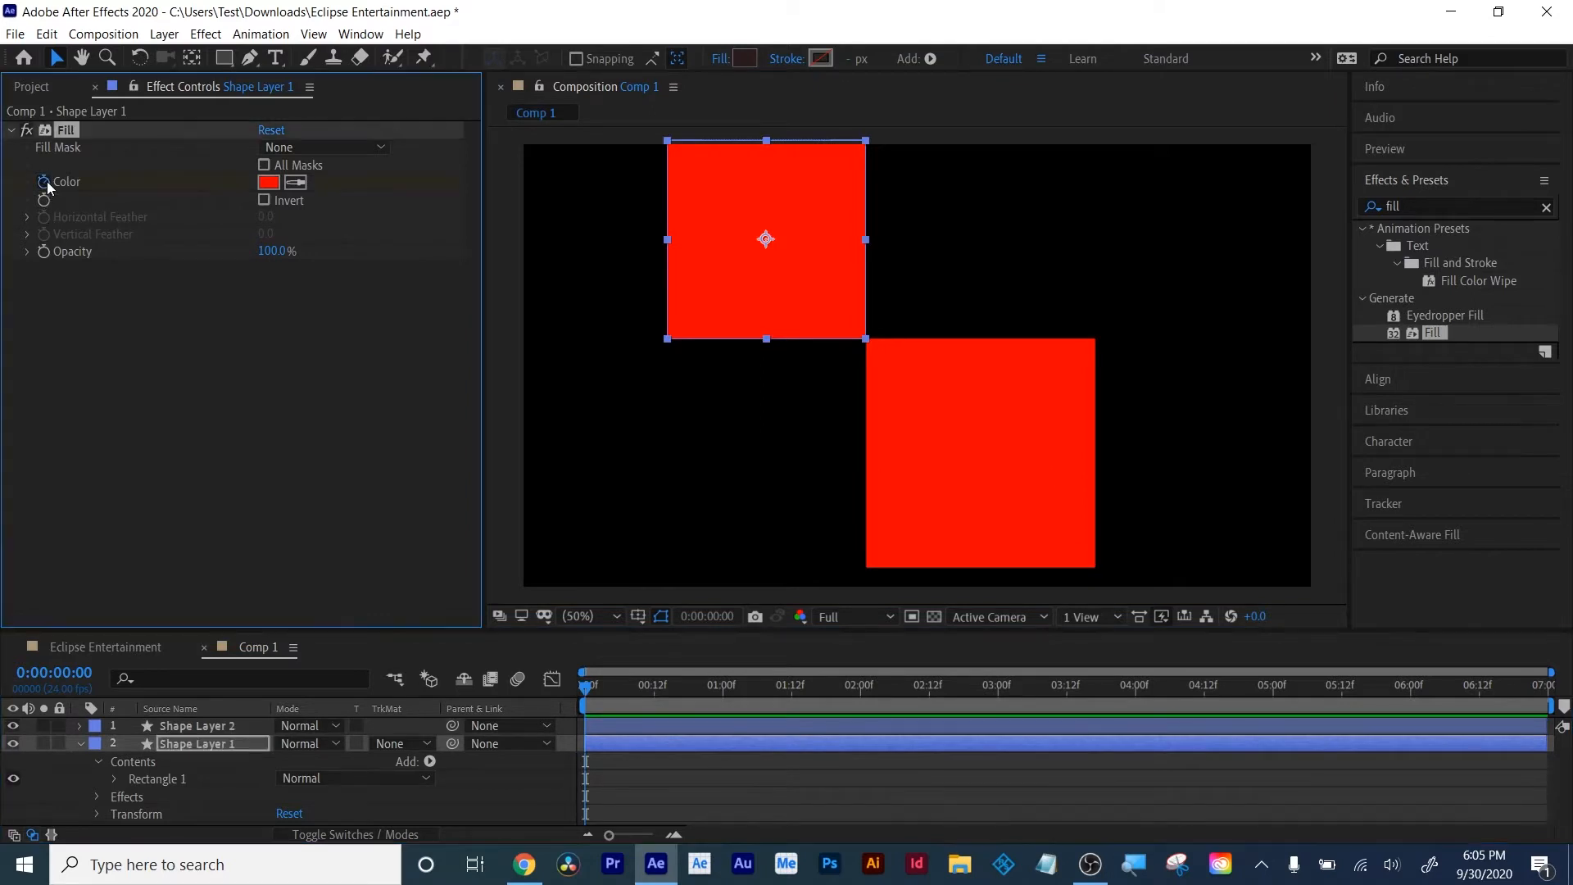
pyautogui.click(168, 726)
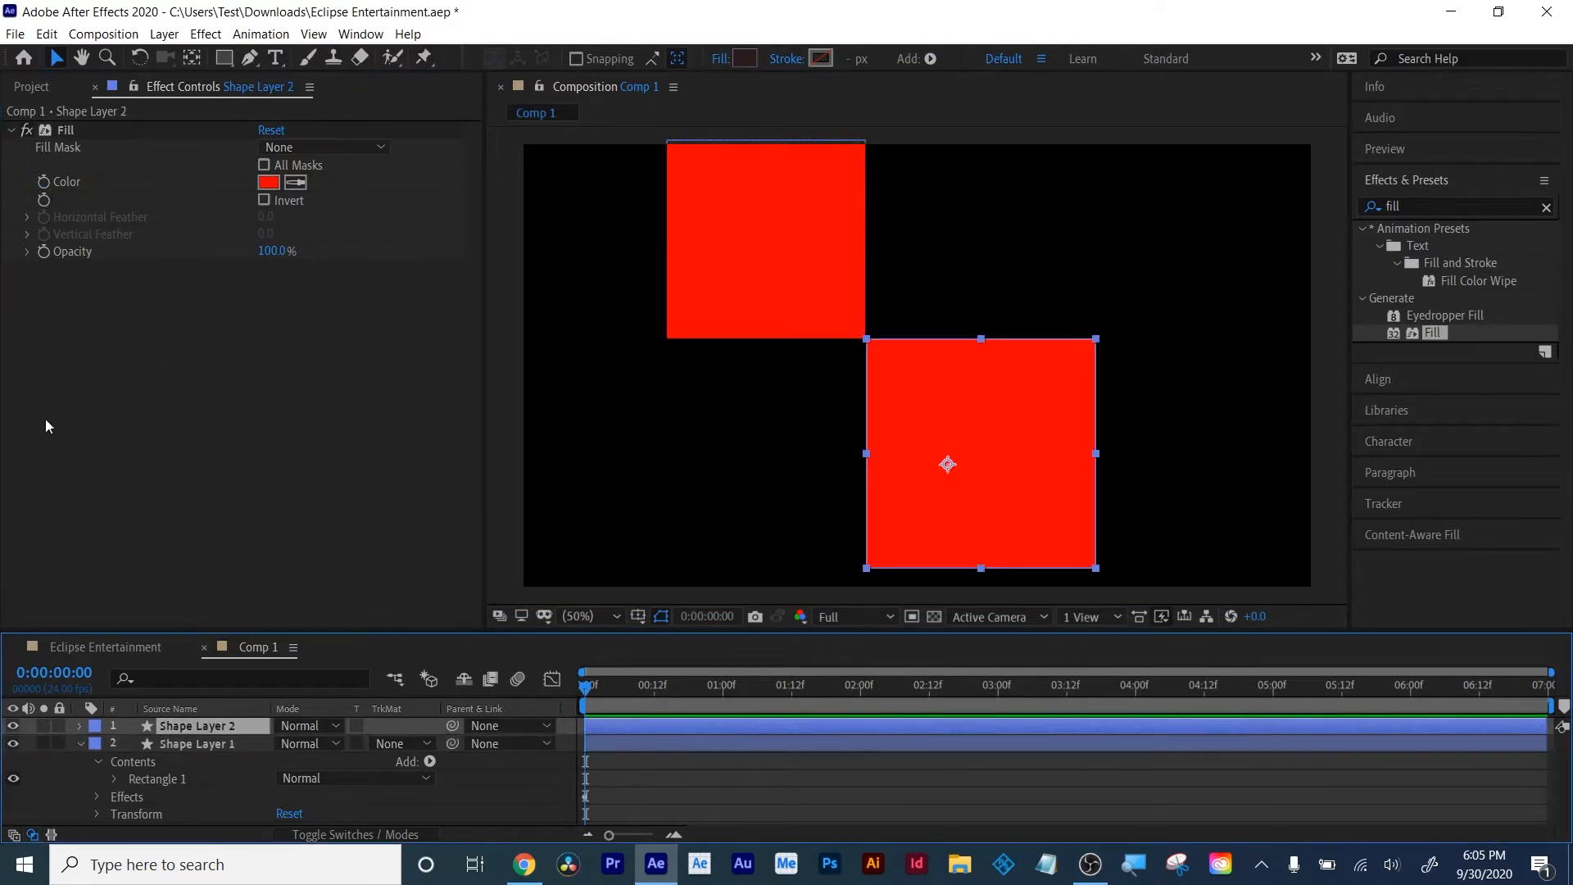
pyautogui.click(49, 181)
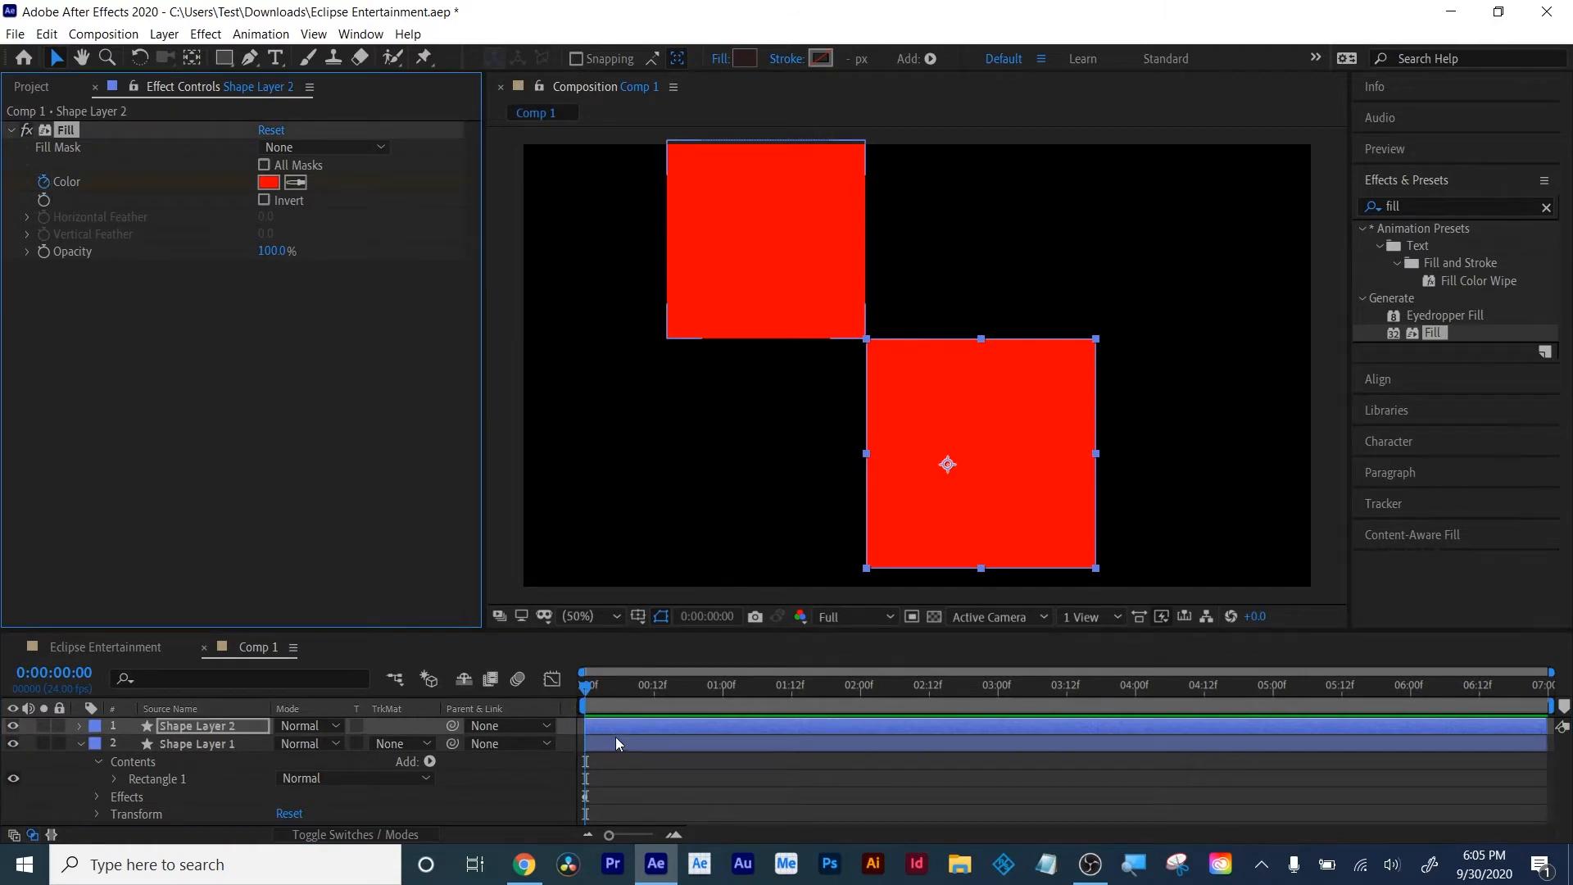
# Reveal the Fill Color keyframes of both shape layers and enlarge the timeline area to show them together
pyautogui.press('u')
pyautogui.click(616, 793)
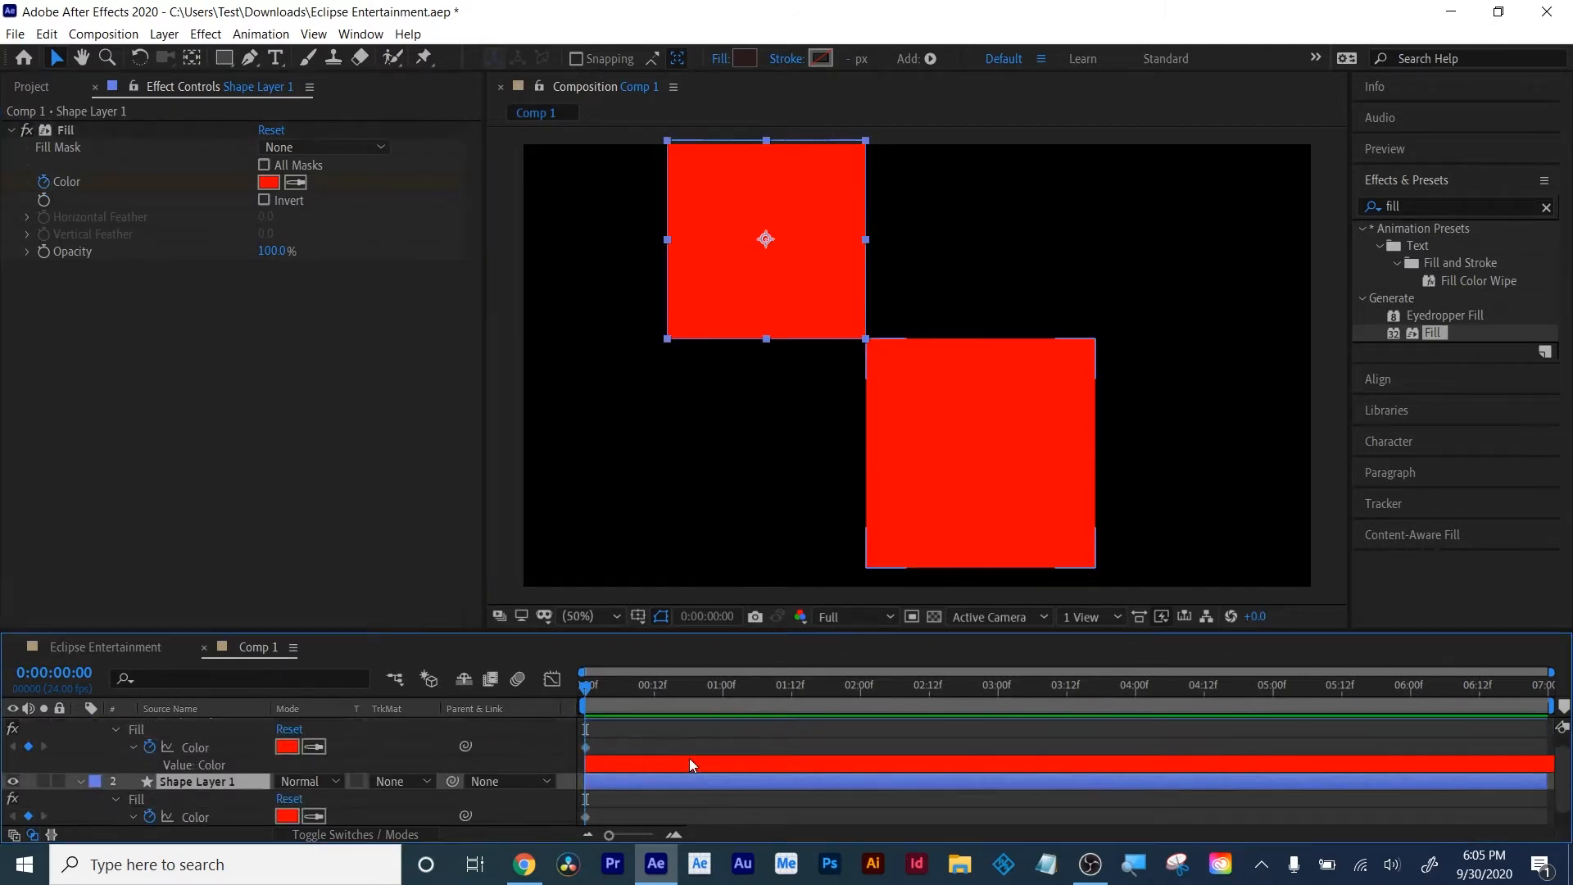
pyautogui.press('u')
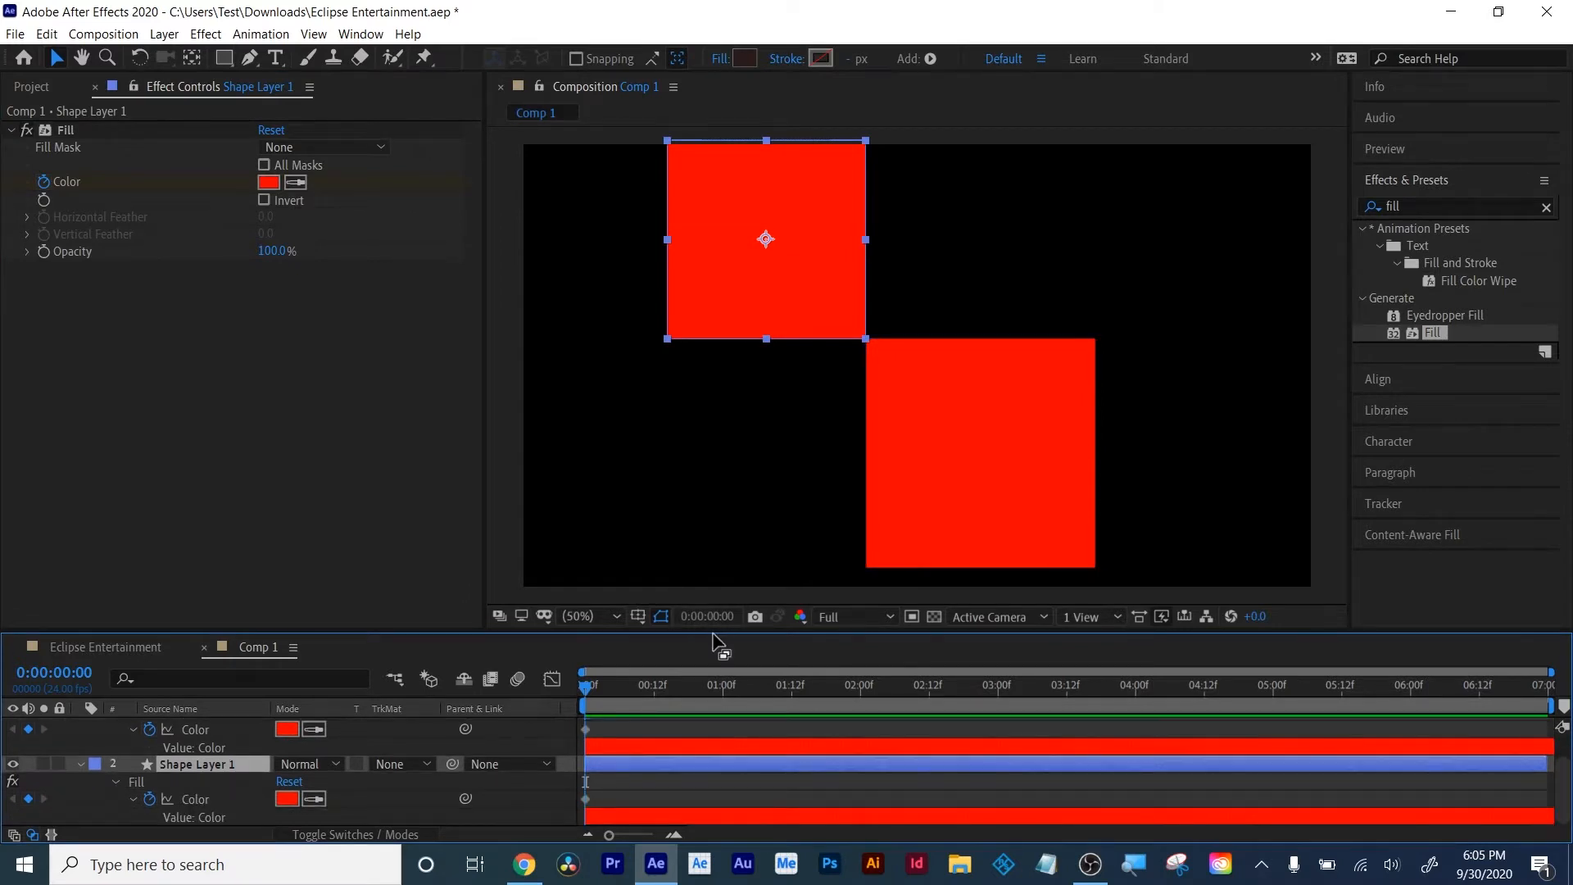
pyautogui.moveTo(713, 632); pyautogui.dragTo(717, 587)
pyautogui.press('h')
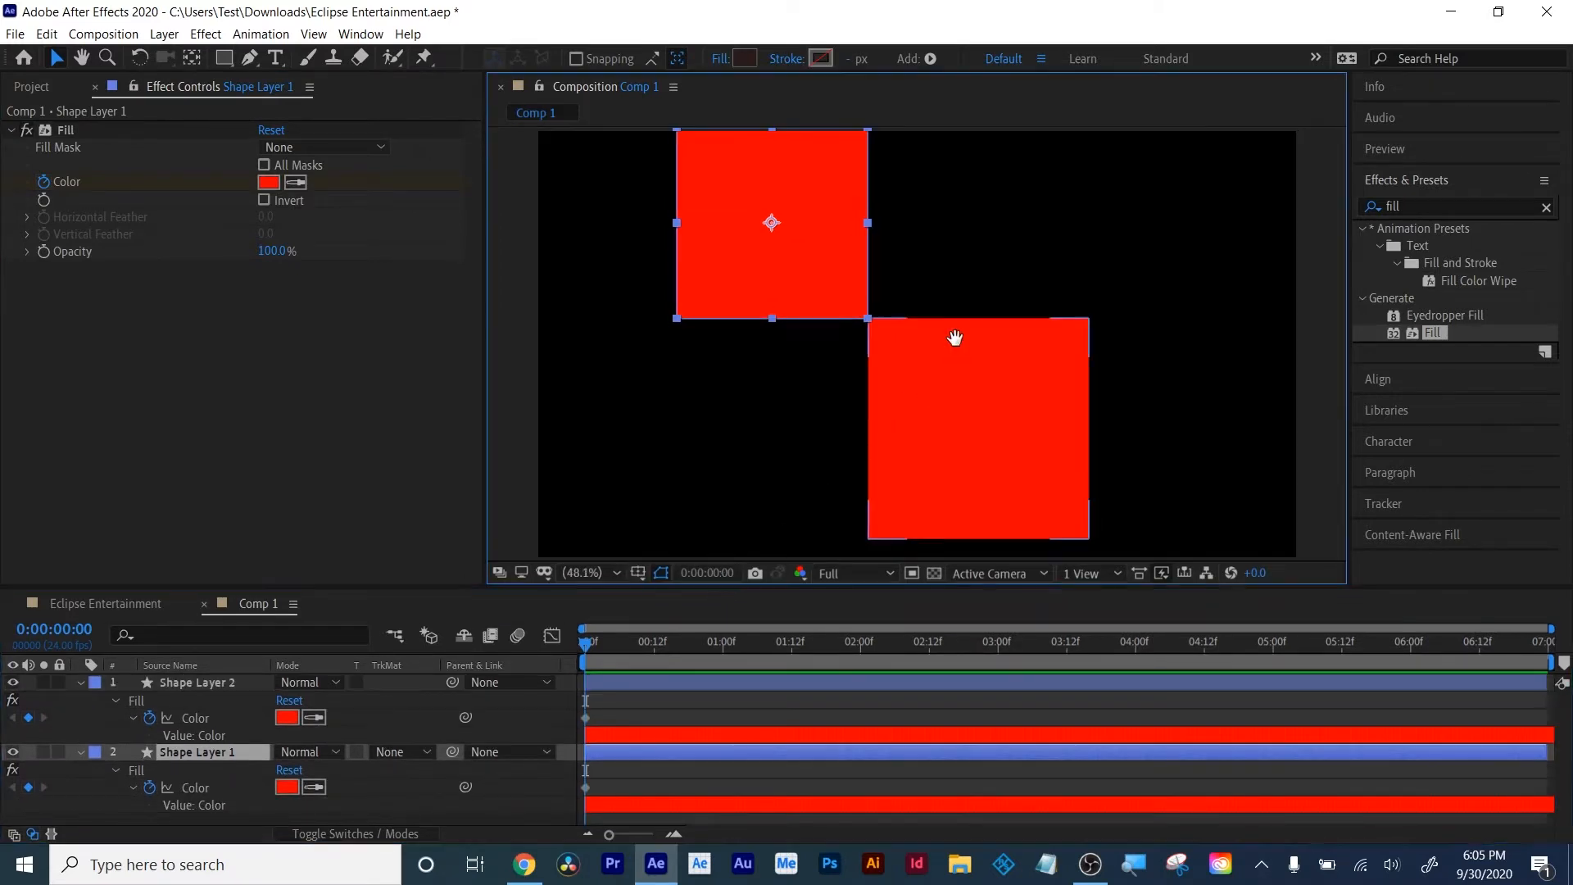
pyautogui.moveTo(955, 336)
pyautogui.mouseDown()
pyautogui.moveTo(962, 386)
pyautogui.moveTo(942, 342)
pyautogui.mouseUp()
pyautogui.press('v')
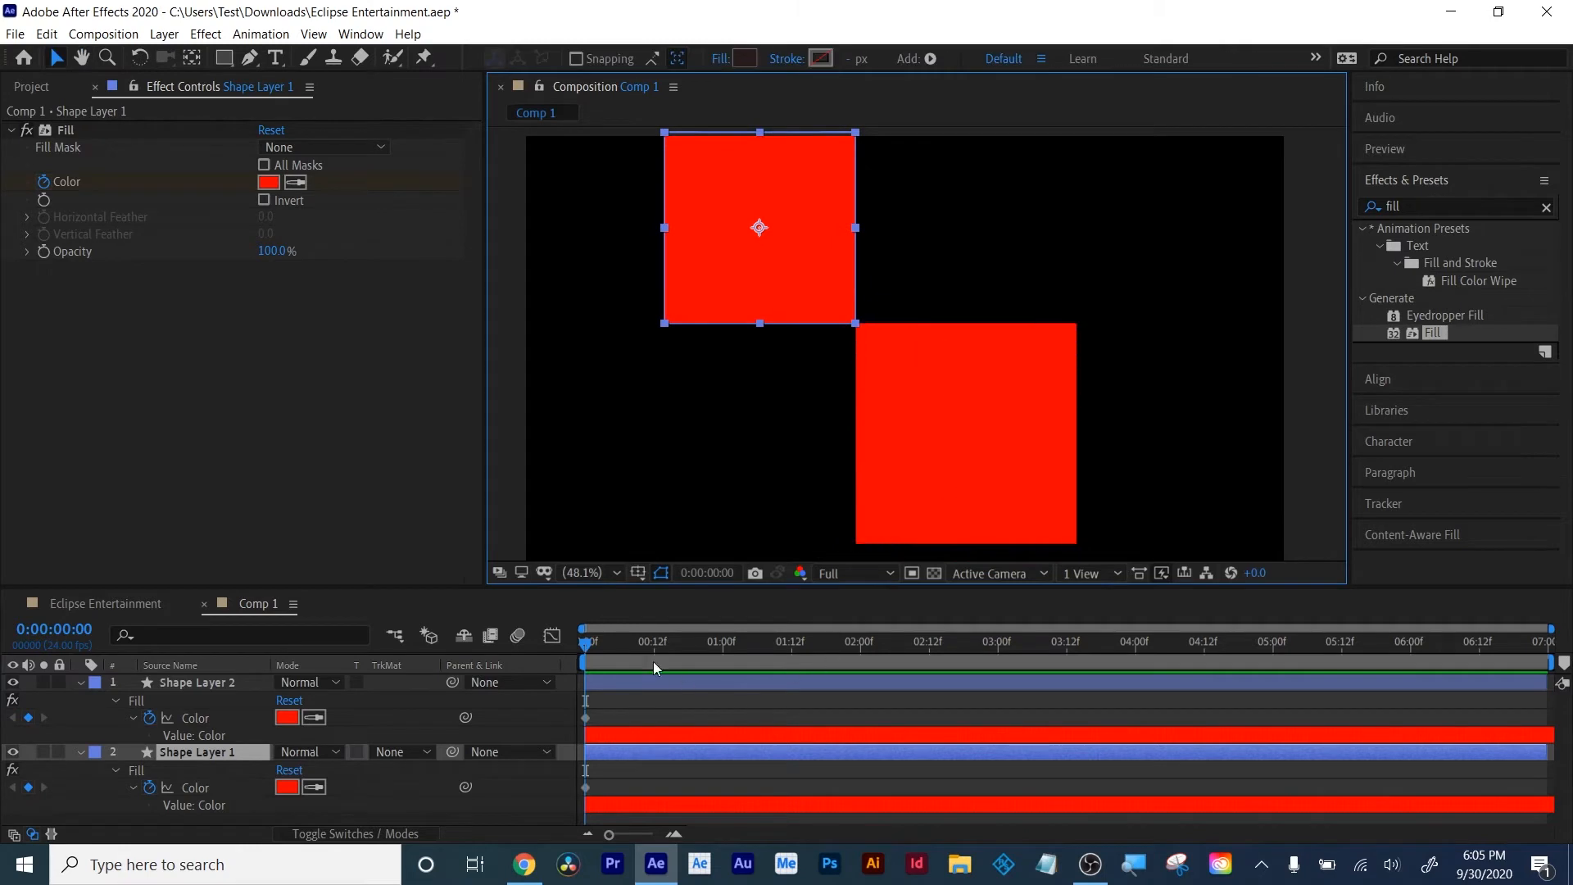
# Set the current time to 0:00:01:00 and change Shape Layer 2's Fill color to orange
pyautogui.moveTo(588, 647); pyautogui.dragTo(724, 647)
pyautogui.click(725, 715)
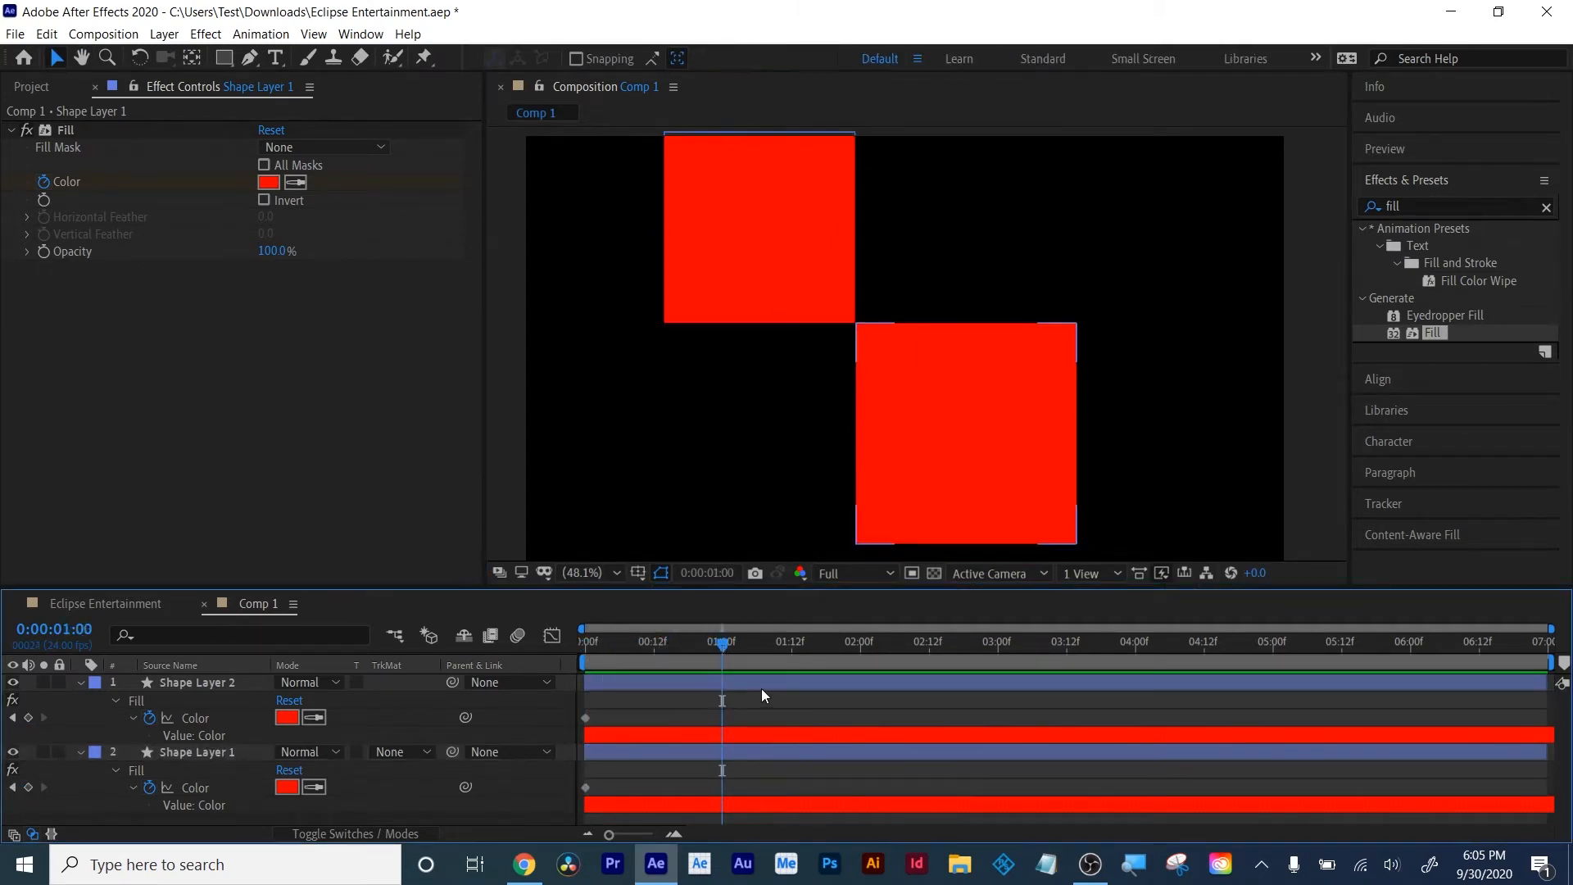
pyautogui.click(760, 687)
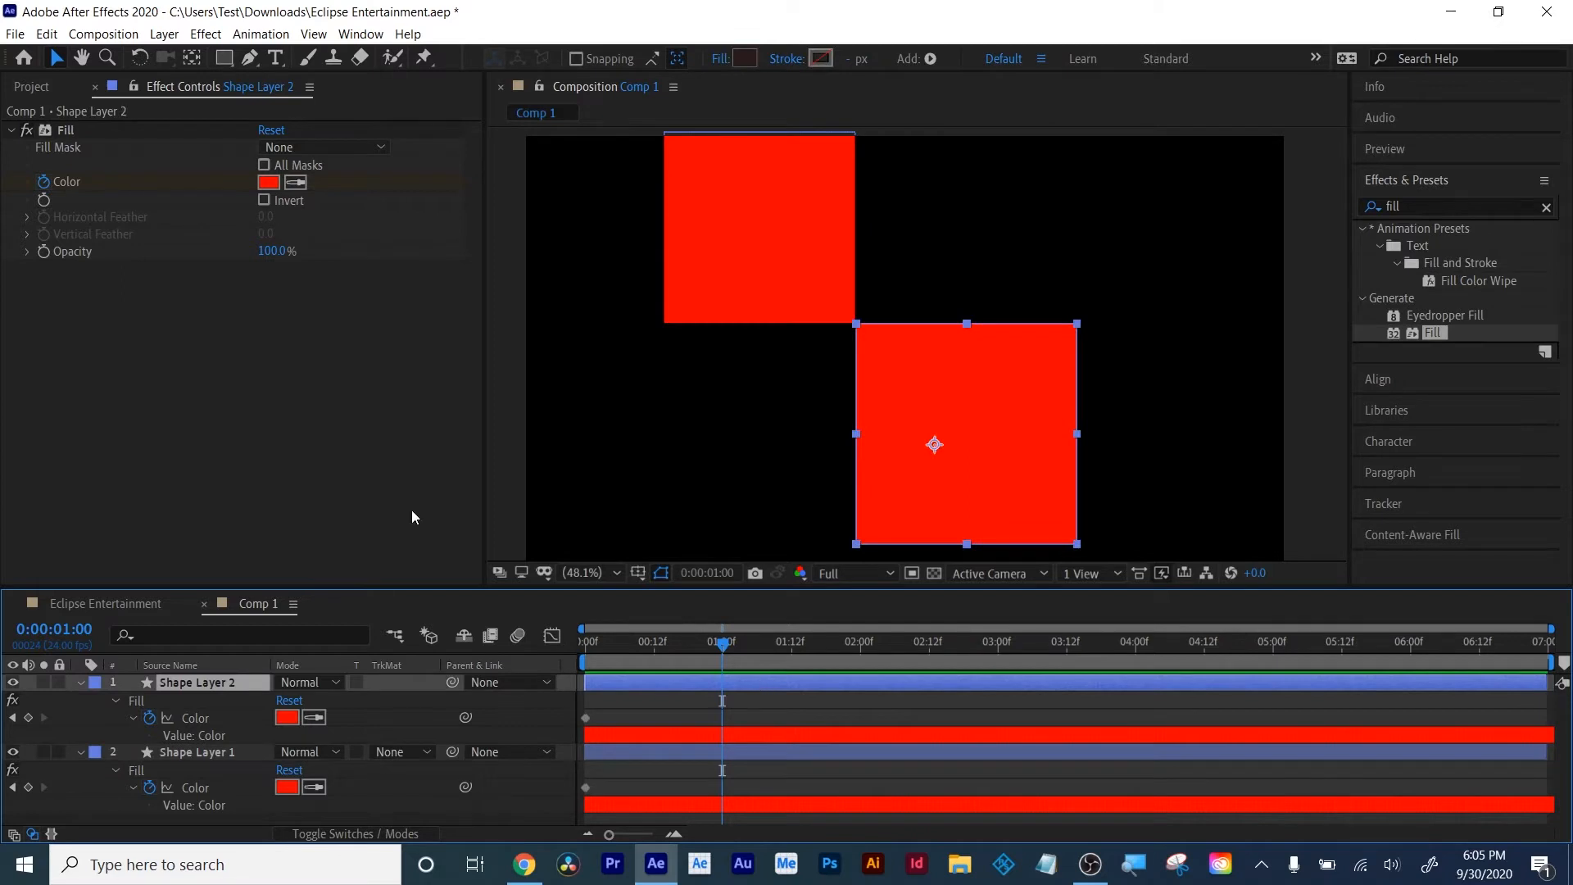
pyautogui.click(267, 182)
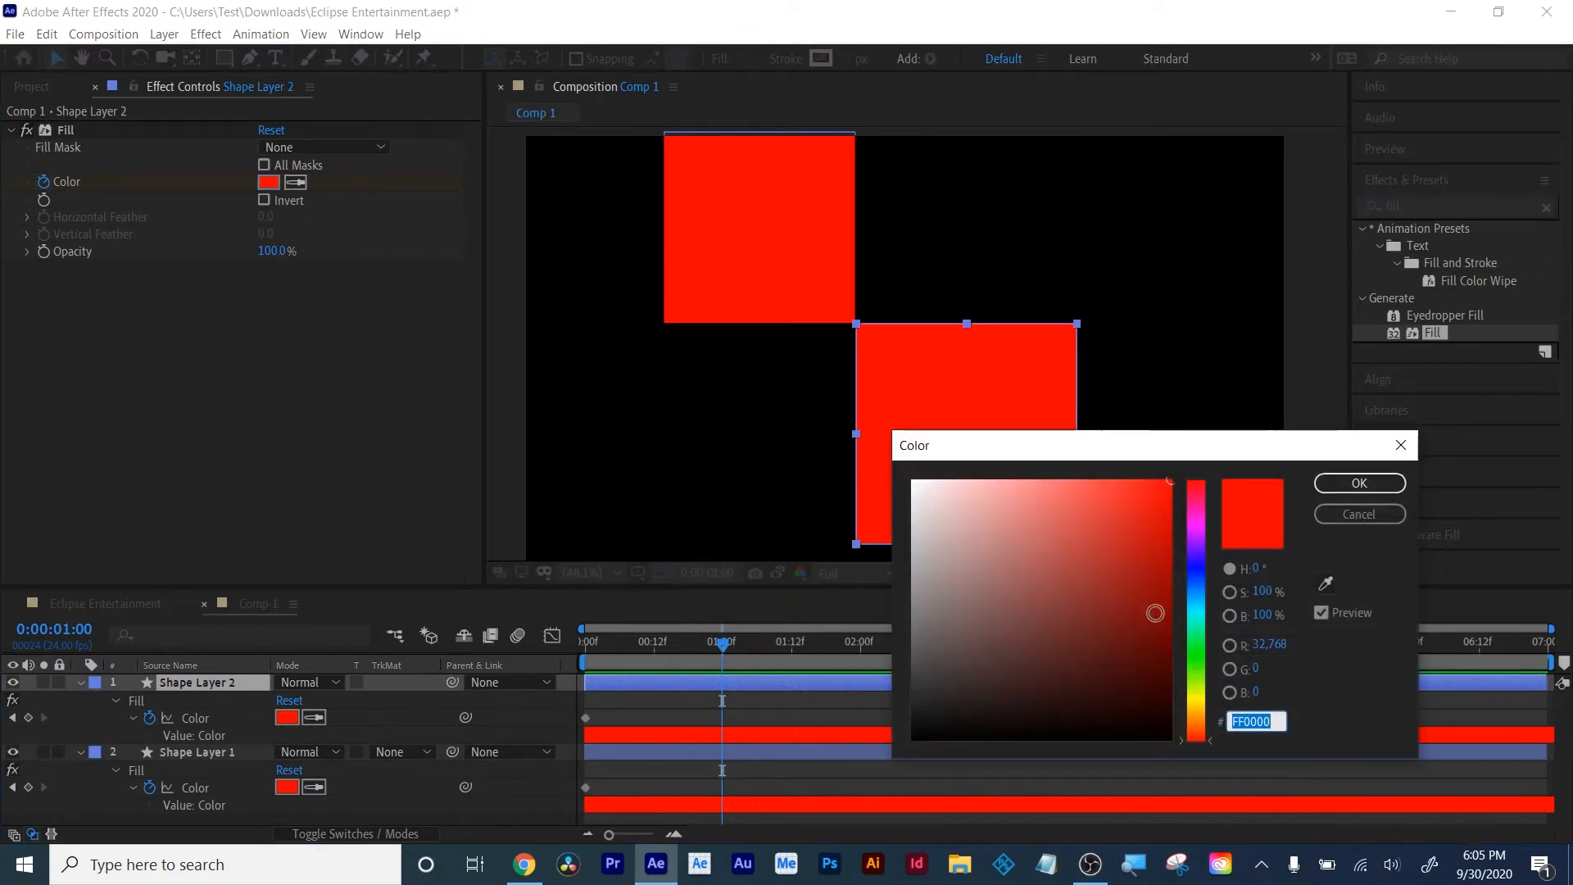
pyautogui.moveTo(1198, 695); pyautogui.dragTo(1196, 712)
pyautogui.click(1390, 482)
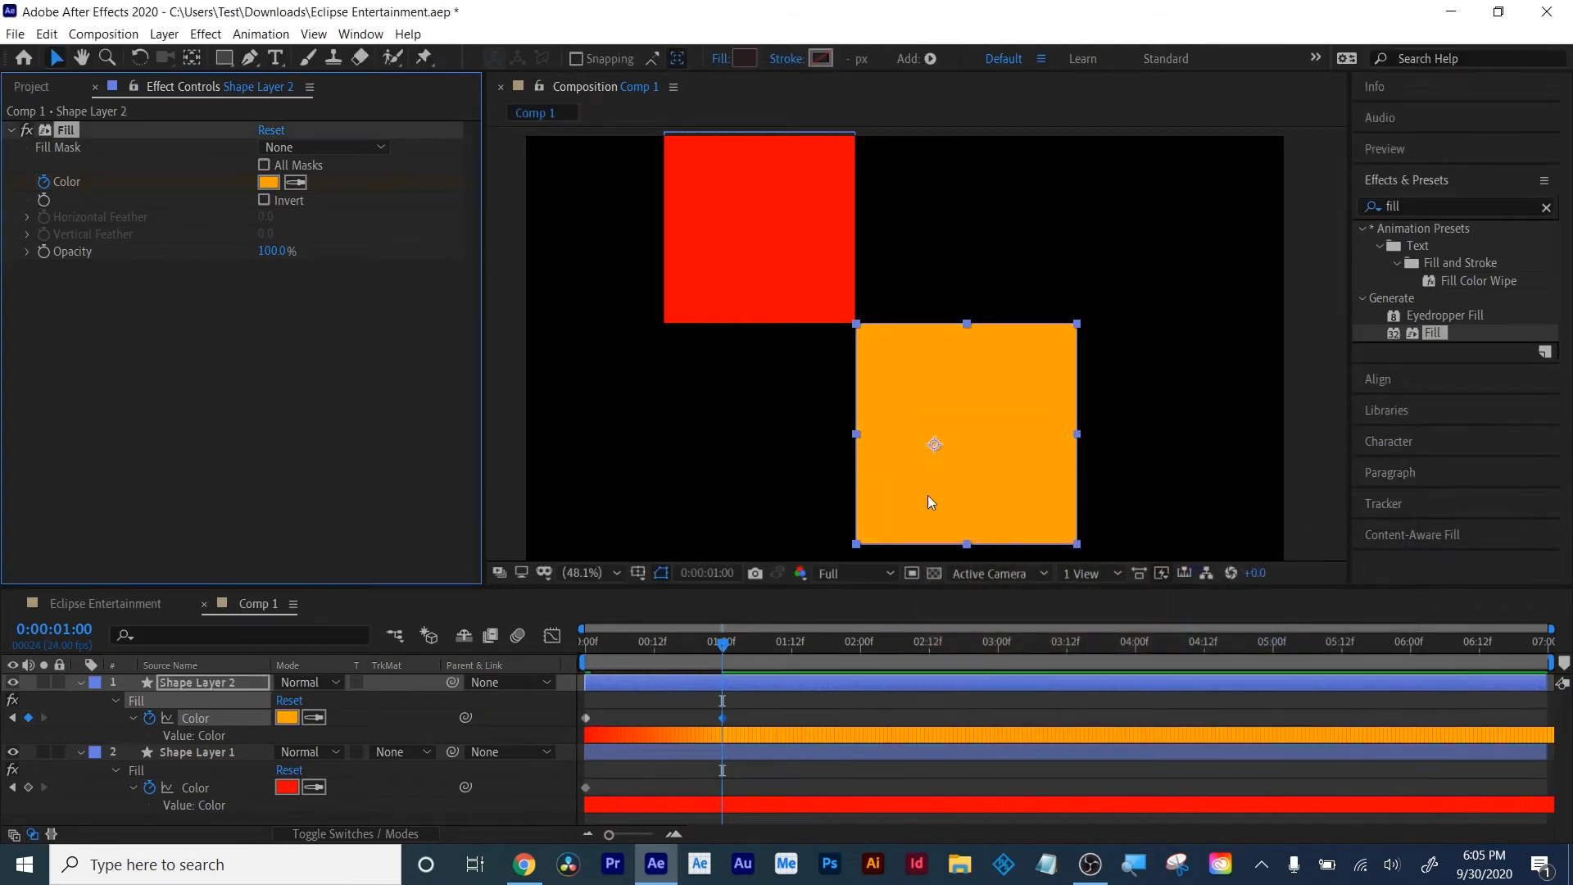
# Turn Shape Layer 1's first Fill Color keyframe into a hold keyframe
pyautogui.click(763, 799)
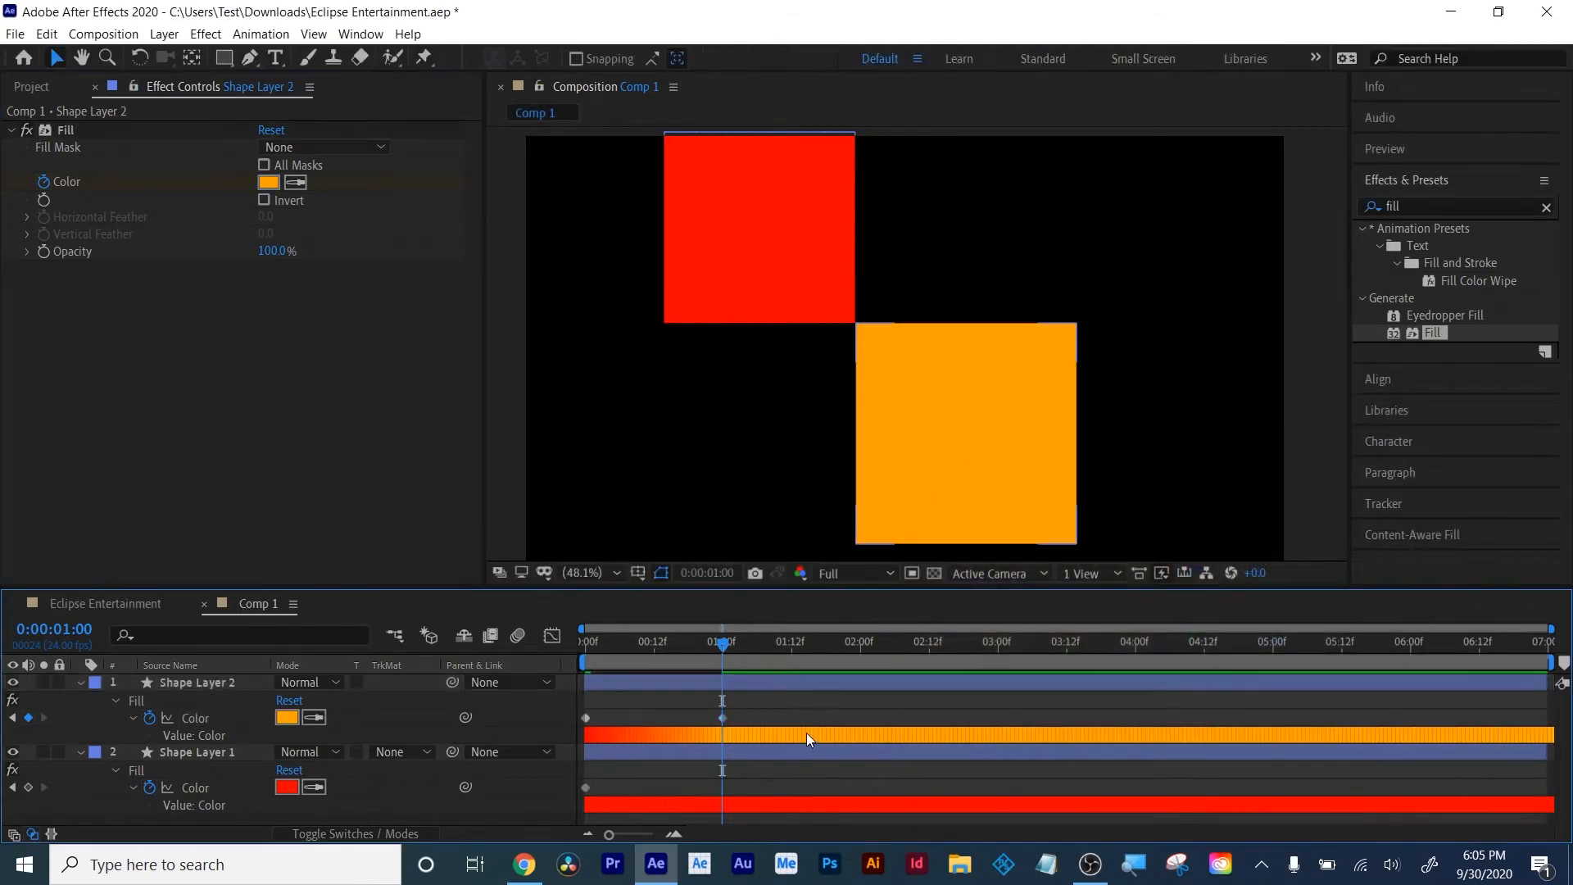
pyautogui.click(586, 786)
pyautogui.rightClick(583, 785)
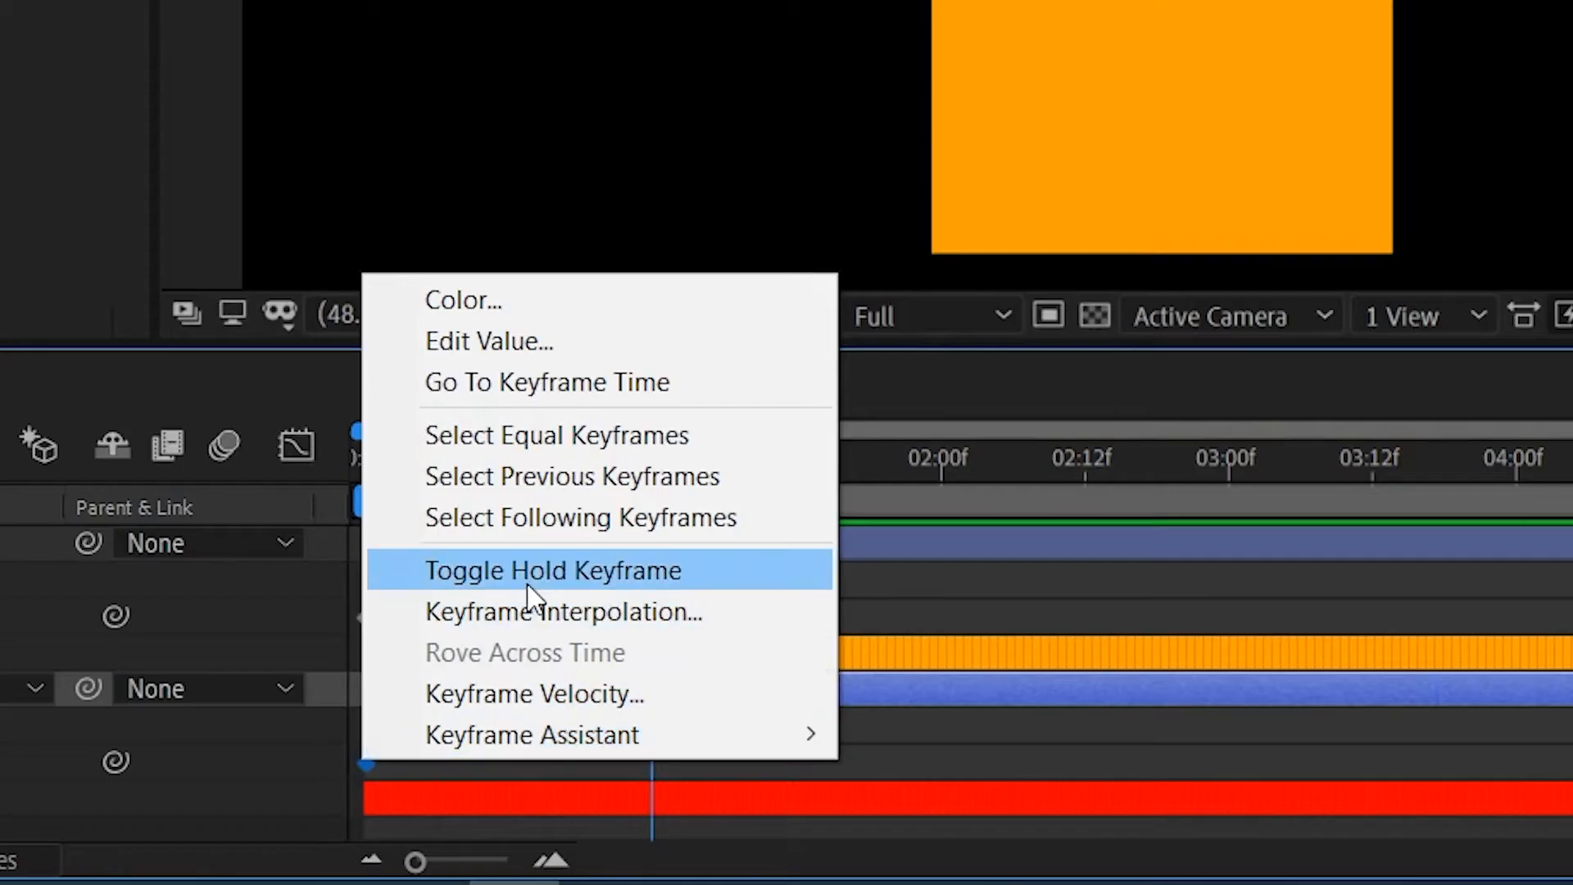
pyautogui.click(662, 696)
pyautogui.moveTo(655, 472); pyautogui.dragTo(655, 472)
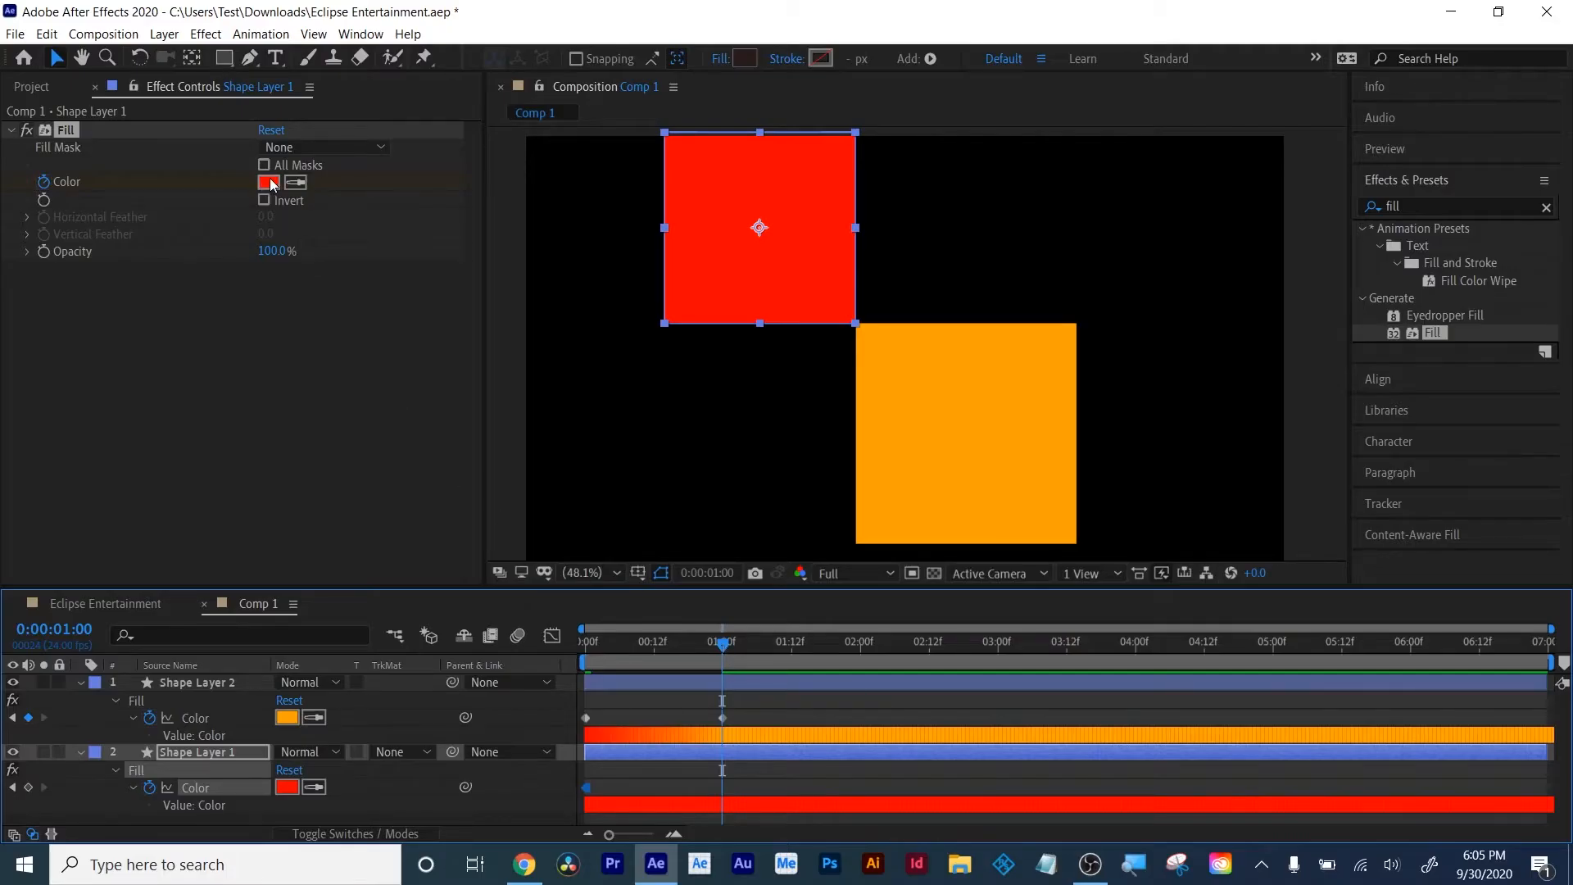
# Change Shape Layer 1's Fill color to orange (FF8800) at 0:00:01:00
pyautogui.click(269, 182)
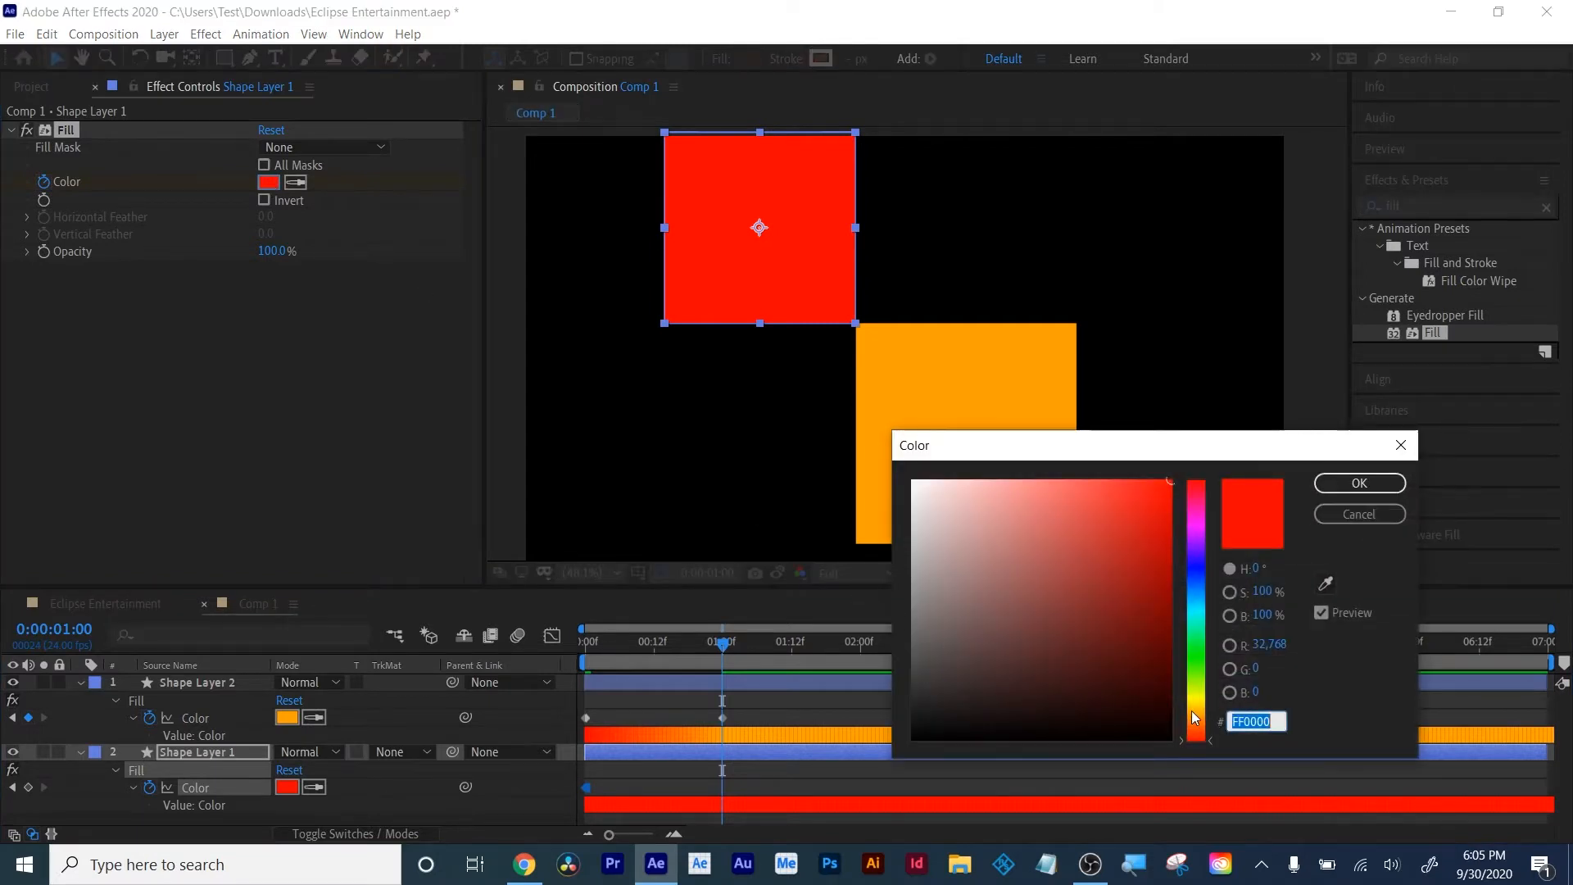
pyautogui.click(1195, 718)
pyautogui.click(1357, 483)
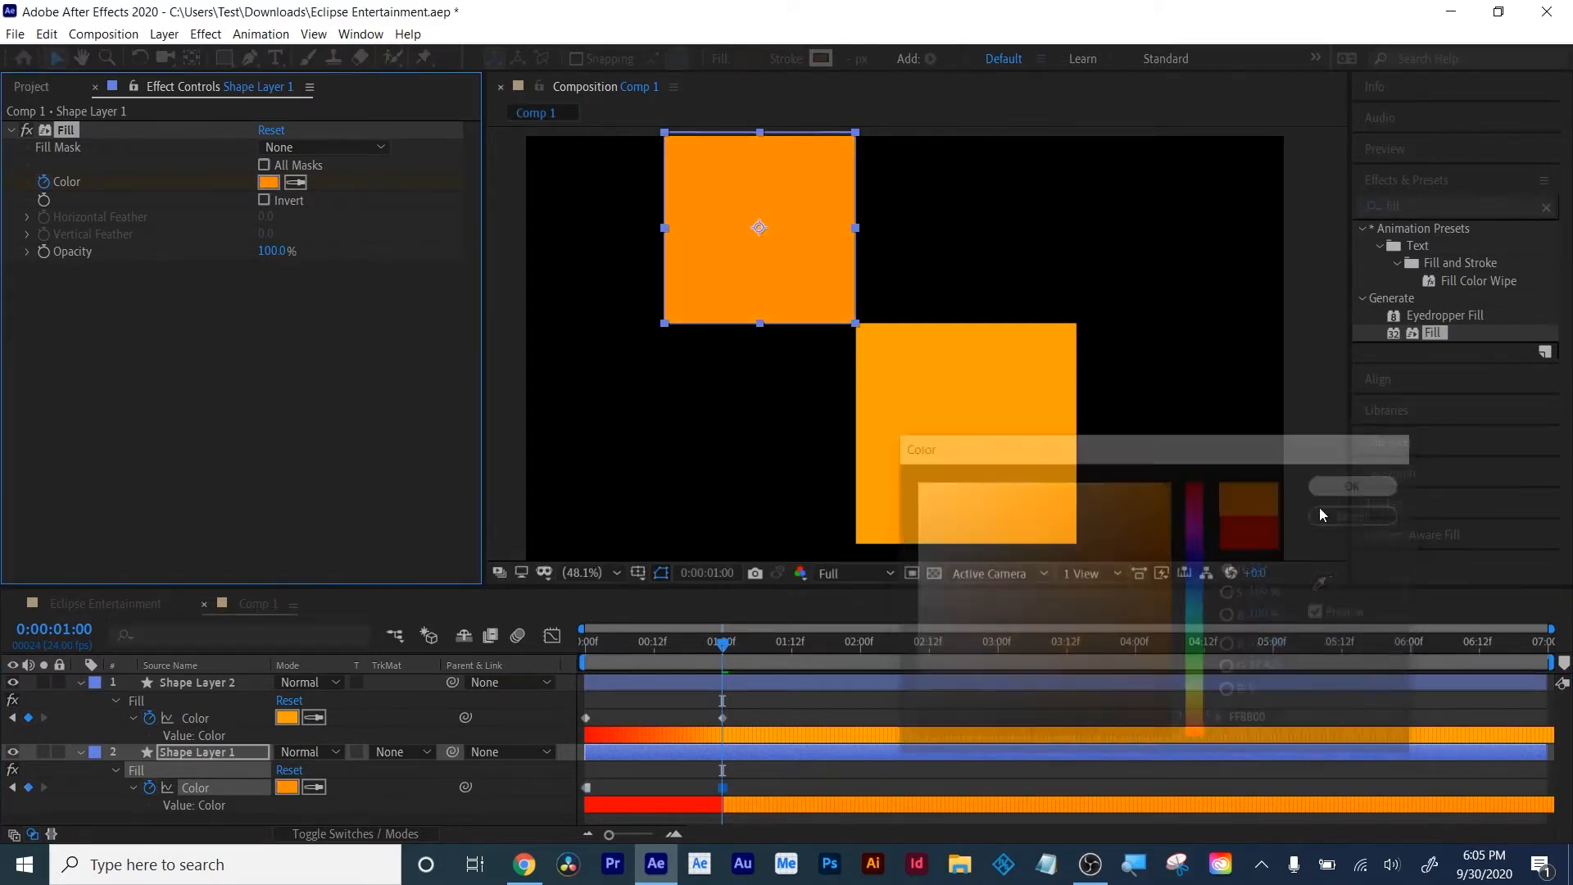
# Examine both layers' Fill Color keyframes and value bars up close and scrub through the color transition in the first second
pyautogui.moveTo(732, 643)
pyautogui.mouseDown()
pyautogui.moveTo(539, 638)
pyautogui.moveTo(740, 624)
pyautogui.moveTo(751, 643)
pyautogui.mouseUp()
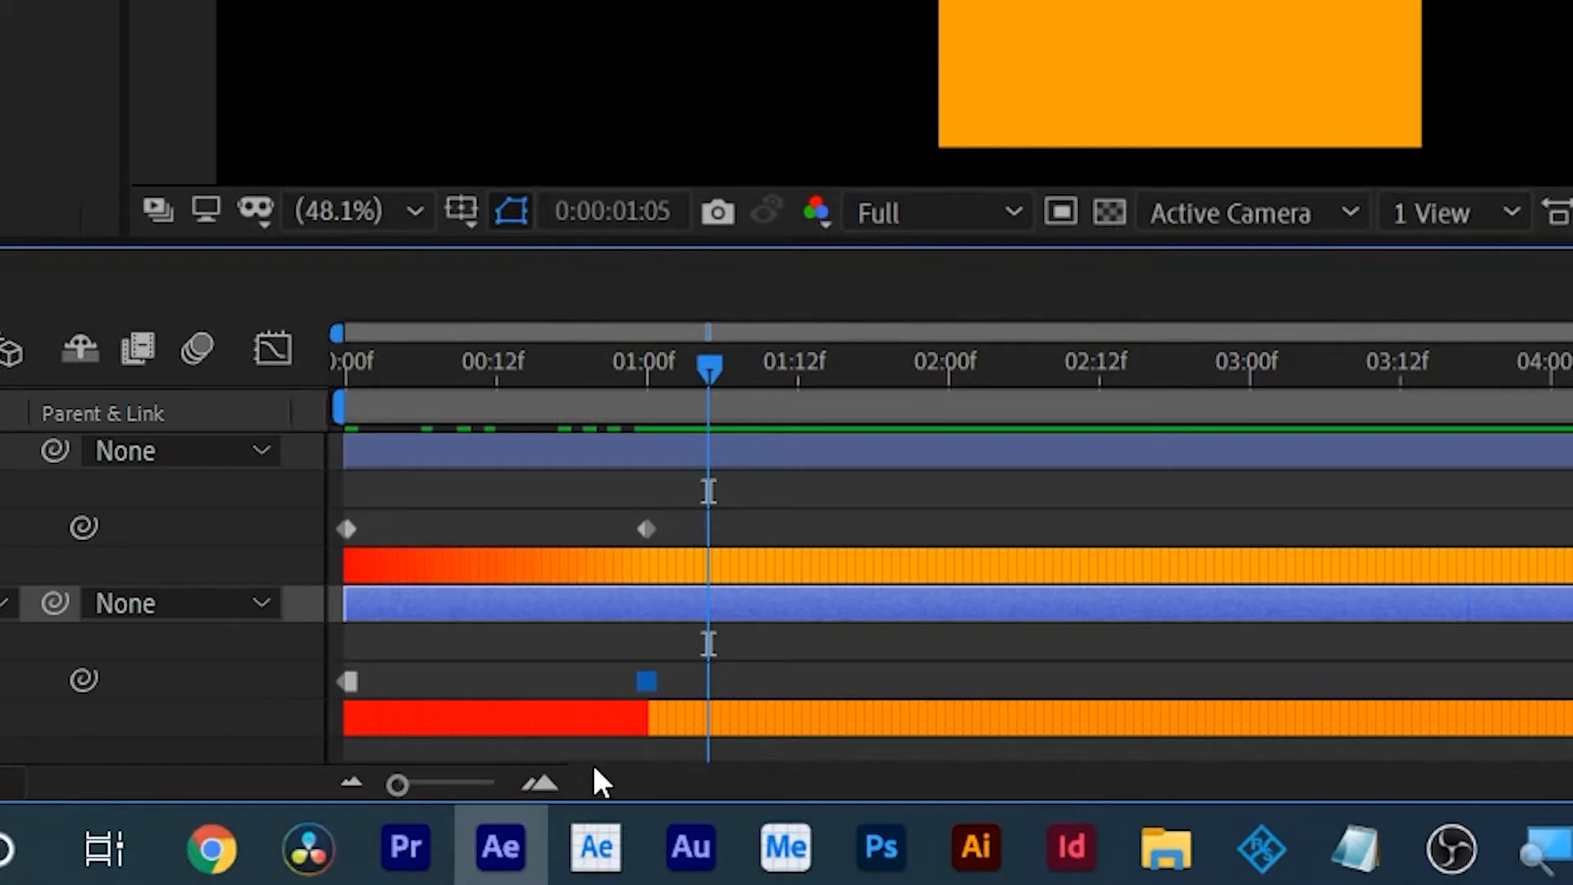
pyautogui.moveTo(386, 785); pyautogui.dragTo(475, 770)
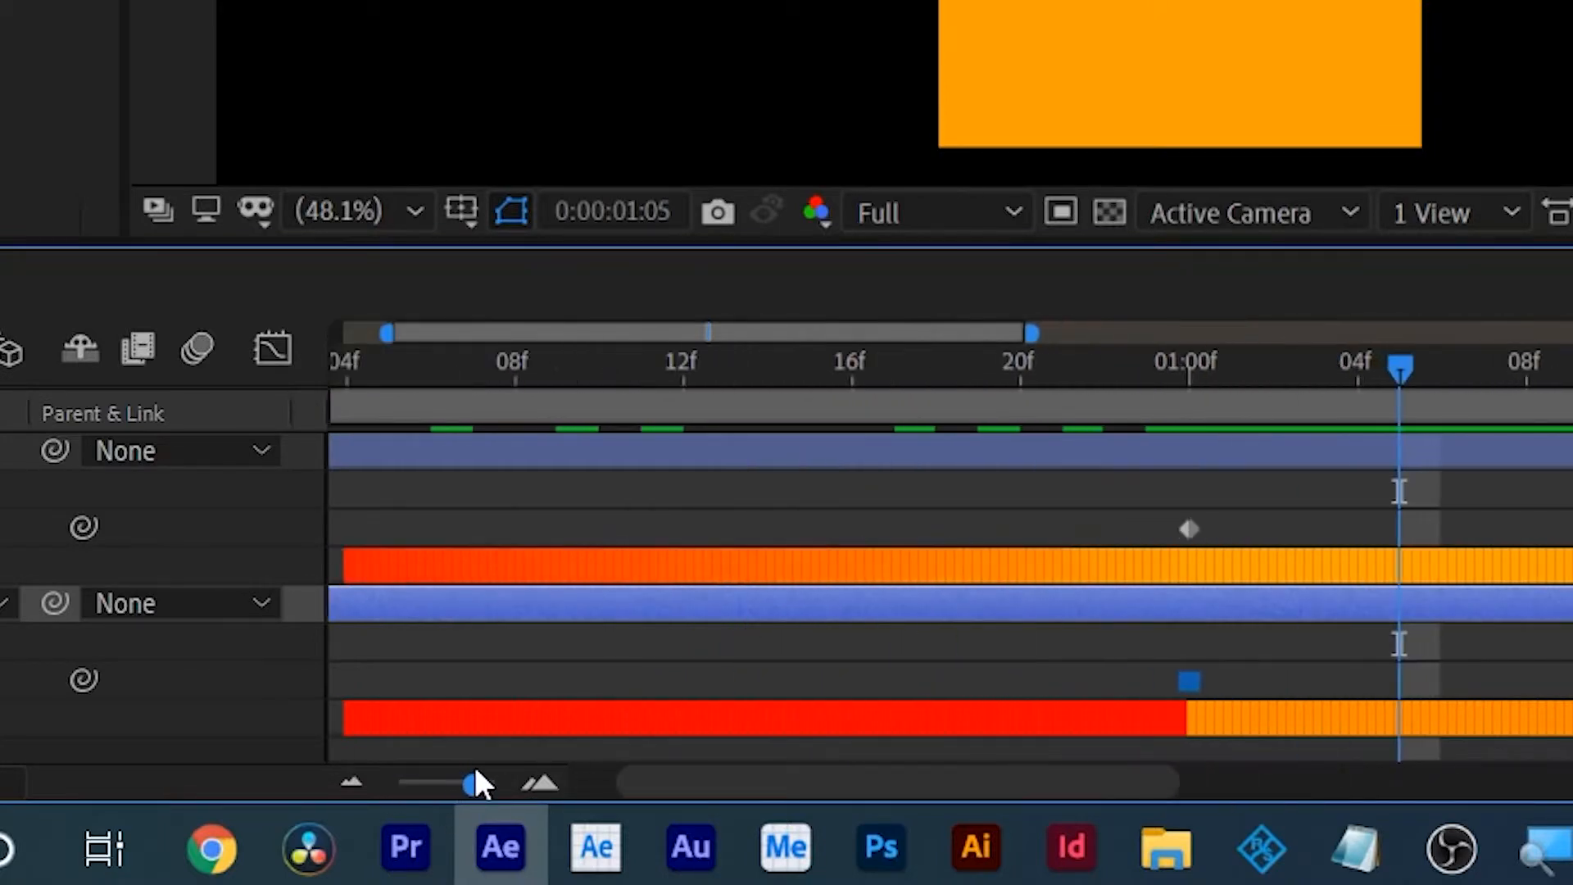
pyautogui.moveTo(1054, 791); pyautogui.dragTo(814, 787)
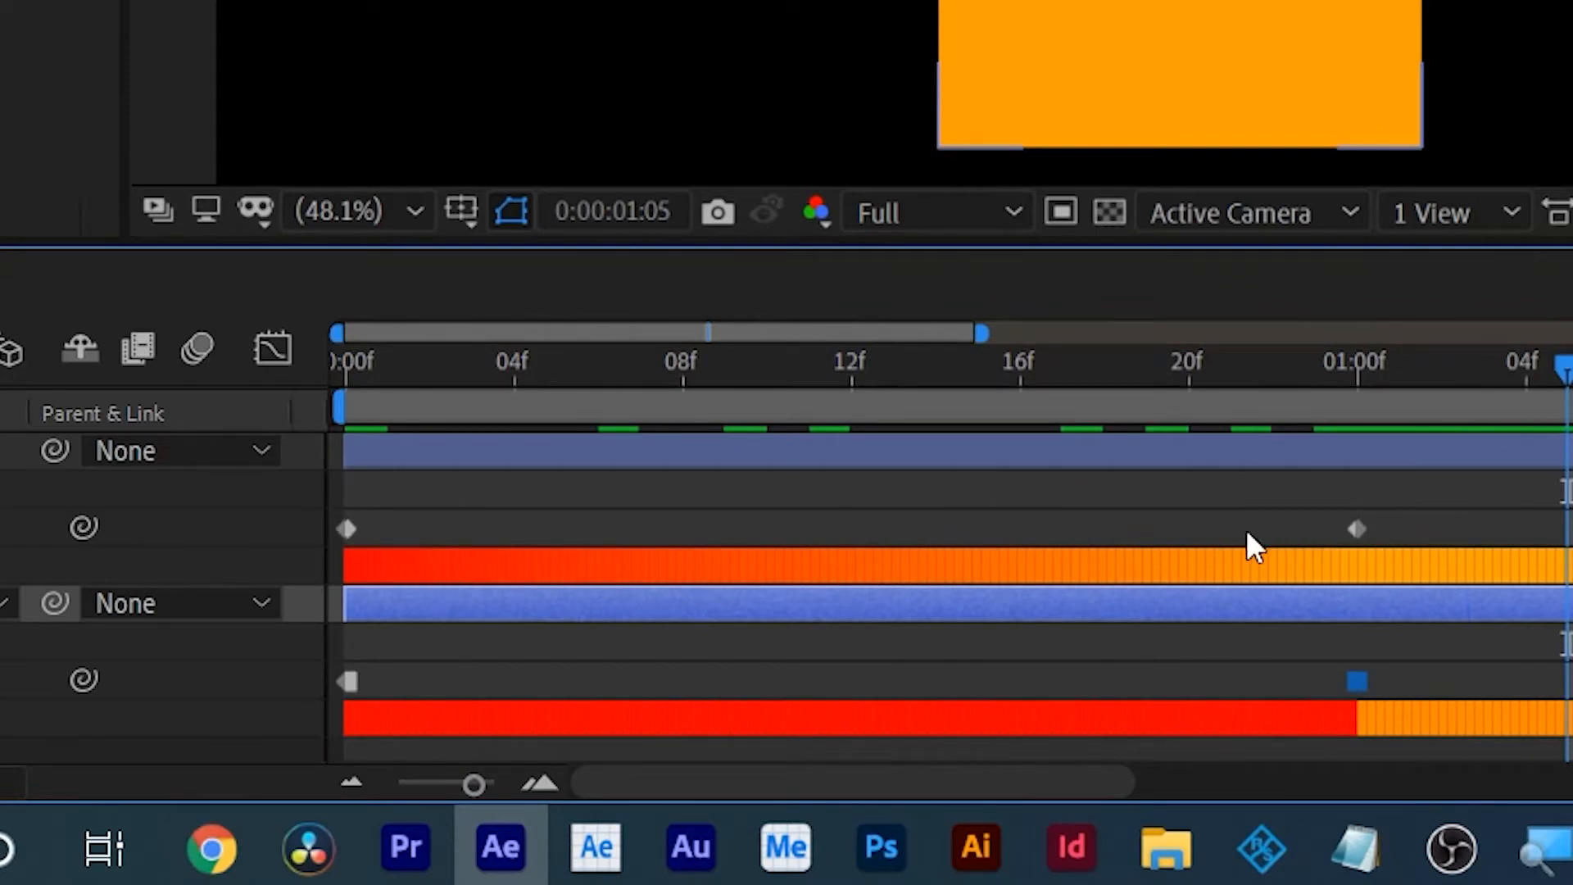
pyautogui.moveTo(475, 785); pyautogui.dragTo(288, 794)
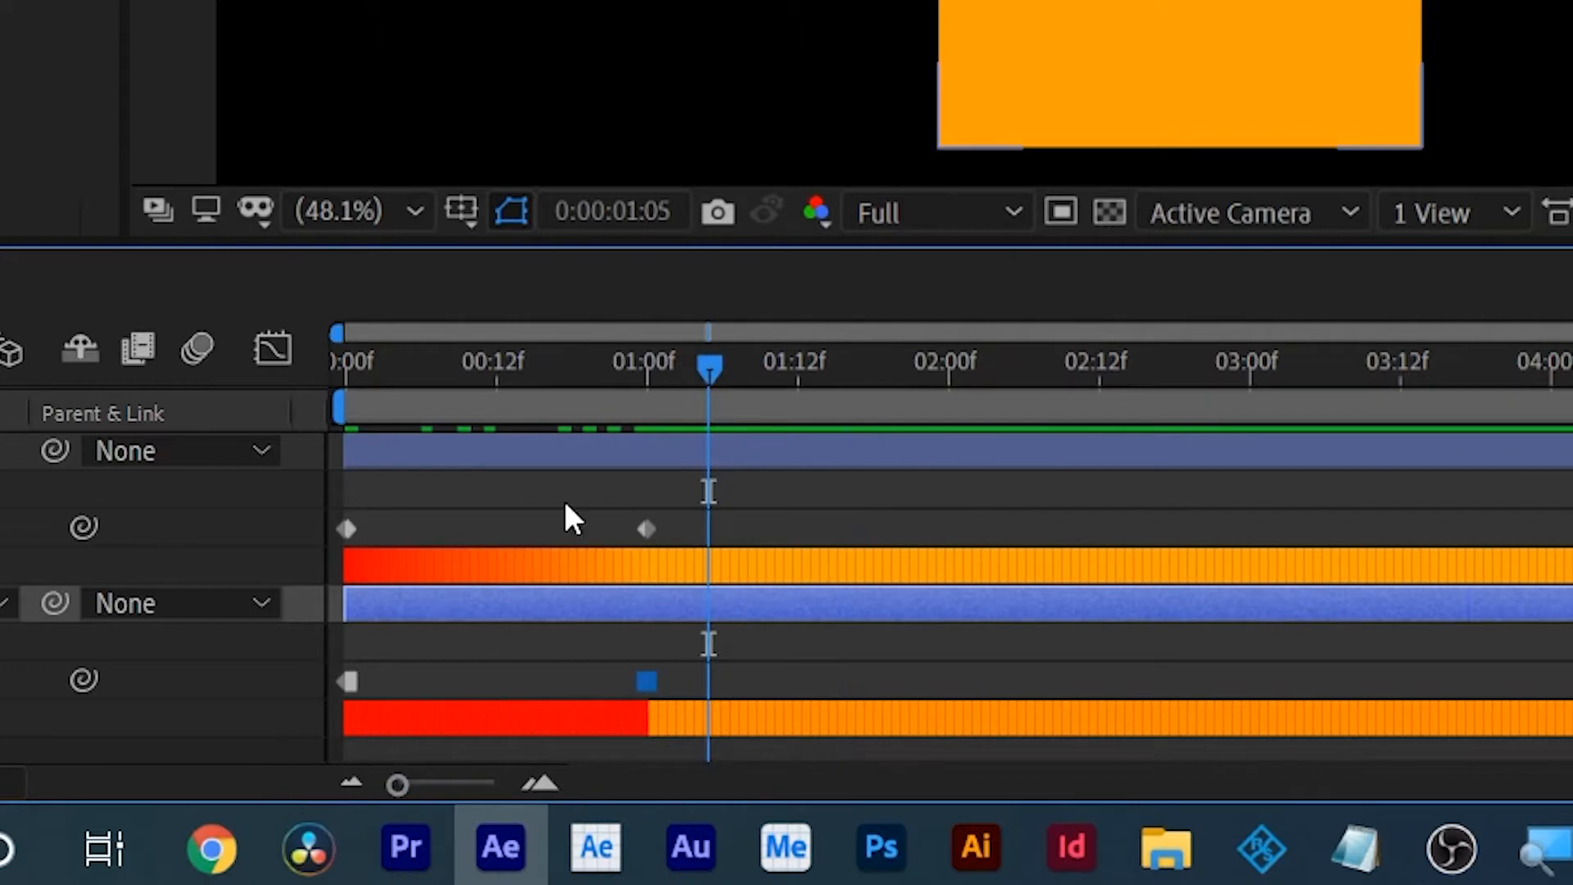
pyautogui.moveTo(336, 372); pyautogui.dragTo(509, 371)
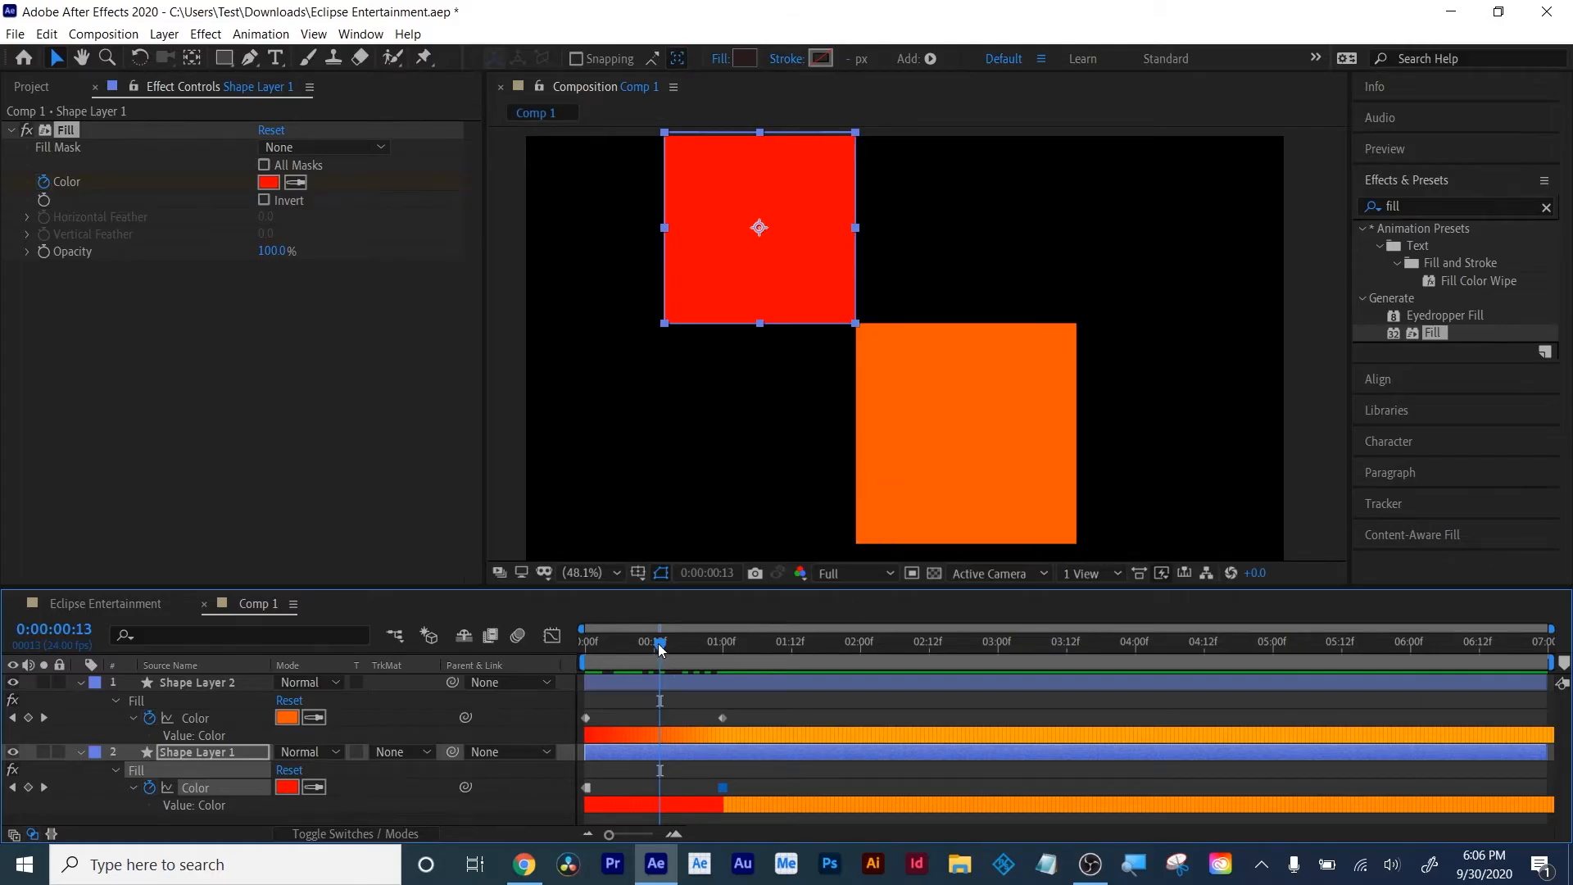
# Set the current time to 0:00:02:03 and change Shape Layer 1's Fill color to turquoise (00FFD8)
pyautogui.moveTo(660, 650); pyautogui.dragTo(877, 655)
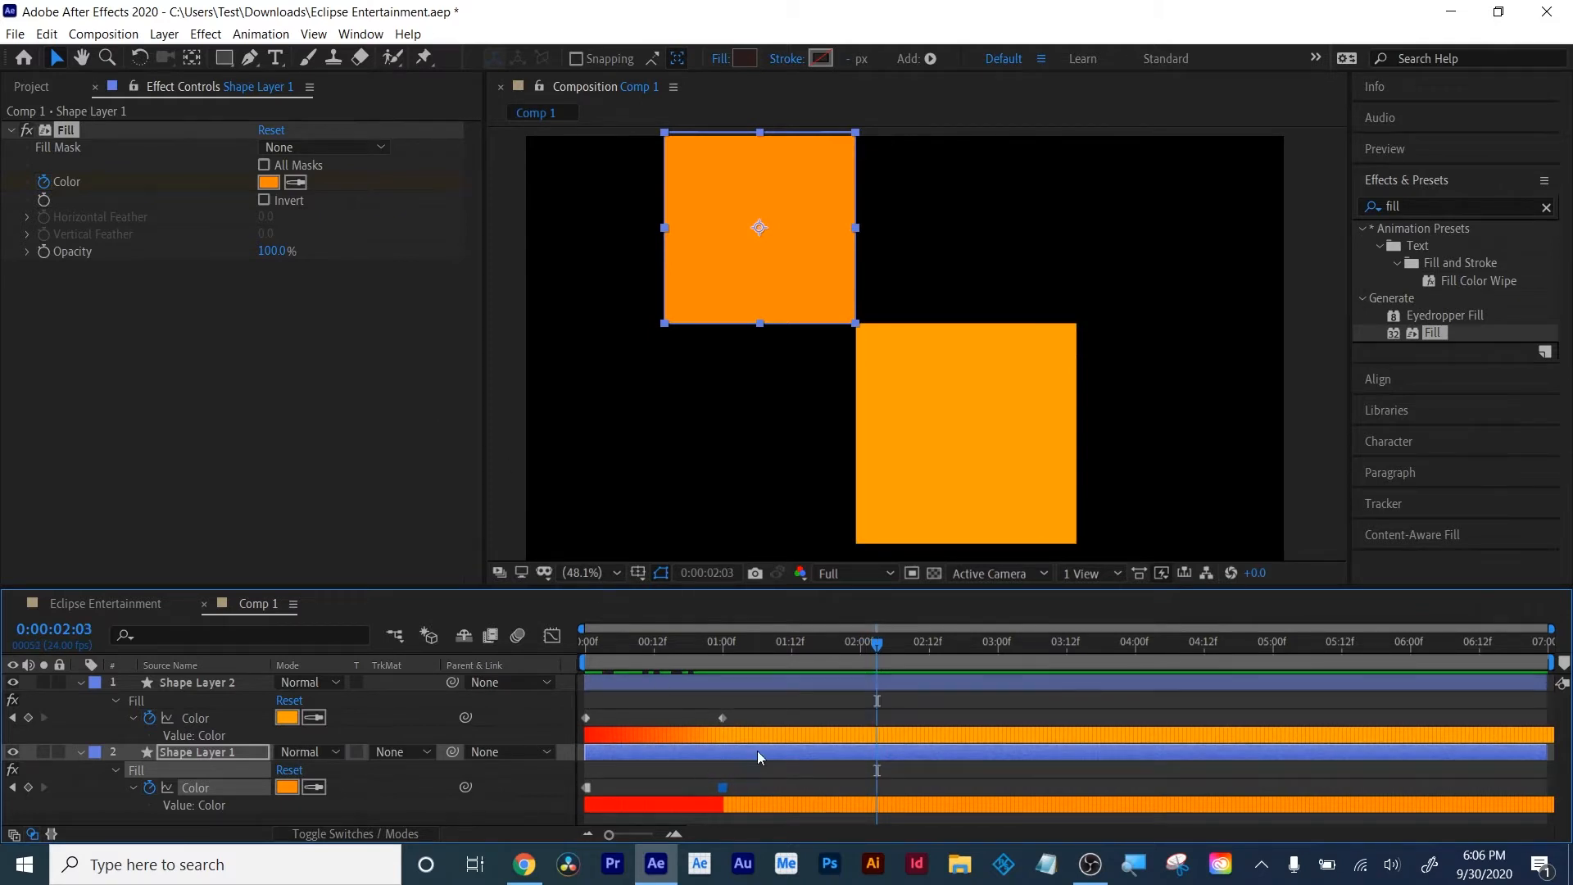
pyautogui.click(760, 729)
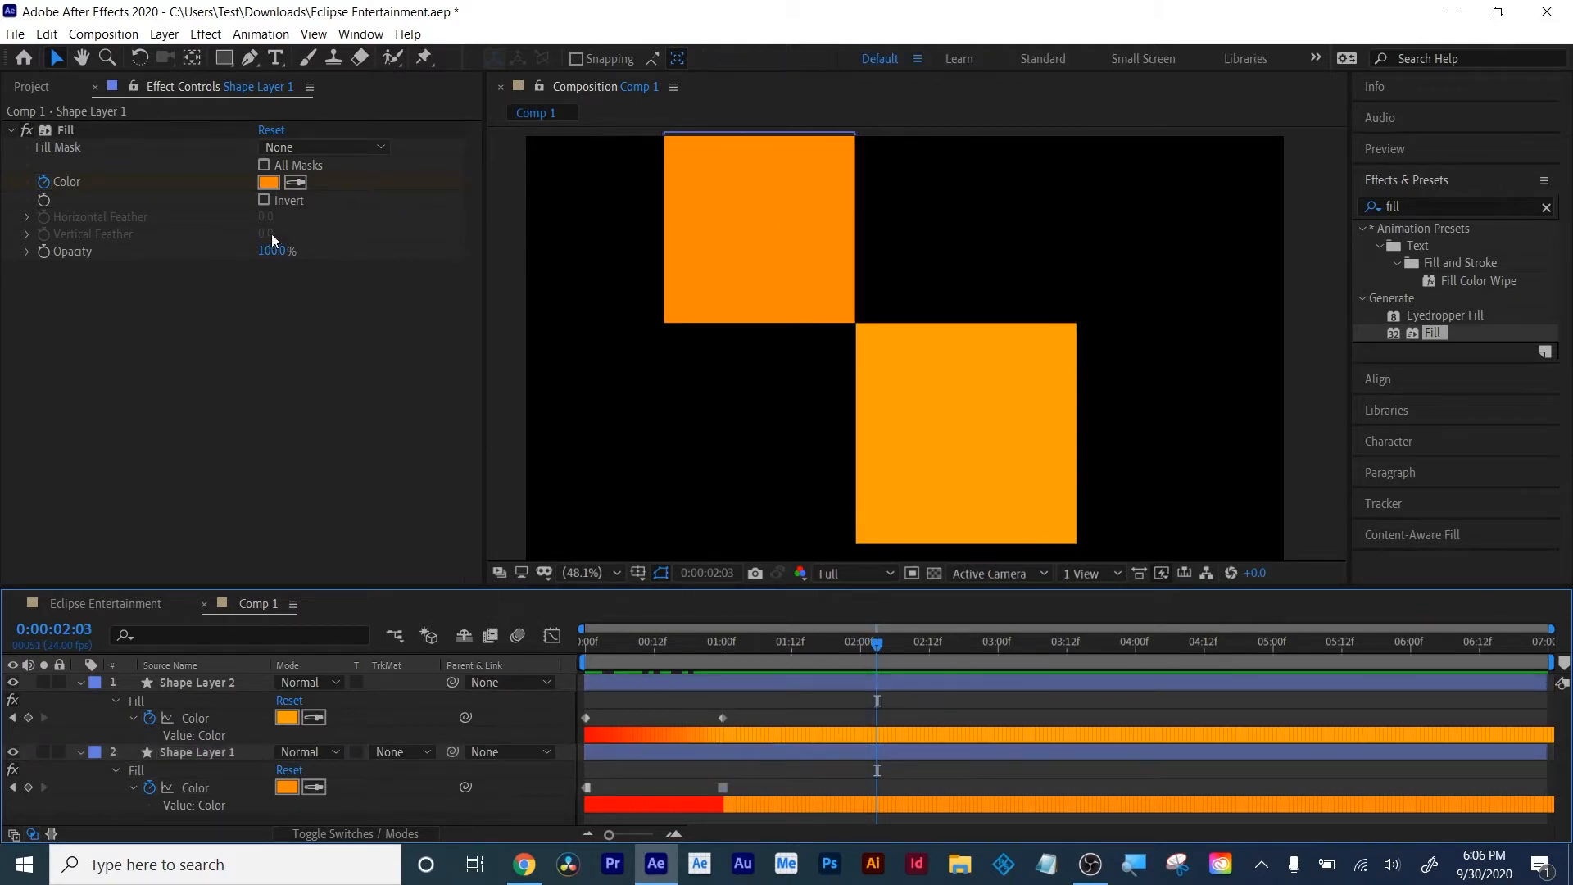
pyautogui.click(267, 184)
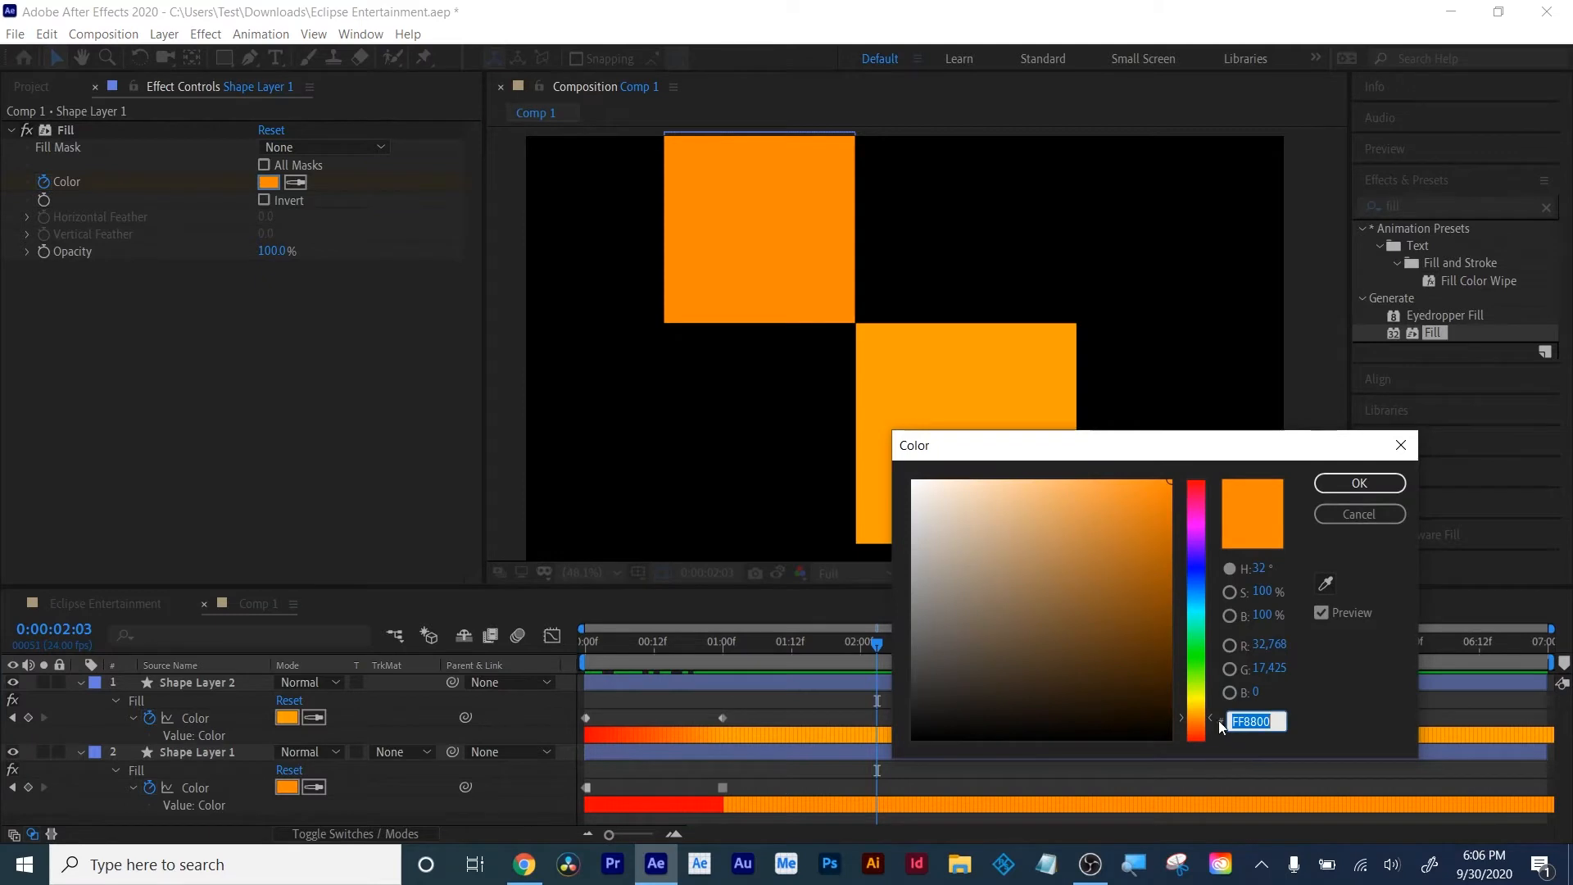
pyautogui.click(1208, 616)
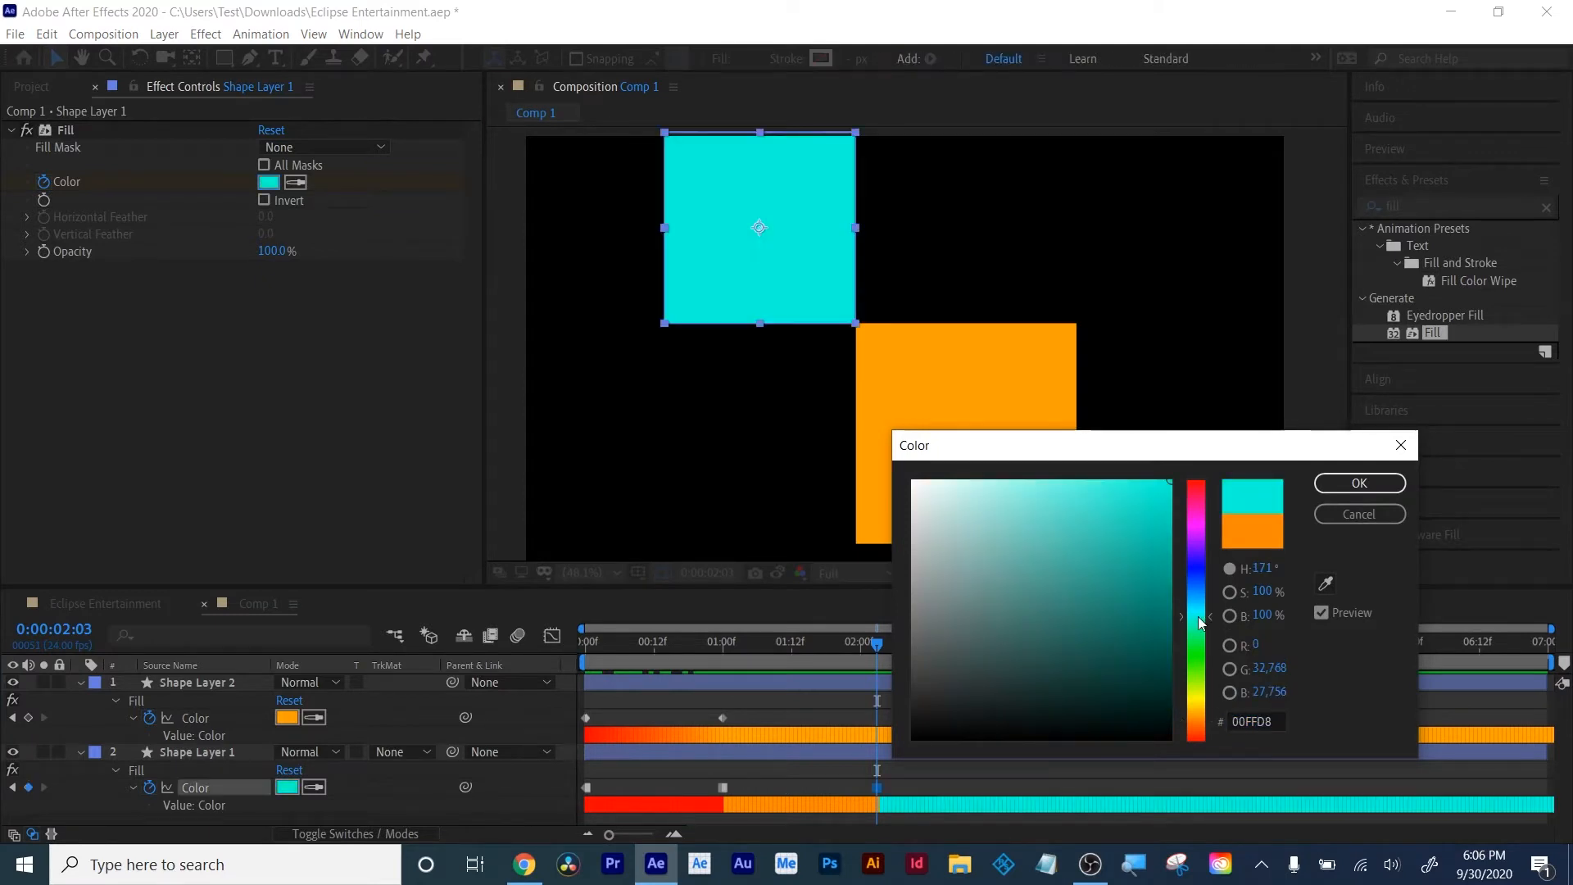
pyautogui.click(1328, 489)
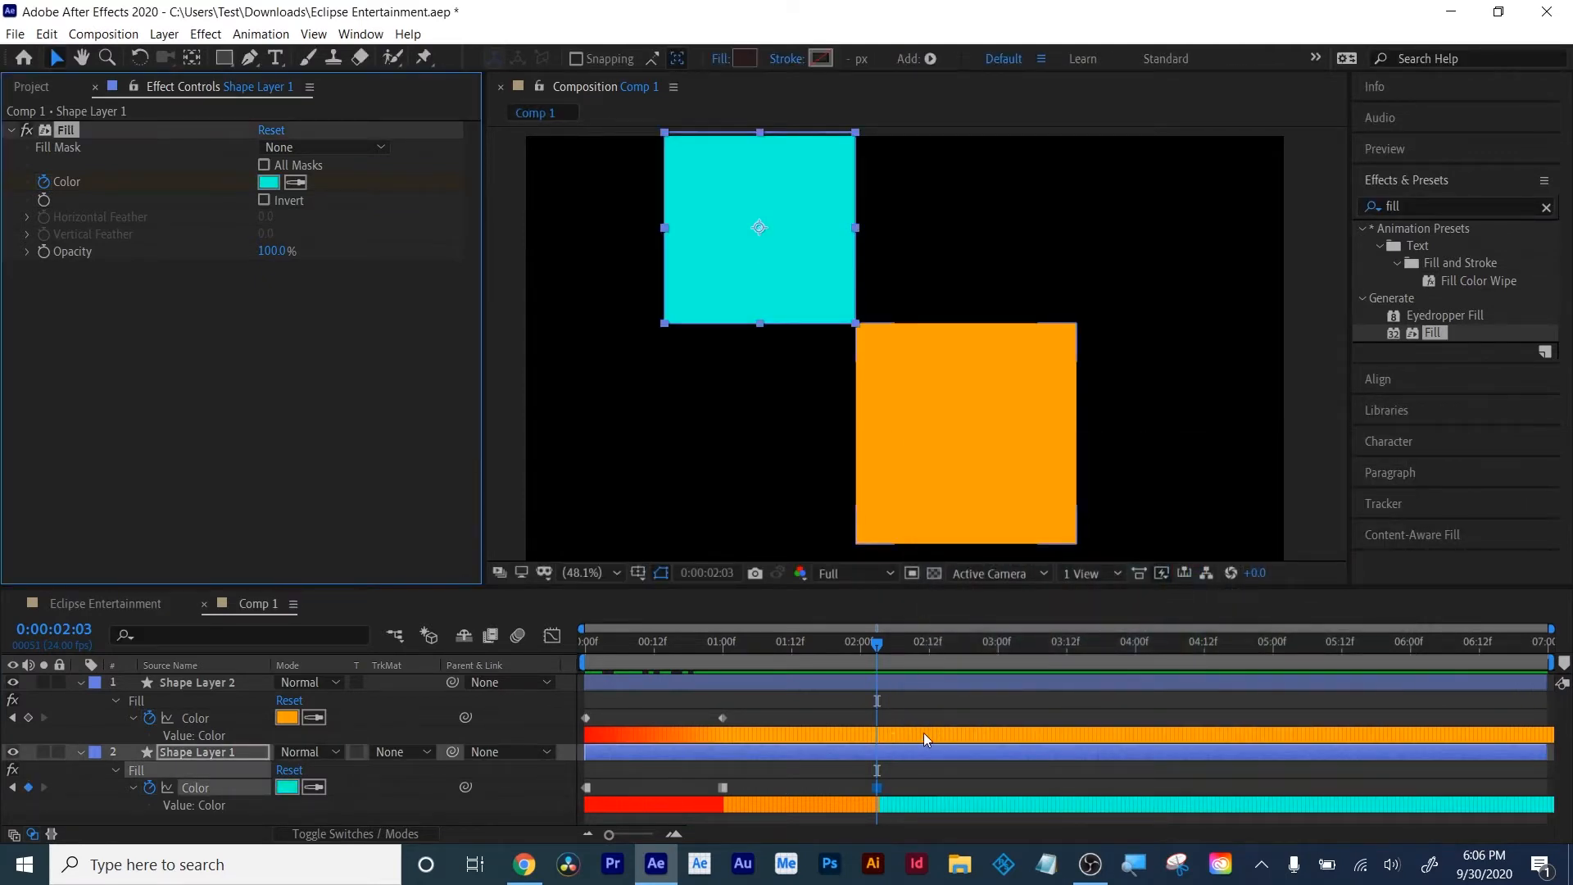
# Change Shape Layer 2's Fill color to cyan (00FFF0) at 0:00:02:03 and deselect the layer
pyautogui.click(923, 733)
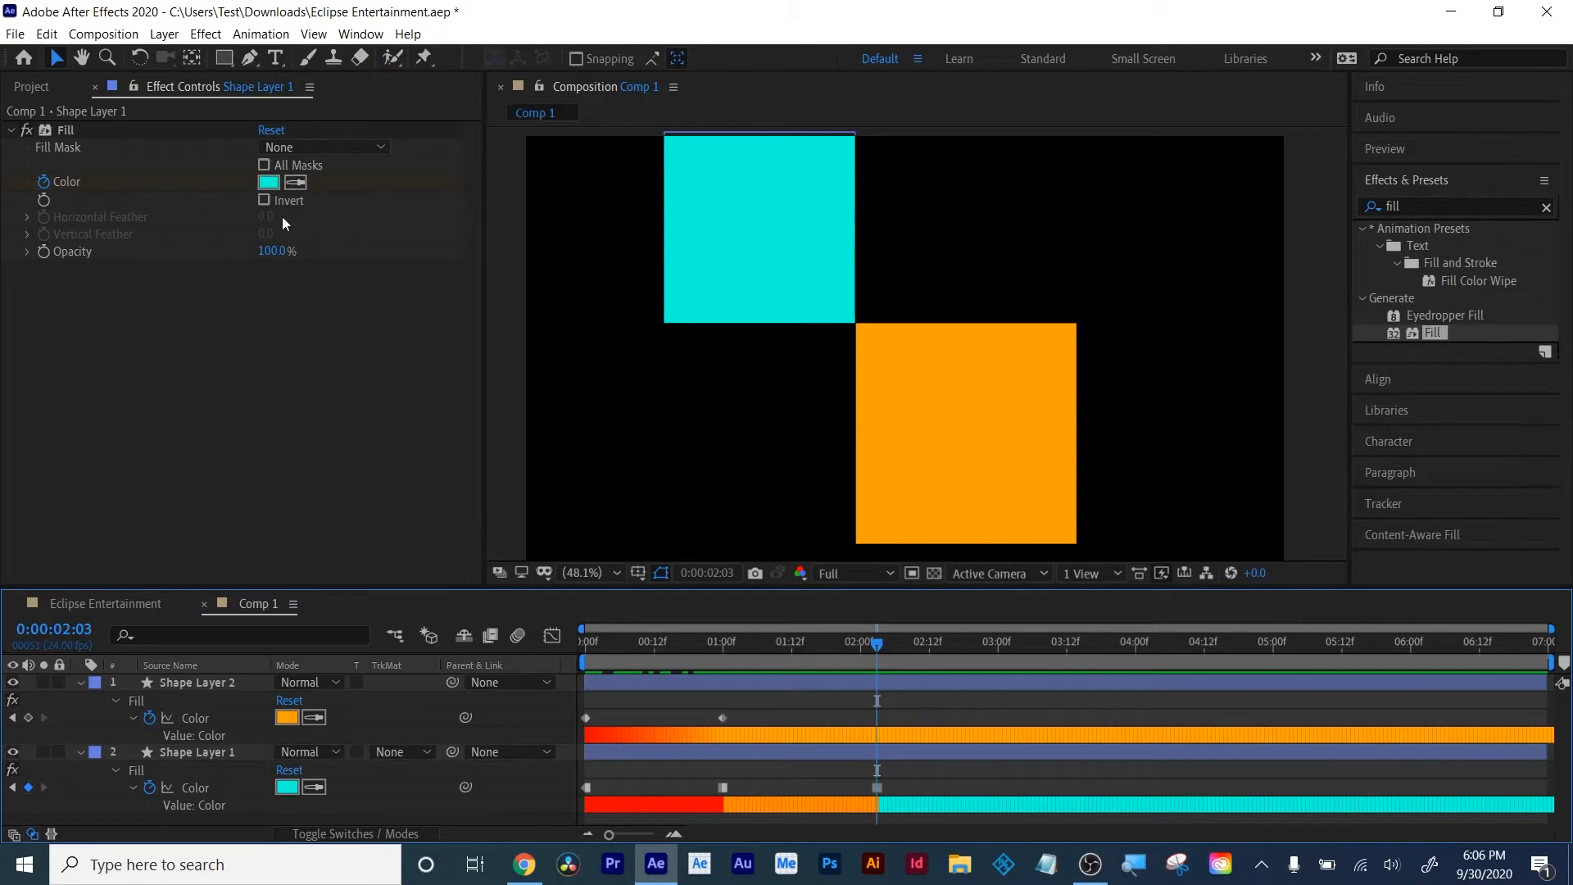
pyautogui.click(918, 681)
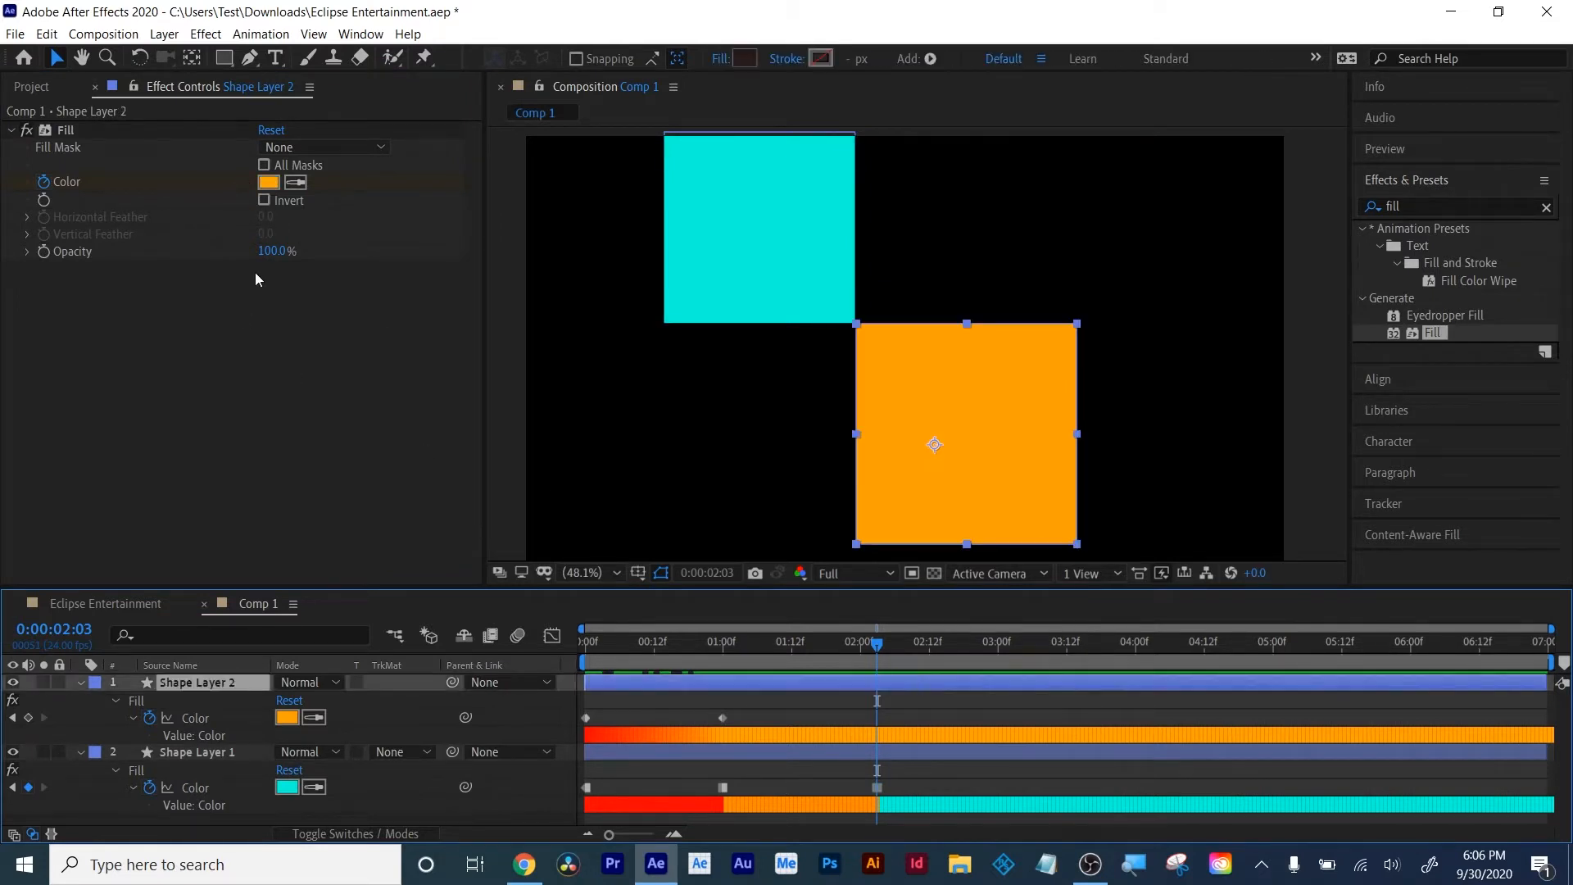
pyautogui.click(262, 182)
pyautogui.moveTo(1202, 651); pyautogui.dragTo(1198, 620)
pyautogui.click(1330, 483)
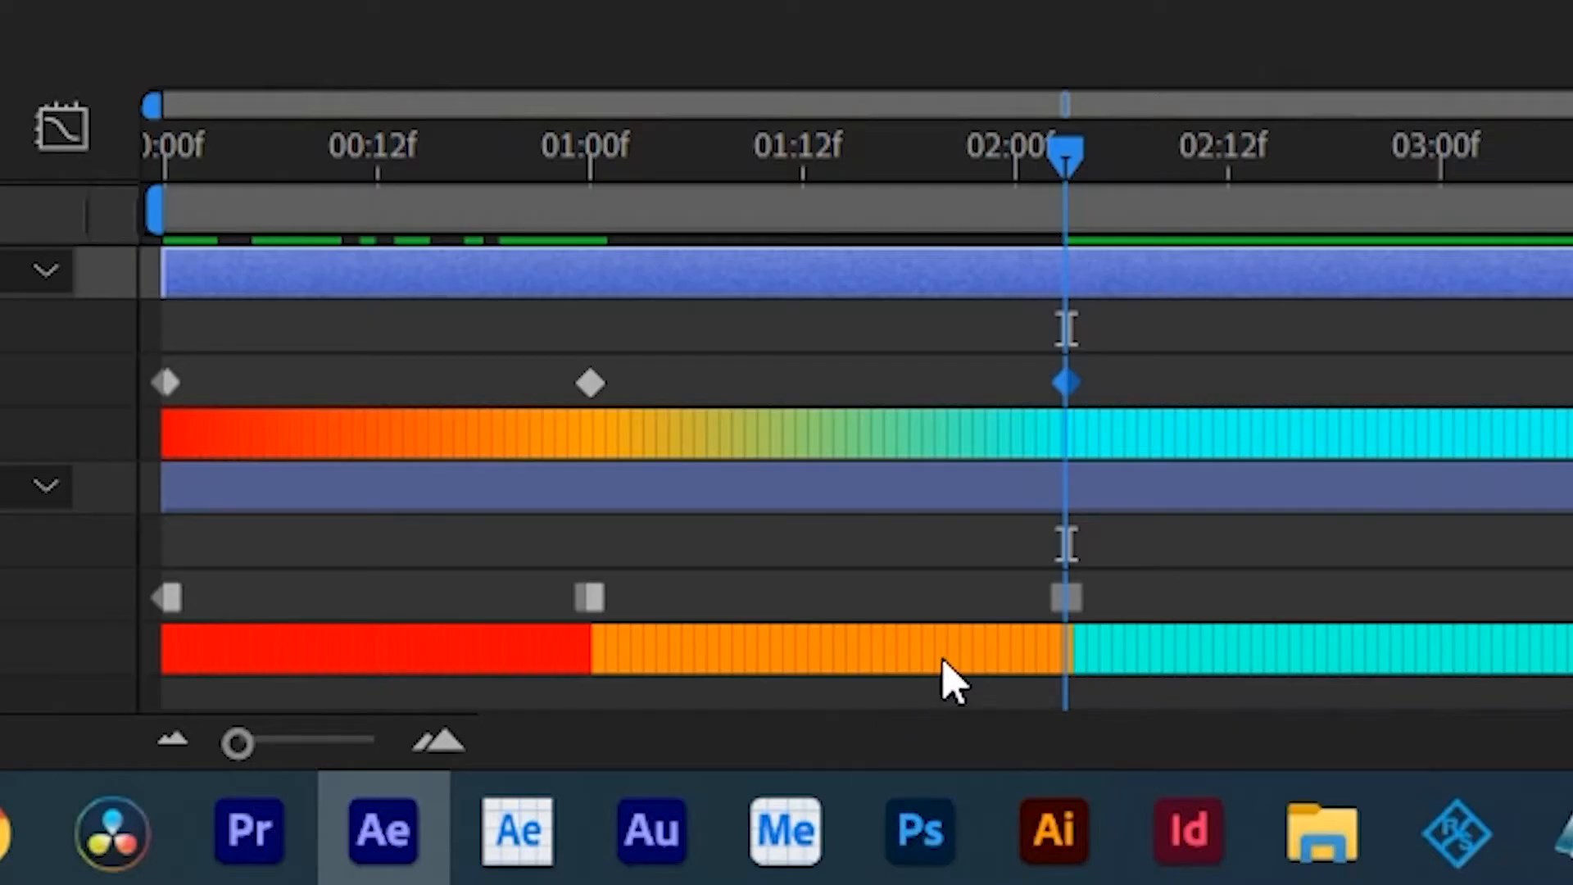
pyautogui.click(1264, 569)
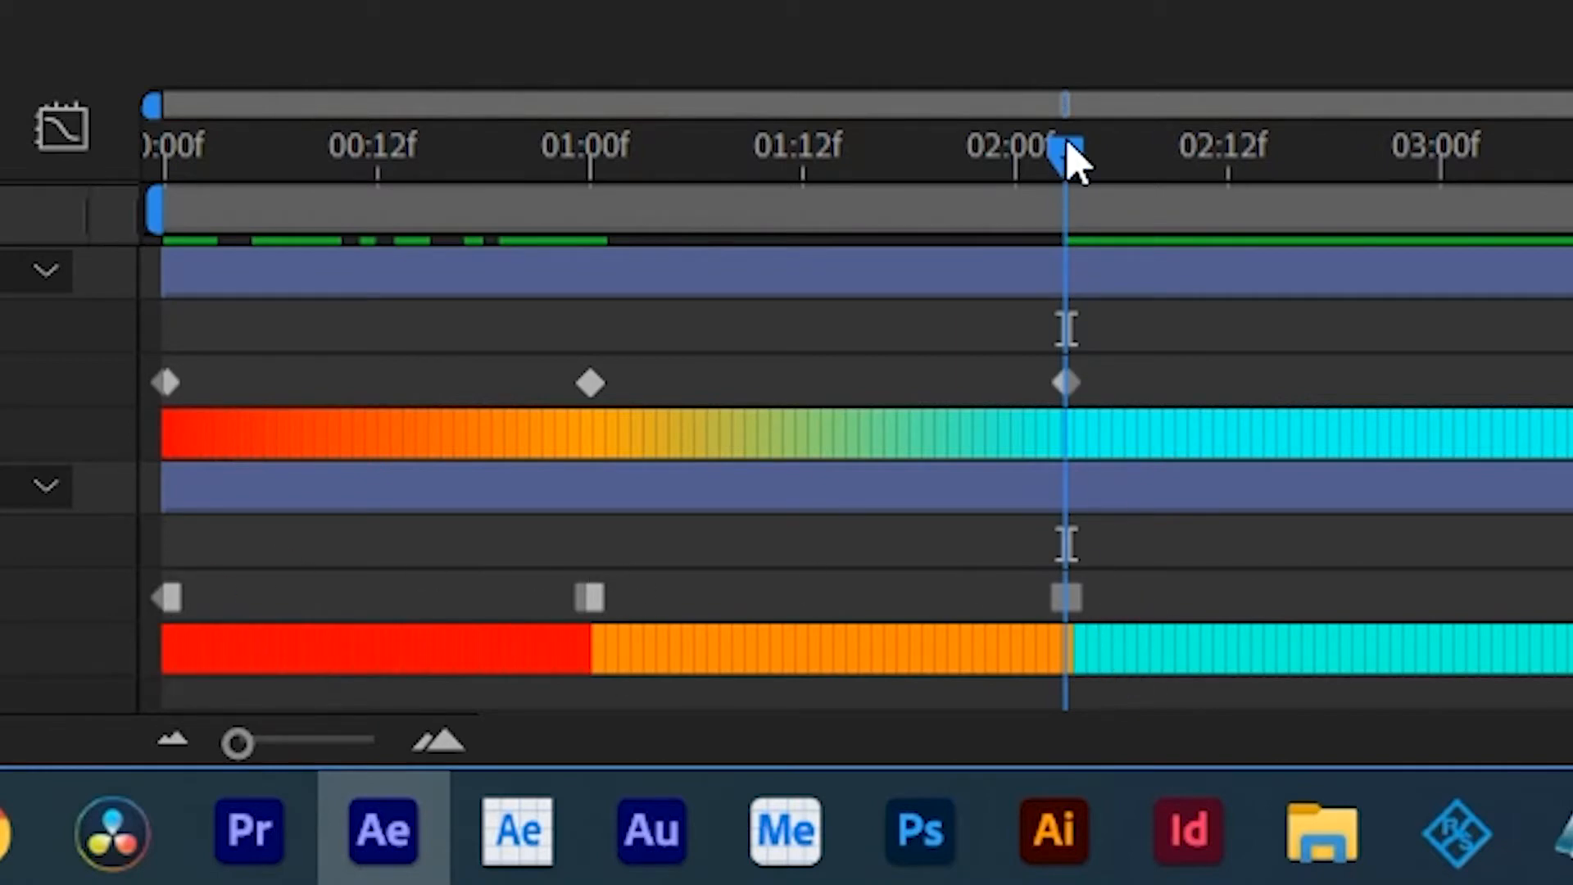
# Set the current time to 0:00:03:10 and change Shape Layer 2's Fill color to bright purple
pyautogui.moveTo(1069, 154); pyautogui.dragTo(1262, 128)
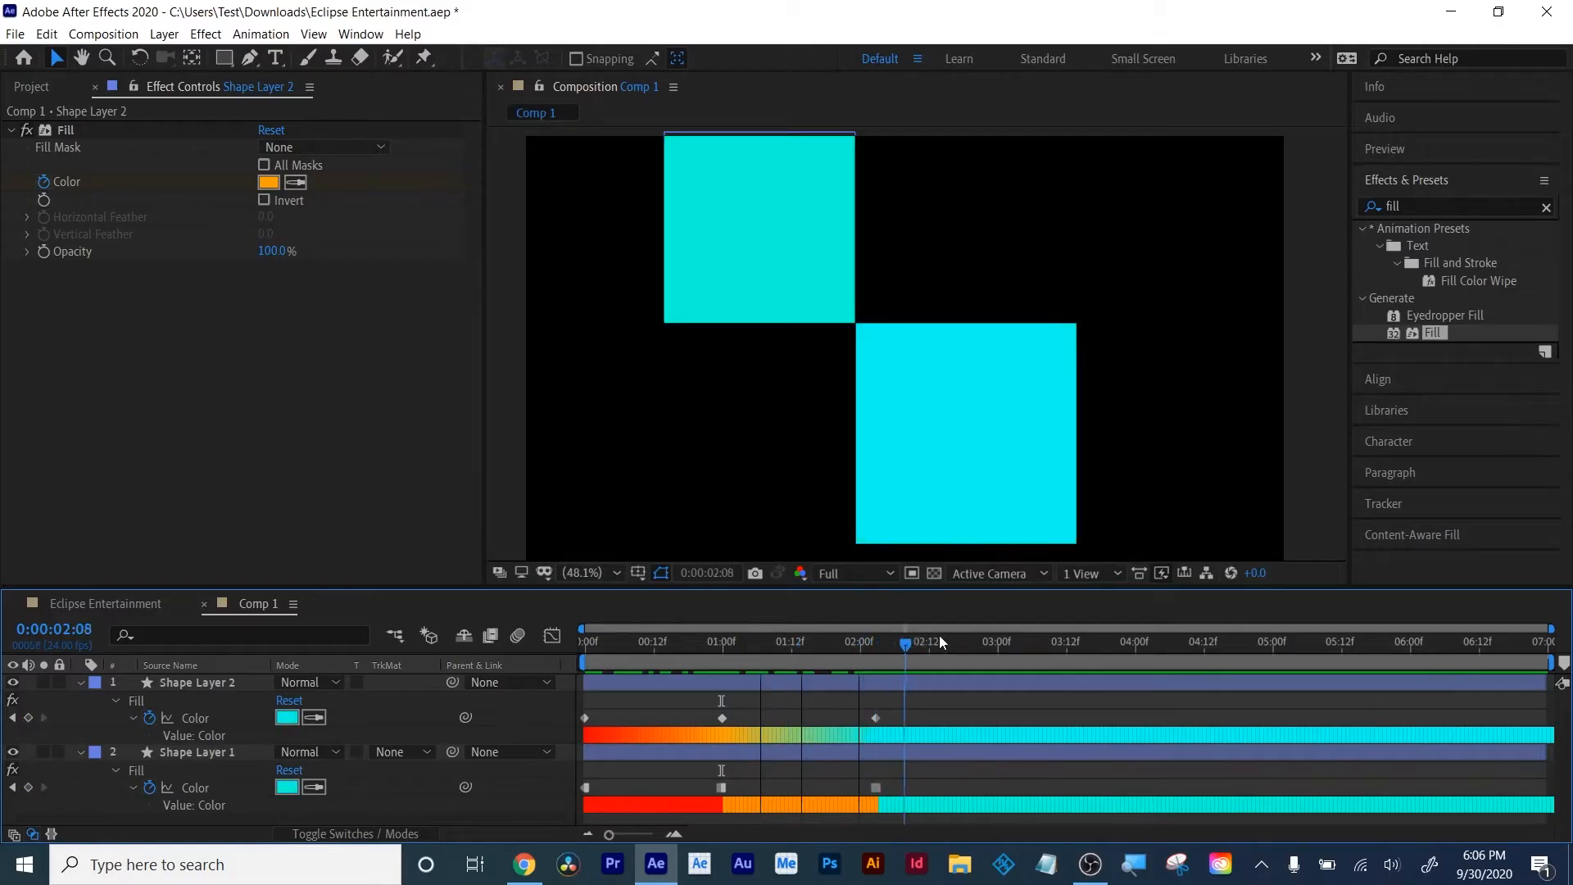
pyautogui.moveTo(938, 636); pyautogui.dragTo(1054, 647)
pyautogui.click(926, 680)
pyautogui.click(997, 643)
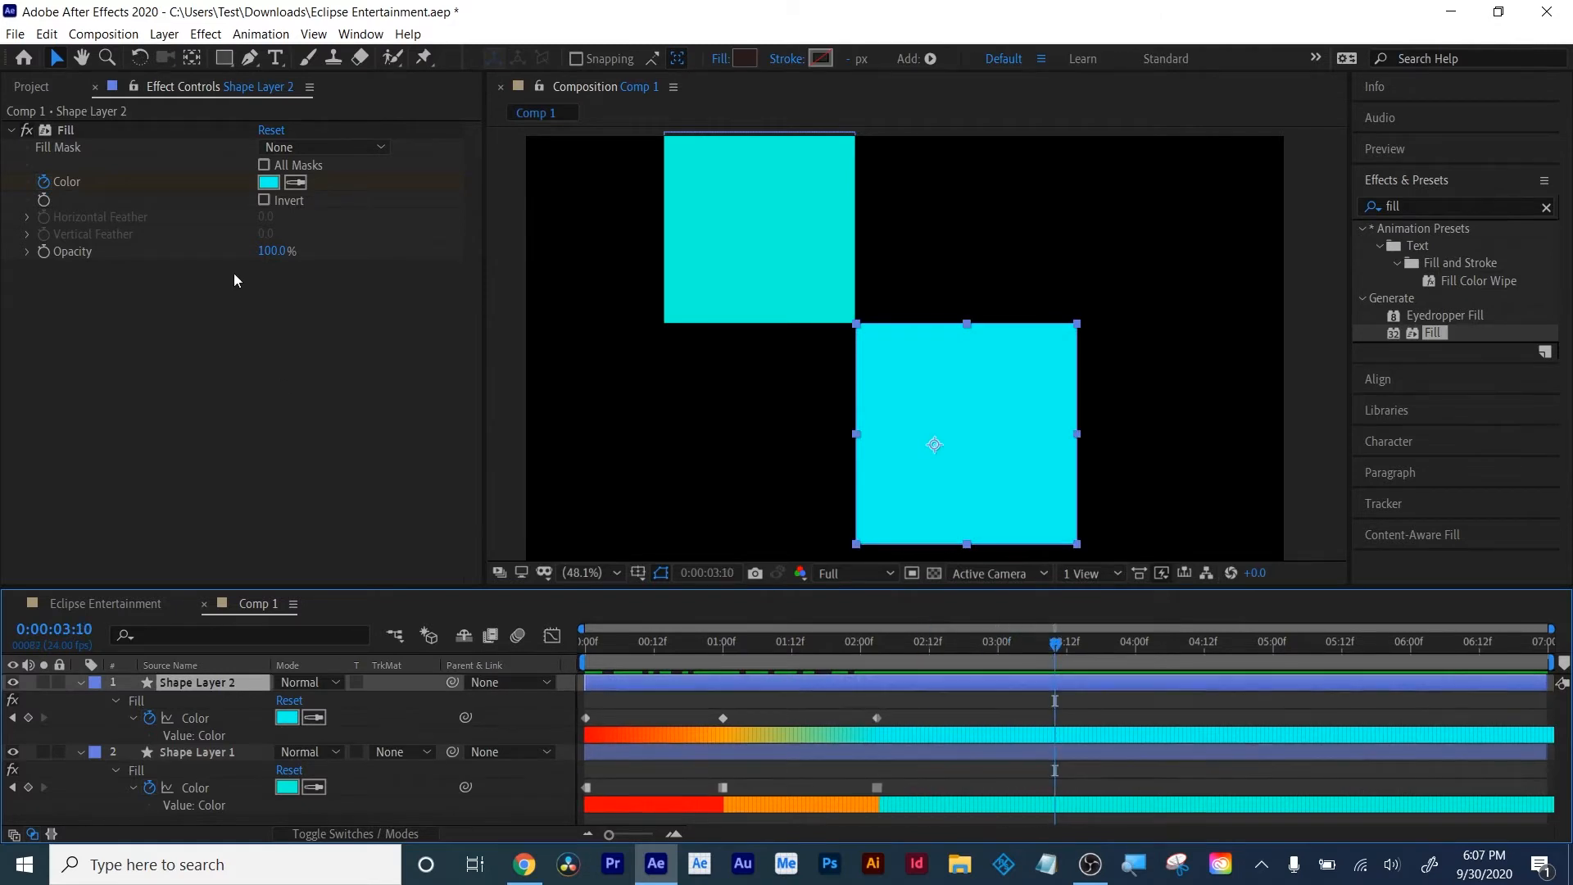
pyautogui.click(267, 181)
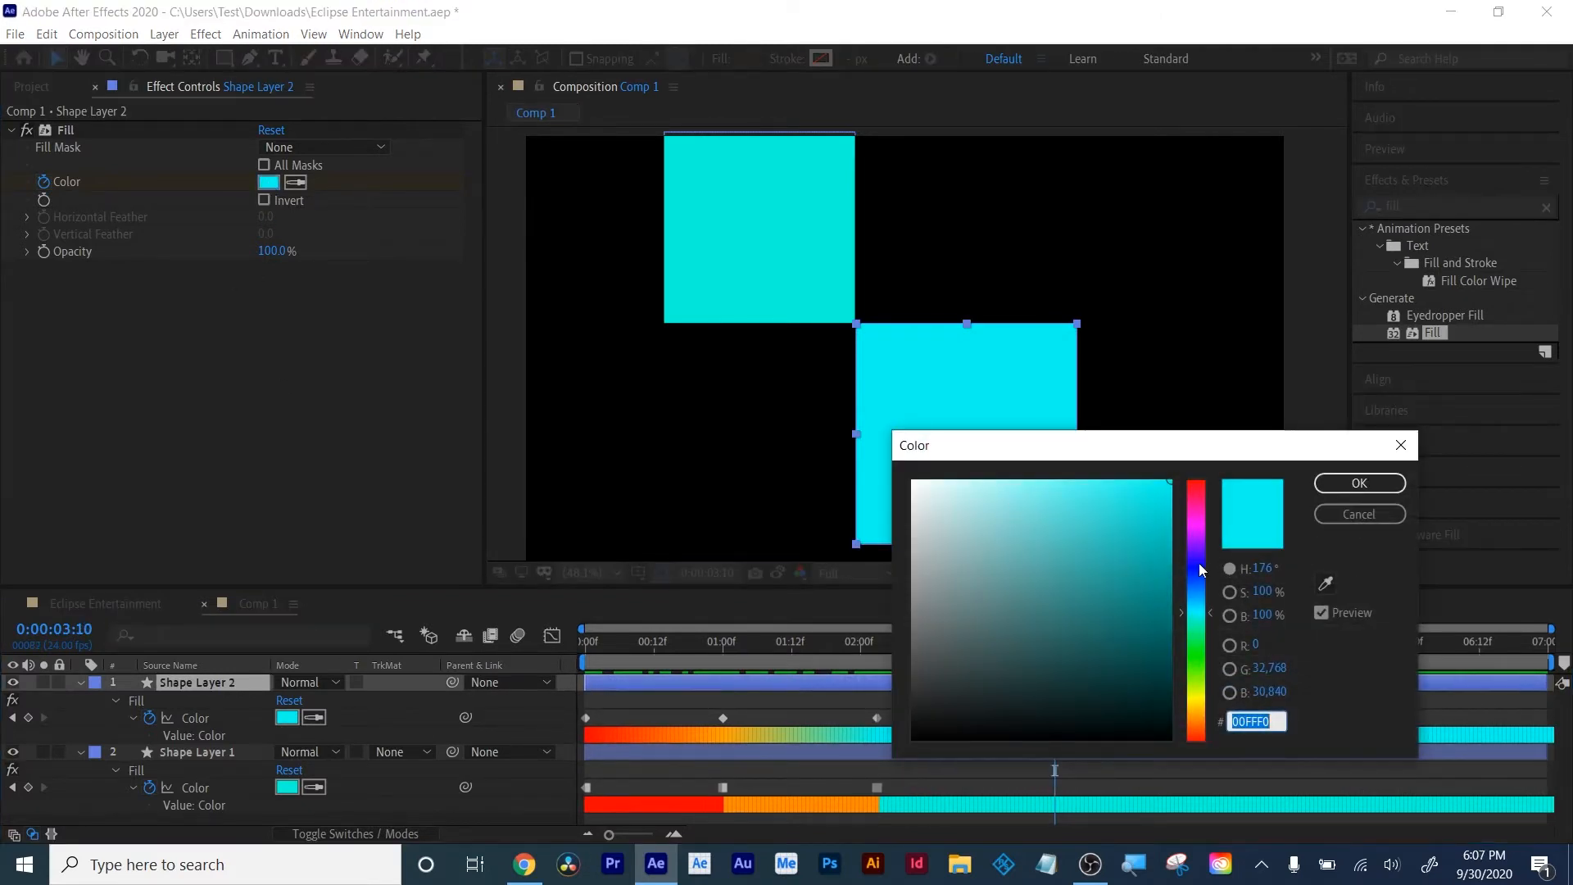
pyautogui.click(1198, 534)
pyautogui.click(1359, 482)
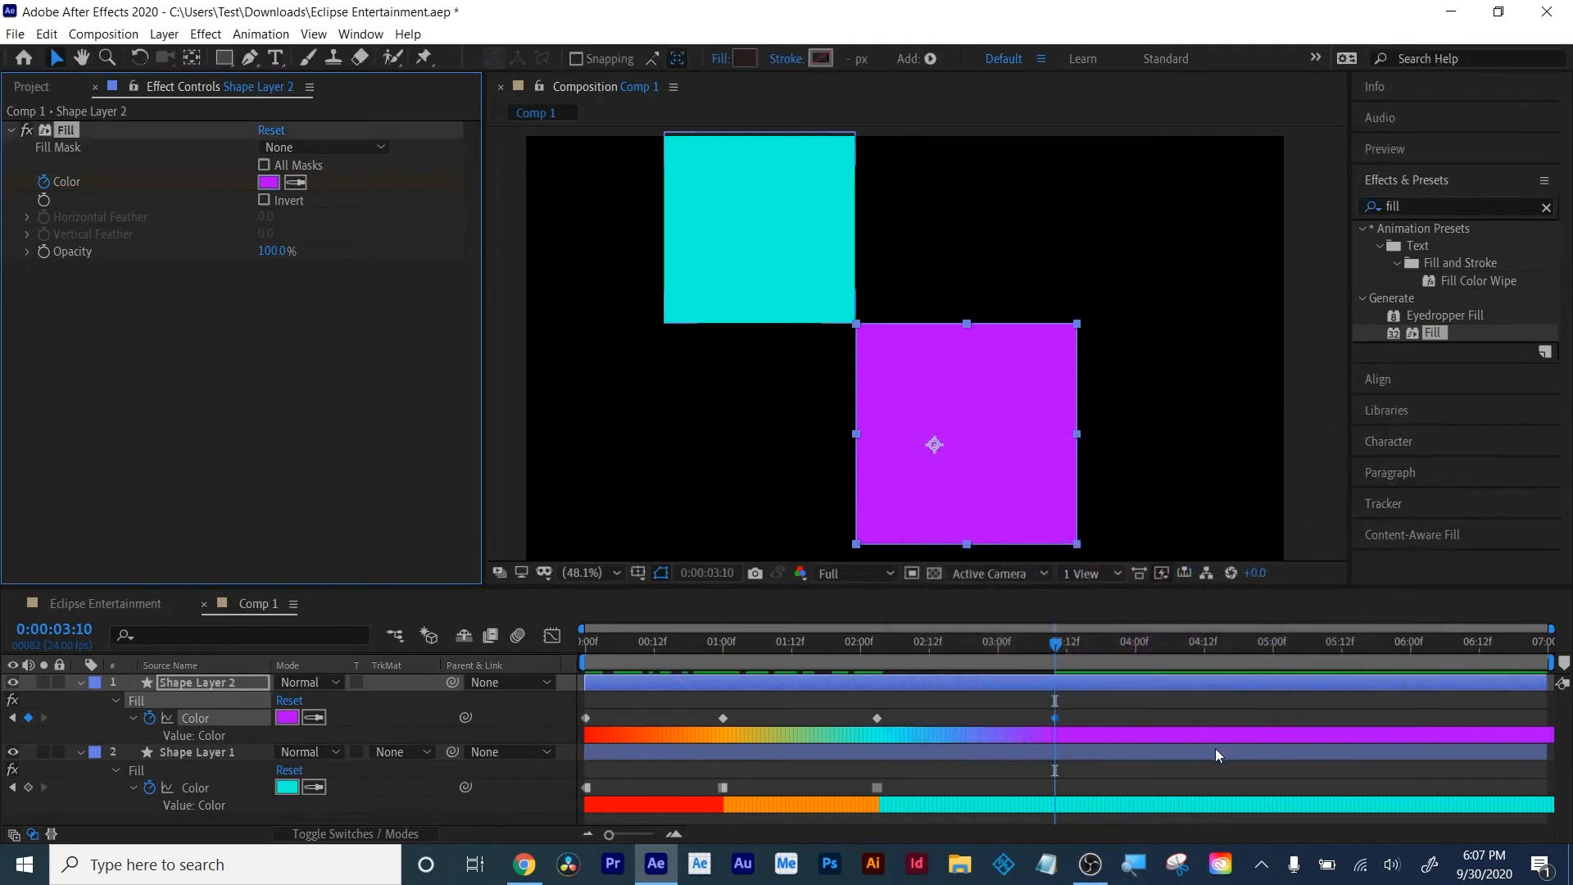
pyautogui.click(1123, 799)
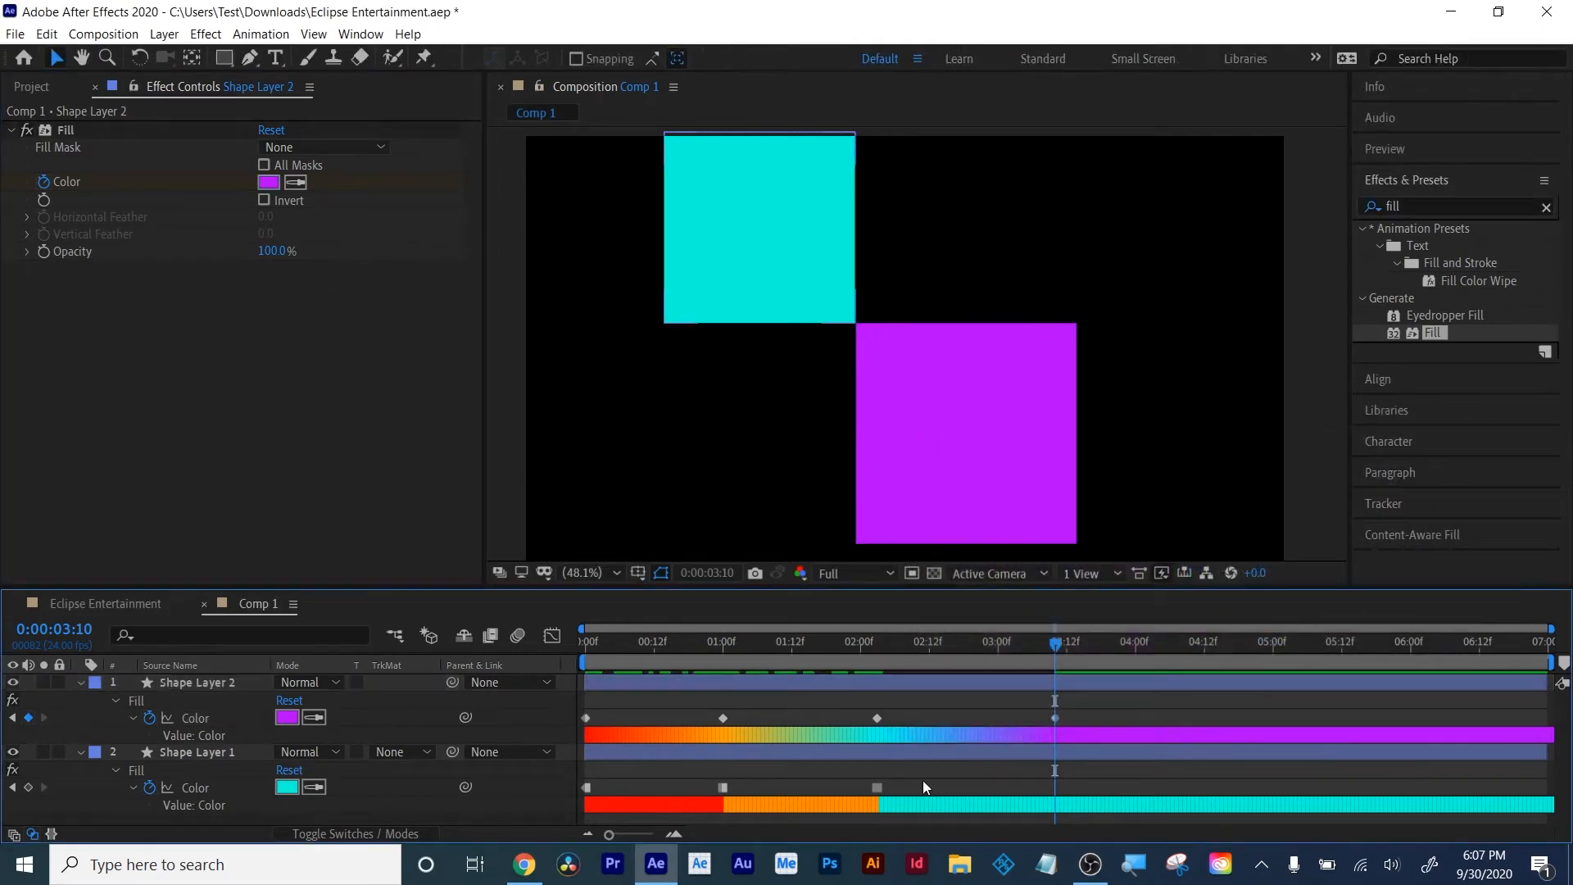
# Change Shape Layer 1's Fill color to purple at 0:00:03:10
pyautogui.click(286, 786)
pyautogui.click(1214, 541)
pyautogui.press('Return')
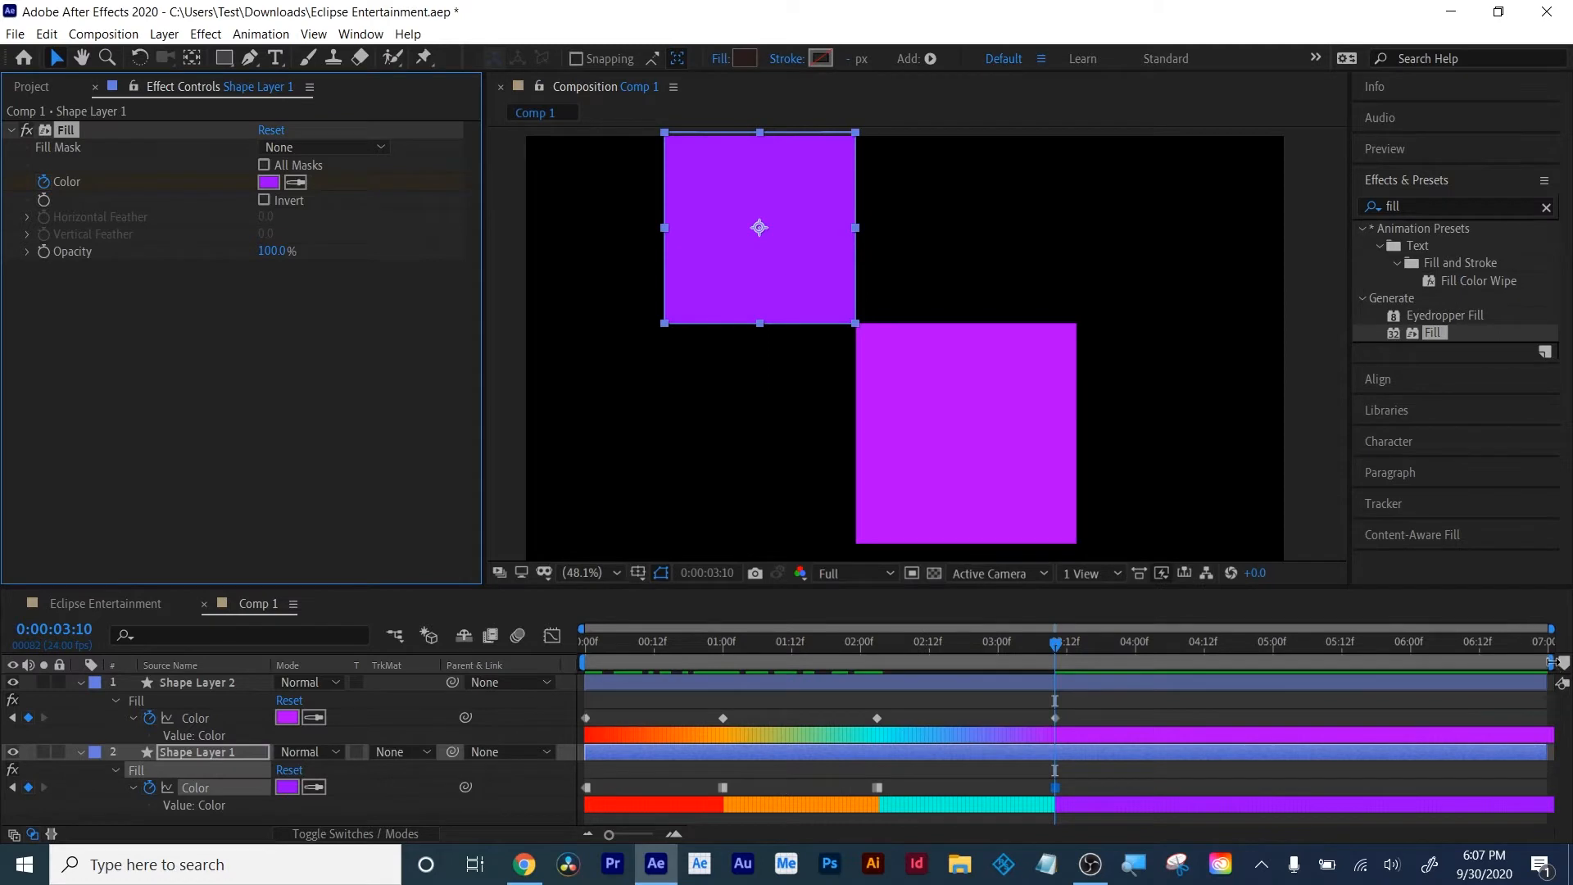
# Shorten the work area so it ends just past the last color keyframes and preview the animation of both squares
pyautogui.moveTo(1551, 662); pyautogui.dragTo(1076, 661)
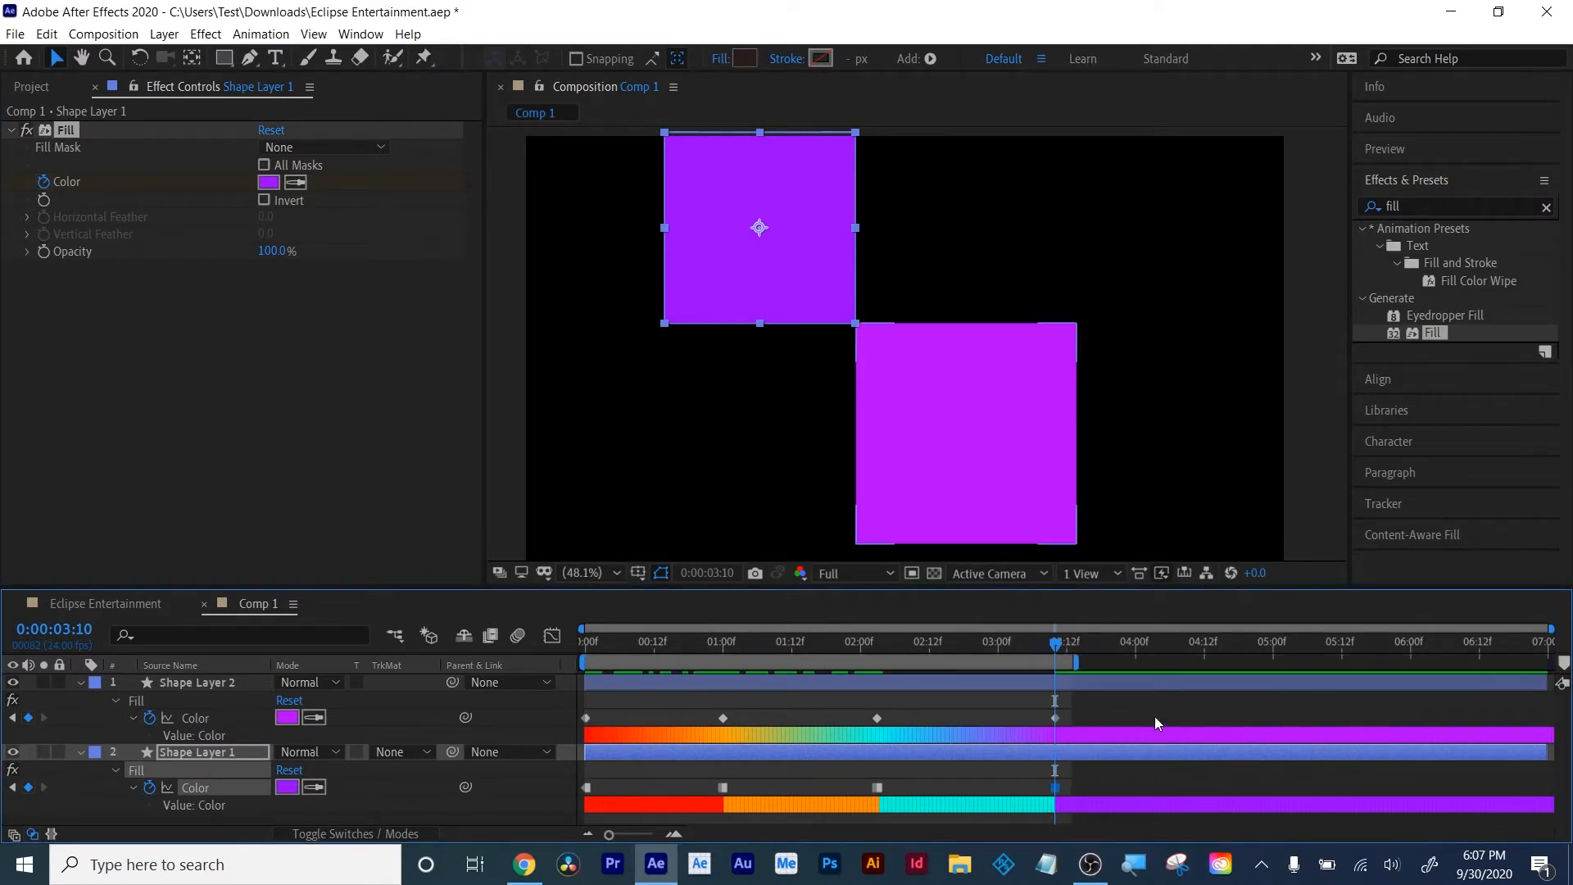
pyautogui.click(1148, 716)
pyautogui.press('space')
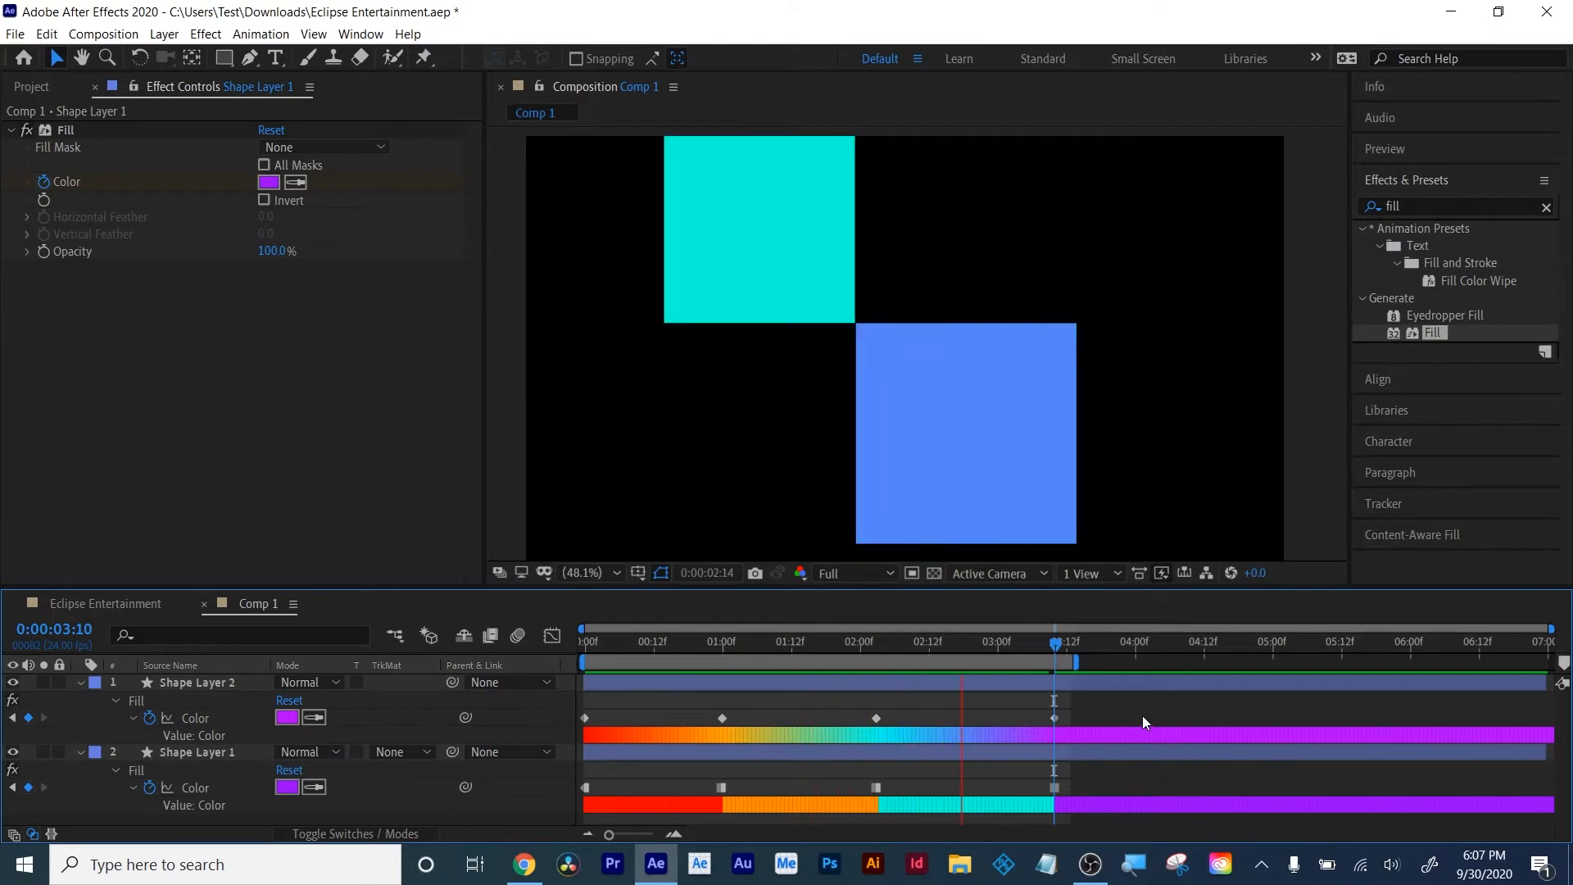
pyautogui.press('space')
# Collapse the layer properties and delete both Shape Layer 1 and Shape Layer 2 from Comp 1
pyautogui.press('u')
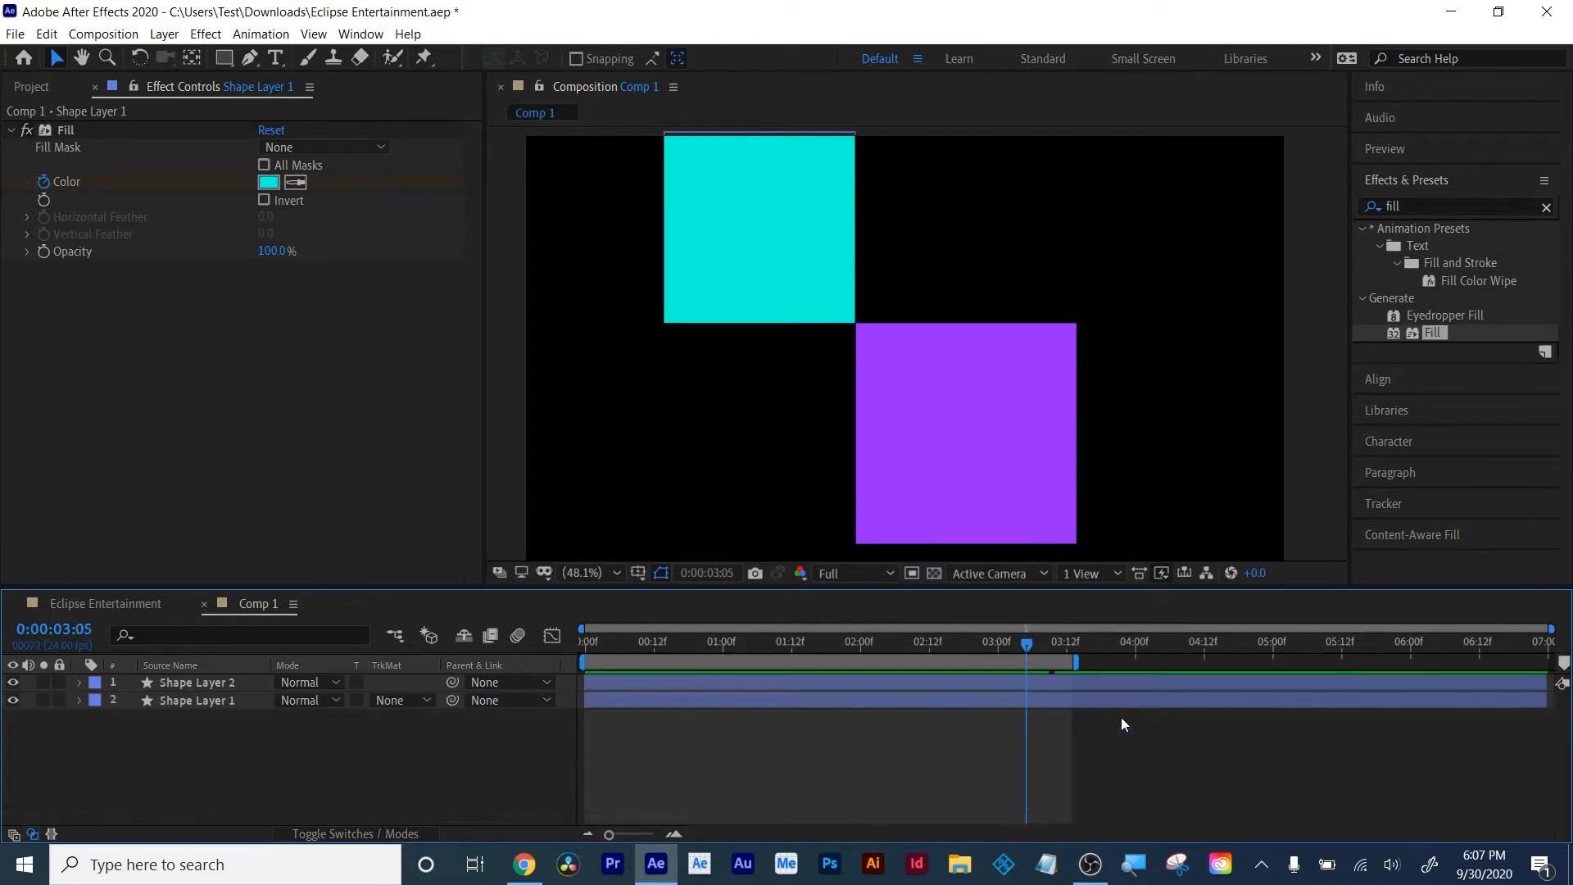
pyautogui.click(1092, 684)
pyautogui.keyDown('shift'); pyautogui.click(1098, 705); pyautogui.keyUp('shift')
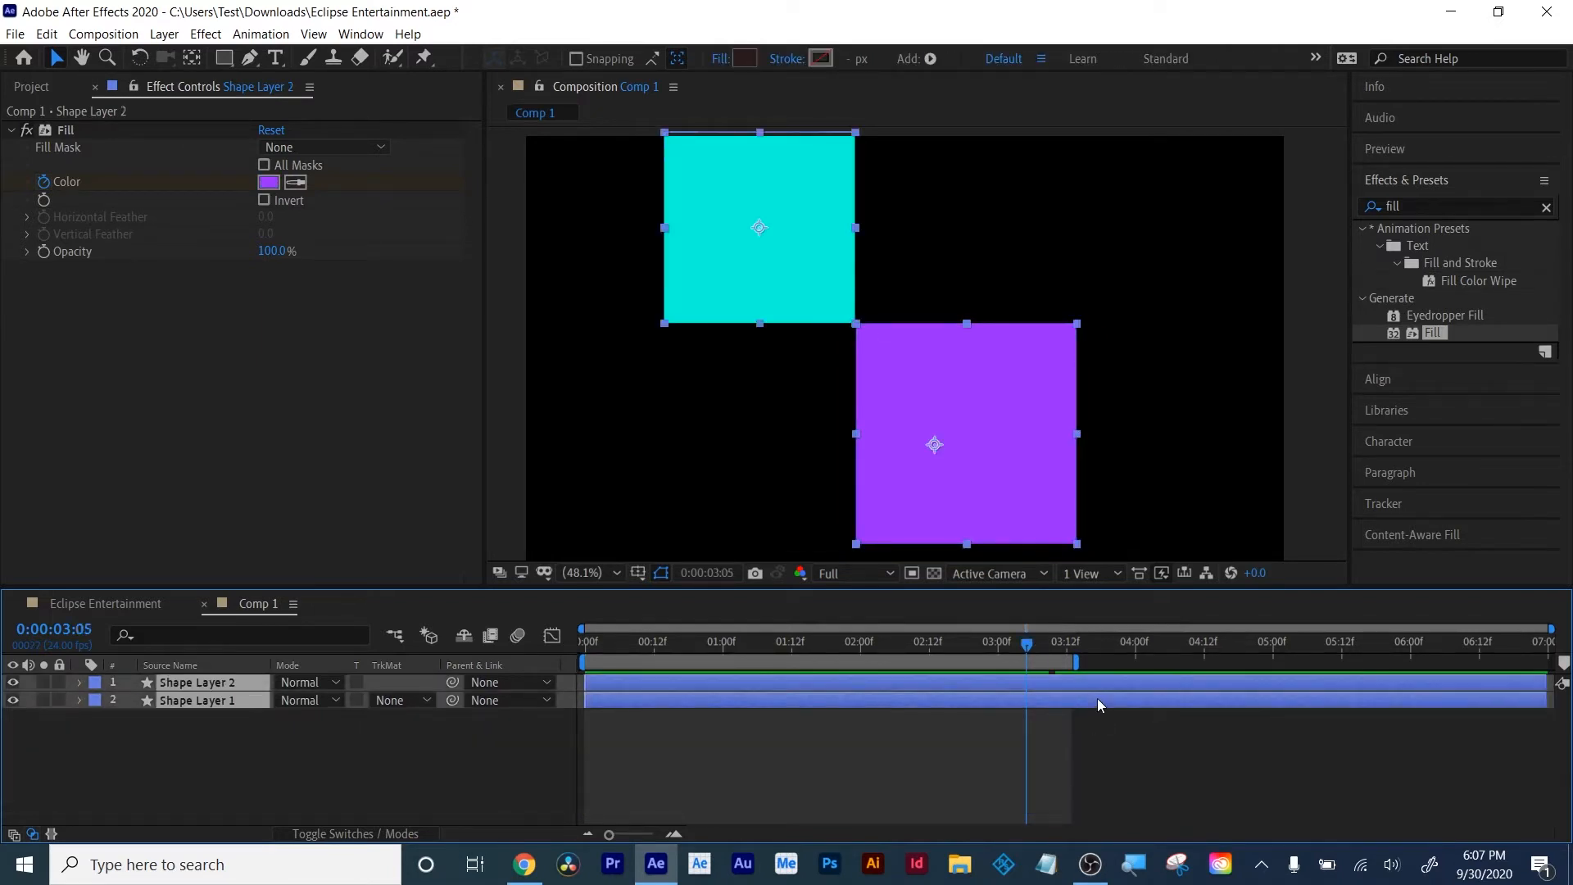
pyautogui.press('Delete')
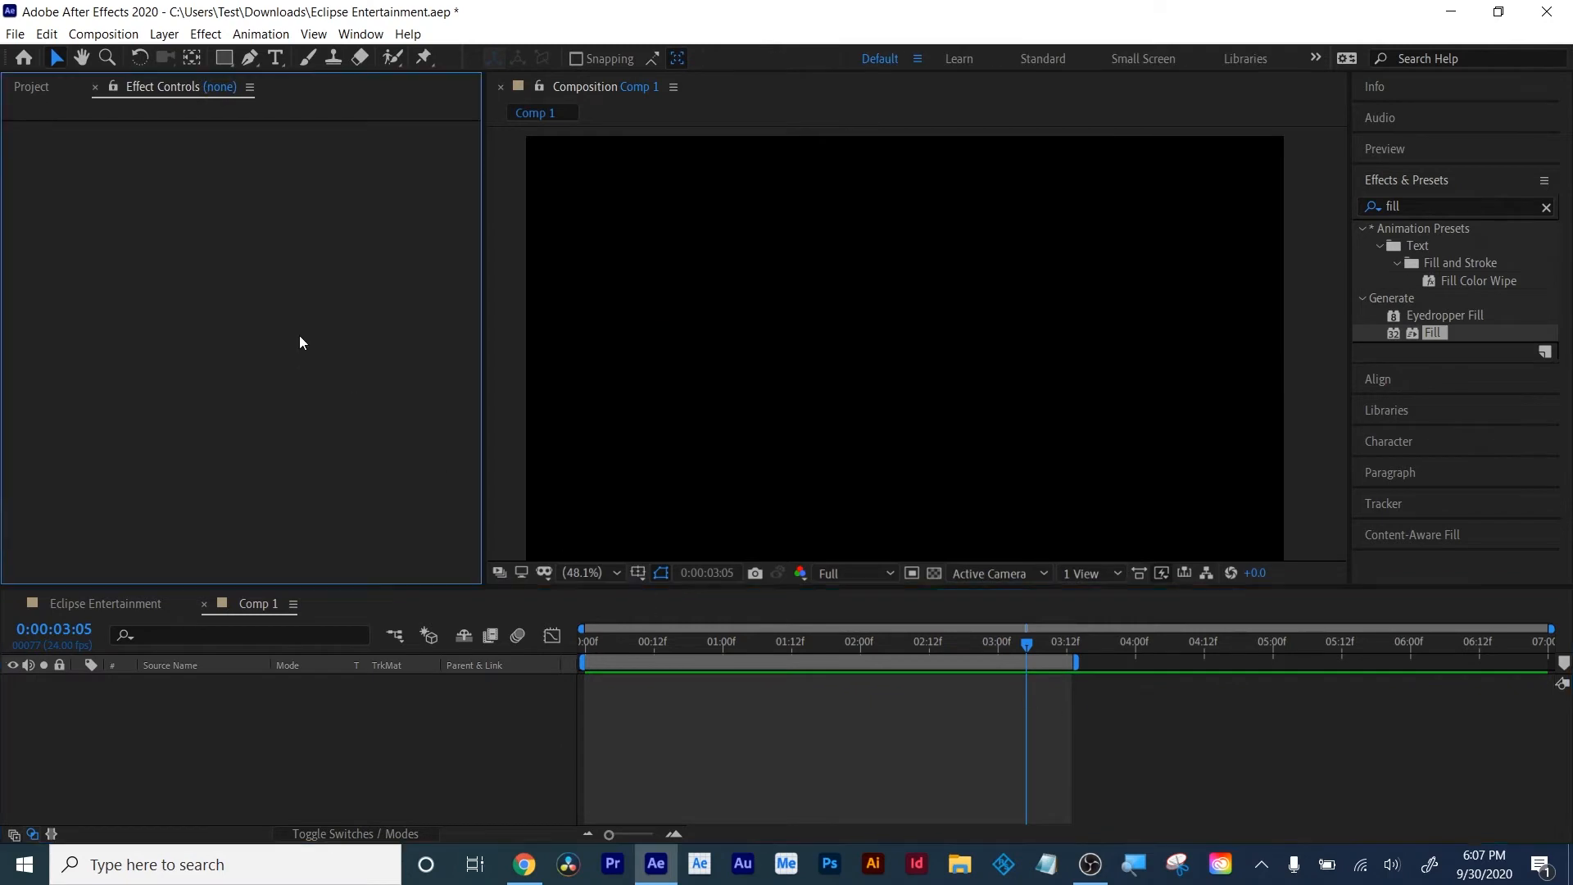
# Create a new 1922 x 1080 px solid layer in Comp 1 with a deep blue color (002AB7)
pyautogui.click(172, 36)
pyautogui.click(367, 709)
pyautogui.click(323, 722)
pyautogui.click(163, 34)
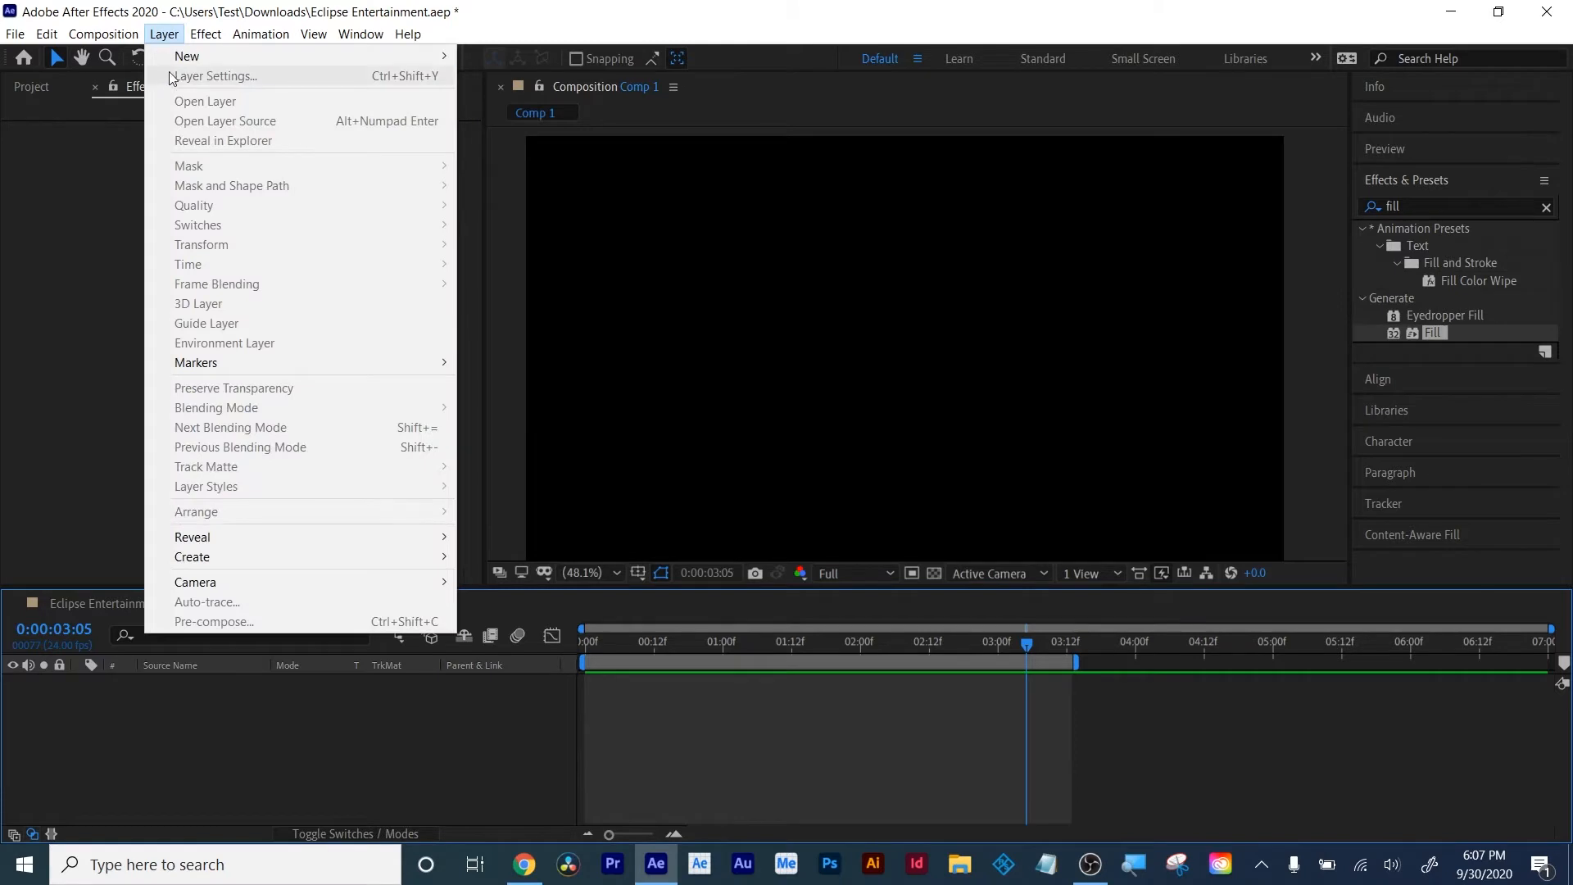
pyautogui.moveTo(189, 55)
pyautogui.click(491, 75)
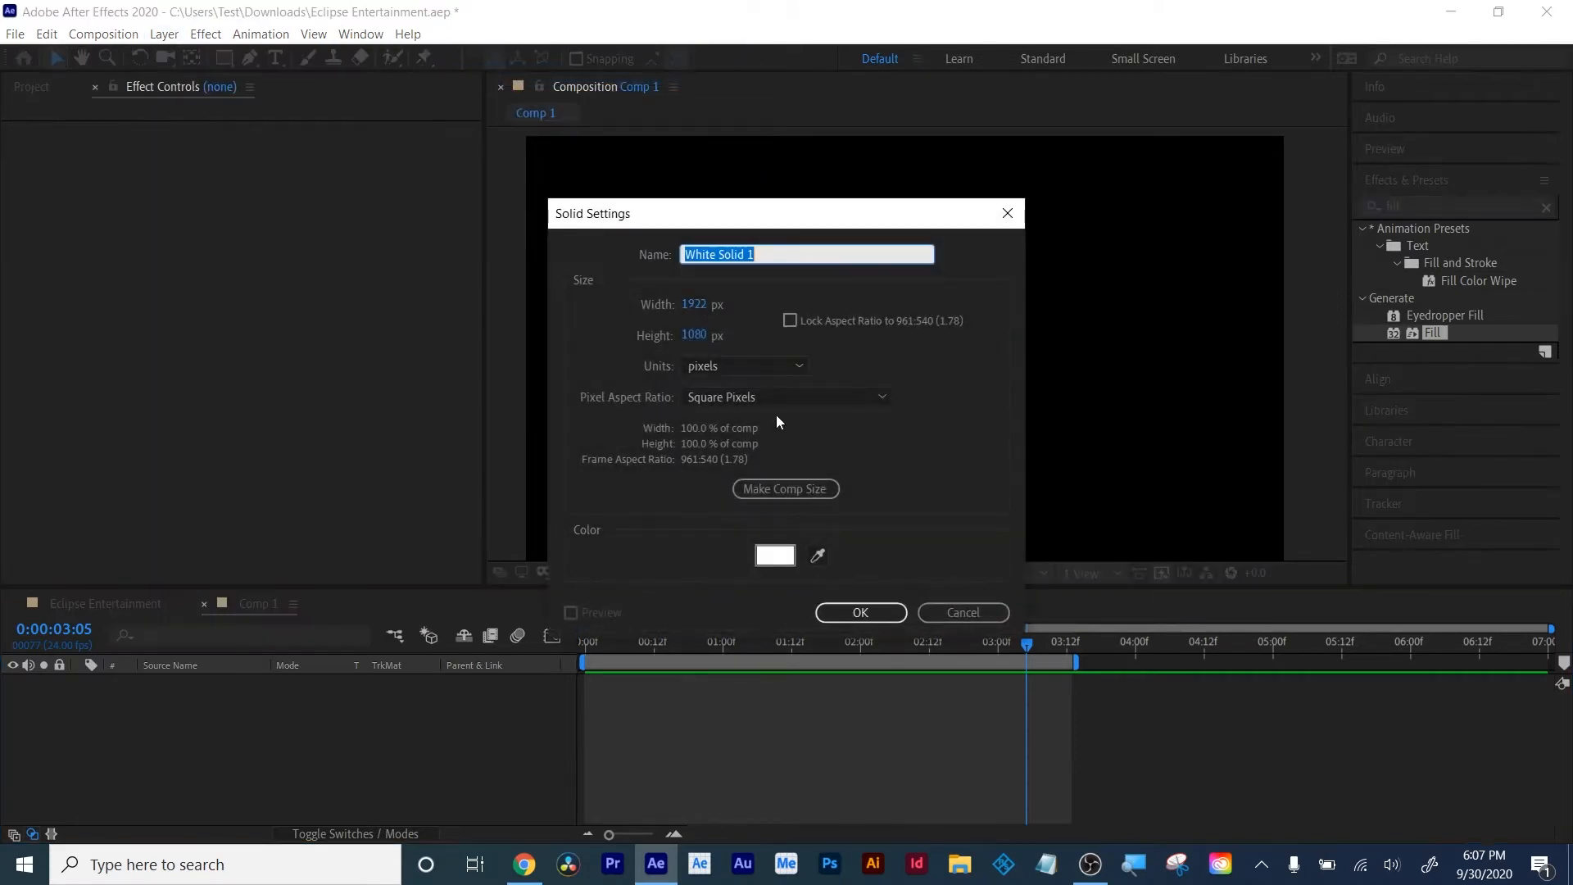
pyautogui.click(774, 555)
pyautogui.moveTo(1167, 542)
pyautogui.mouseDown()
pyautogui.moveTo(1158, 551)
pyautogui.moveTo(1177, 512)
pyautogui.moveTo(1172, 553)
pyautogui.mouseUp()
pyautogui.click(1195, 577)
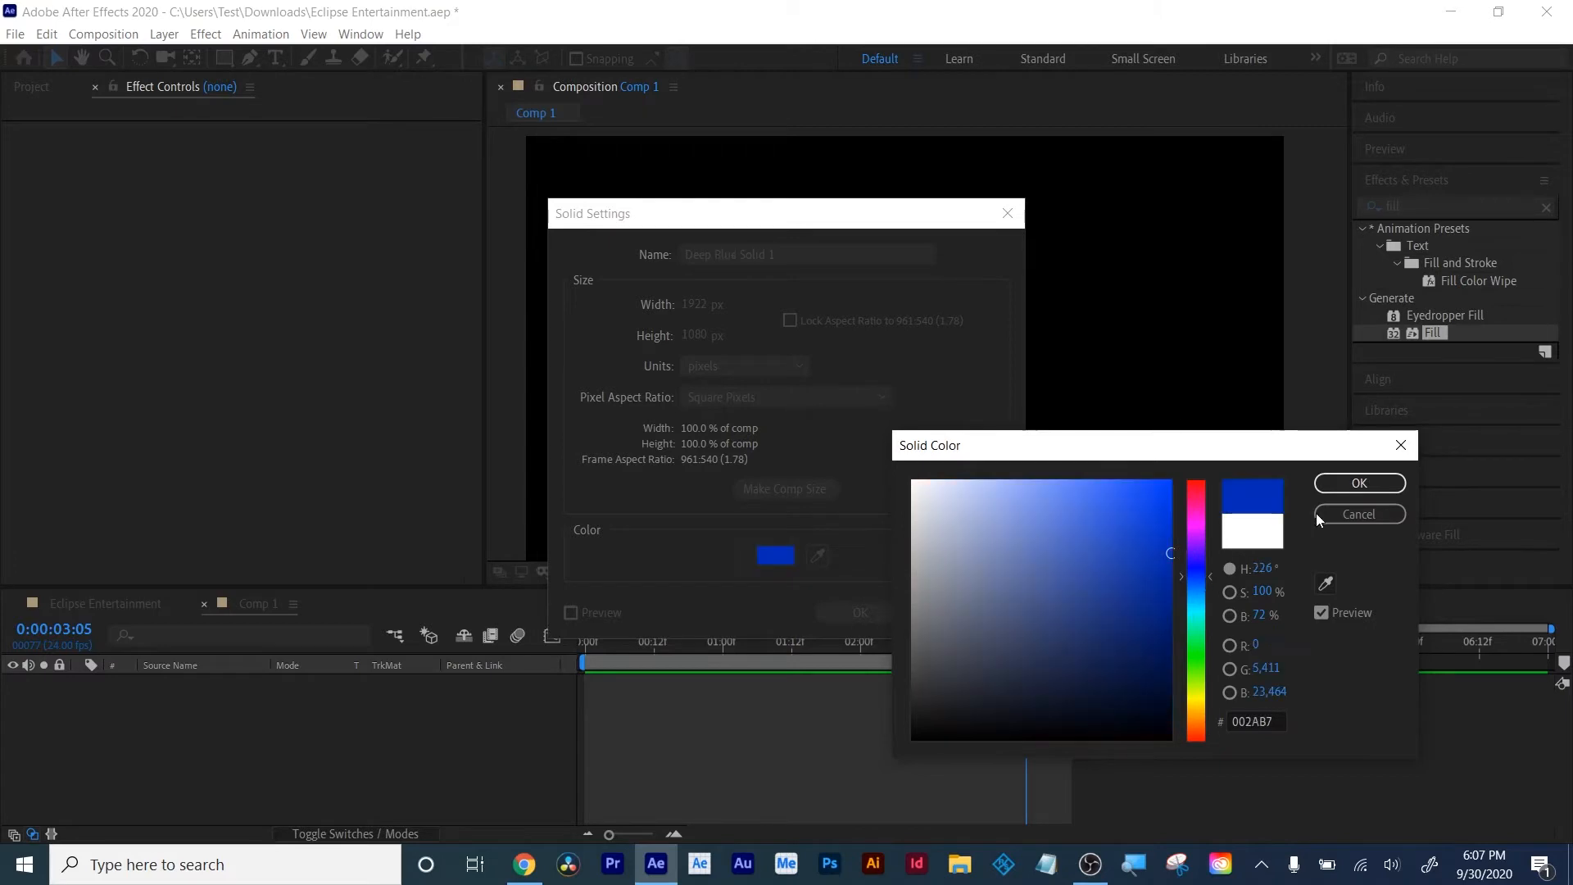
pyautogui.click(1343, 485)
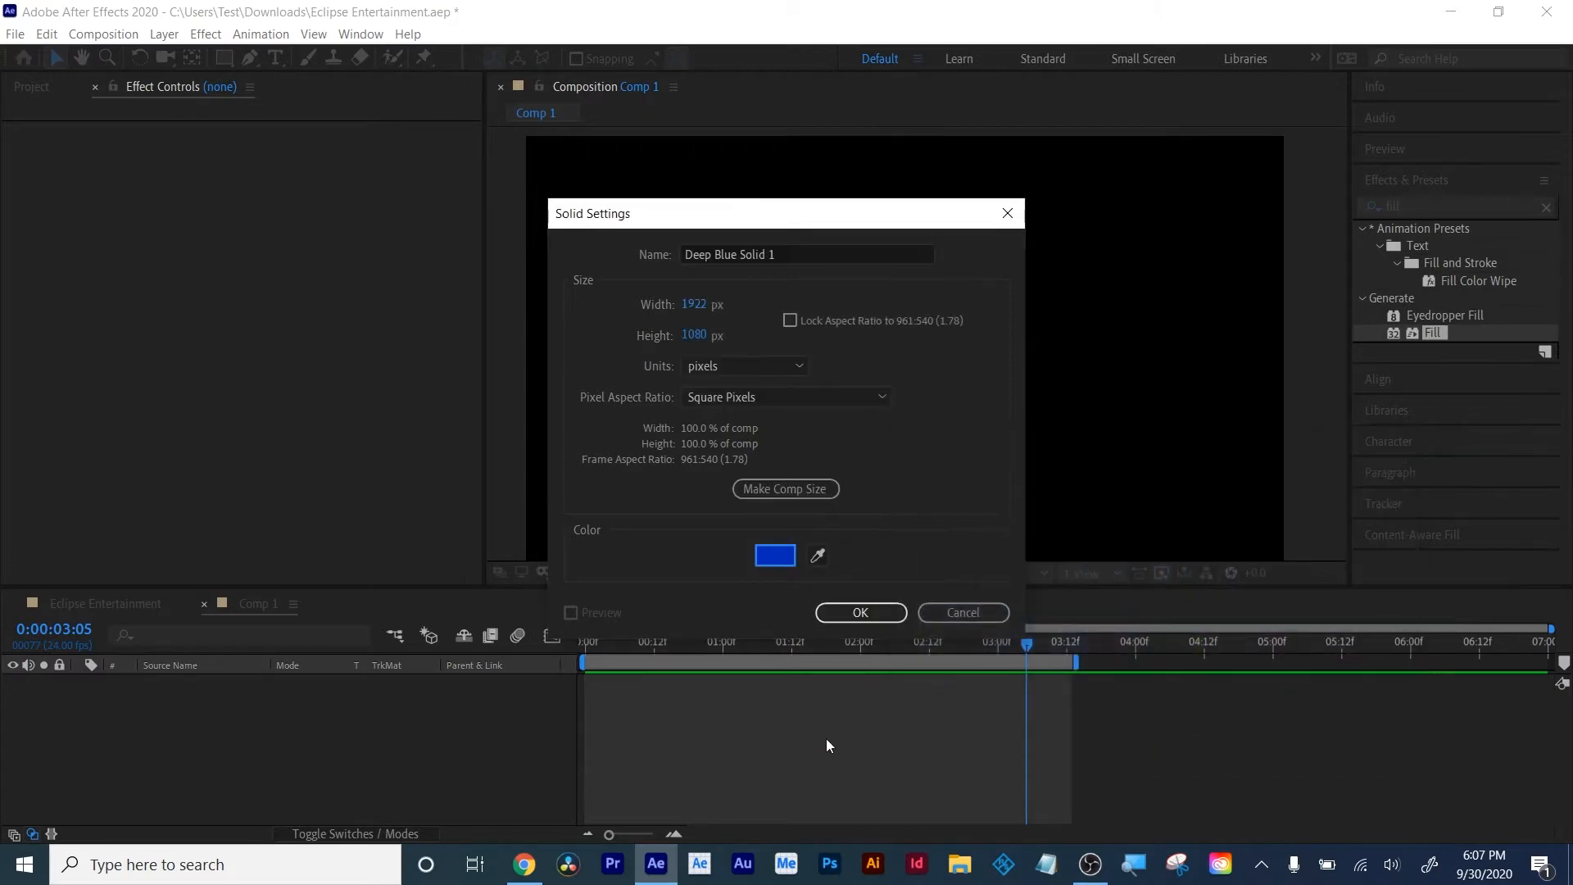
pyautogui.click(860, 614)
pyautogui.click(781, 734)
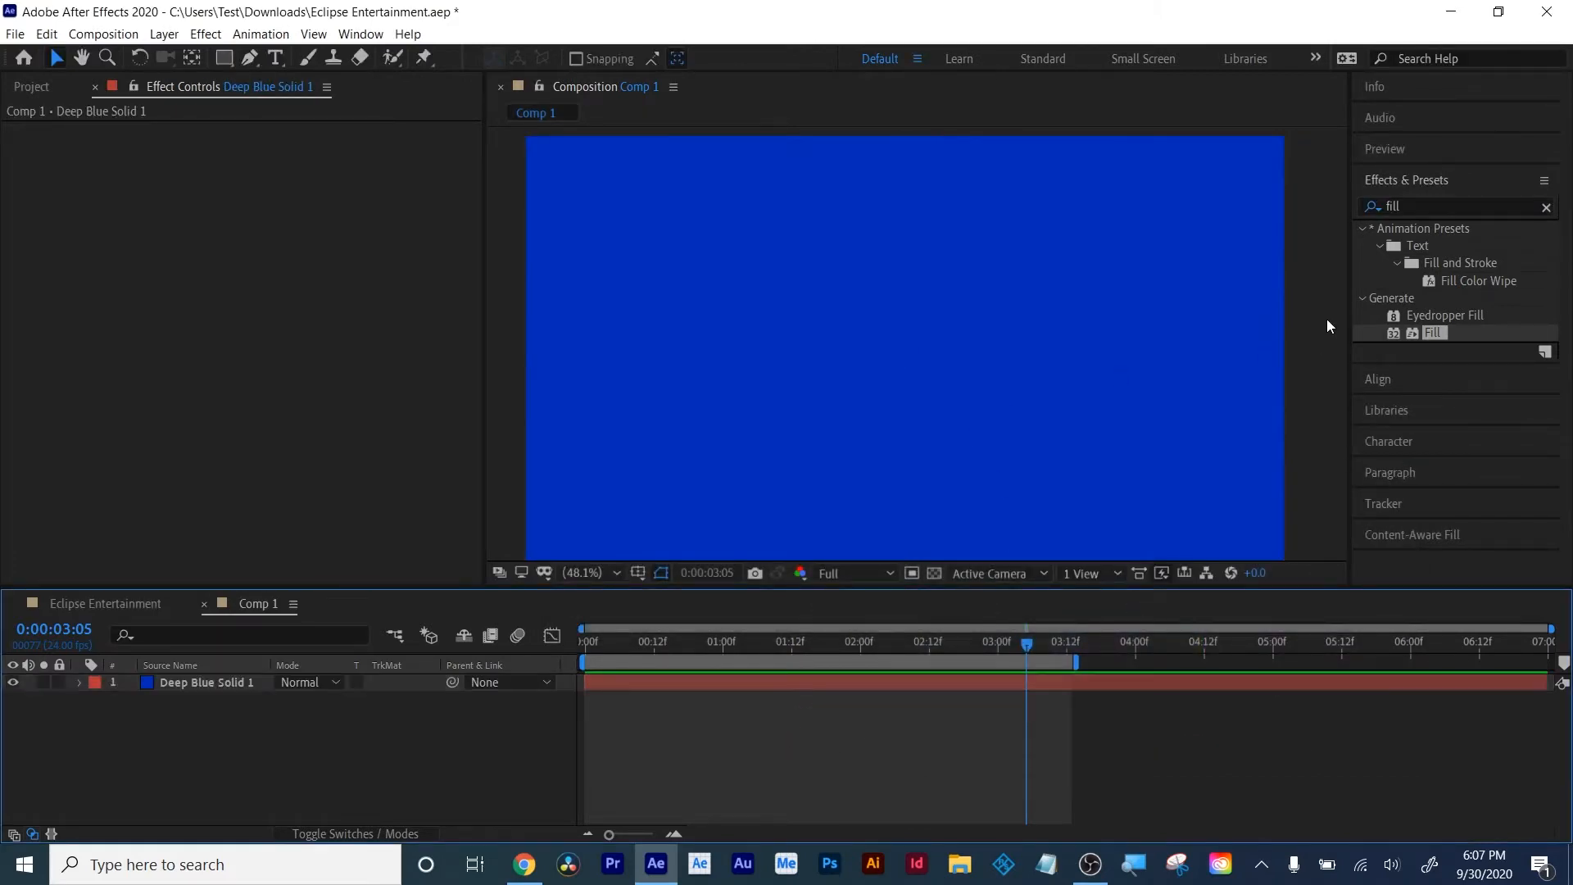
# Apply the Fill effect to the deep blue solid and set its Fill color to a medium blue
pyautogui.moveTo(1430, 330); pyautogui.dragTo(934, 685)
pyautogui.click(636, 770)
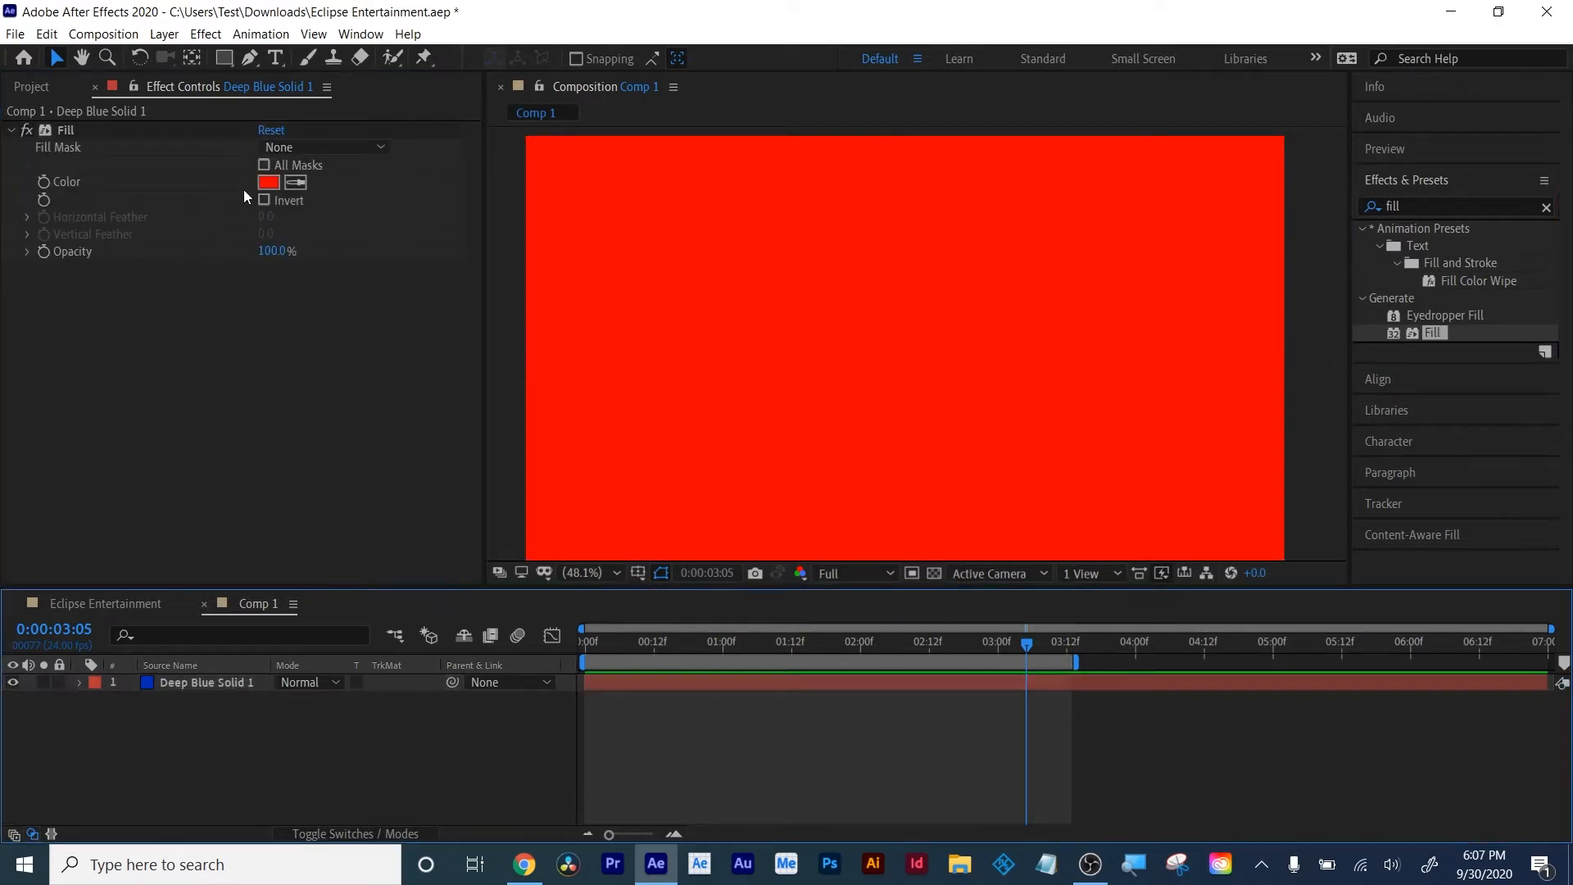
pyautogui.click(269, 182)
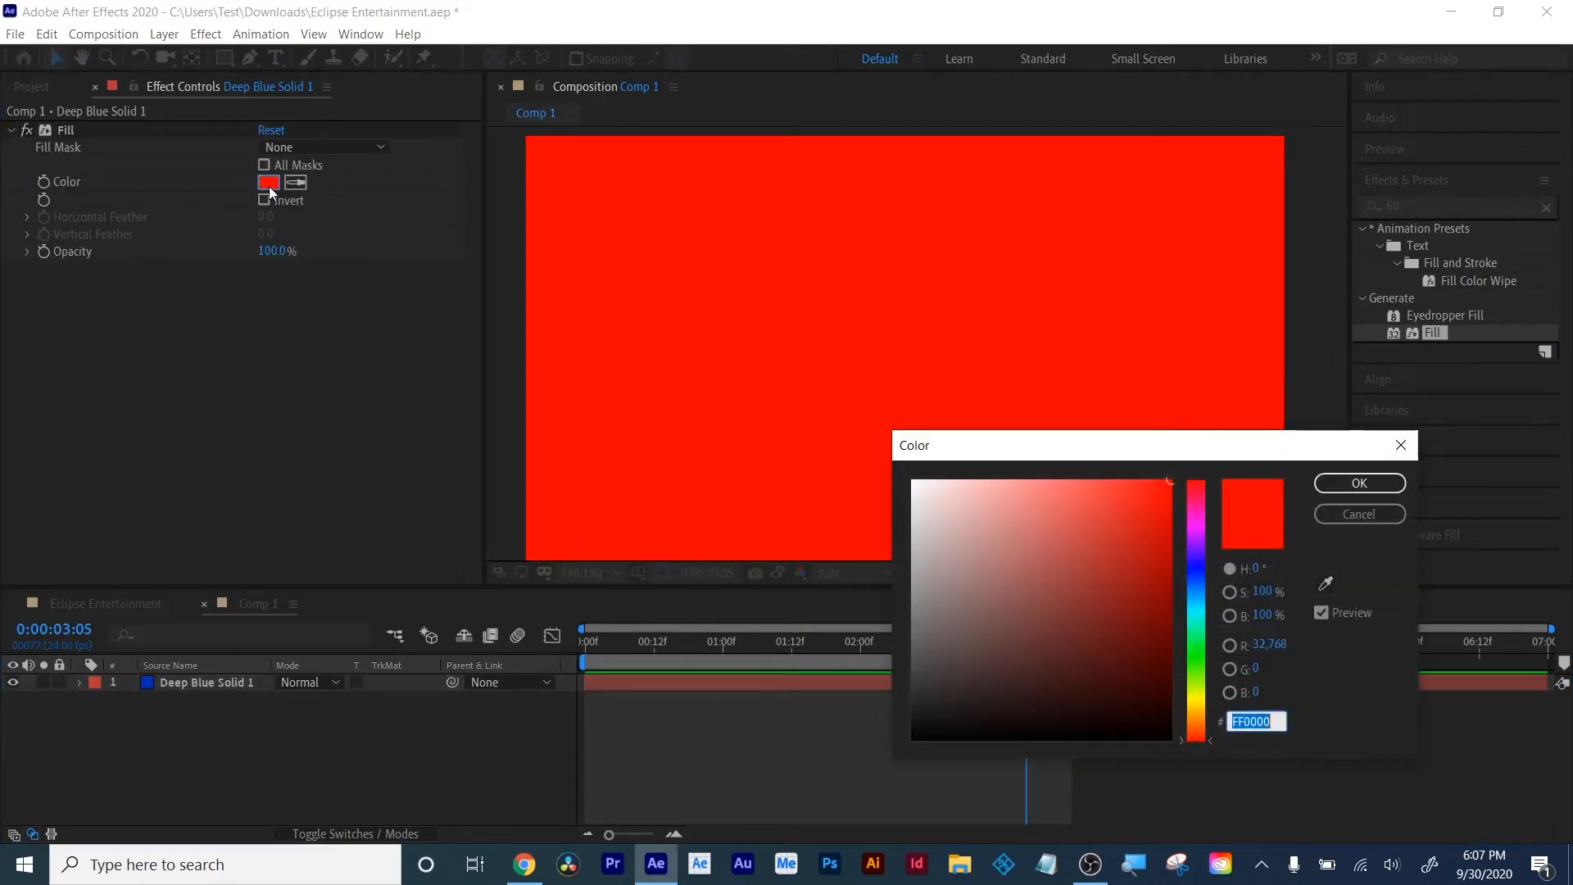
pyautogui.click(1196, 586)
pyautogui.click(1171, 553)
pyautogui.click(1357, 484)
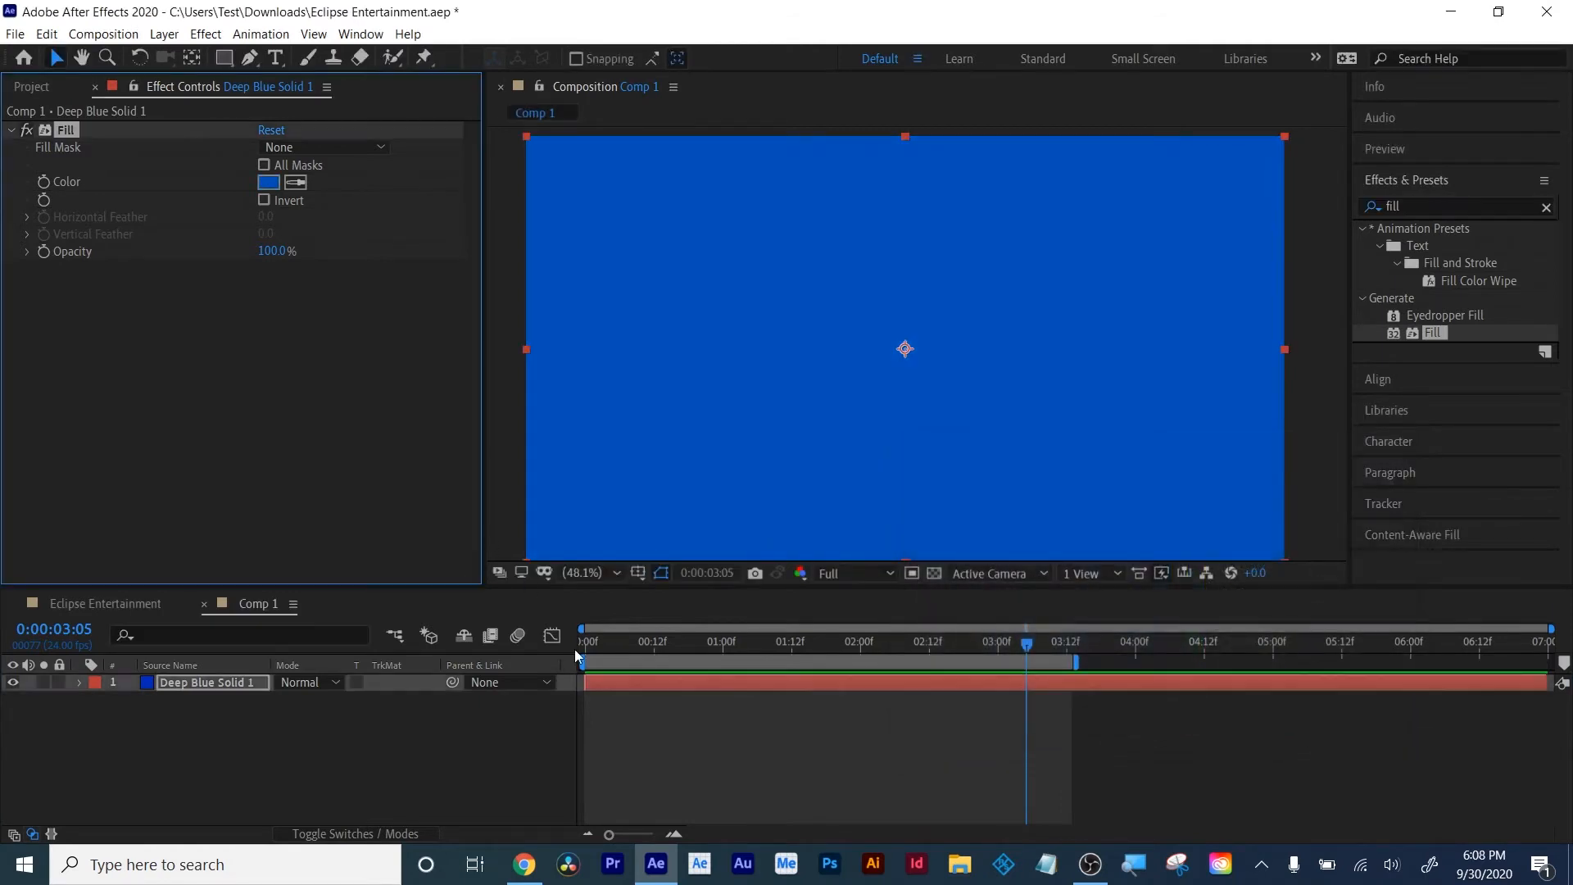
# Add the white 287 px text COMMERCIAL in the middle of Comp 1, above the blue solid
pyautogui.click(276, 58)
pyautogui.click(809, 363)
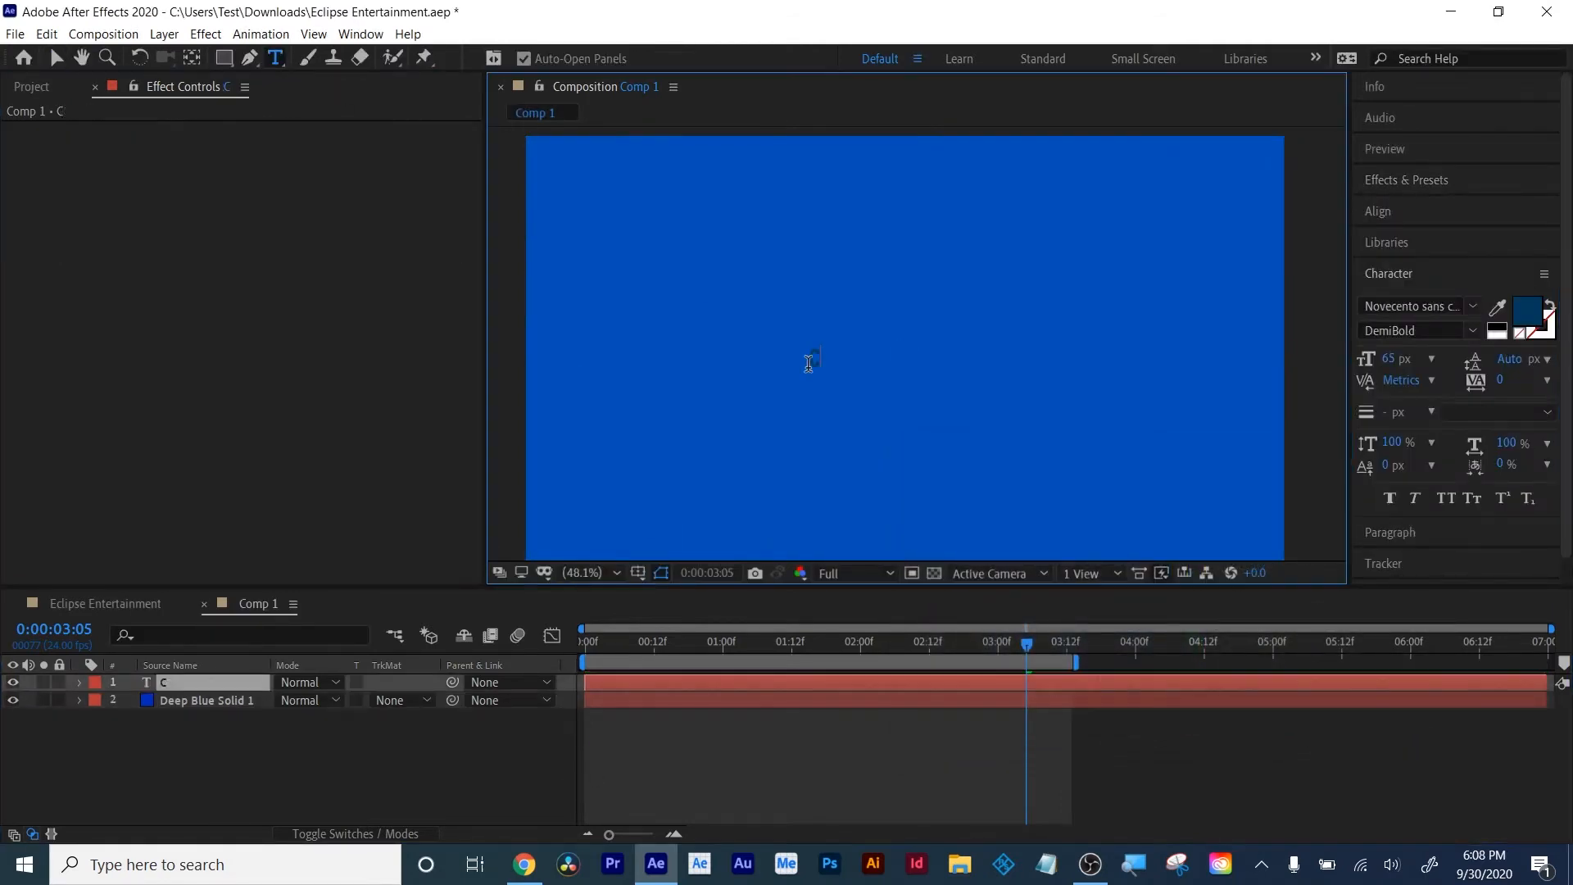
pyautogui.write('COMMERCIAL')
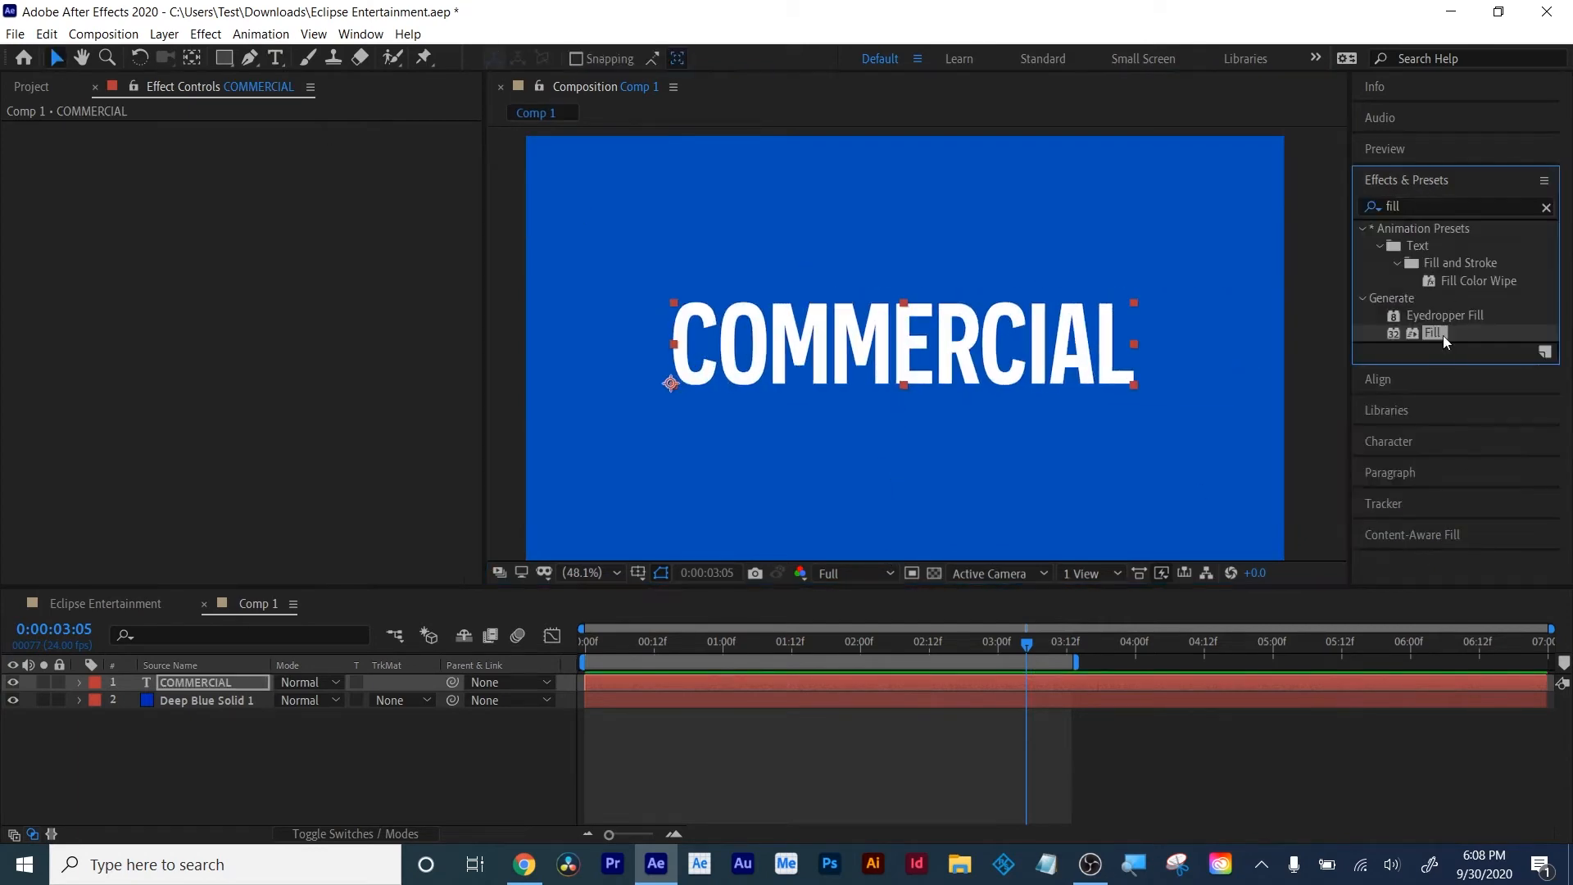
# Apply the Fill effect to the COMMERCIAL text layer and set its Fill color to white (FFFFFF)
pyautogui.moveTo(1427, 329); pyautogui.dragTo(906, 680)
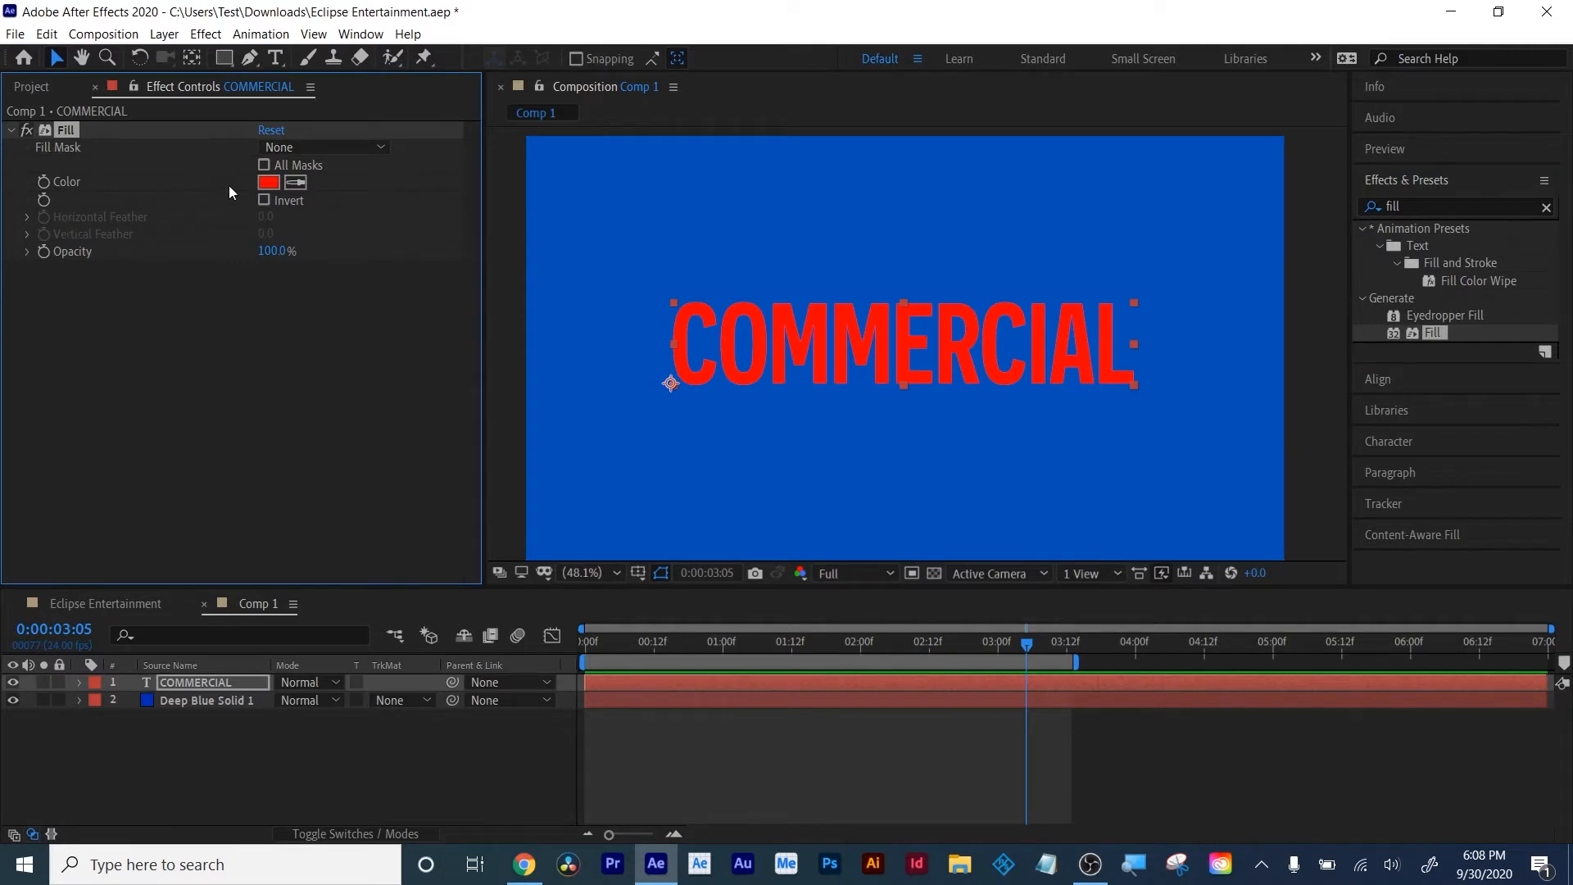
pyautogui.click(268, 182)
pyautogui.moveTo(911, 497); pyautogui.dragTo(913, 475)
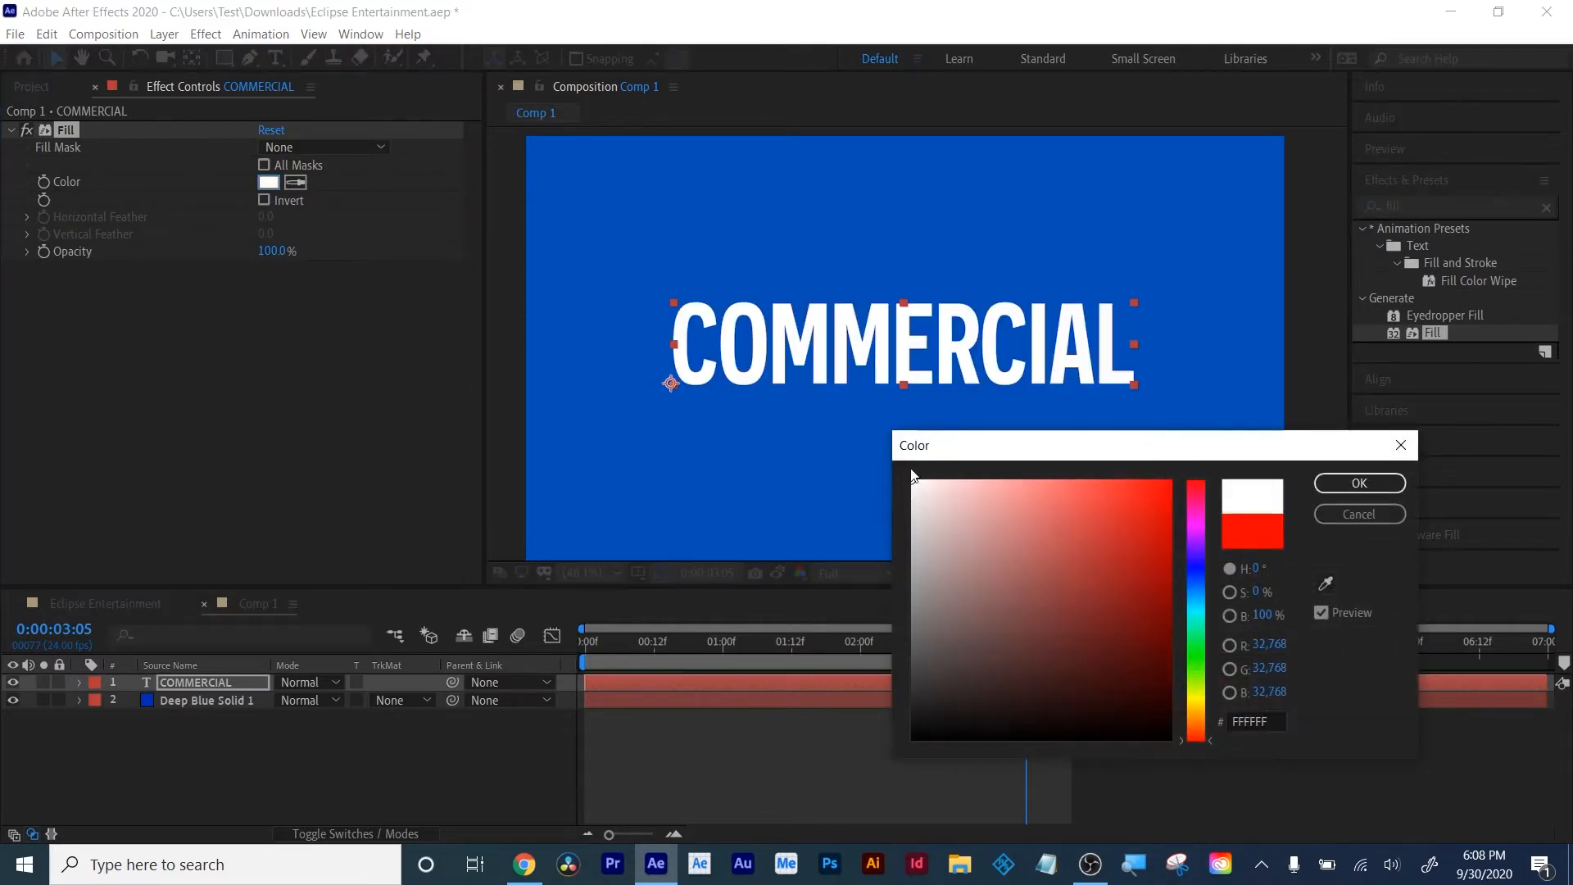
pyautogui.click(1356, 513)
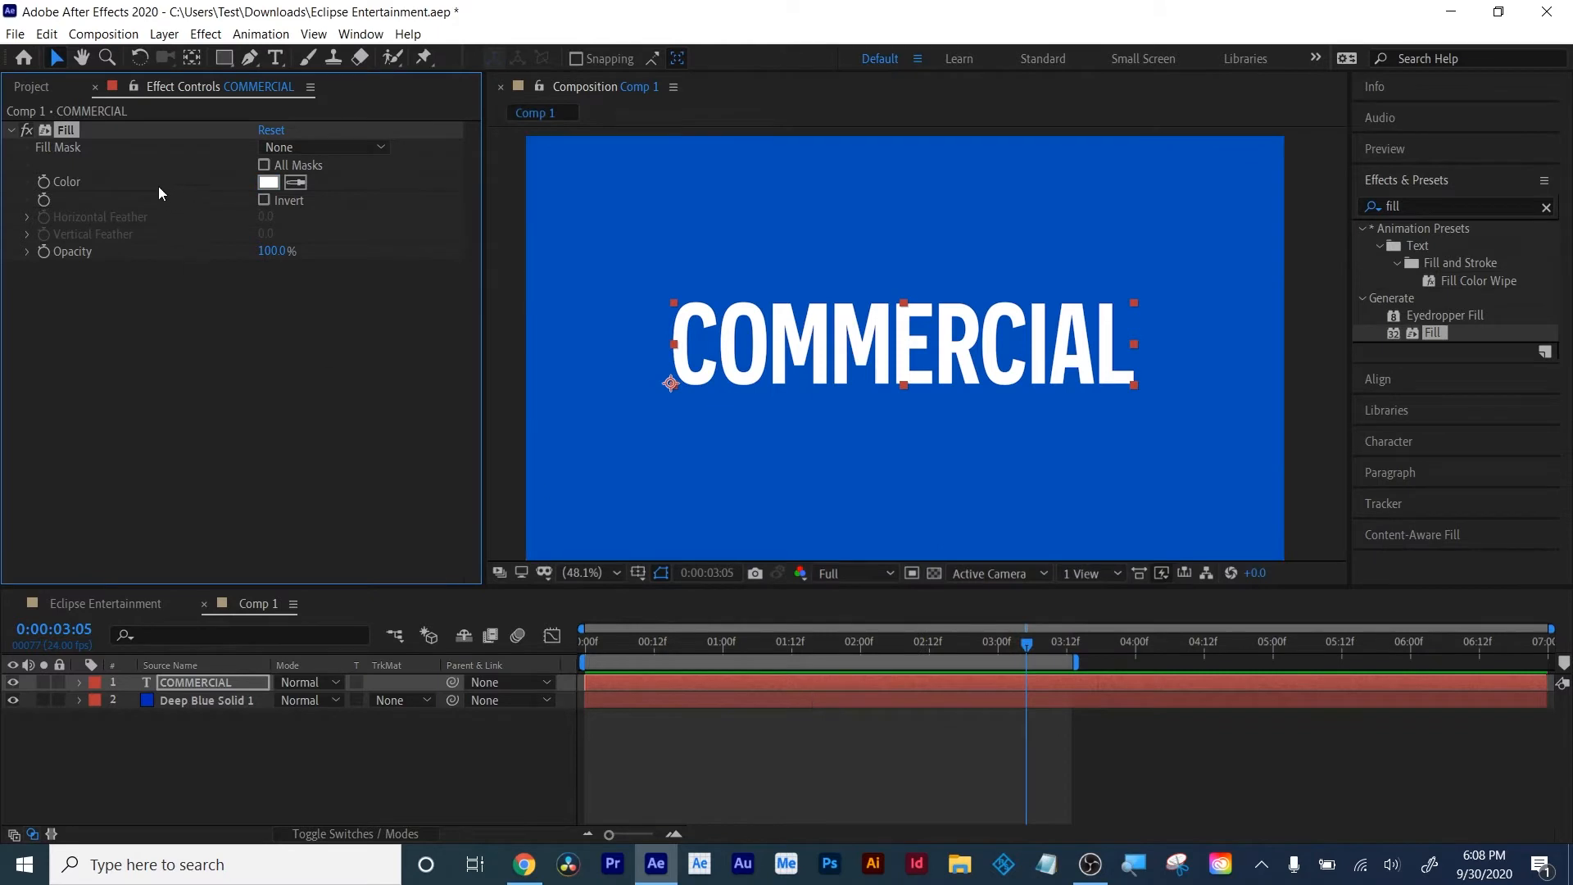
# Enable Fill Color keyframing on both the COMMERCIAL layer and the deep blue solid, and reveal their keyframes in the timeline
pyautogui.click(45, 186)
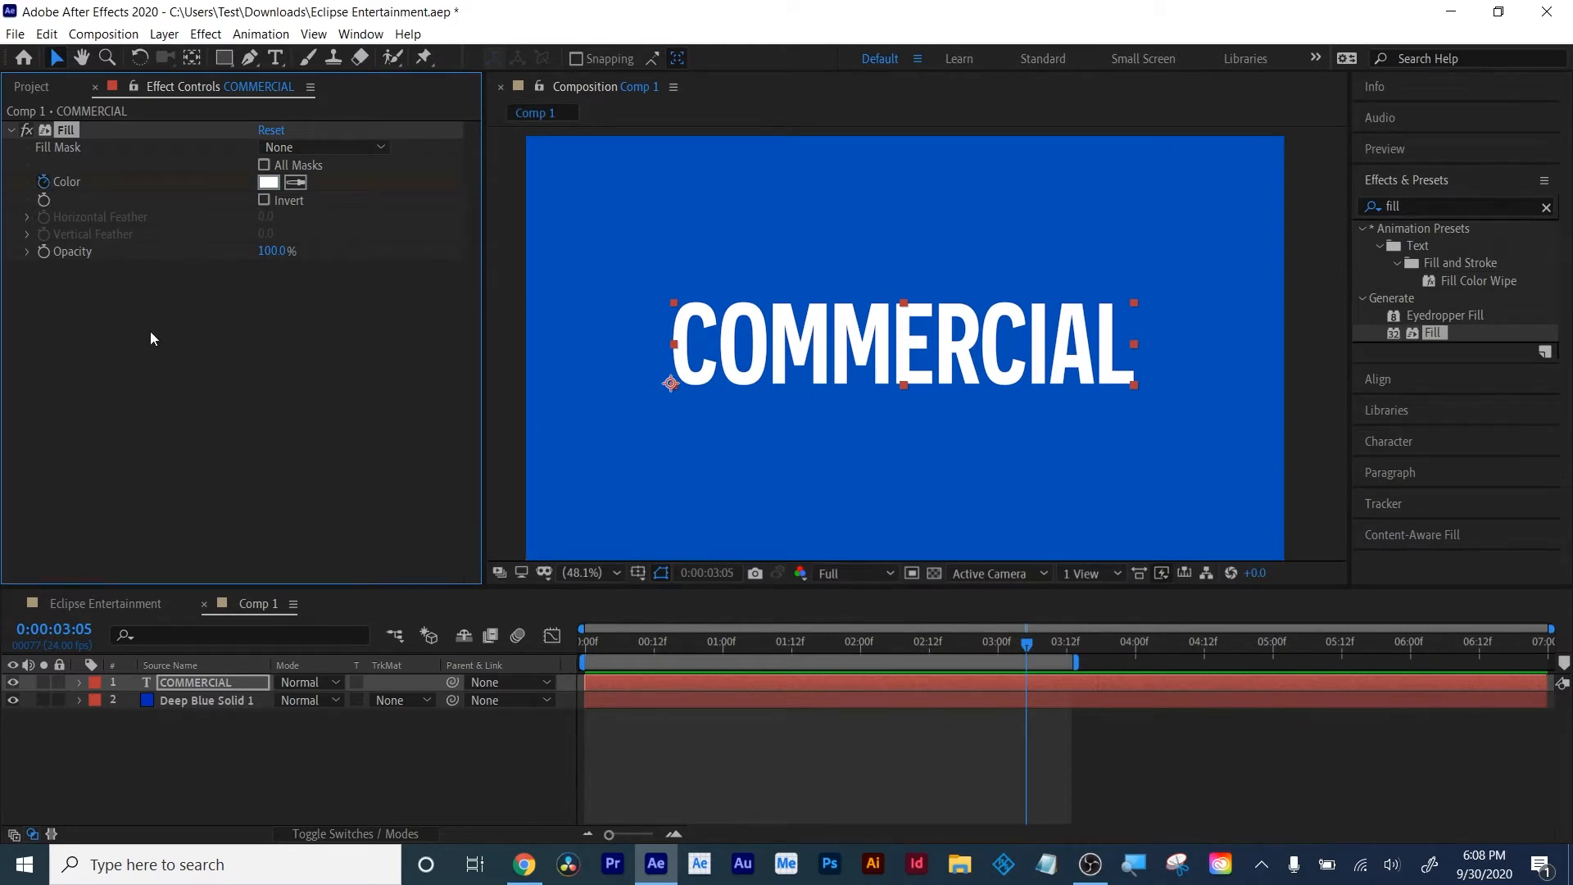
pyautogui.click(216, 703)
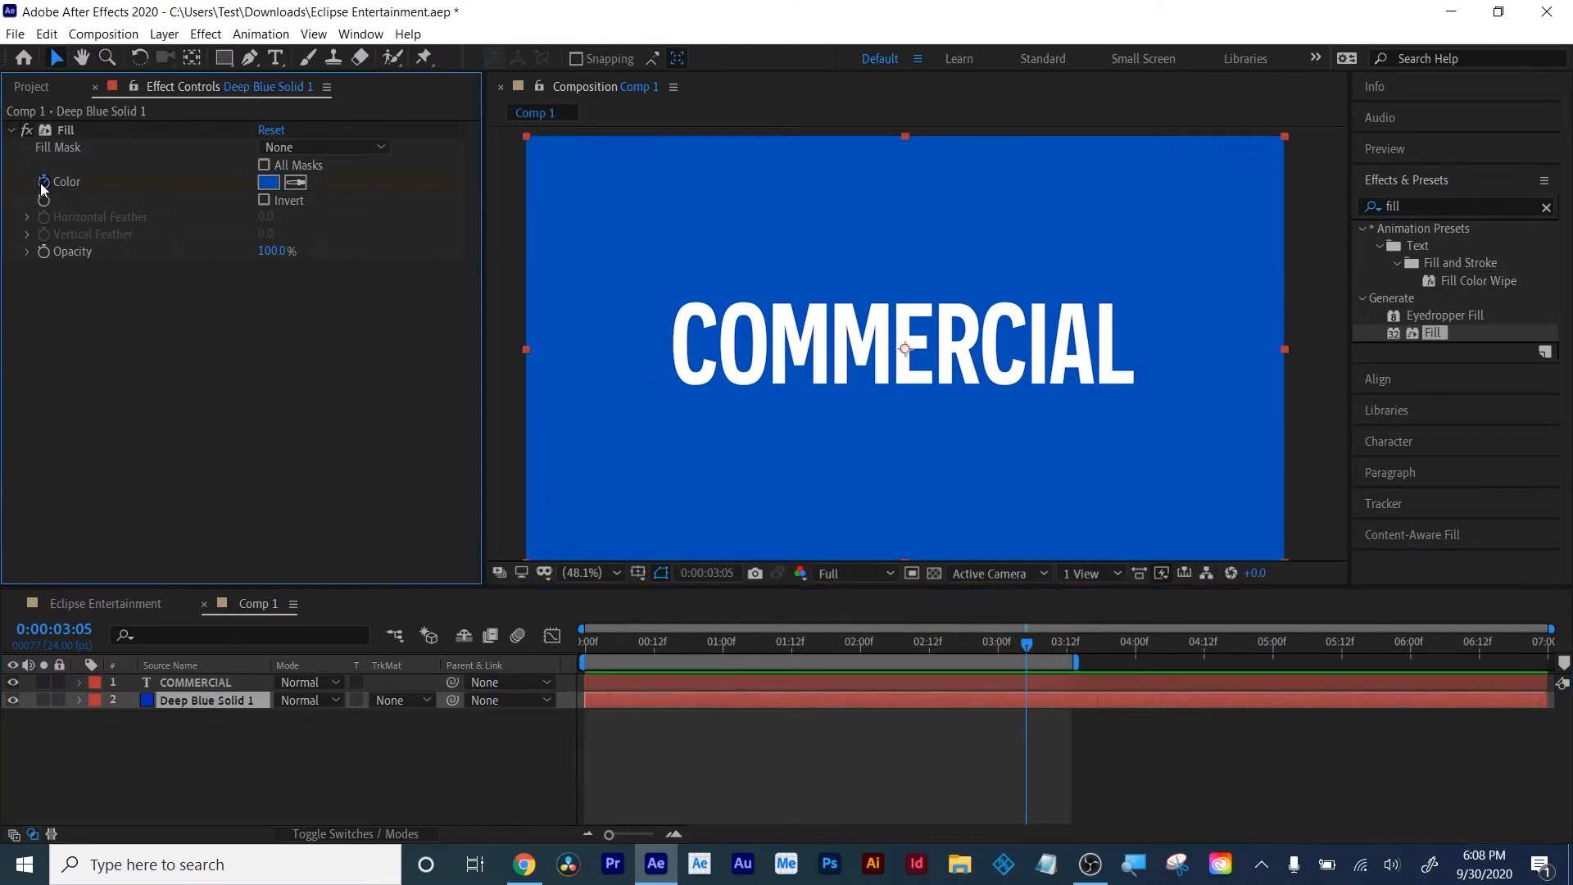
pyautogui.click(685, 681)
pyautogui.keyDown('shift'); pyautogui.click(684, 702); pyautogui.keyUp('shift')
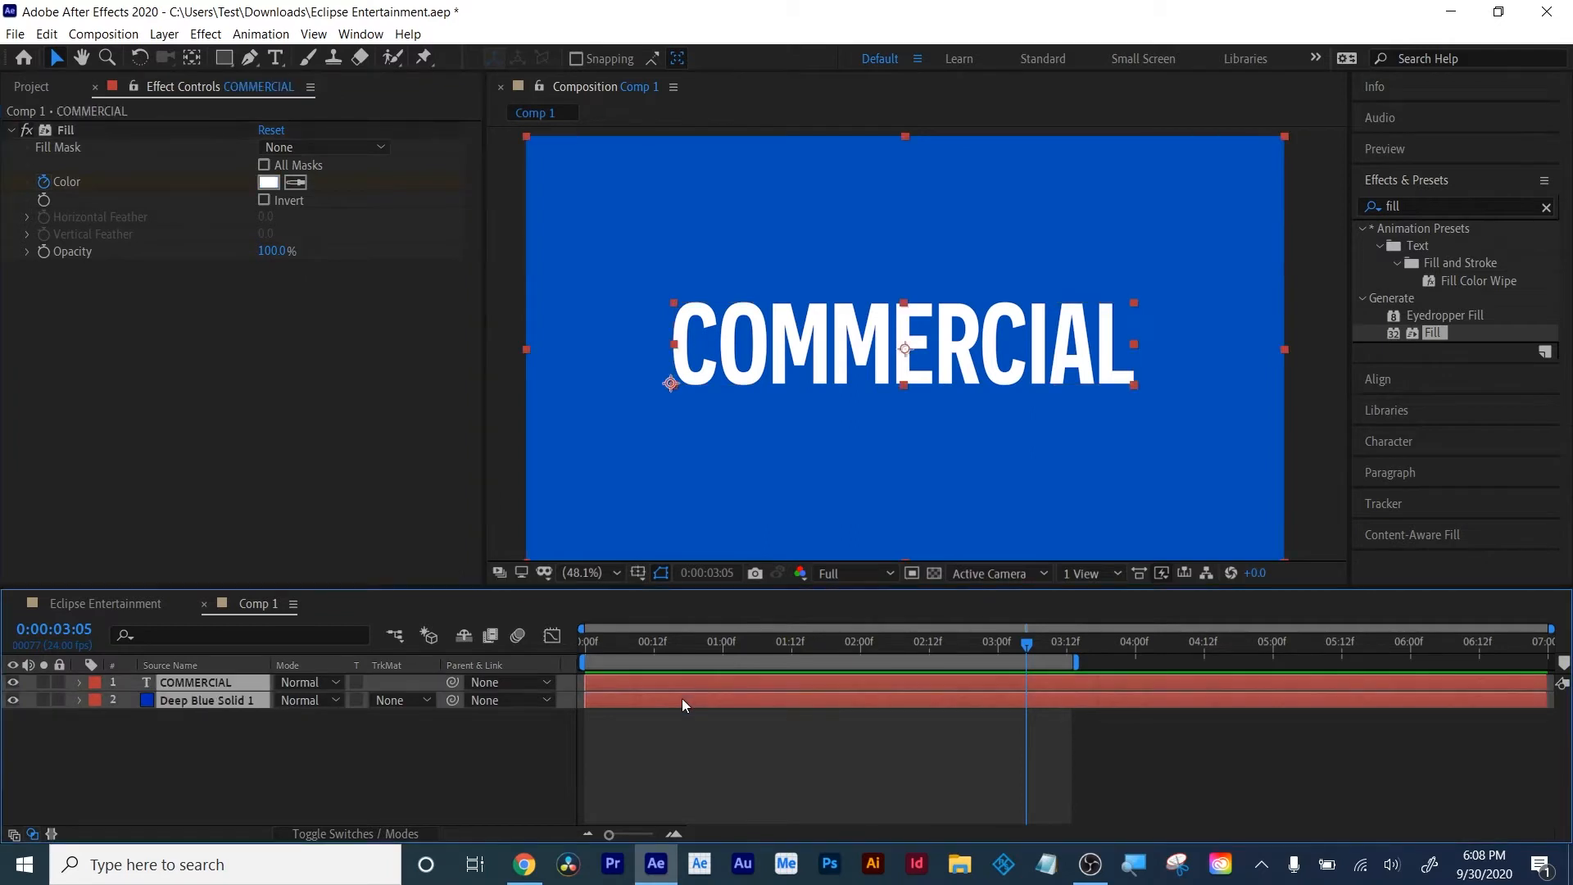
pyautogui.press('u')
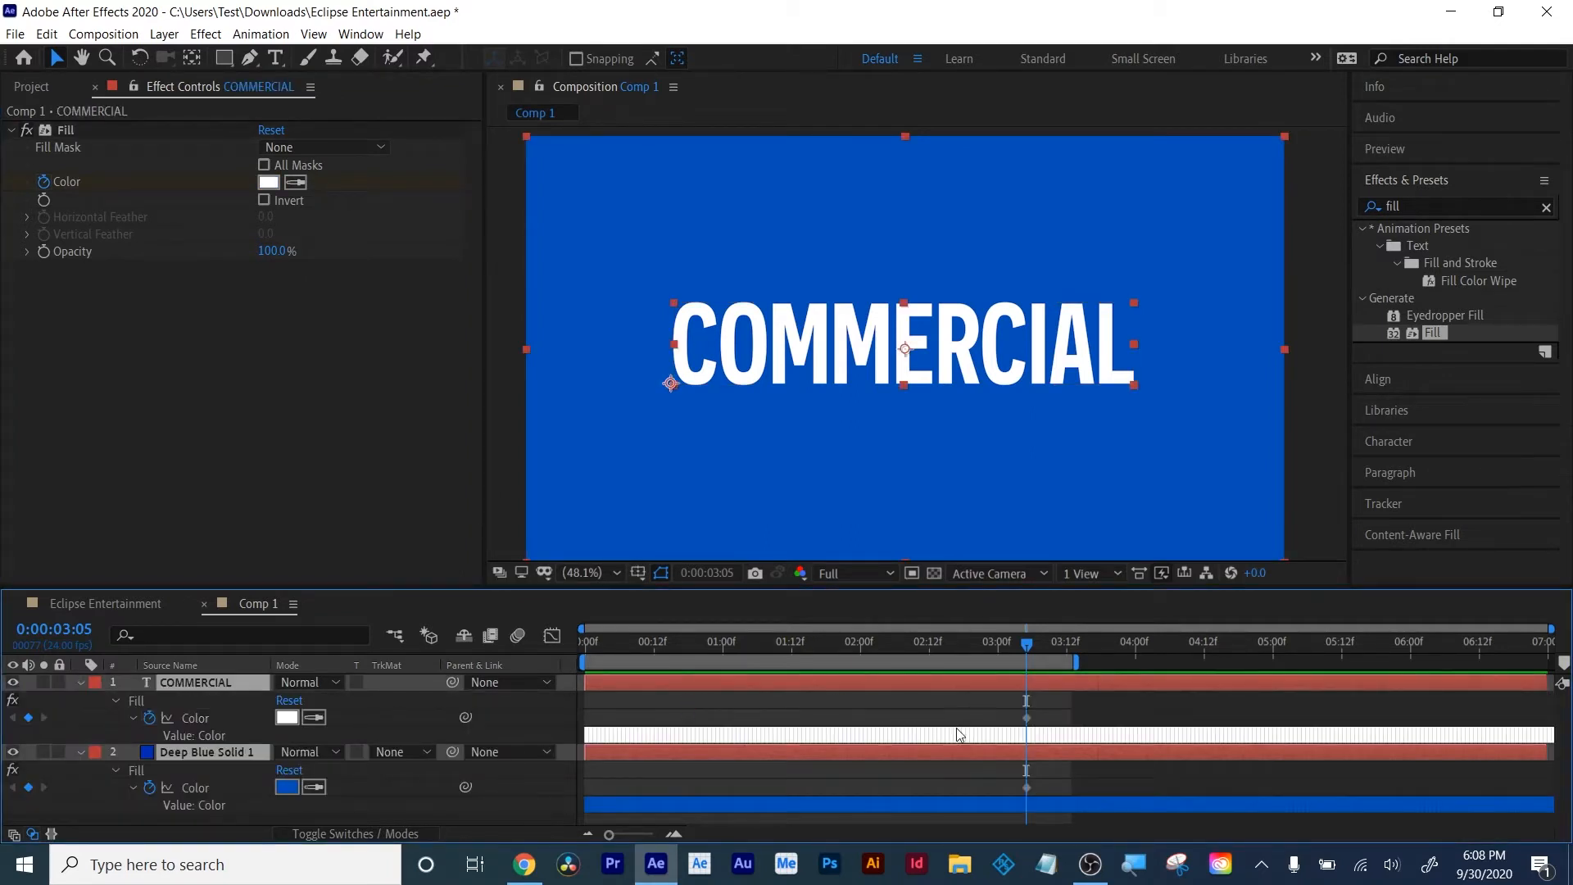
# Move the Fill Color keyframes of both layers to the start of the composition and return the current time to 0:00:00:00
pyautogui.moveTo(1054, 703); pyautogui.dragTo(935, 787)
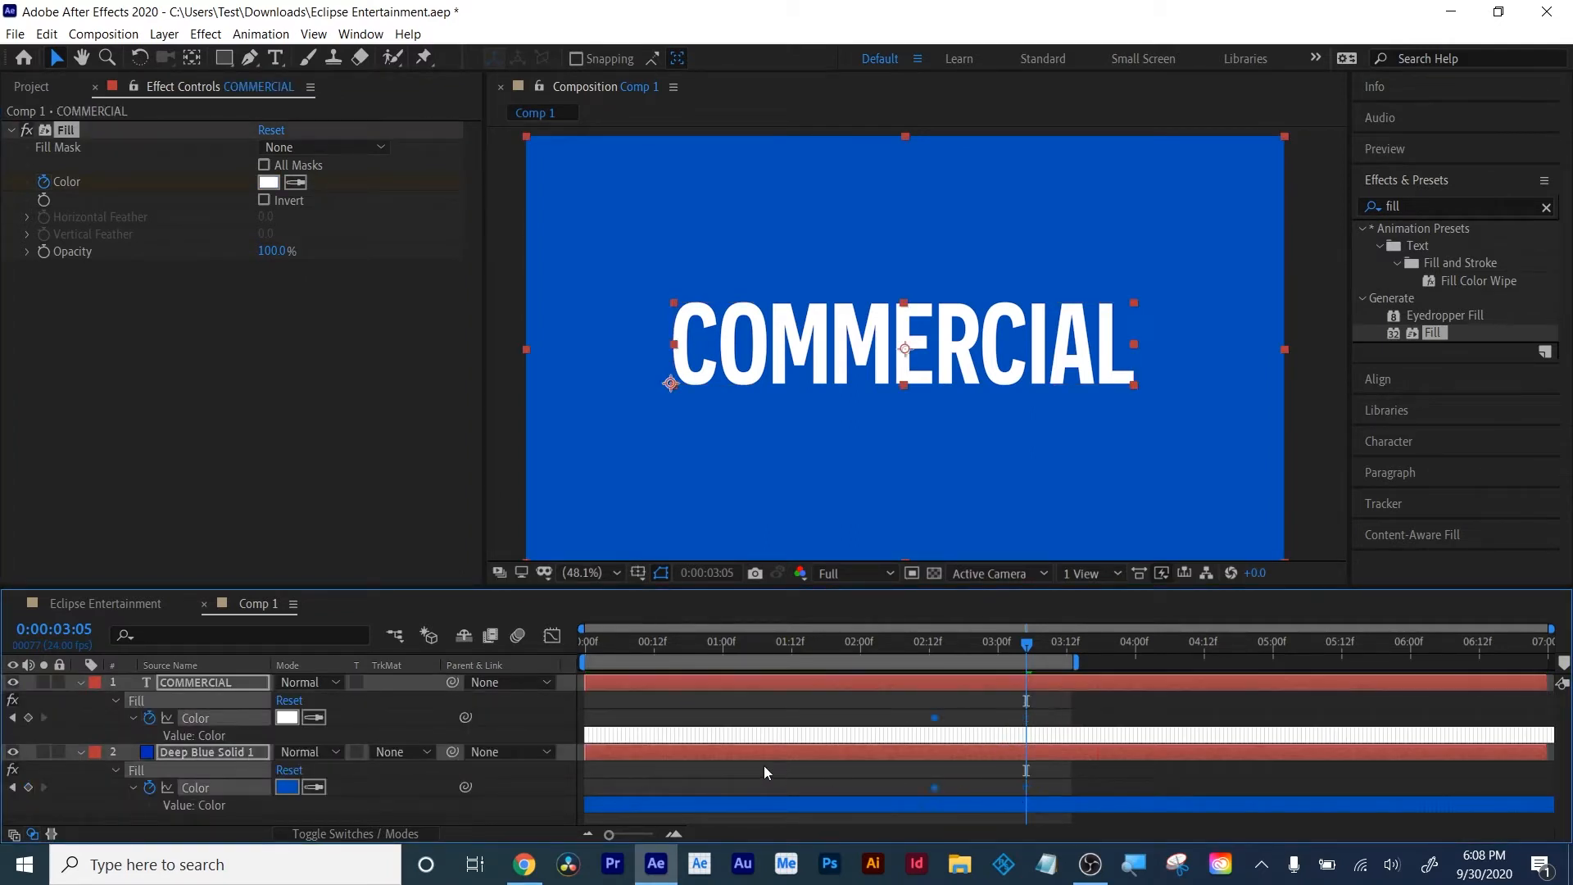
pyautogui.moveTo(620, 768); pyautogui.dragTo(588, 765)
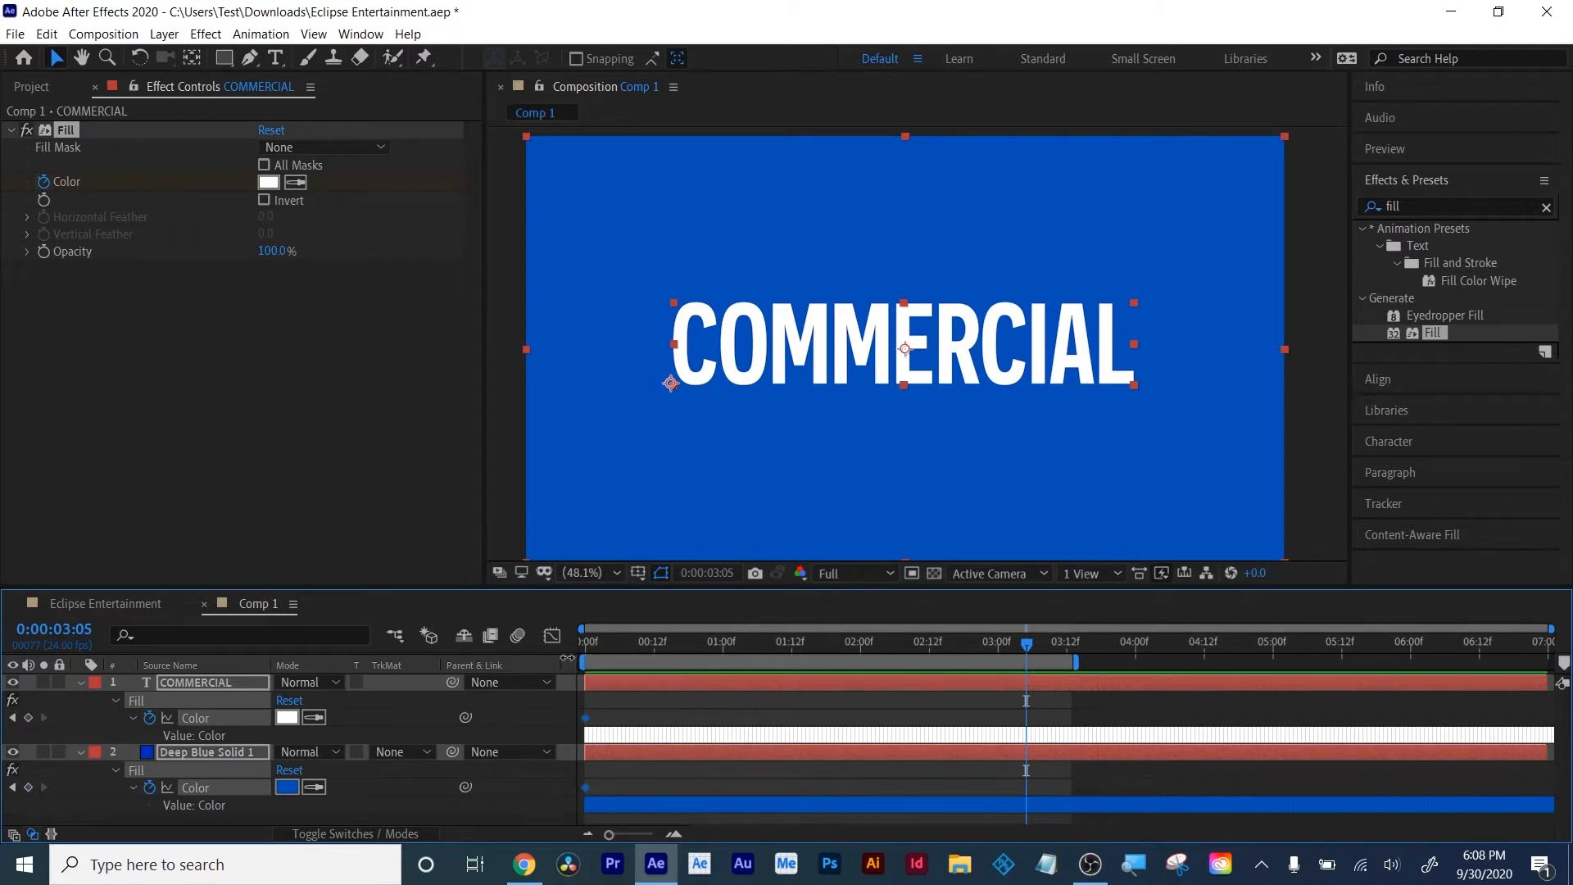
pyautogui.moveTo(602, 645); pyautogui.dragTo(583, 647)
pyautogui.click(562, 721)
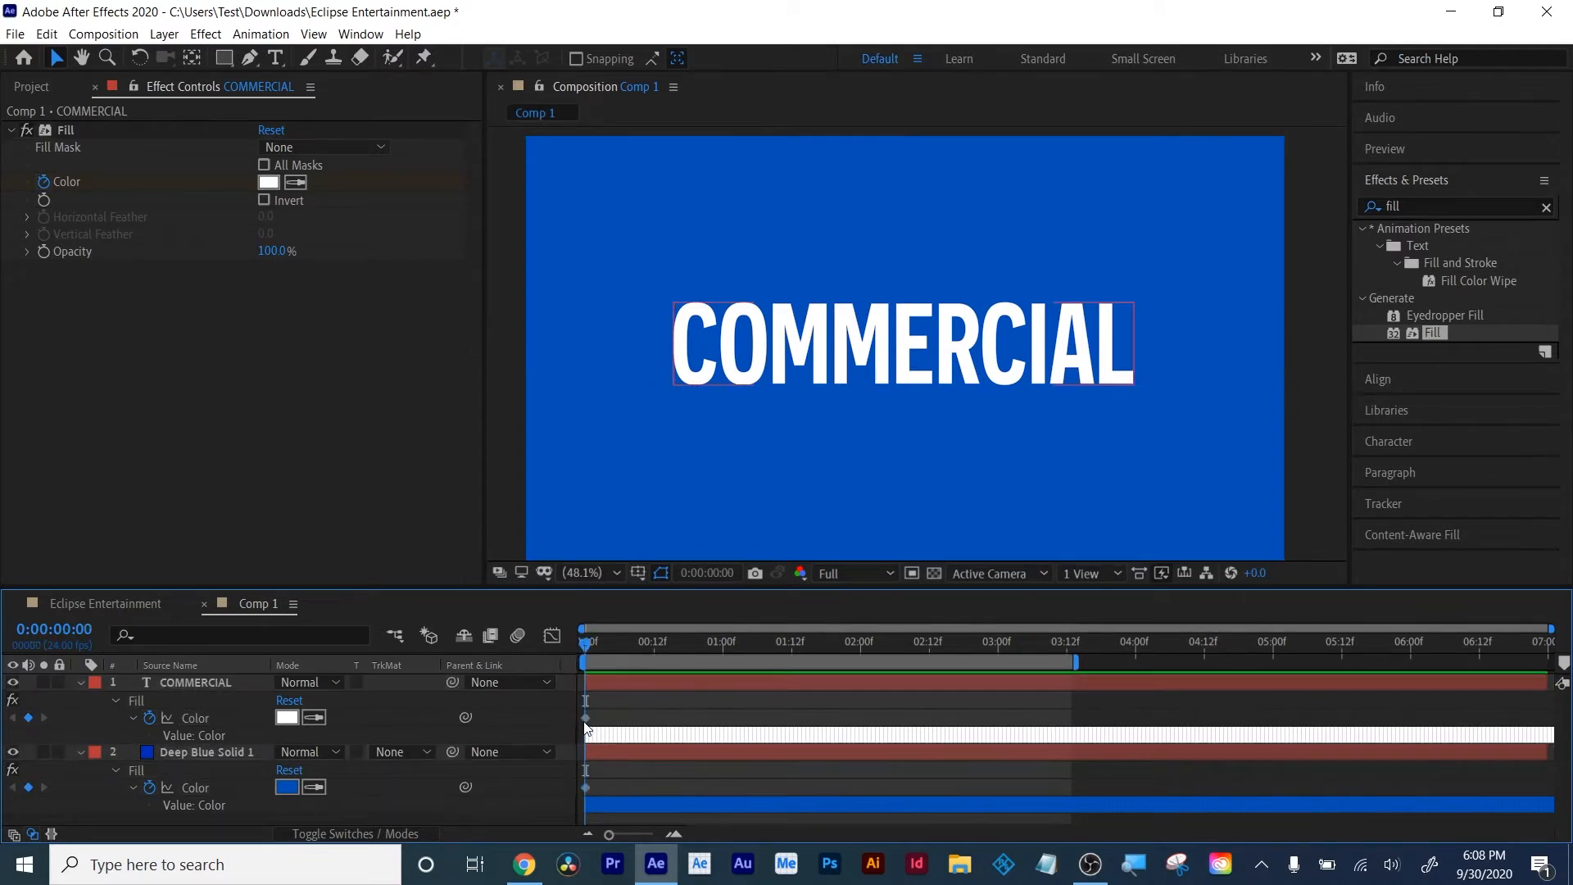
# Convert the first Fill Color keyframe on the text layer and on the solid to hold keyframes
pyautogui.click(587, 719)
pyautogui.rightClick(587, 719)
pyautogui.click(678, 627)
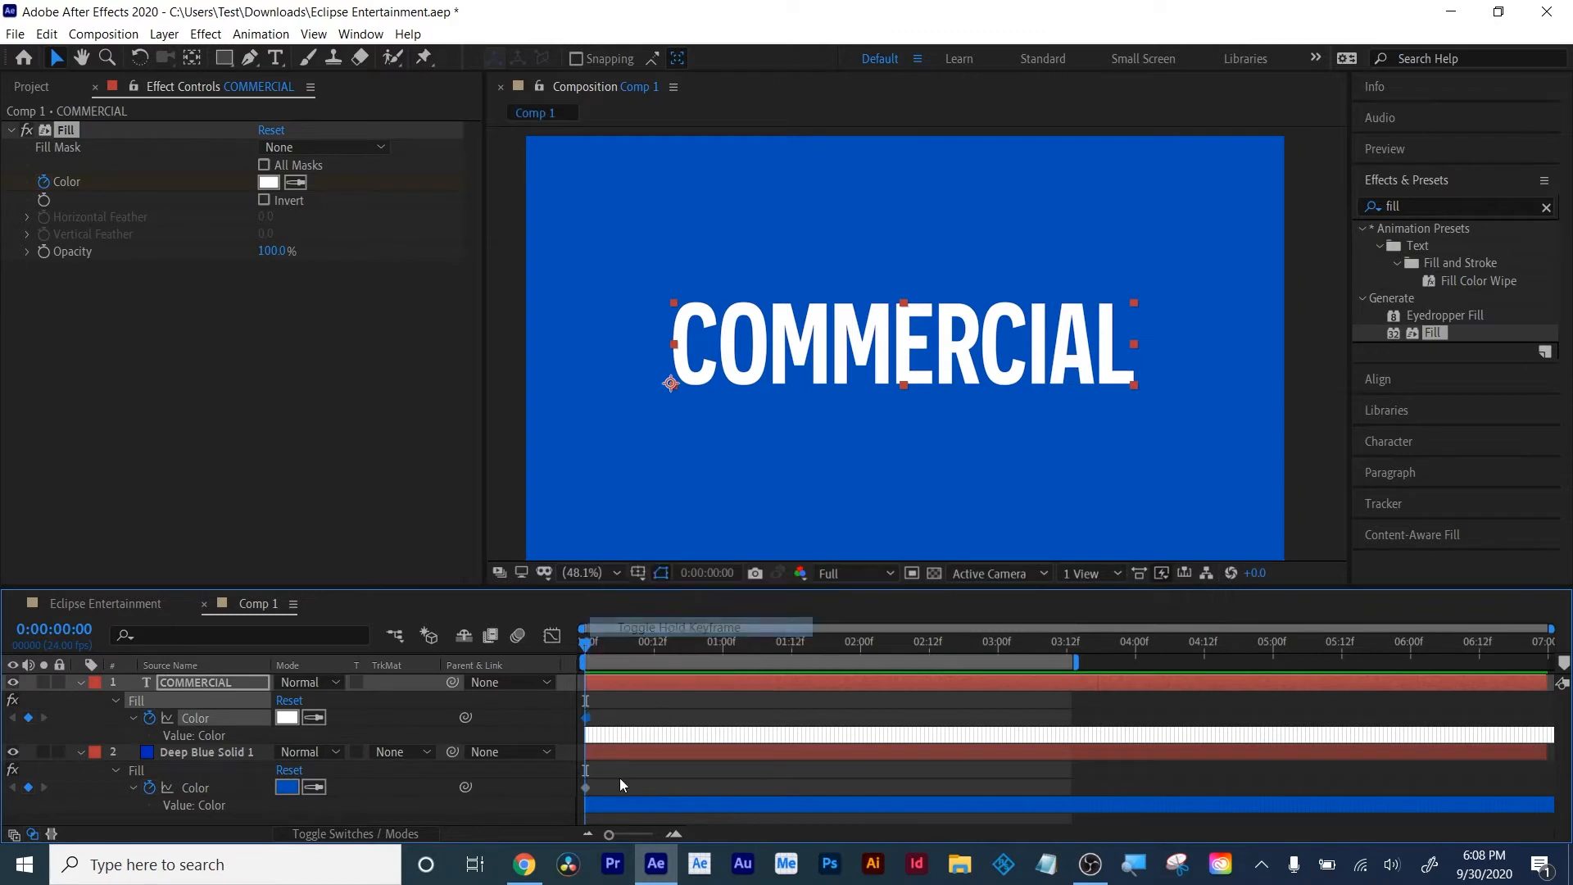
pyautogui.click(587, 787)
pyautogui.rightClick(586, 787)
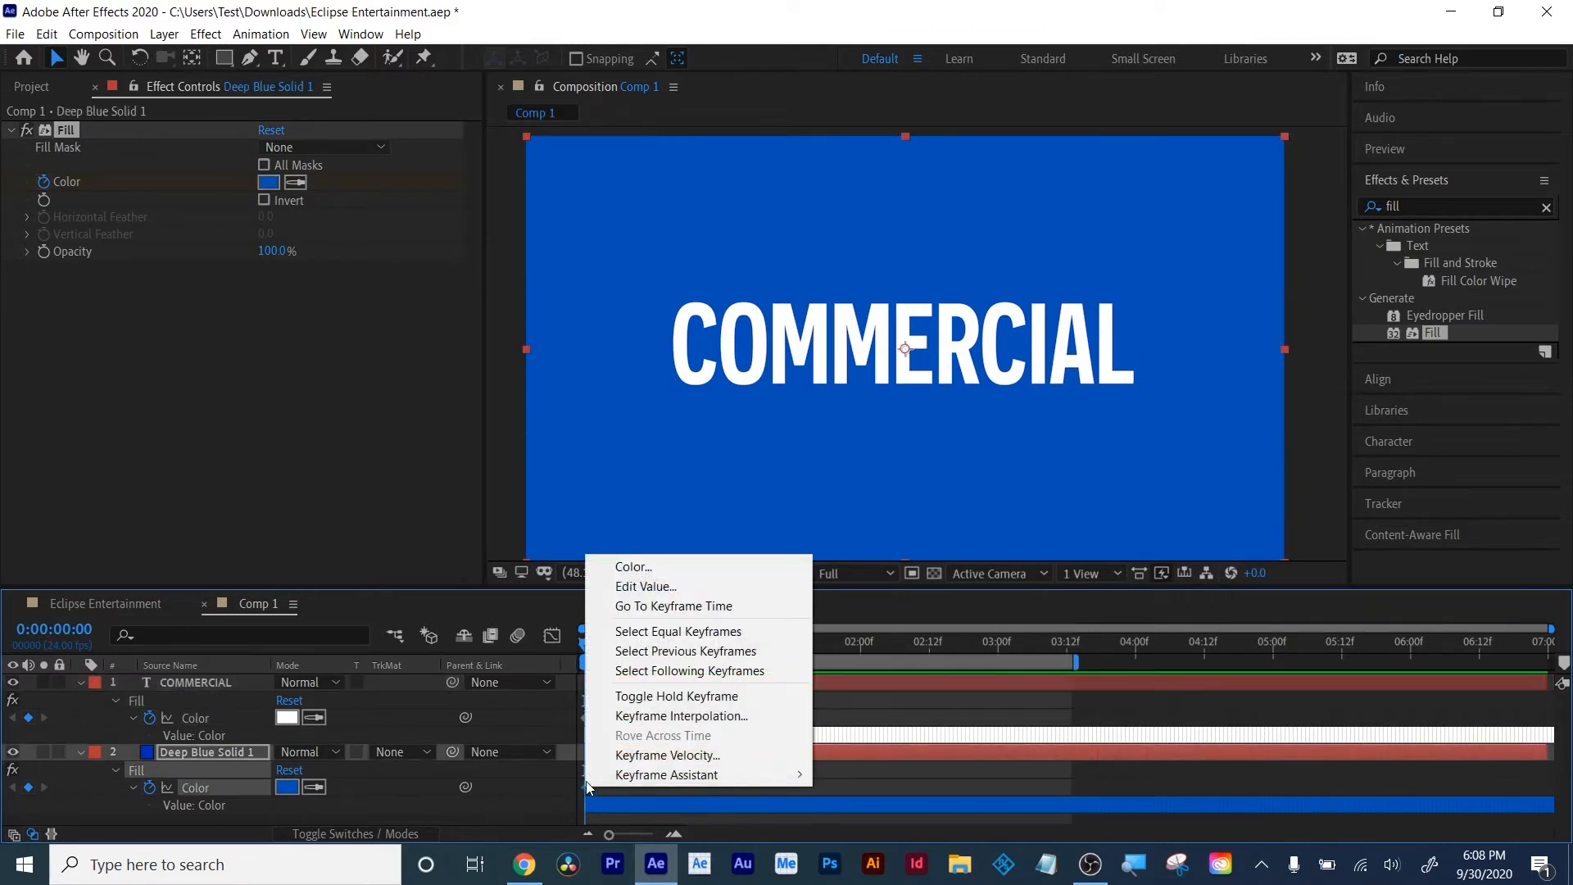
pyautogui.click(667, 696)
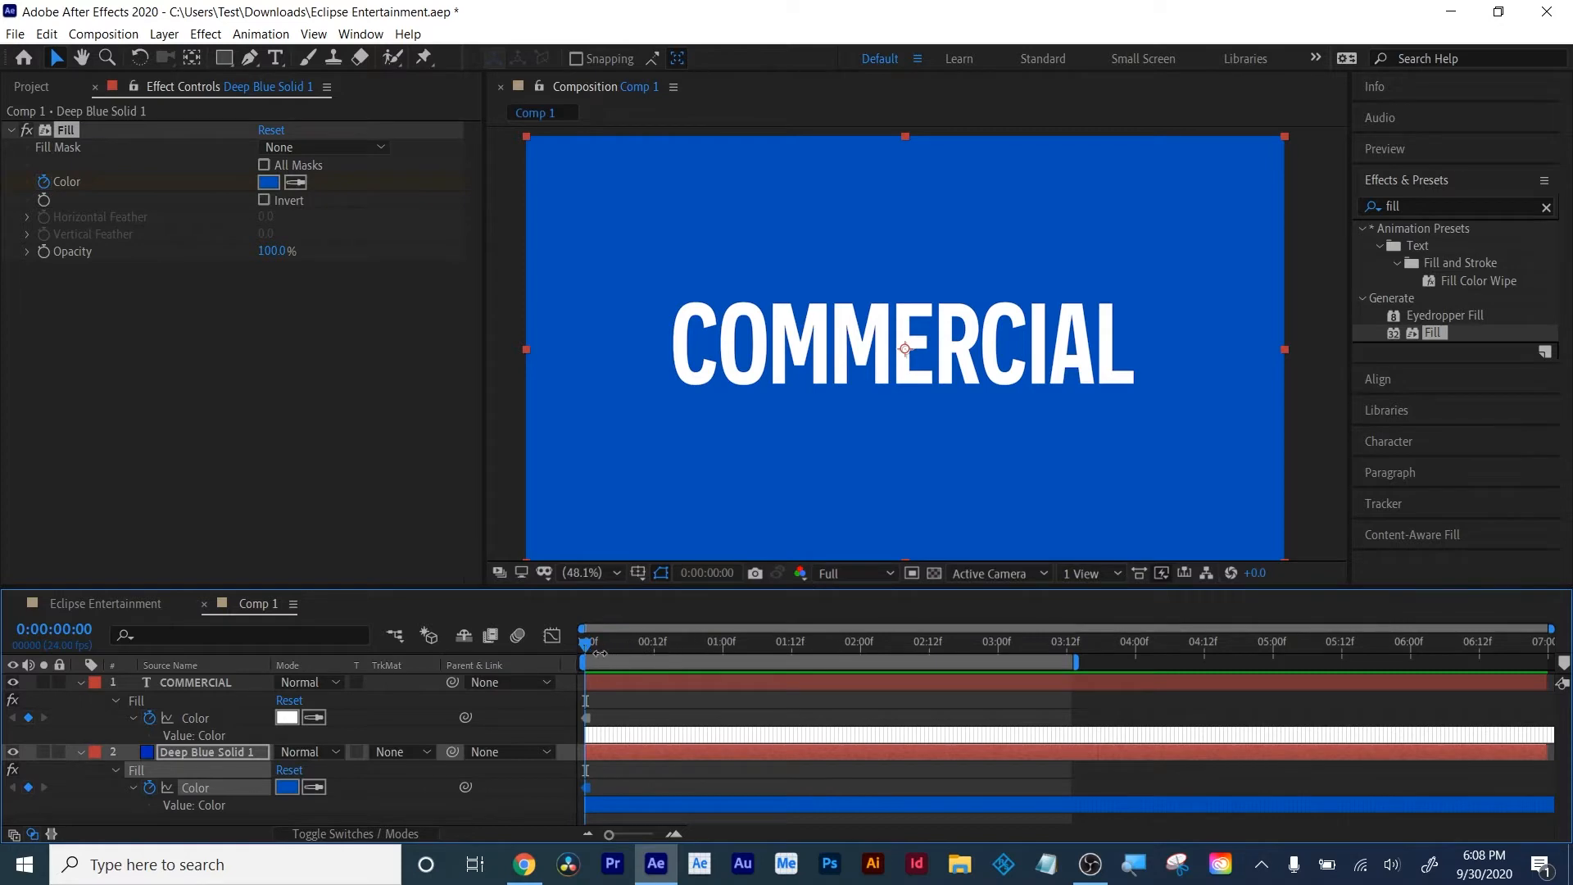
# At 0:00:00:12, set the solid's Fill color to olive yellow (ACB700) as a new keyframe
pyautogui.moveTo(602, 648); pyautogui.dragTo(655, 656)
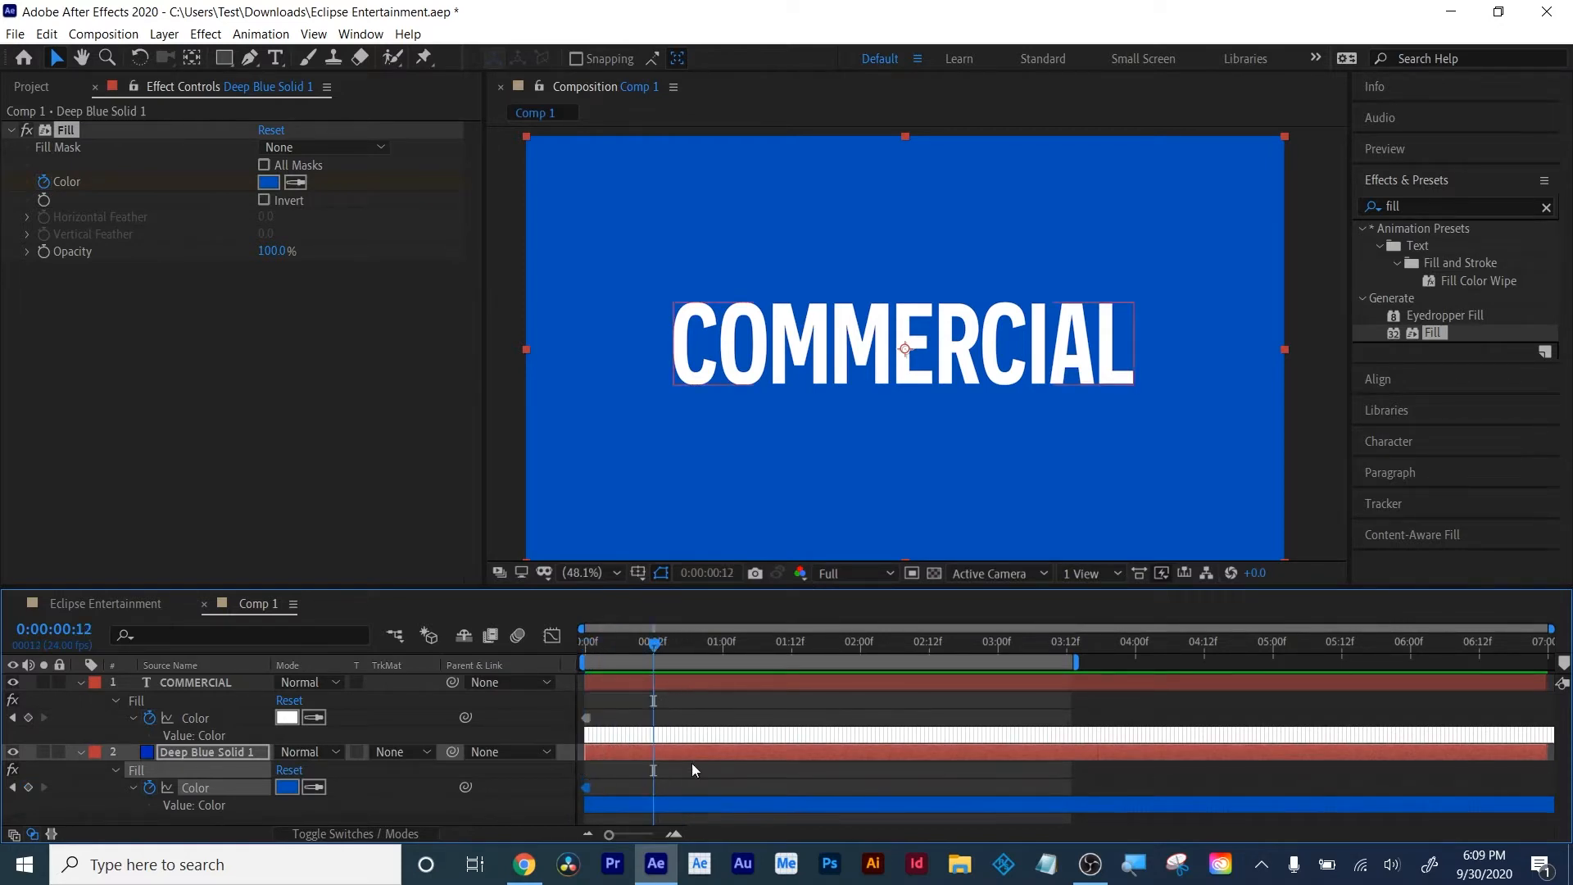
pyautogui.click(699, 805)
pyautogui.click(711, 750)
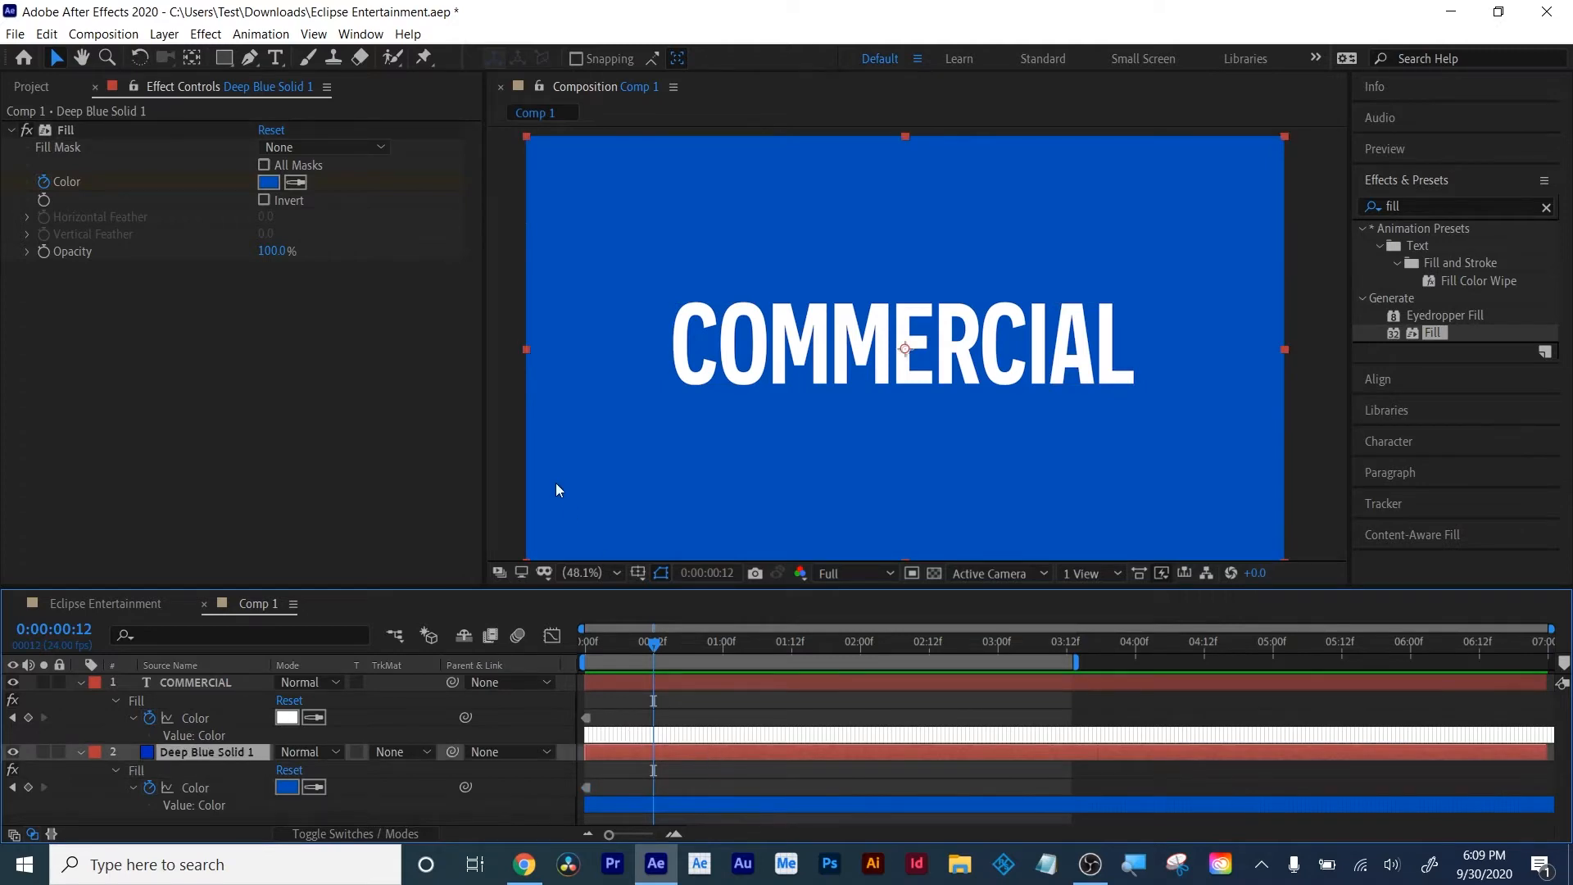
pyautogui.click(268, 181)
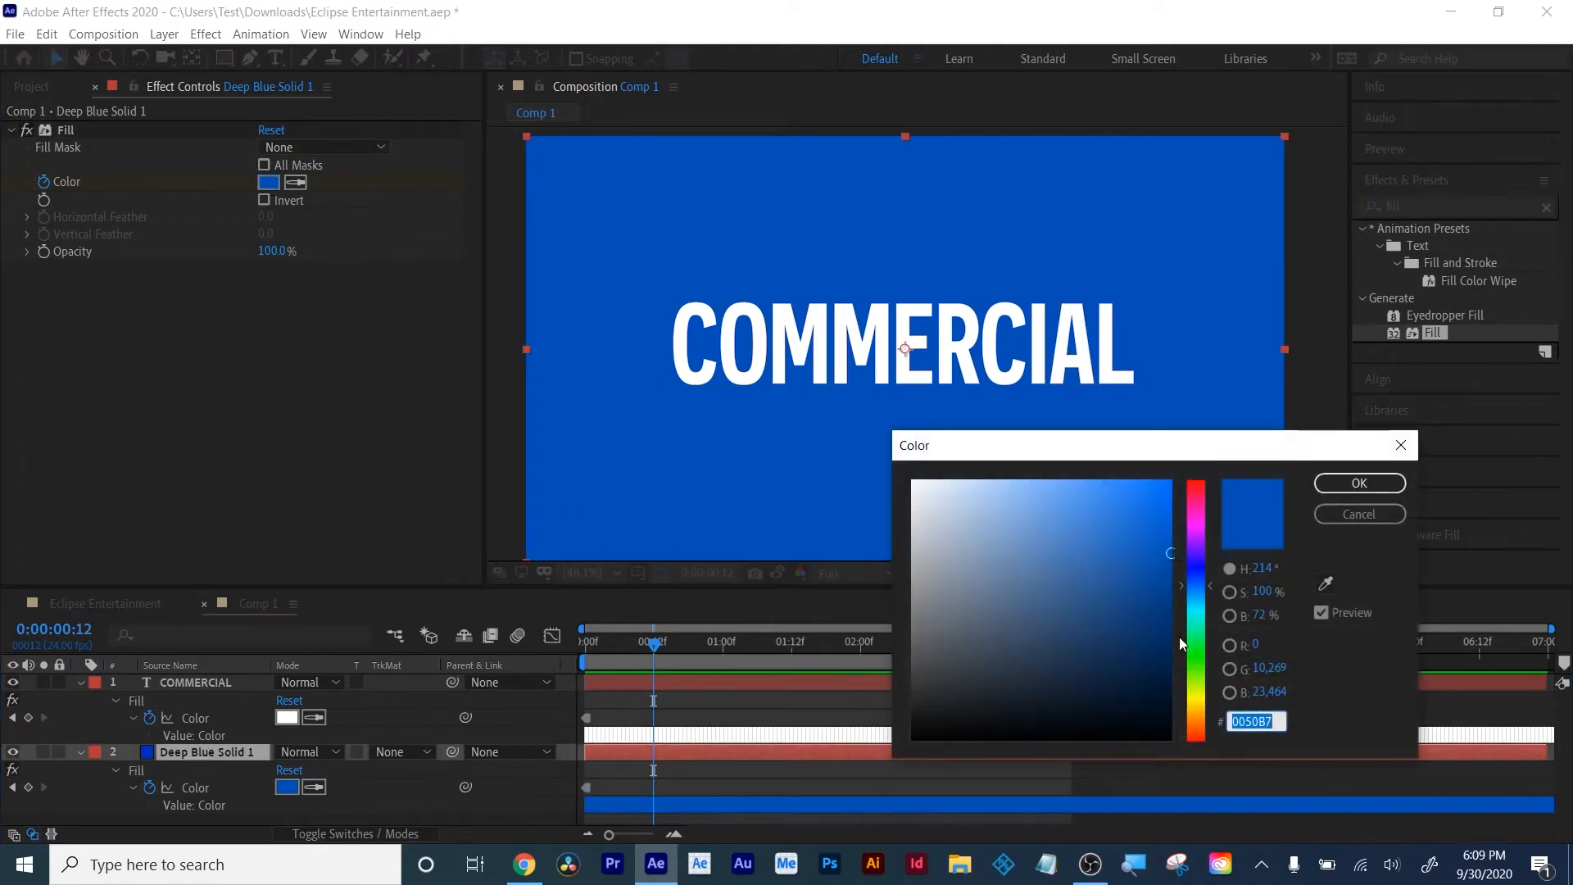
pyautogui.click(1190, 692)
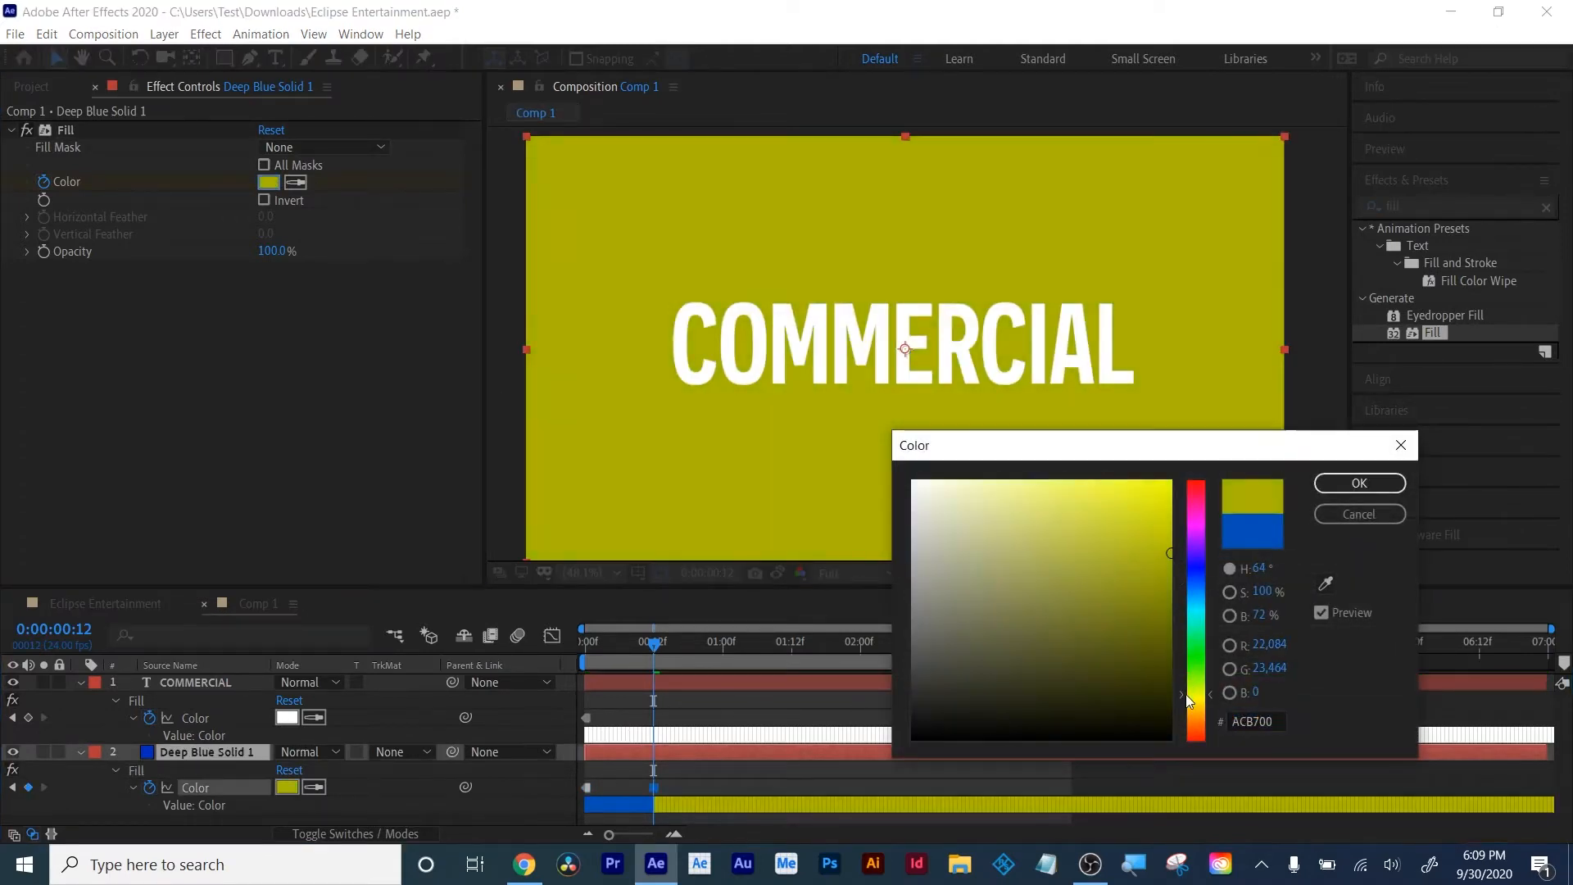
pyautogui.click(1359, 483)
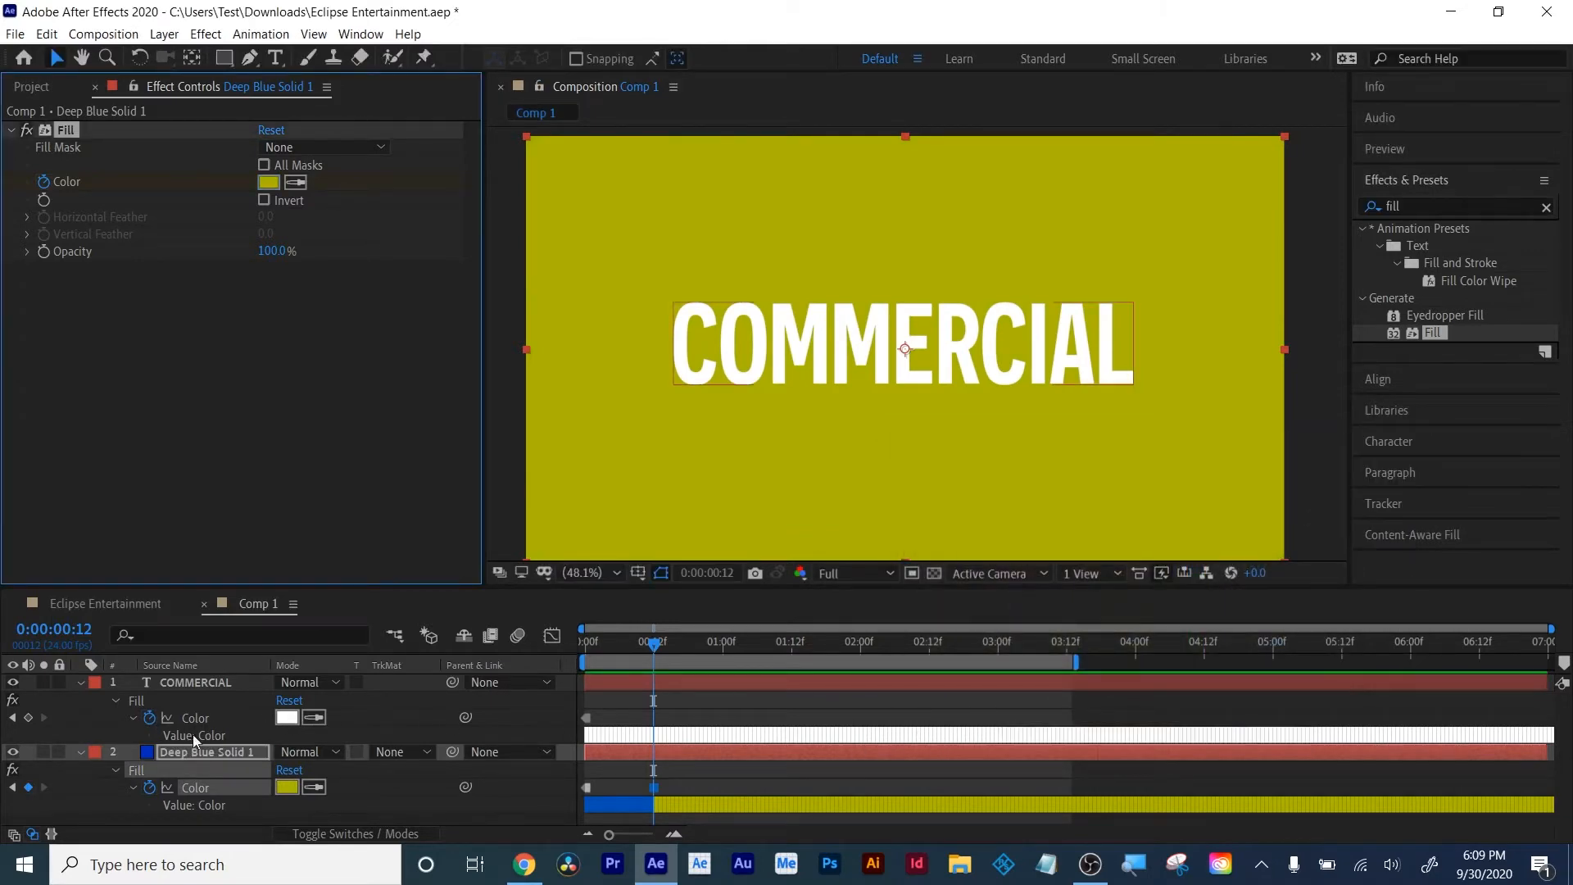
# At 0:00:00:12, keyframe the COMMERCIAL text's Fill color to a deep violet-blue
pyautogui.click(701, 677)
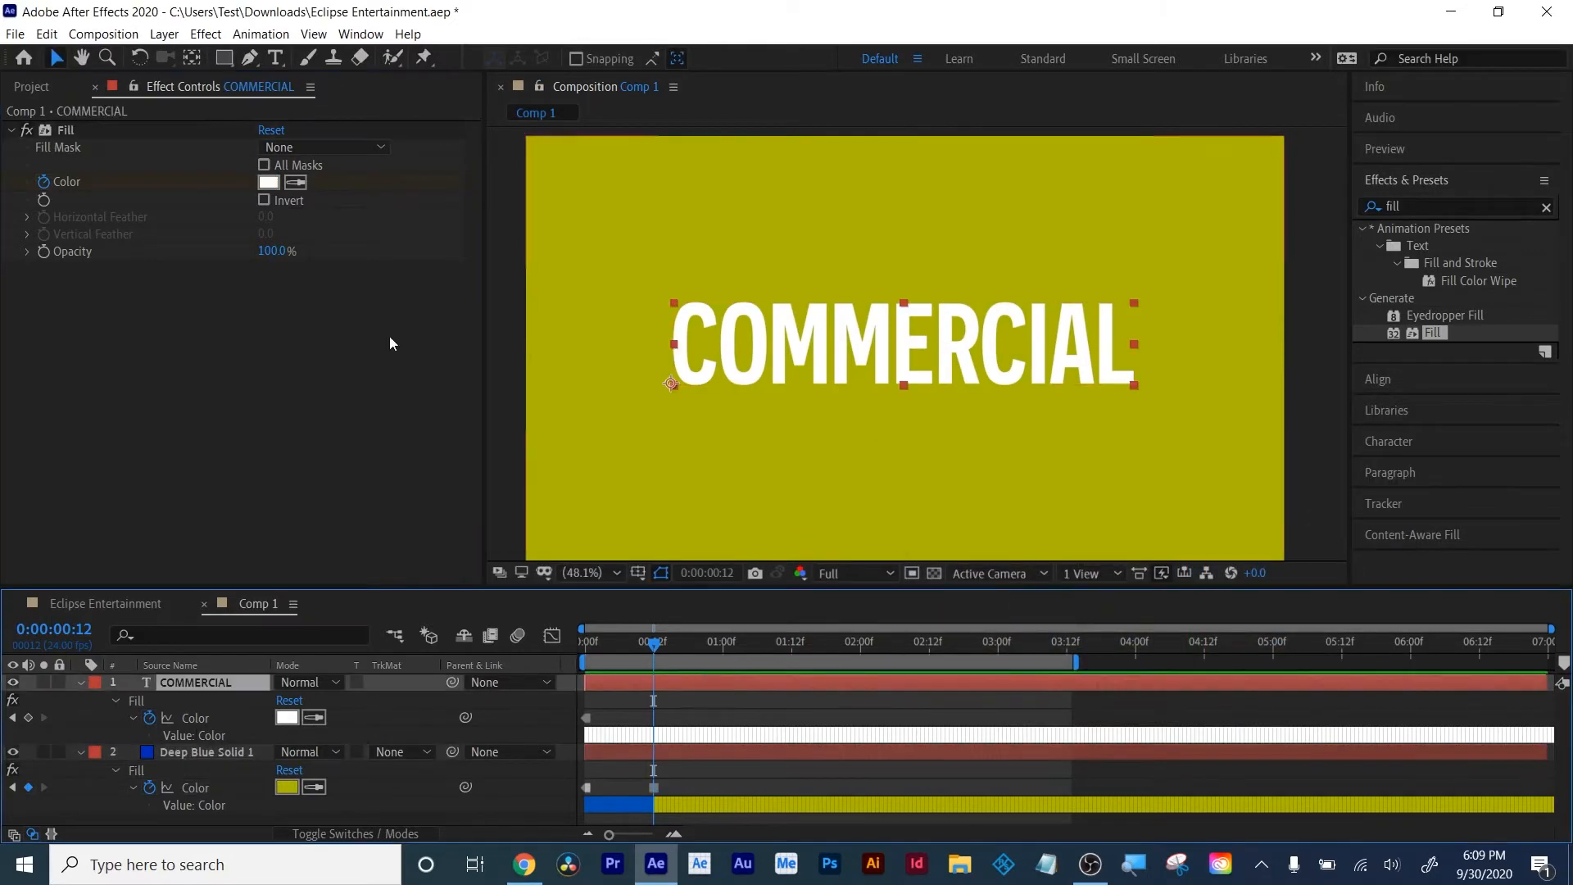
pyautogui.click(267, 182)
pyautogui.moveTo(1194, 575); pyautogui.dragTo(1208, 558)
pyautogui.click(1170, 542)
pyautogui.click(1359, 483)
# At 0:00:01:04, keyframe the solid's Fill color to bright red
pyautogui.moveTo(654, 645); pyautogui.dragTo(739, 640)
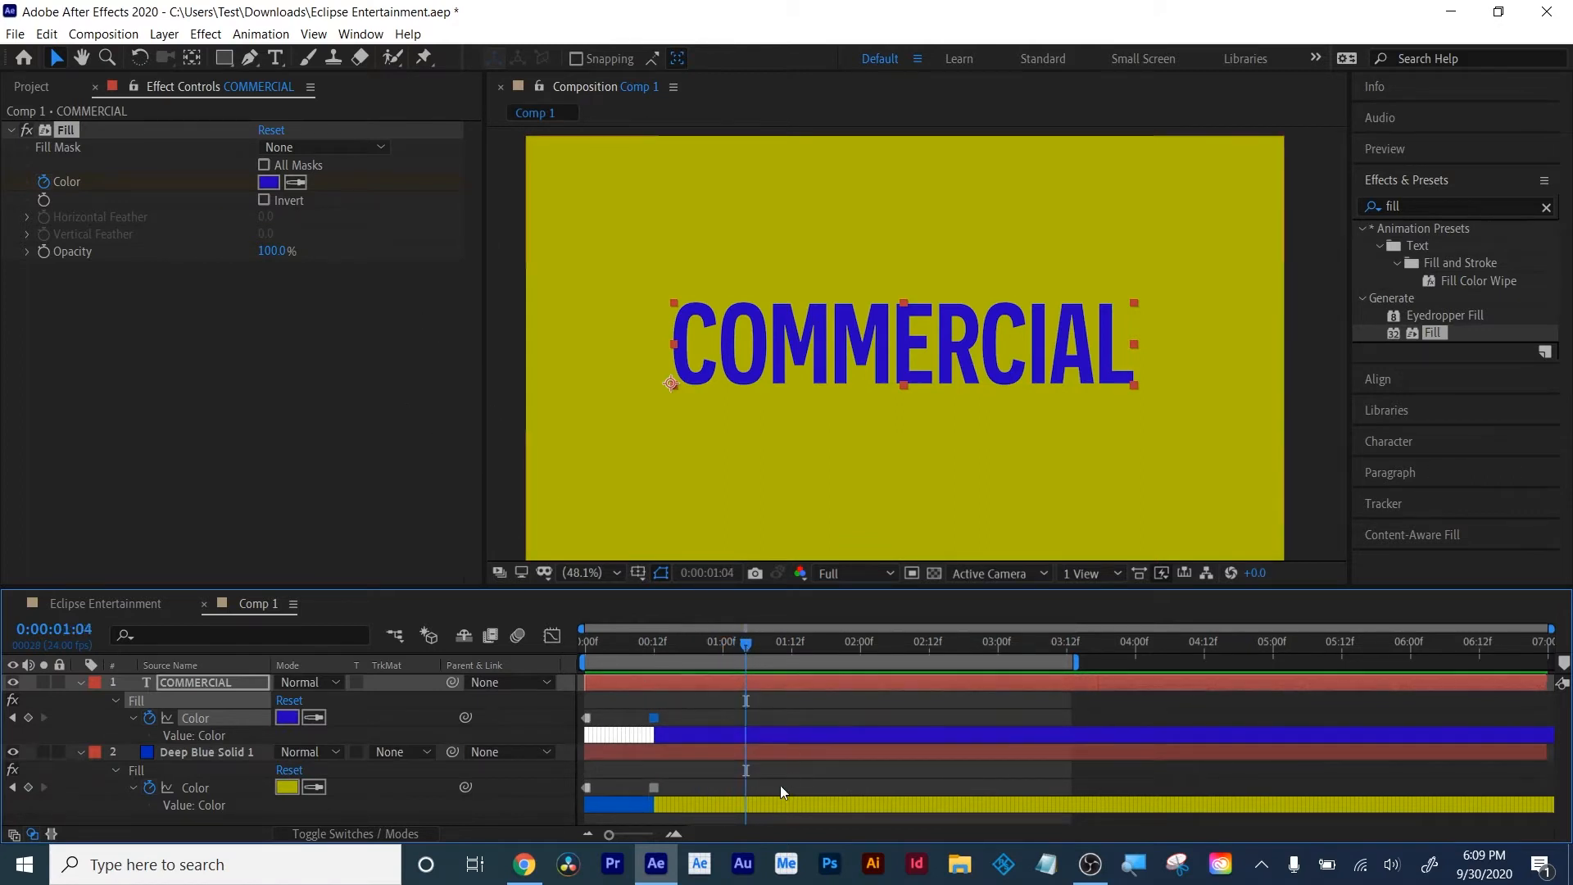
pyautogui.click(788, 755)
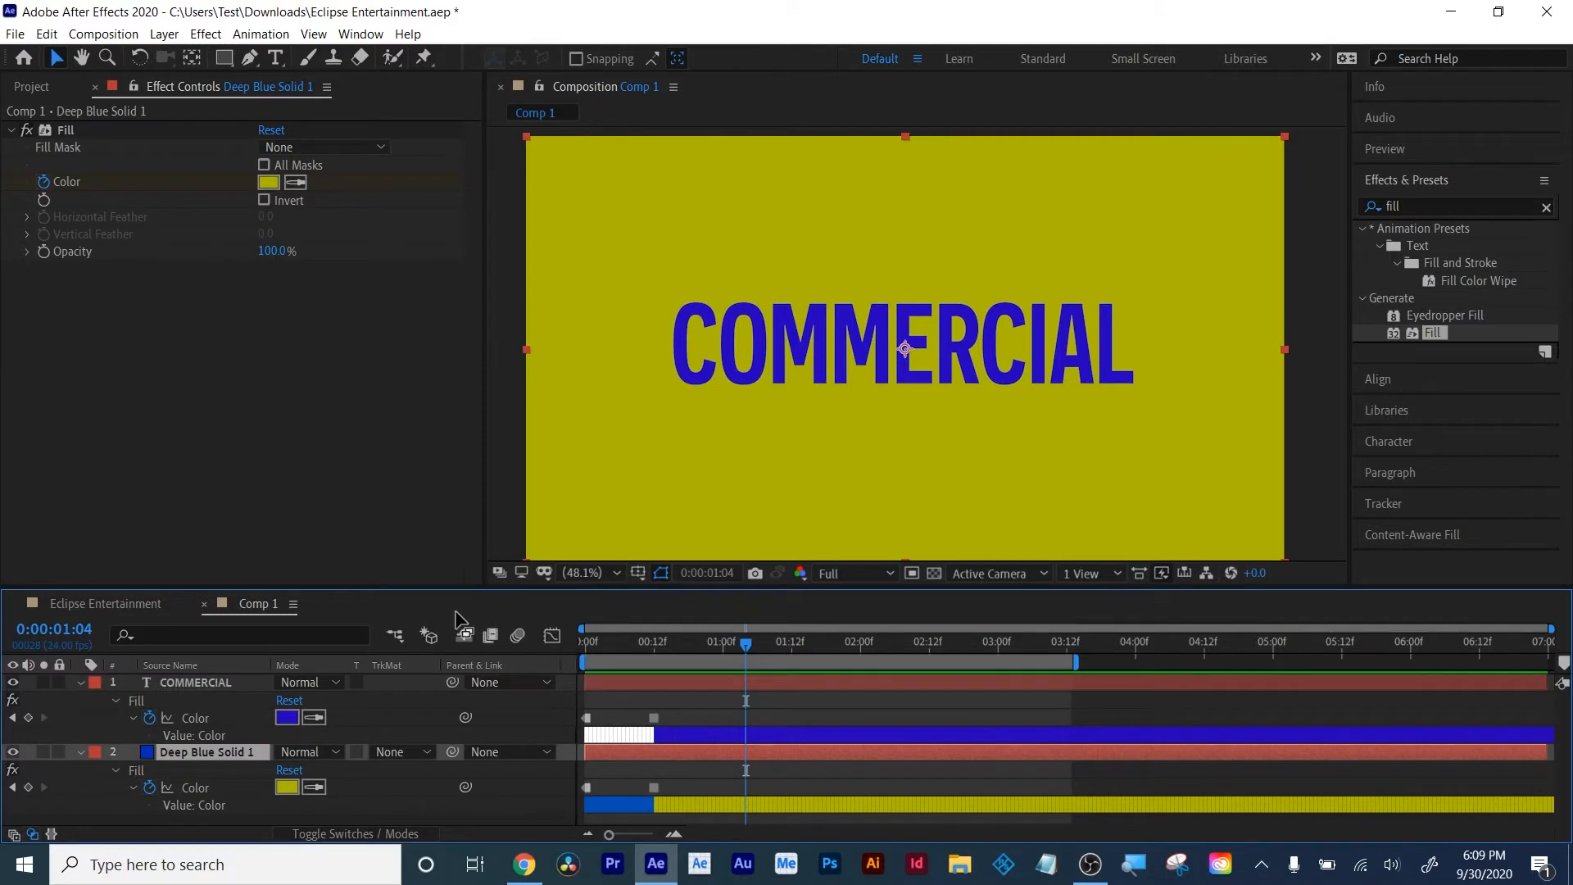
pyautogui.click(269, 183)
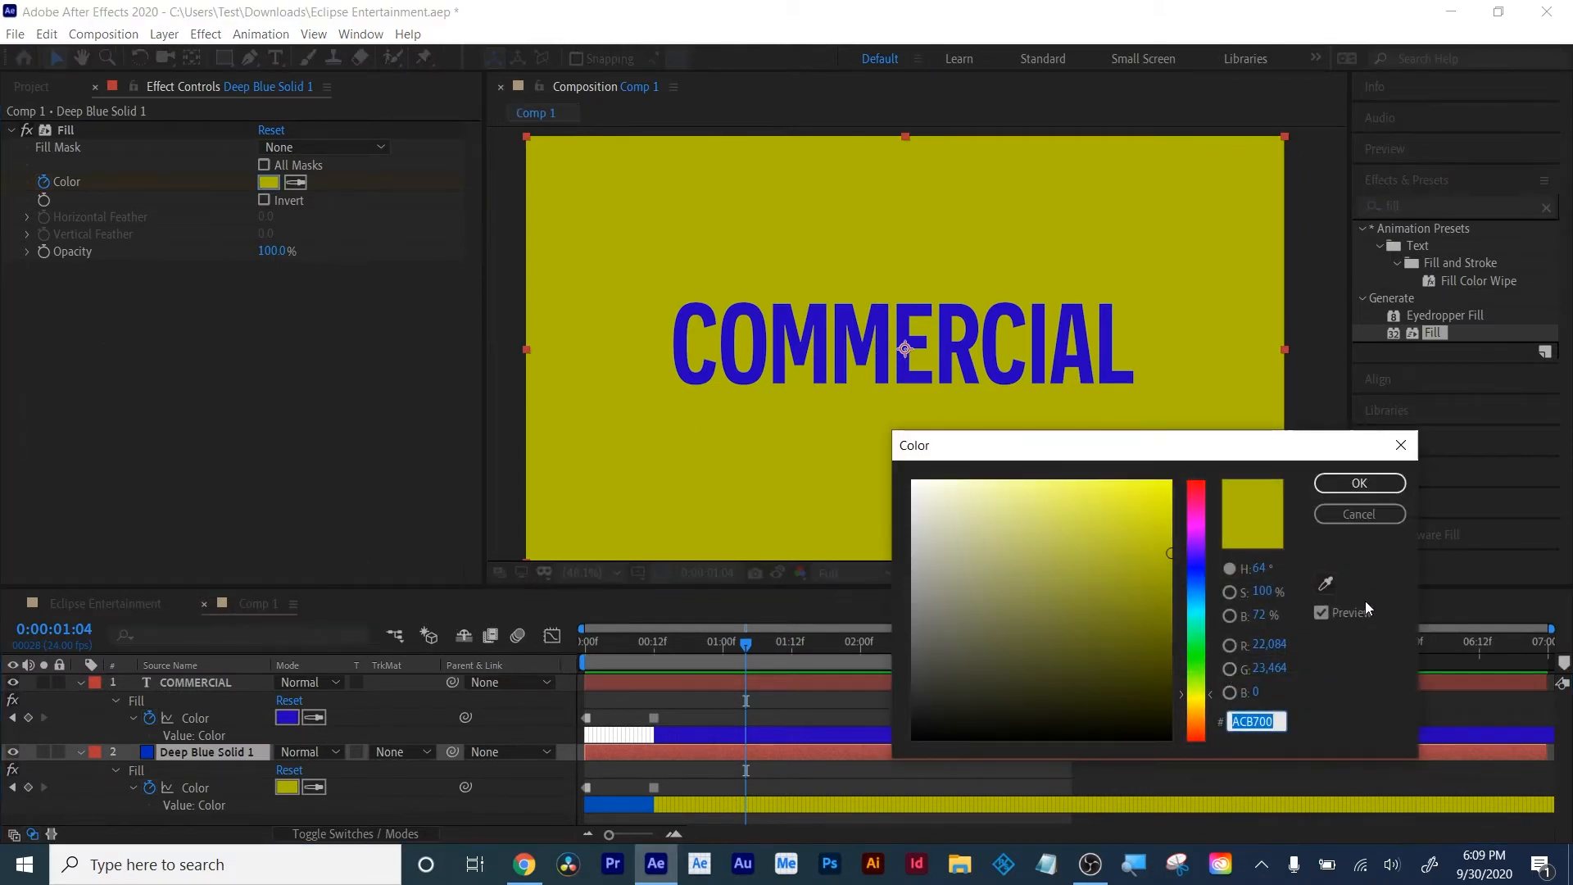
pyautogui.click(1202, 497)
pyautogui.click(1203, 497)
pyautogui.click(1170, 483)
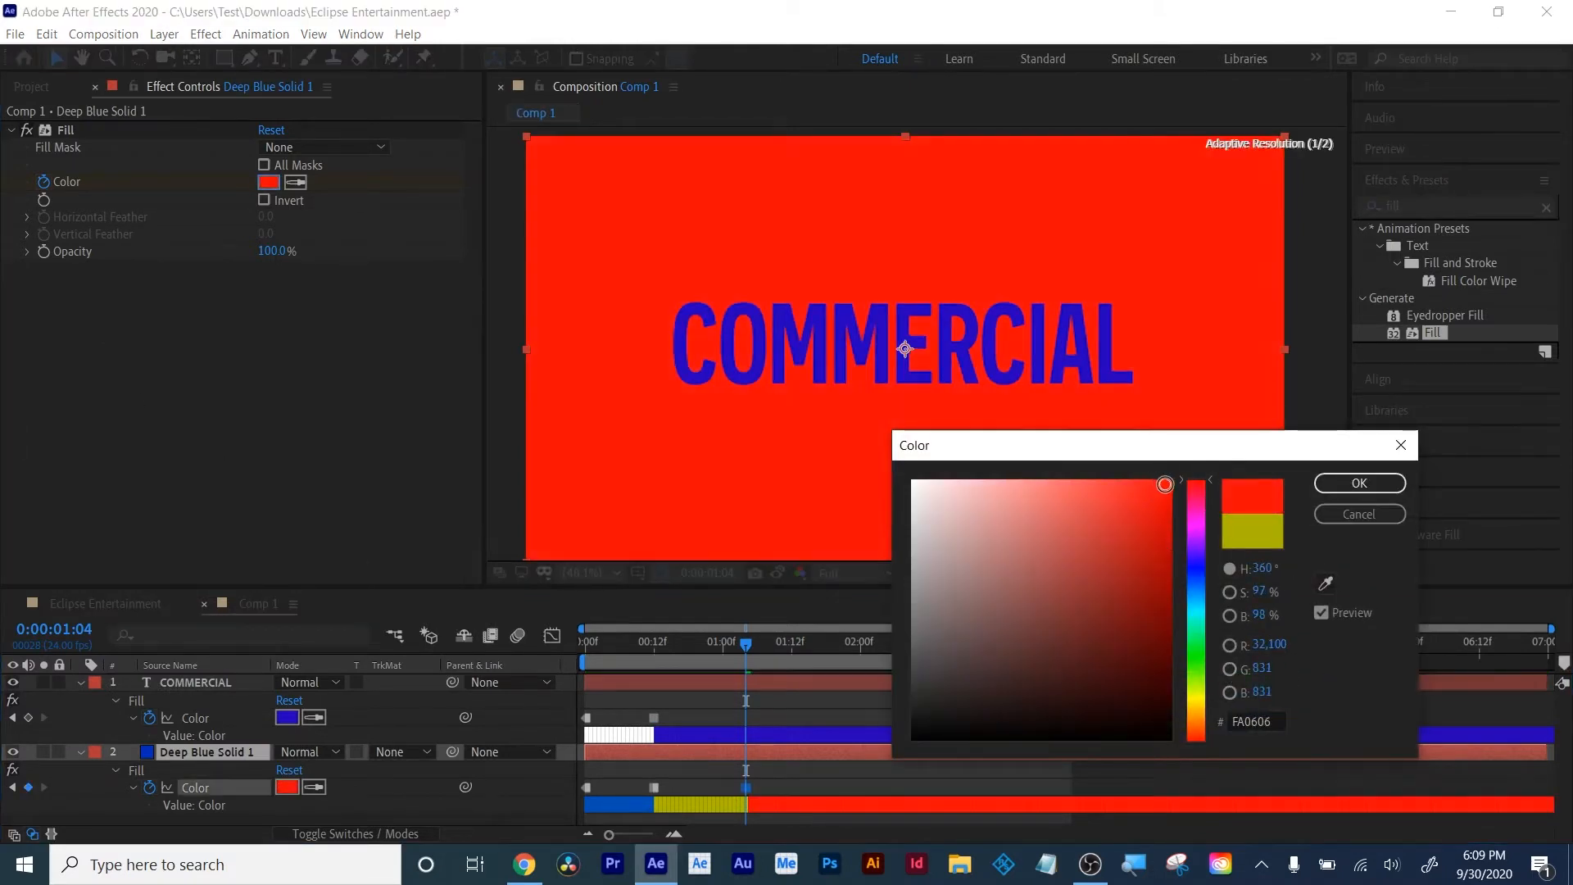
pyautogui.click(1343, 479)
# At 0:00:01:04, set the COMMERCIAL text's Fill color to teal (00BC98) as a new keyframe
pyautogui.click(809, 682)
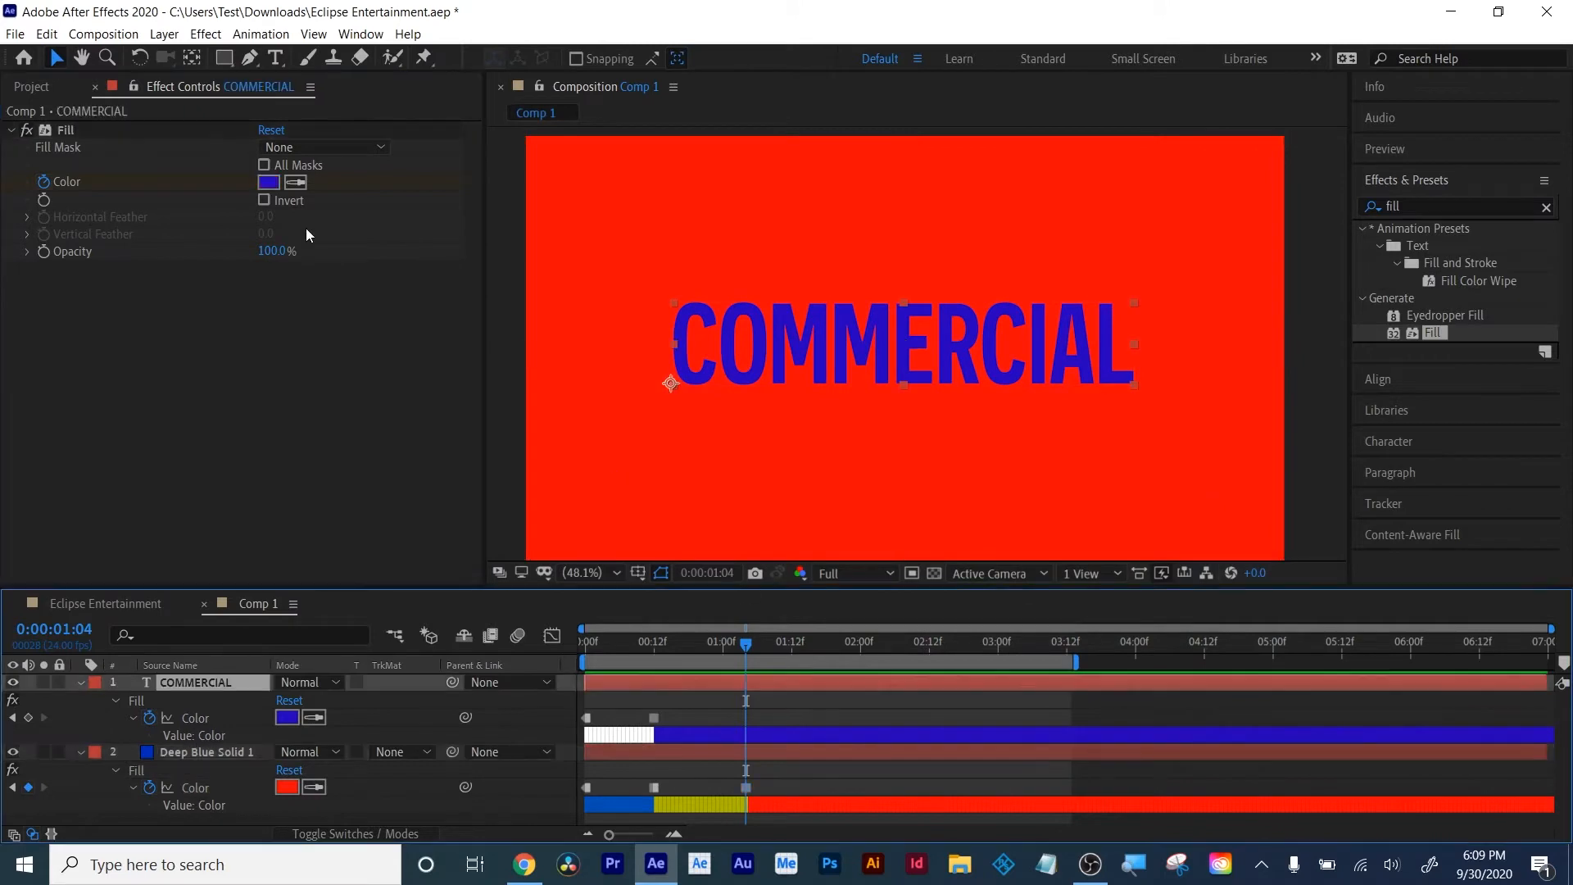
pyautogui.click(269, 182)
pyautogui.click(1201, 621)
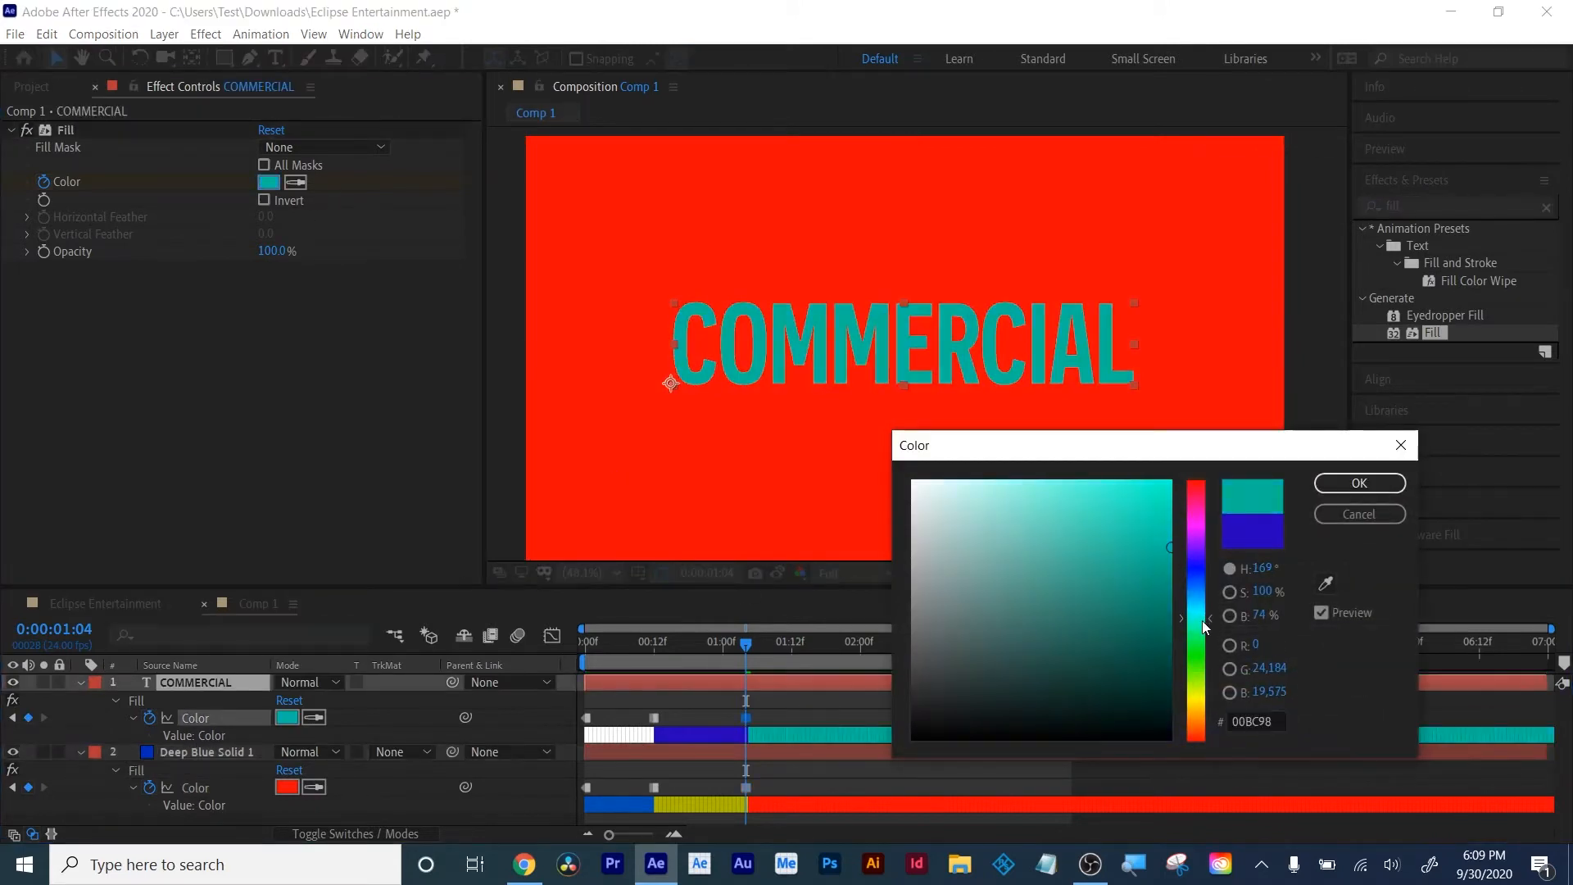
pyautogui.click(1360, 483)
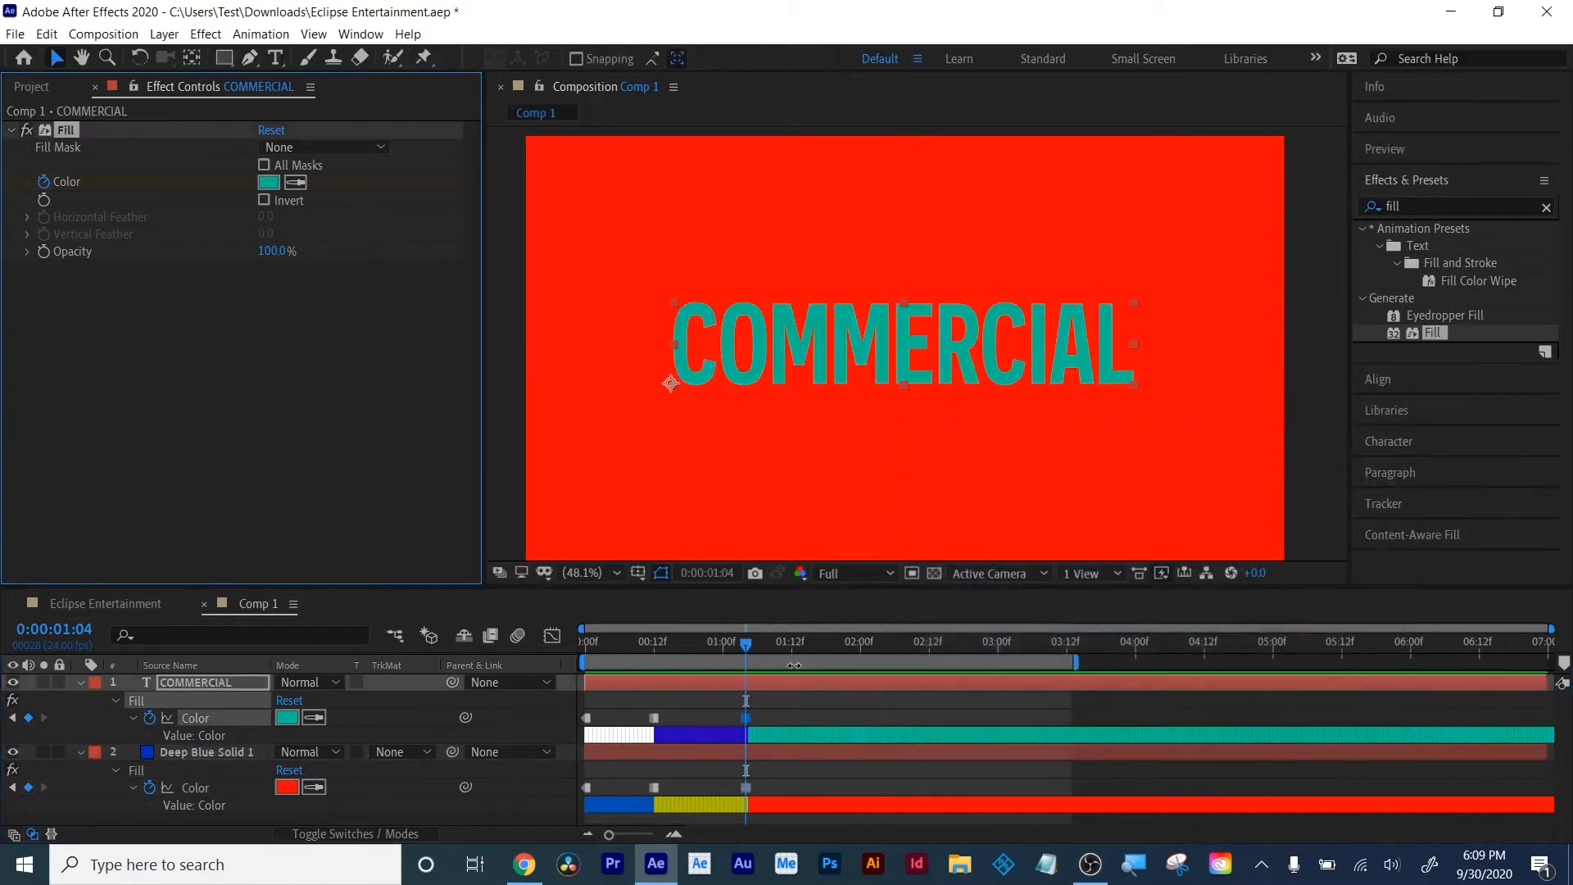
# Preview the color changes from the start and shorten the work area to end just past the last color keyframes
pyautogui.moveTo(748, 649); pyautogui.dragTo(485, 642)
pyautogui.press('space')
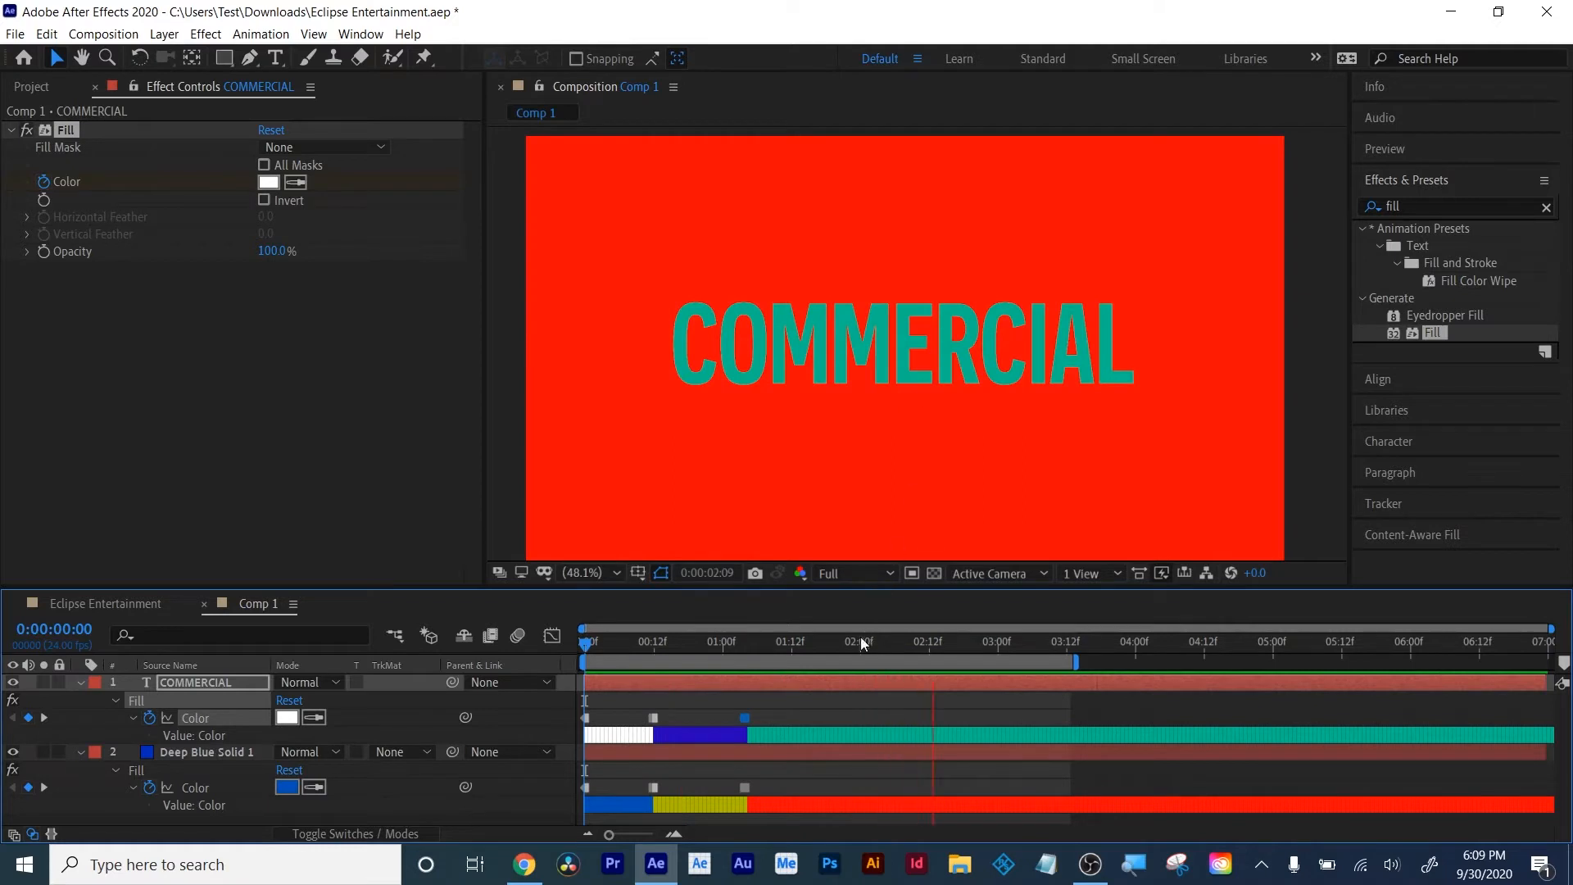
pyautogui.moveTo(860, 636); pyautogui.dragTo(521, 660)
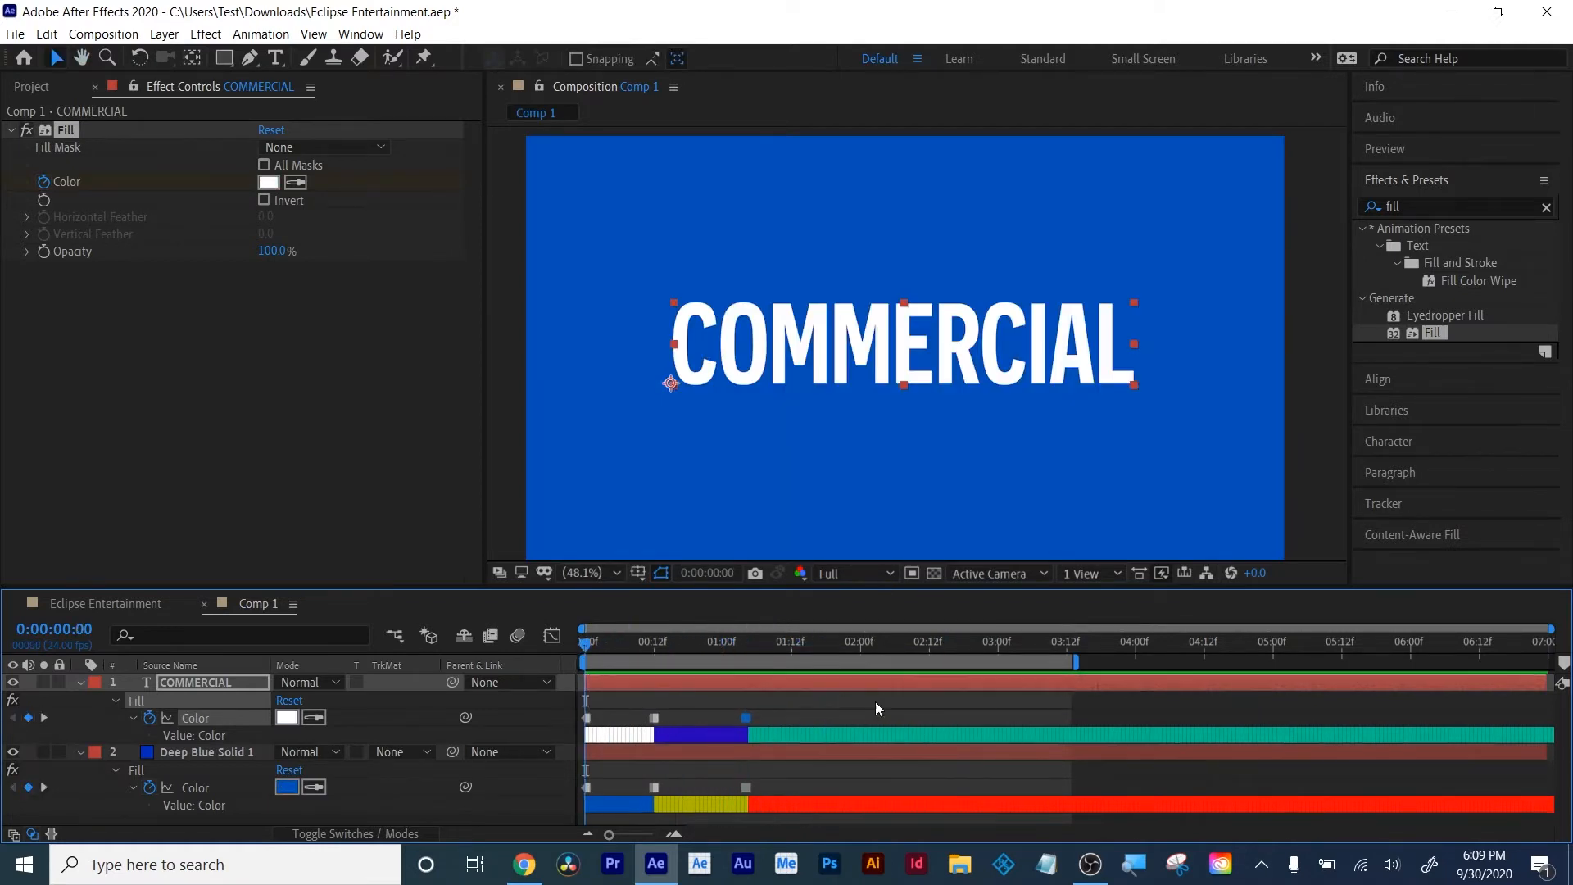
pyautogui.press('space')
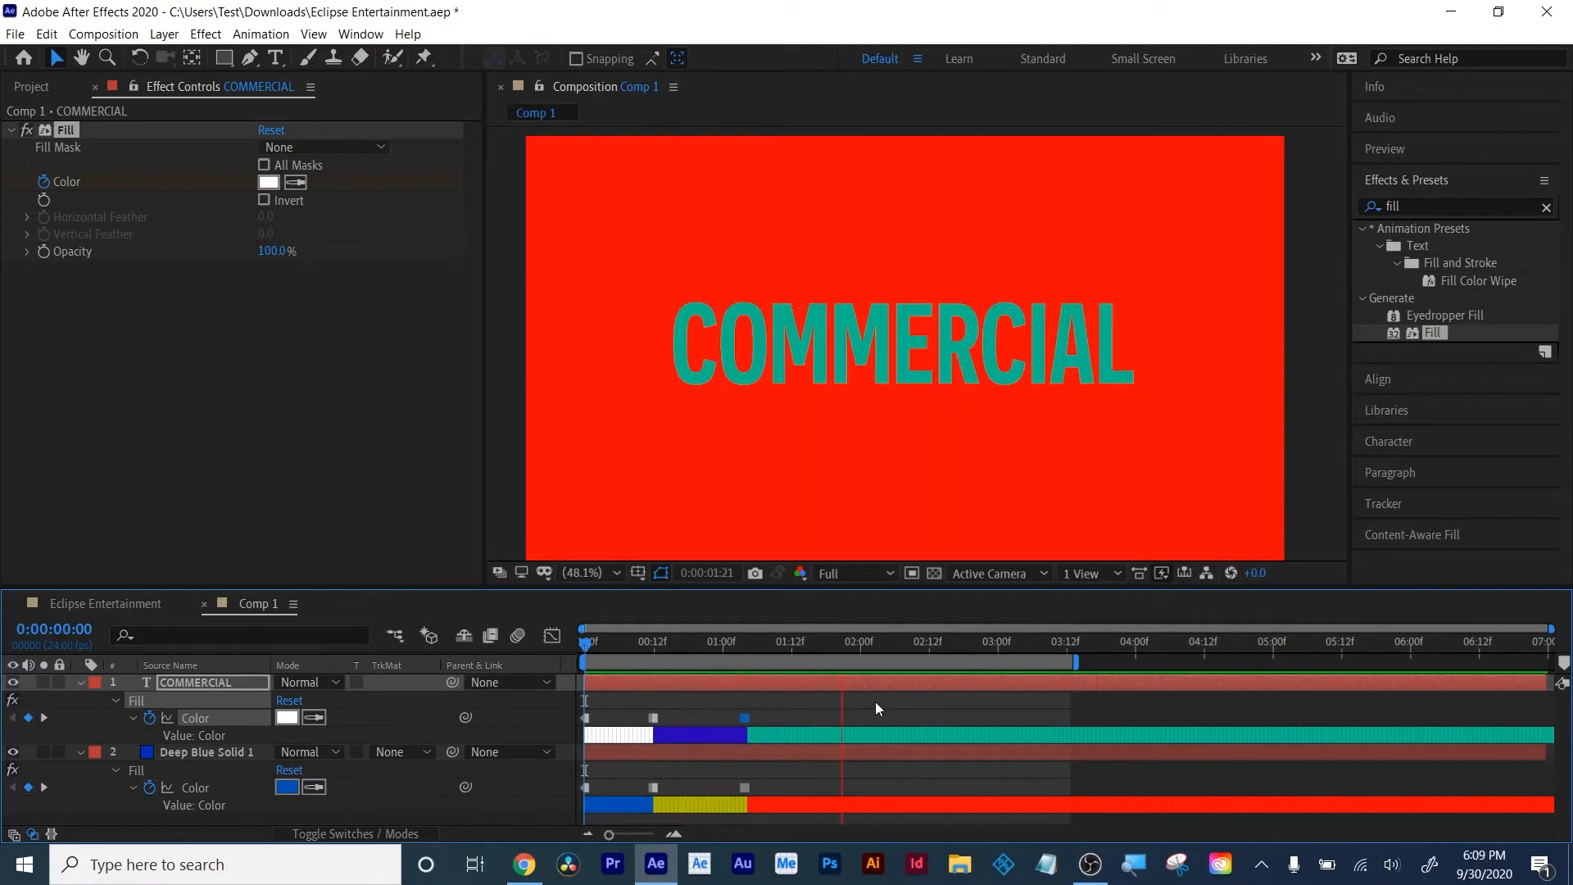
pyautogui.press('space')
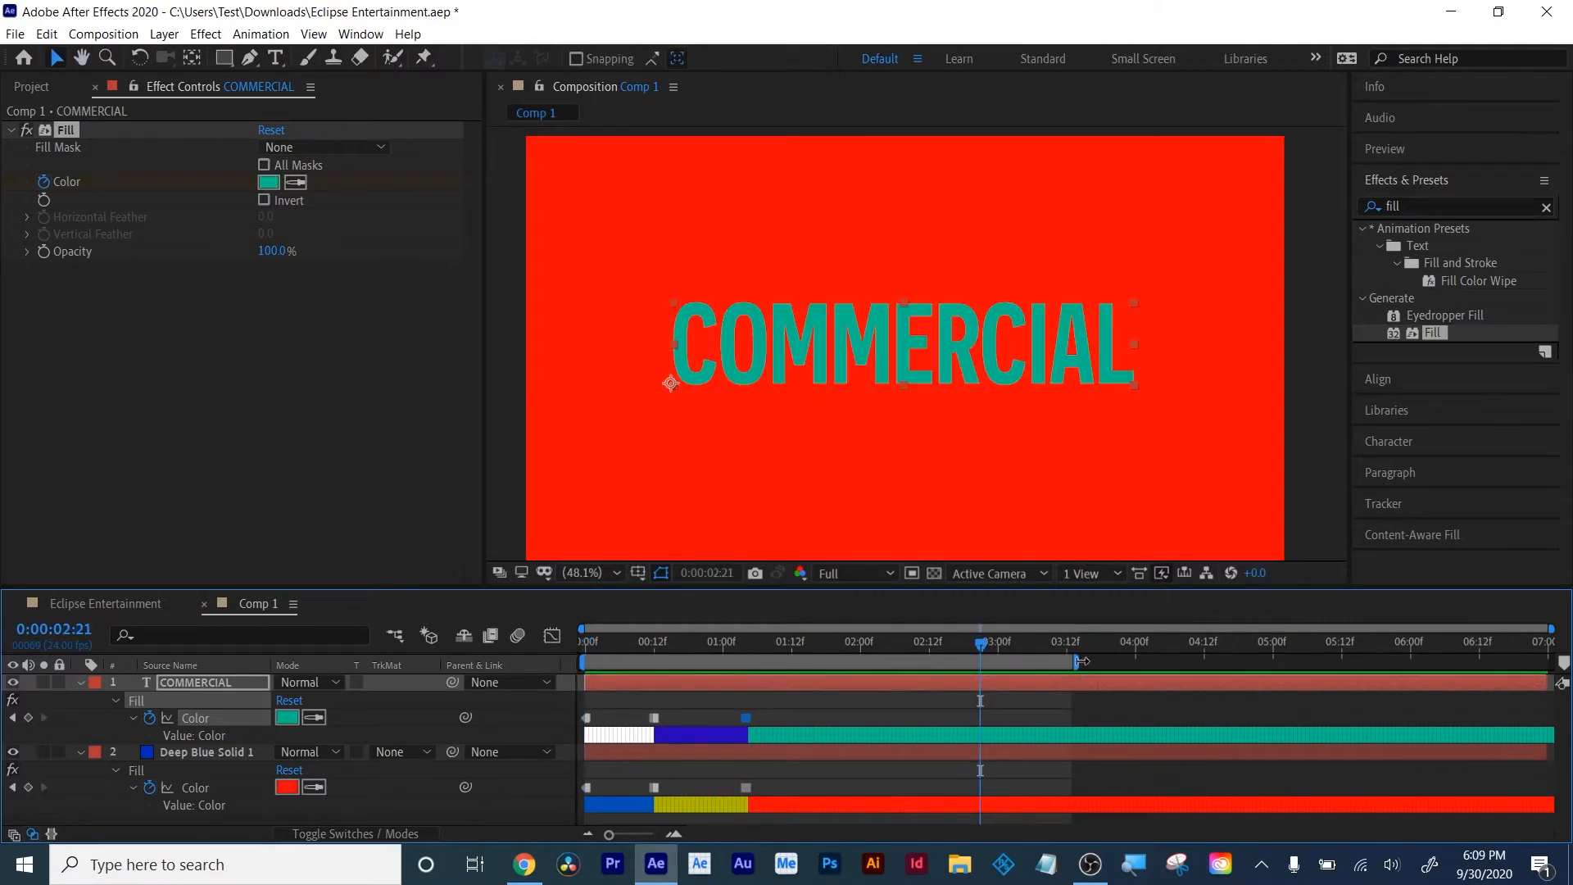
pyautogui.moveTo(1078, 660); pyautogui.dragTo(784, 662)
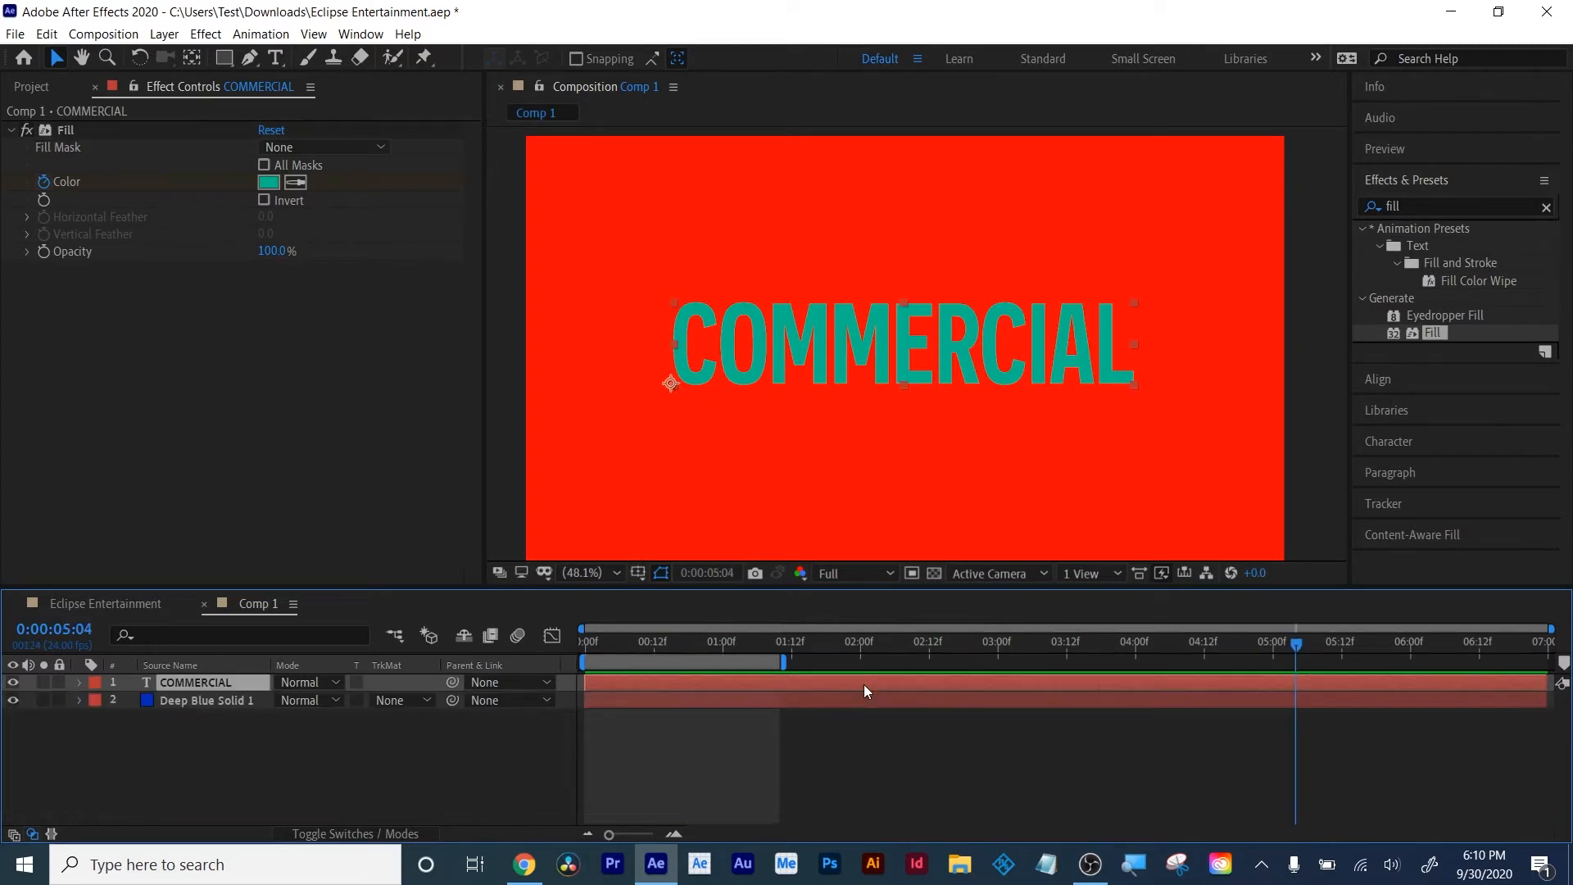
# Delete the COMMERCIAL text layer and the deep blue solid from Comp 1
pyautogui.press('Delete')
pyautogui.click(863, 687)
pyautogui.press('Delete')
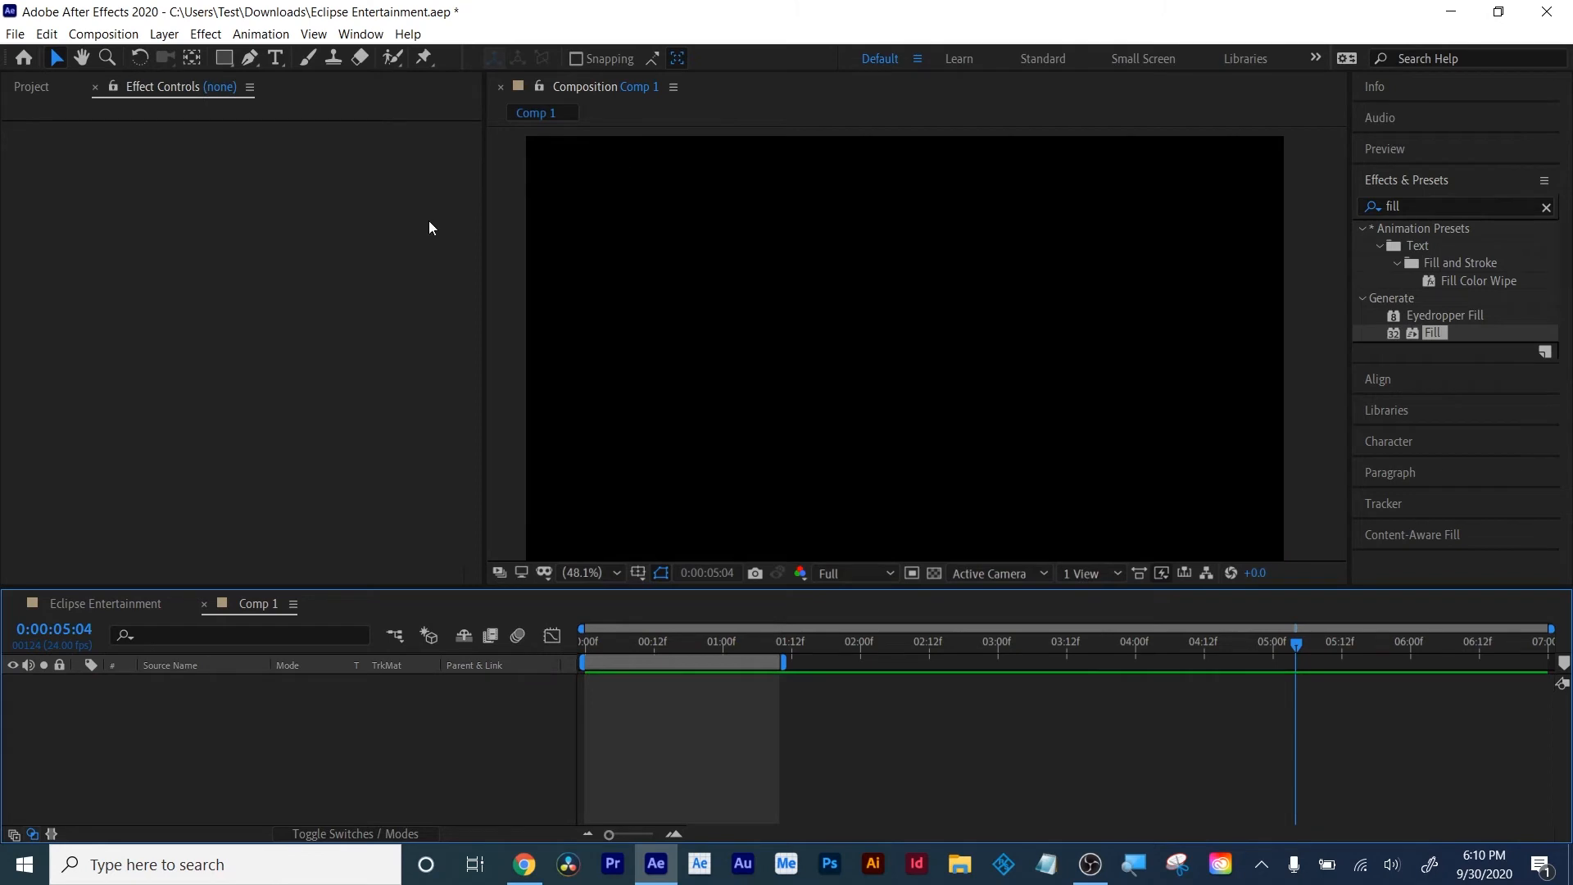
# Create a text layer reading H left of the frame's centre, then duplicate it and change the copy to E
pyautogui.click(277, 55)
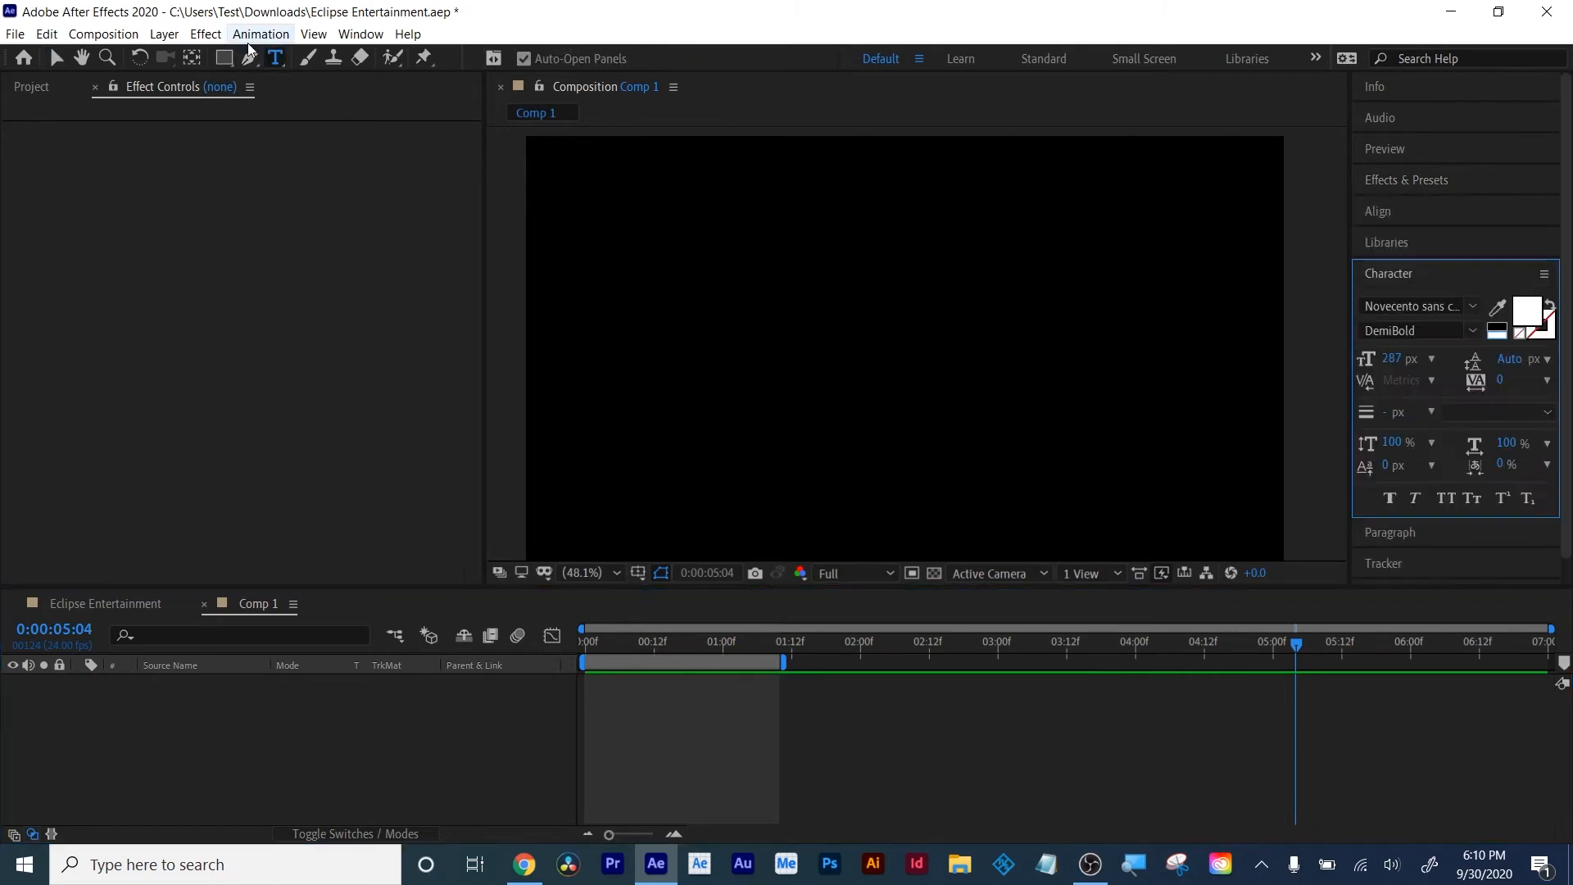
pyautogui.click(741, 377)
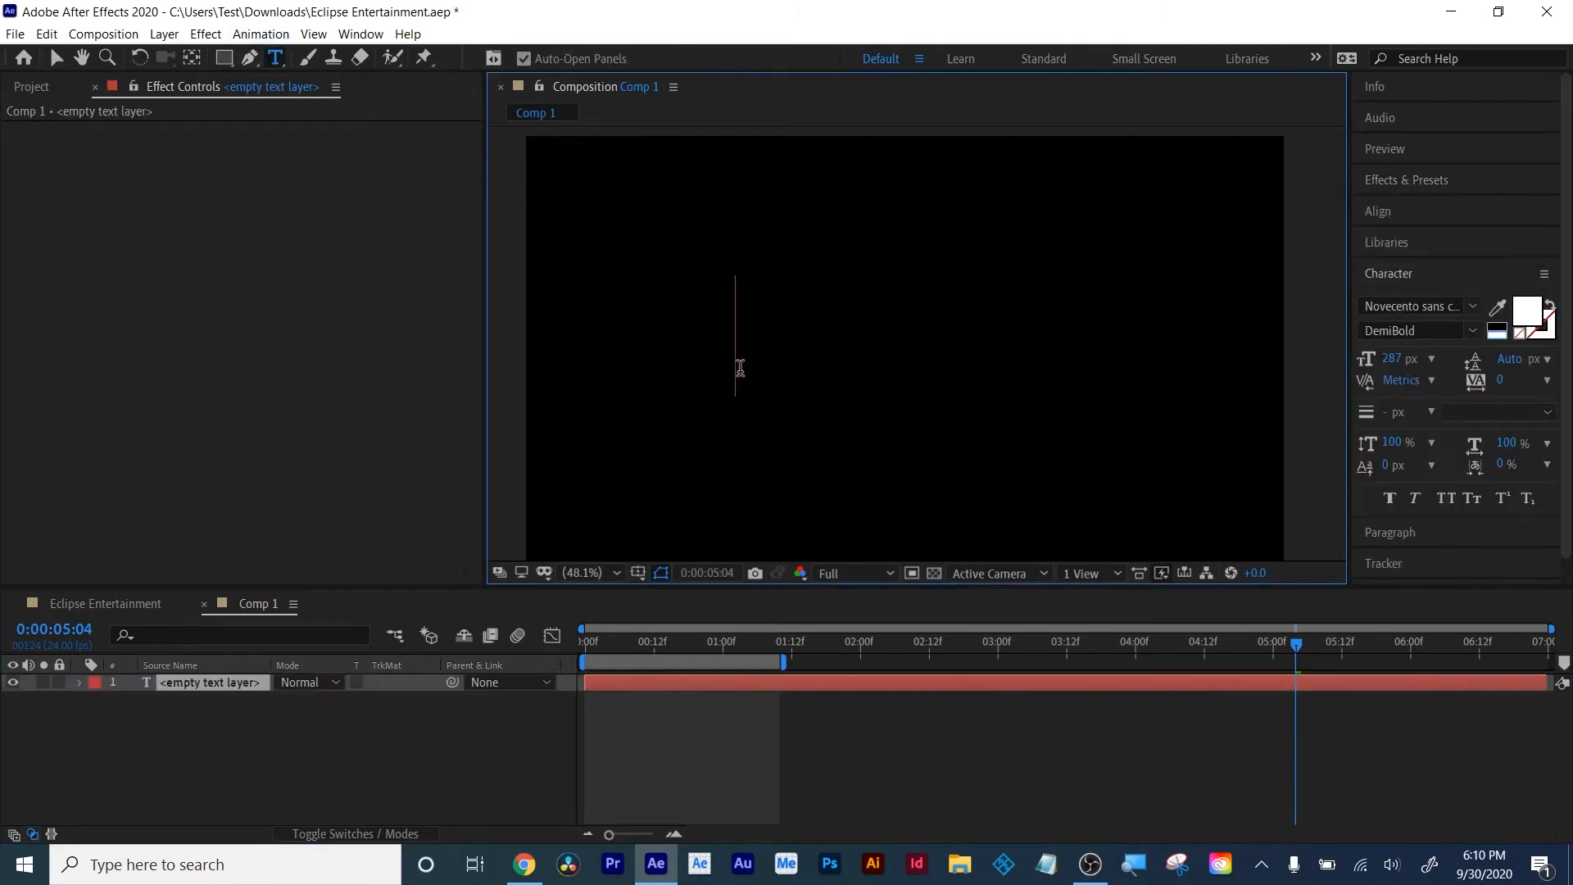
pyautogui.write('H')
pyautogui.click(172, 684)
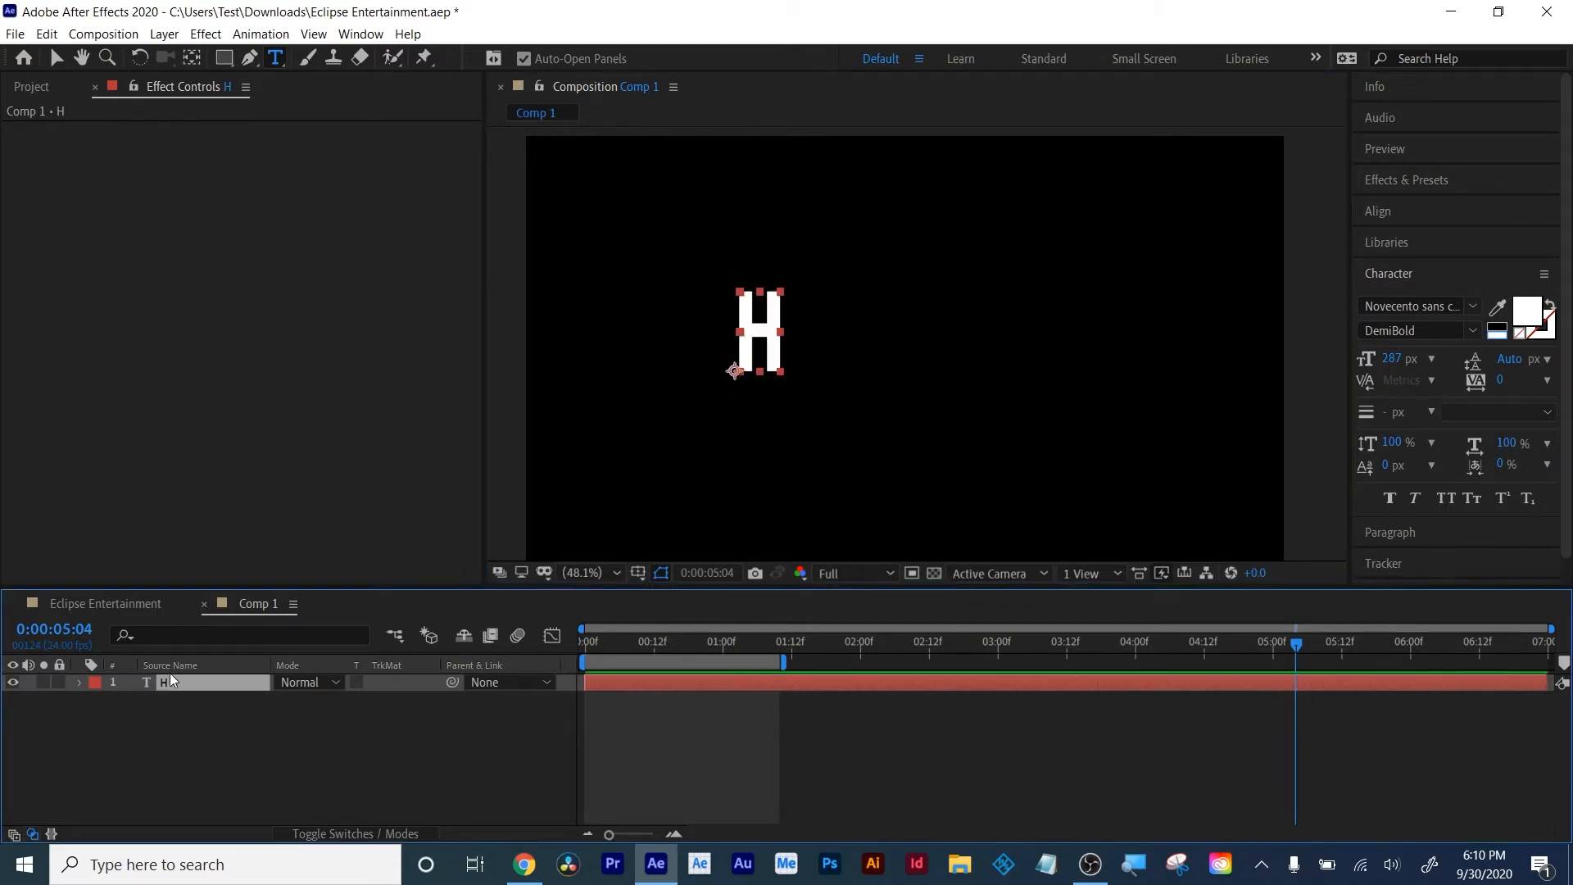
pyautogui.hotkey('ctrl', 'd')
pyautogui.doubleClick(169, 685)
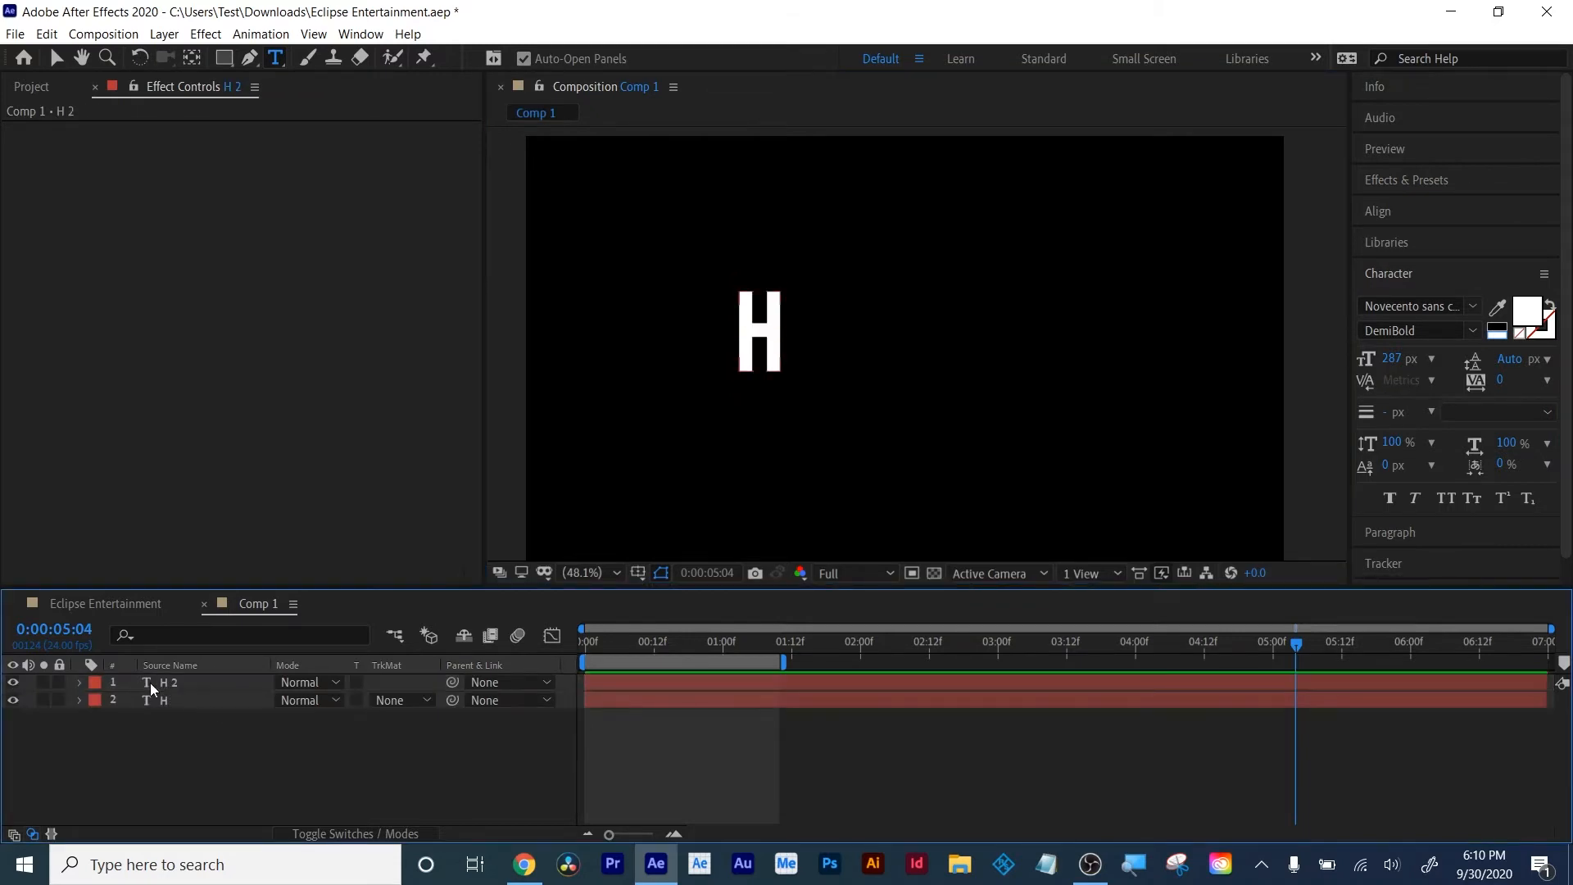
pyautogui.write('E')
# Duplicate the E layer to build the remaining letters of HELLO as separate layers reading l, l and o
pyautogui.click(156, 684)
pyautogui.hotkey('ctrl', 'd')
pyautogui.doubleClick(159, 684)
pyautogui.write('l')
pyautogui.click(160, 681)
pyautogui.hotkey('ctrl', 'd')
pyautogui.hotkey('ctrl', 'd')
pyautogui.write('o')
pyautogui.click(170, 798)
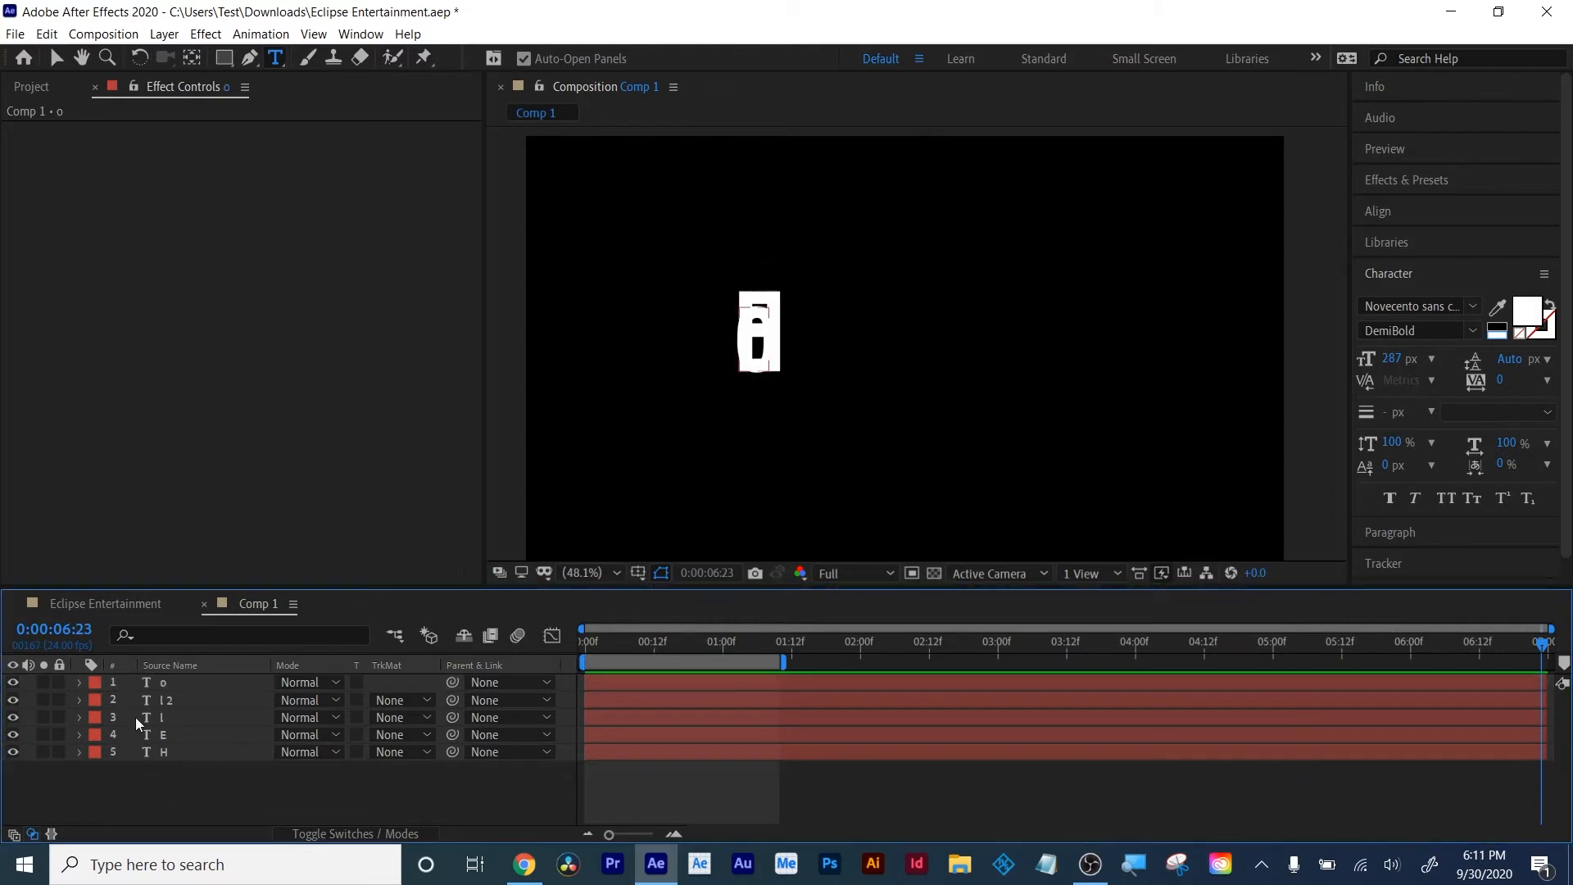
# Nudge the o letter horizontally to the right of the stacked letters, to about 70 percent of the frame width
pyautogui.click(155, 685)
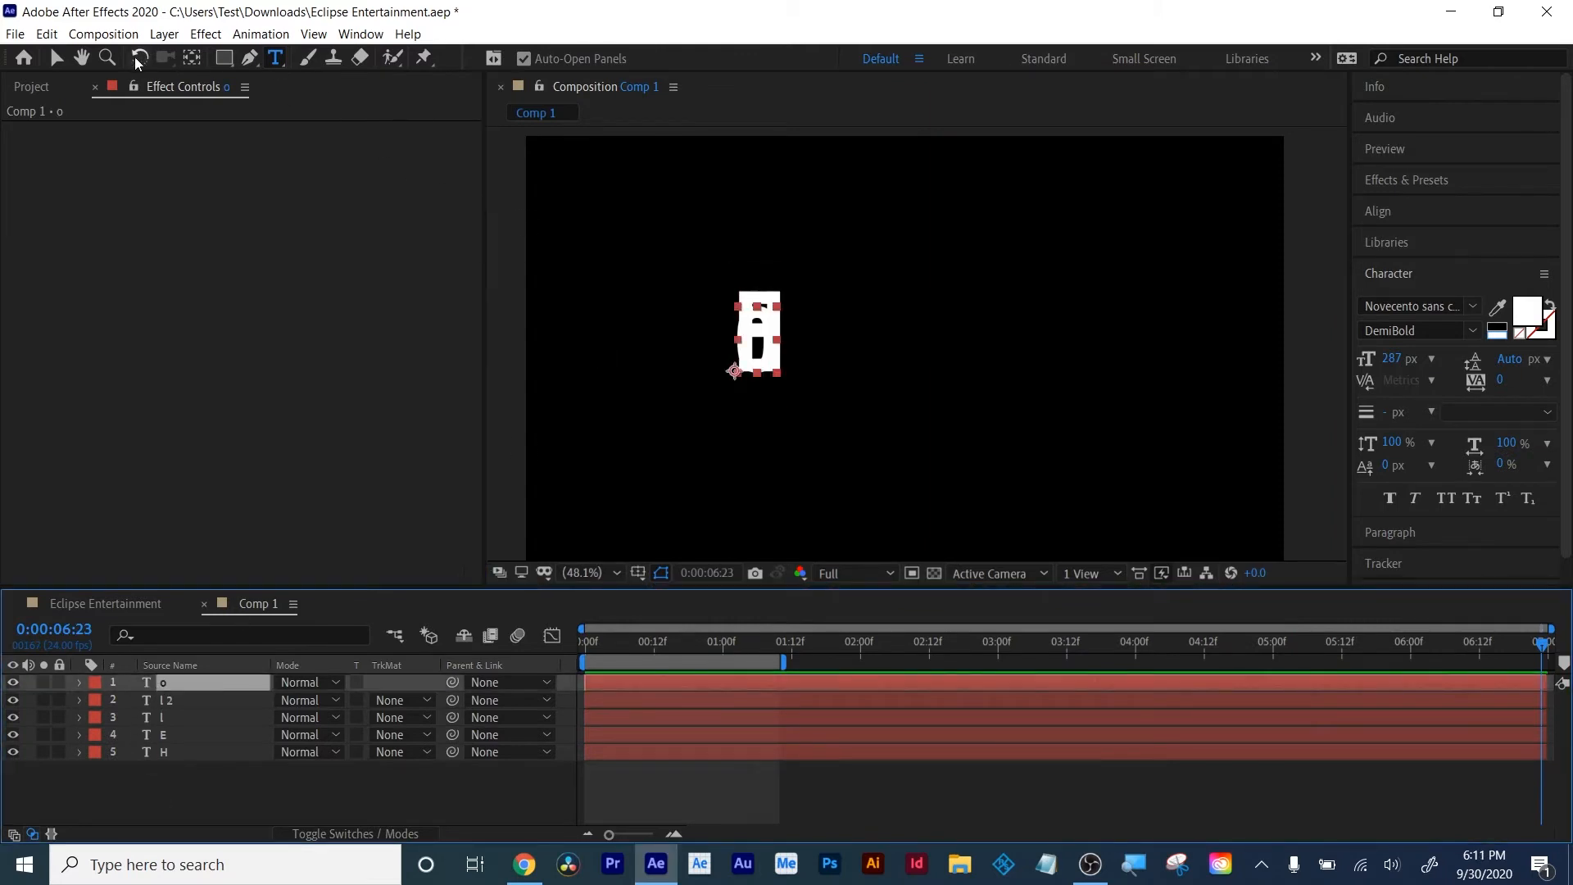
pyautogui.press('v')
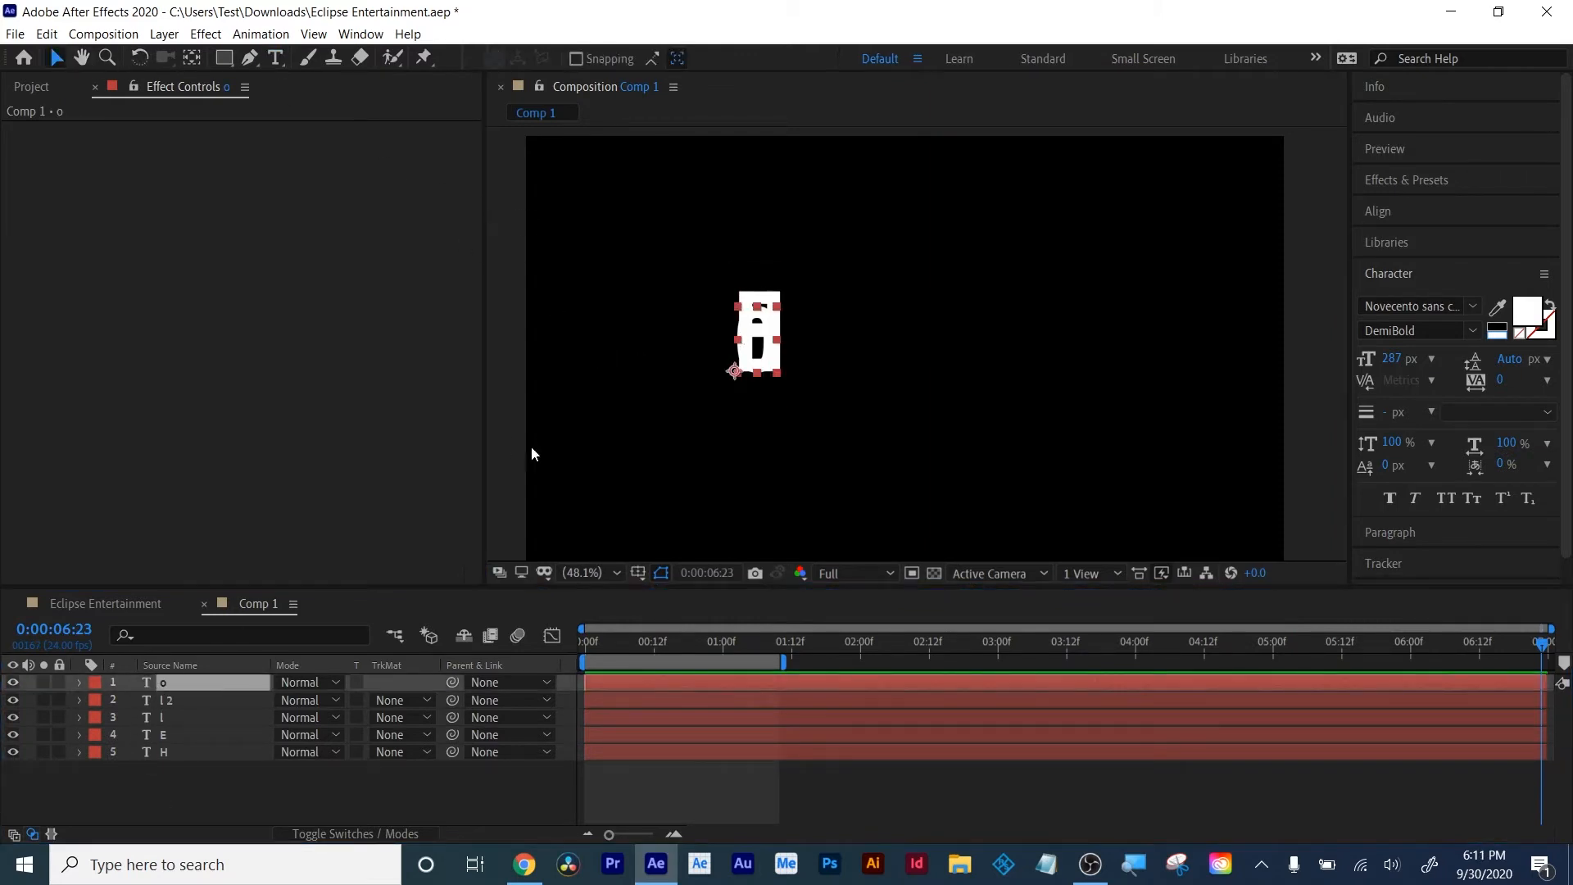
pyautogui.hotkey('shift', 'Right')
pyautogui.hotkey('shift', 'Right')
pyautogui.hotkey('shift', 'Right')
pyautogui.hotkey('shift', 'Right')
pyautogui.hotkey('shift', 'Right')
pyautogui.hotkey('shift', 'Right')
pyautogui.hotkey('shift', 'Right')
pyautogui.hotkey('shift', 'Right')
pyautogui.hotkey('shift', 'Right')
pyautogui.hotkey('shift', 'Right')
pyautogui.hotkey('shift', 'Right')
pyautogui.hotkey('shift', 'Right')
pyautogui.hotkey('shift', 'Right')
pyautogui.hotkey('shift', 'Right')
pyautogui.hotkey('shift', 'Right')
pyautogui.hotkey('shift', 'Right')
pyautogui.hotkey('shift', 'Right')
pyautogui.hotkey('shift', 'Right')
pyautogui.hotkey('shift', 'Right')
pyautogui.hotkey('shift', 'Right')
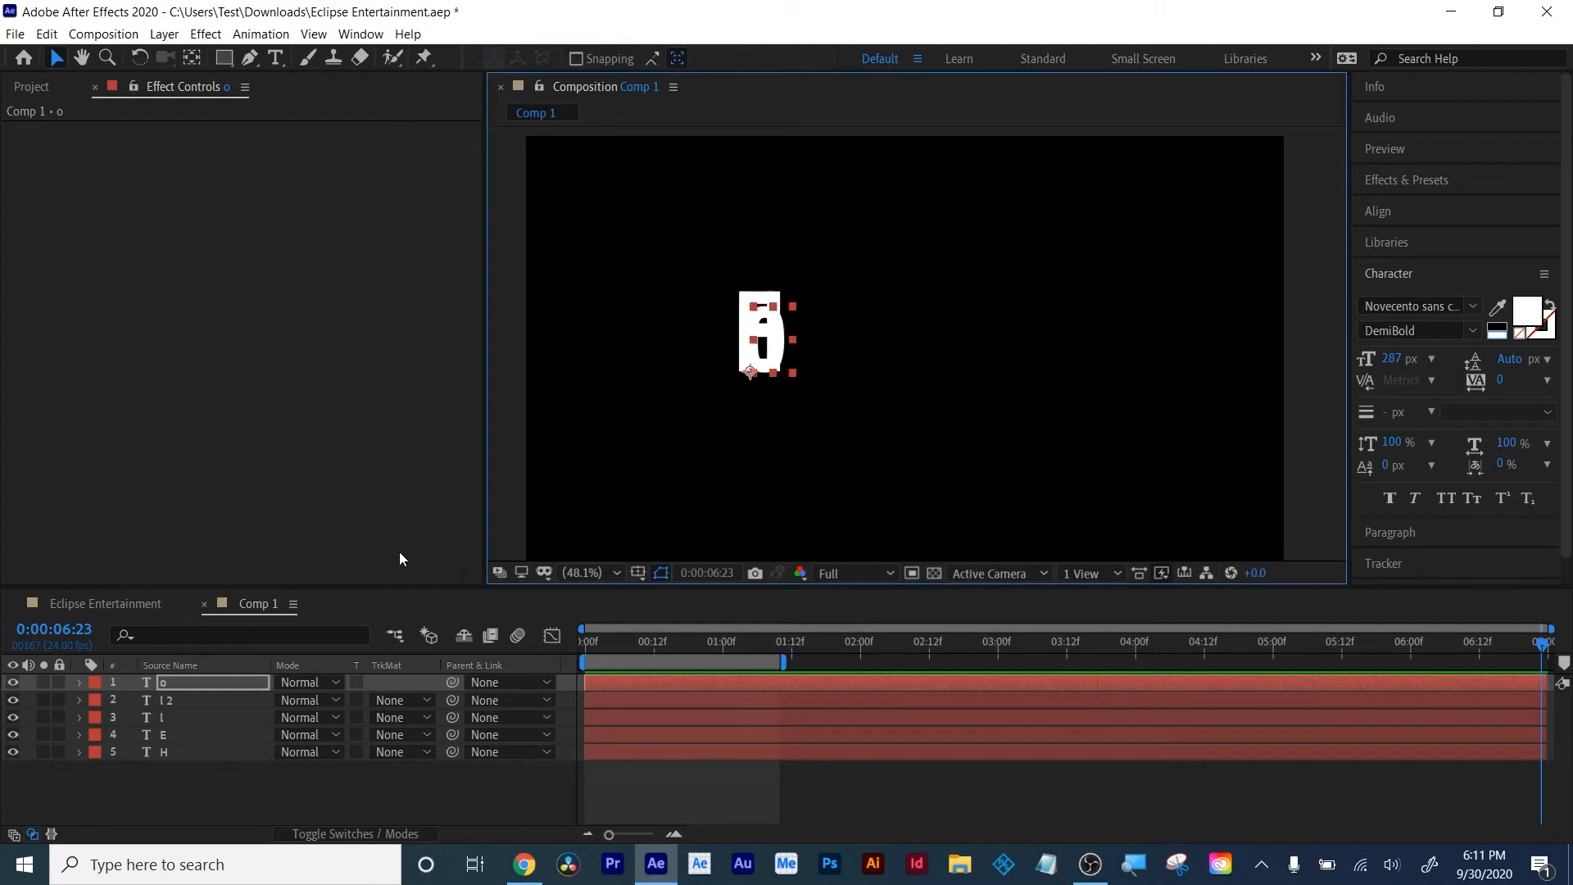
pyautogui.hotkey('shift', 'Right')
pyautogui.hotkey('shift', 'Right')
pyautogui.hotkey('shift', 'Right')
pyautogui.hotkey('shift', 'Right')
pyautogui.hotkey('shift', 'Right')
pyautogui.hotkey('shift', 'Right')
pyautogui.hotkey('shift', 'Right')
pyautogui.hotkey('shift', 'Right')
pyautogui.hotkey('shift', 'Right')
pyautogui.hotkey('shift', 'Right')
pyautogui.hotkey('shift', 'Right')
pyautogui.hotkey('shift', 'Right')
pyautogui.hotkey('shift', 'Right')
pyautogui.hotkey('shift', 'Right')
pyautogui.hotkey('shift', 'Right')
pyautogui.hotkey('shift', 'Right')
pyautogui.hotkey('shift', 'Right')
pyautogui.hotkey('shift', 'Right')
pyautogui.hotkey('shift', 'Right')
pyautogui.hotkey('shift', 'Right')
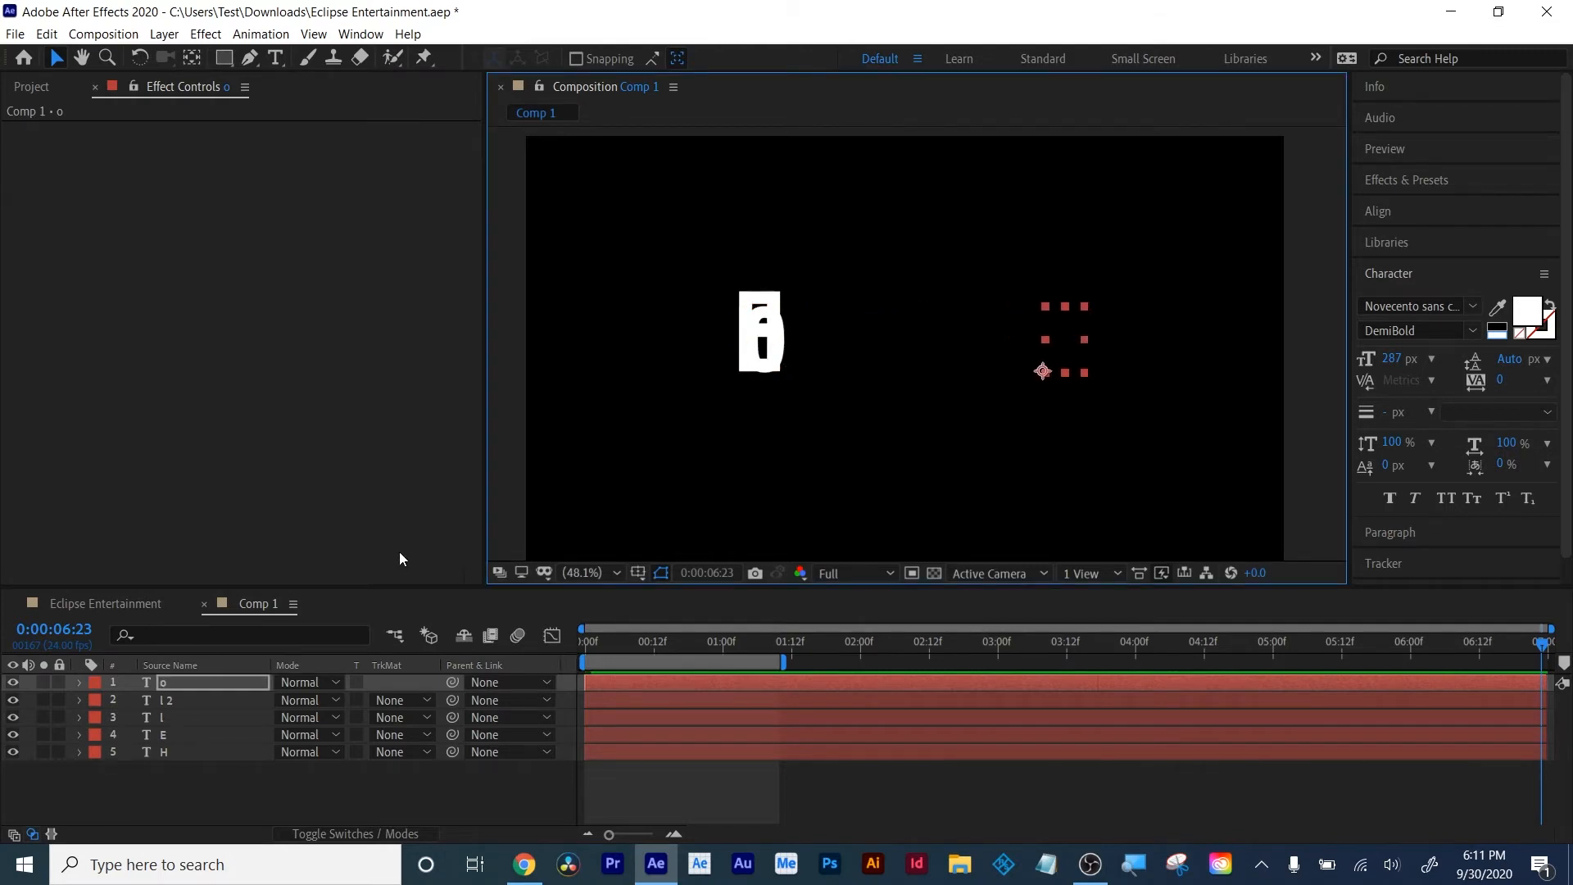
# Nudge the H letter horizontally to the left until it stands clear of the stacked letters
pyautogui.click(164, 752)
pyautogui.press('Return')
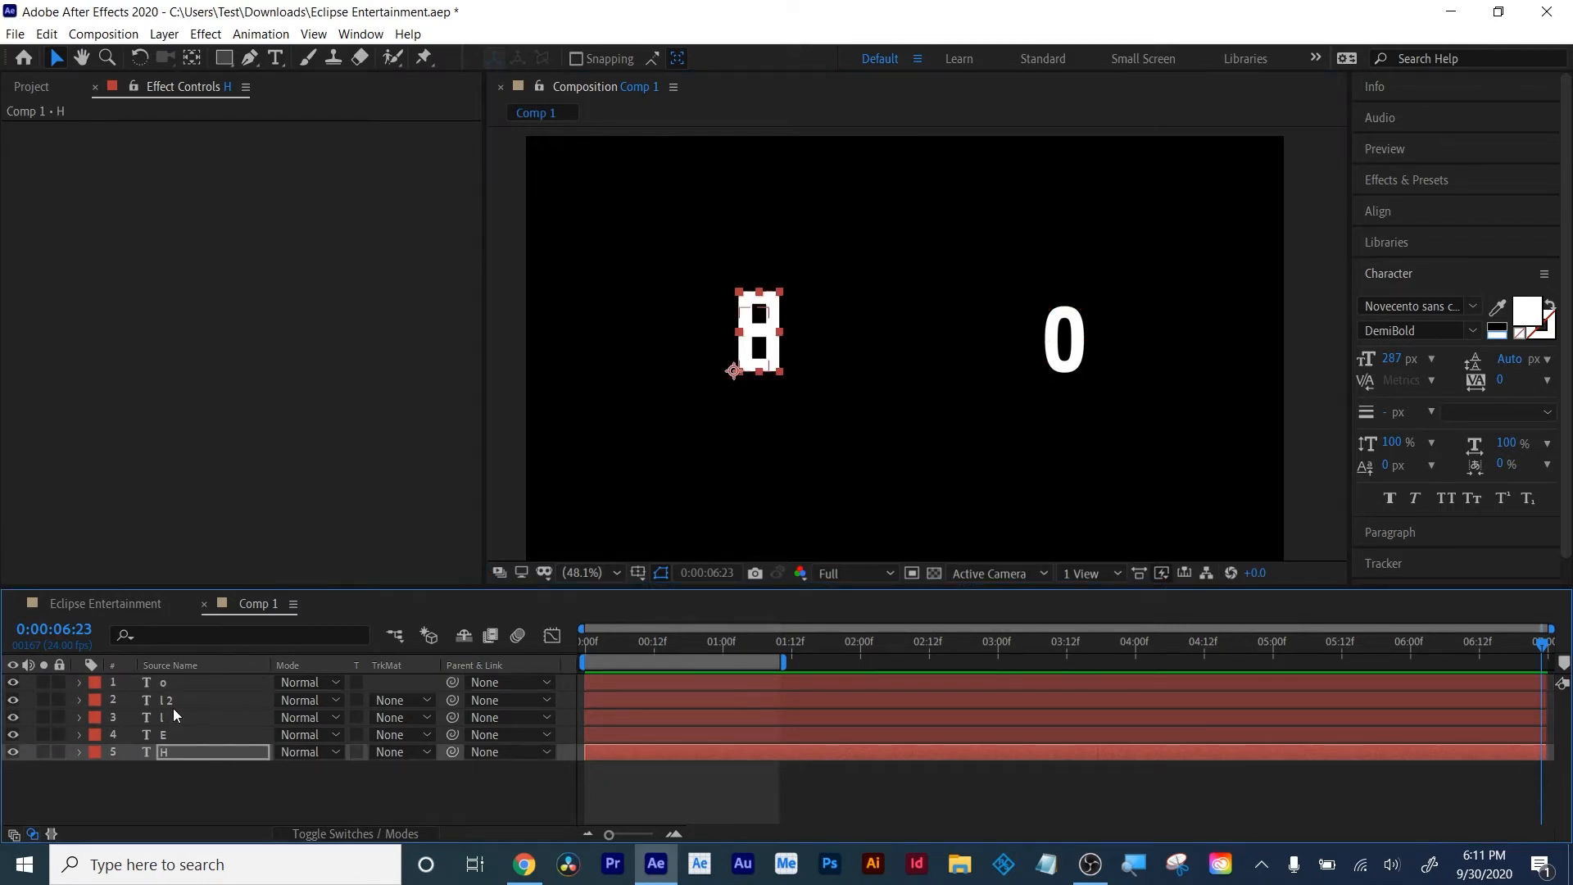
pyautogui.hotkey('shift', 'Left')
pyautogui.hotkey('shift', 'Left')
pyautogui.hotkey('shift', 'Left')
pyautogui.hotkey('shift', 'Left')
pyautogui.hotkey('shift', 'Left')
pyautogui.hotkey('shift', 'Left')
pyautogui.hotkey('shift', 'Left')
pyautogui.hotkey('shift', 'Left')
pyautogui.hotkey('shift', 'Left')
pyautogui.hotkey('shift', 'Left')
pyautogui.hotkey('shift', 'Left')
pyautogui.hotkey('shift', 'Left')
pyautogui.hotkey('shift', 'Left')
pyautogui.hotkey('shift', 'Left')
pyautogui.hotkey('shift', 'Left')
pyautogui.hotkey('shift', 'Left')
pyautogui.hotkey('shift', 'Left')
pyautogui.hotkey('shift', 'Left')
pyautogui.hotkey('shift', 'Left')
pyautogui.hotkey('shift', 'Left')
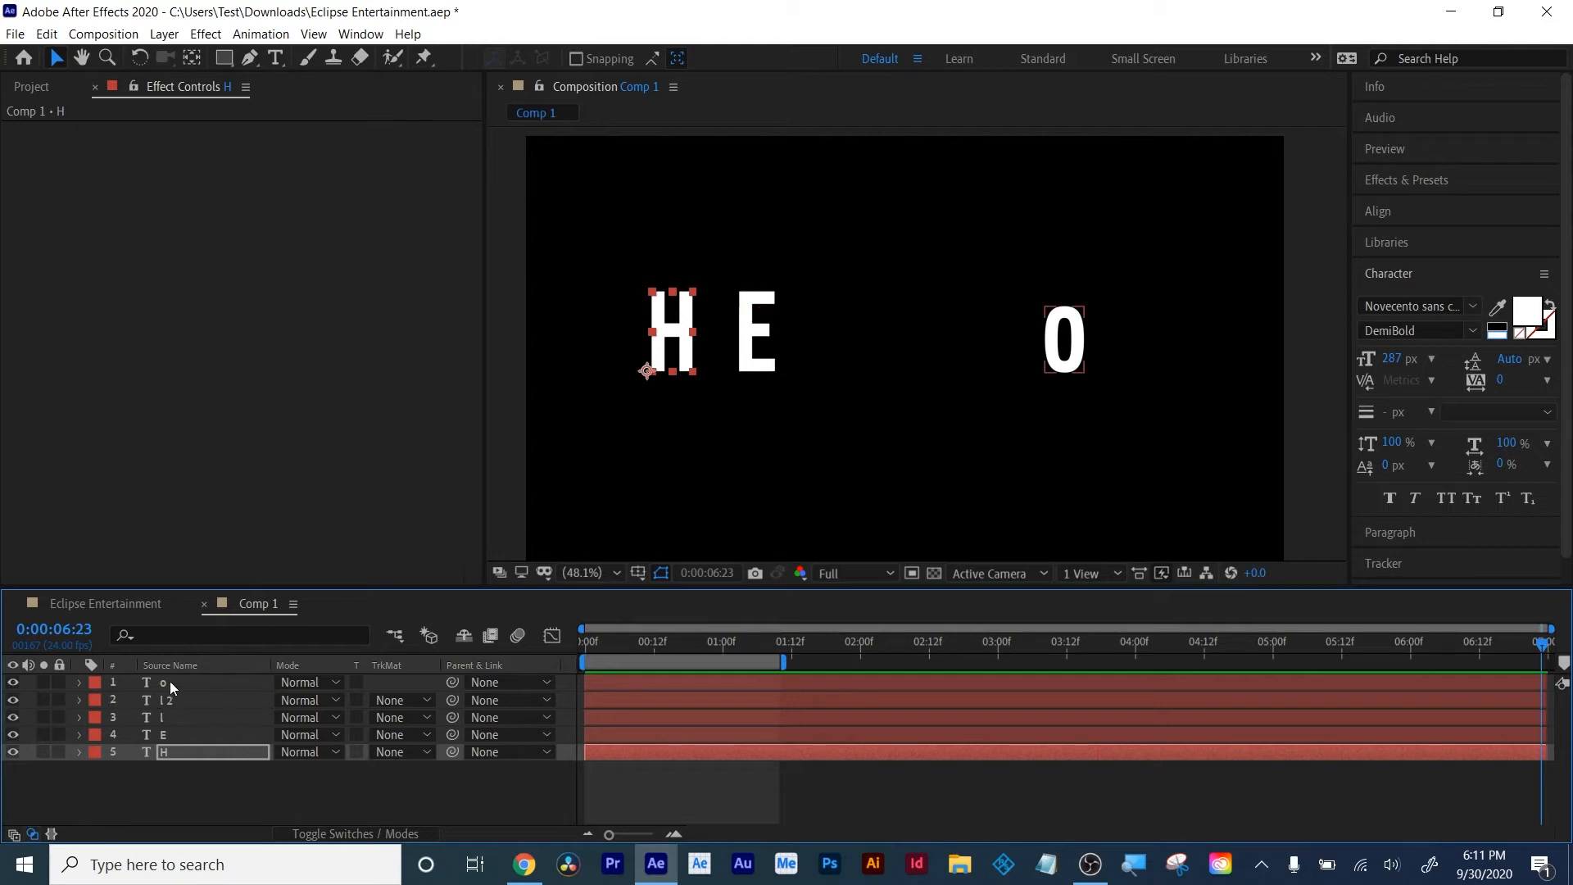
# Distribute all five letter layers horizontally by their centres between the H and the O
pyautogui.keyDown('shift'); pyautogui.click(170, 681); pyautogui.keyUp('shift')
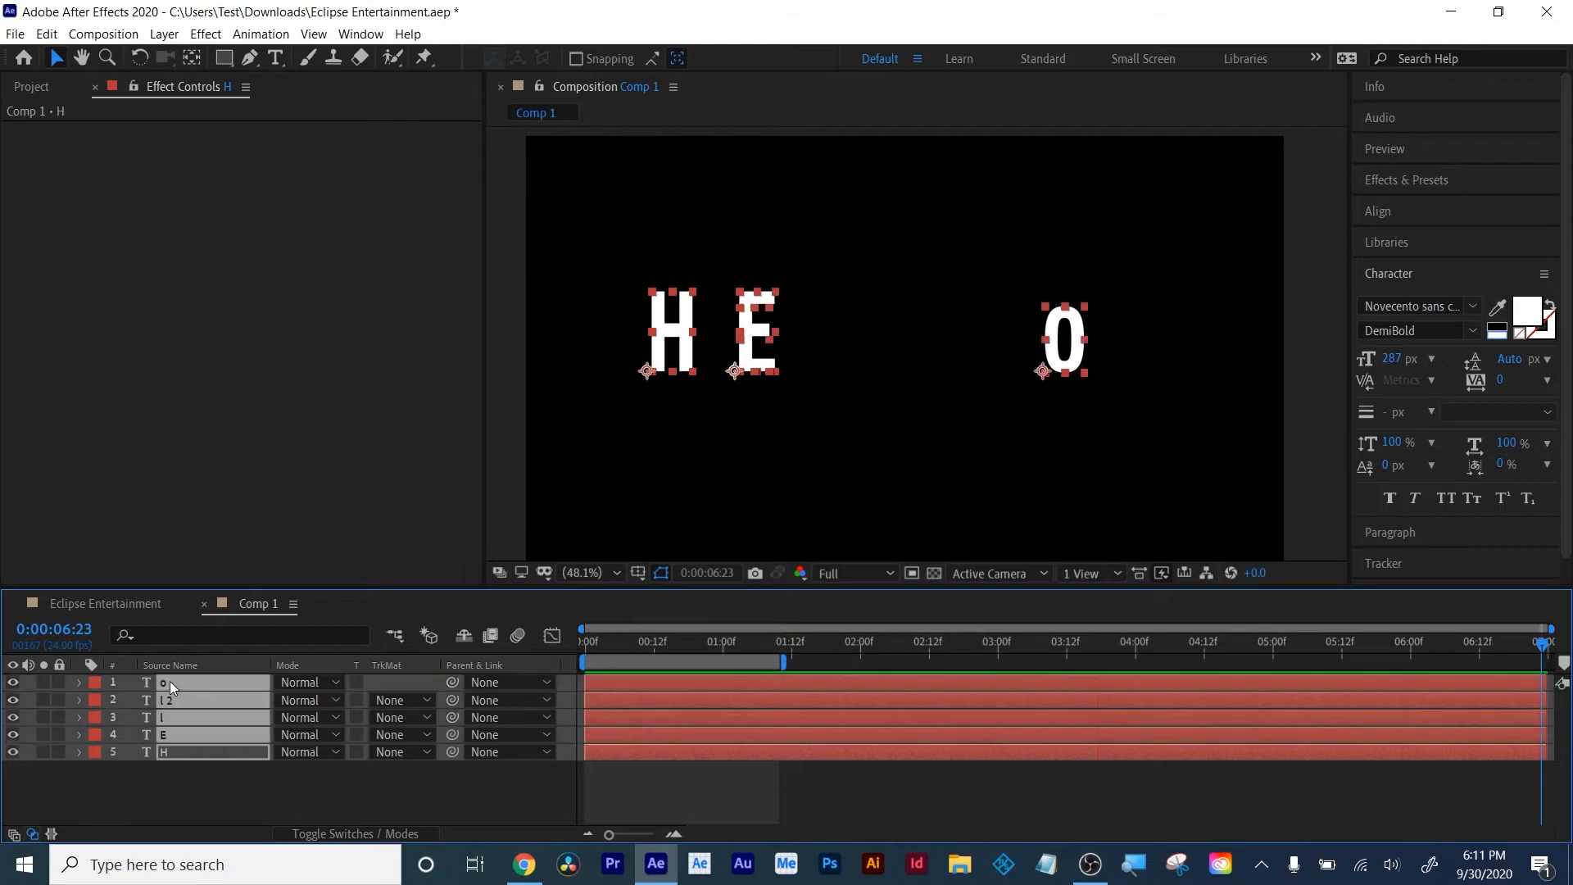
pyautogui.click(1402, 211)
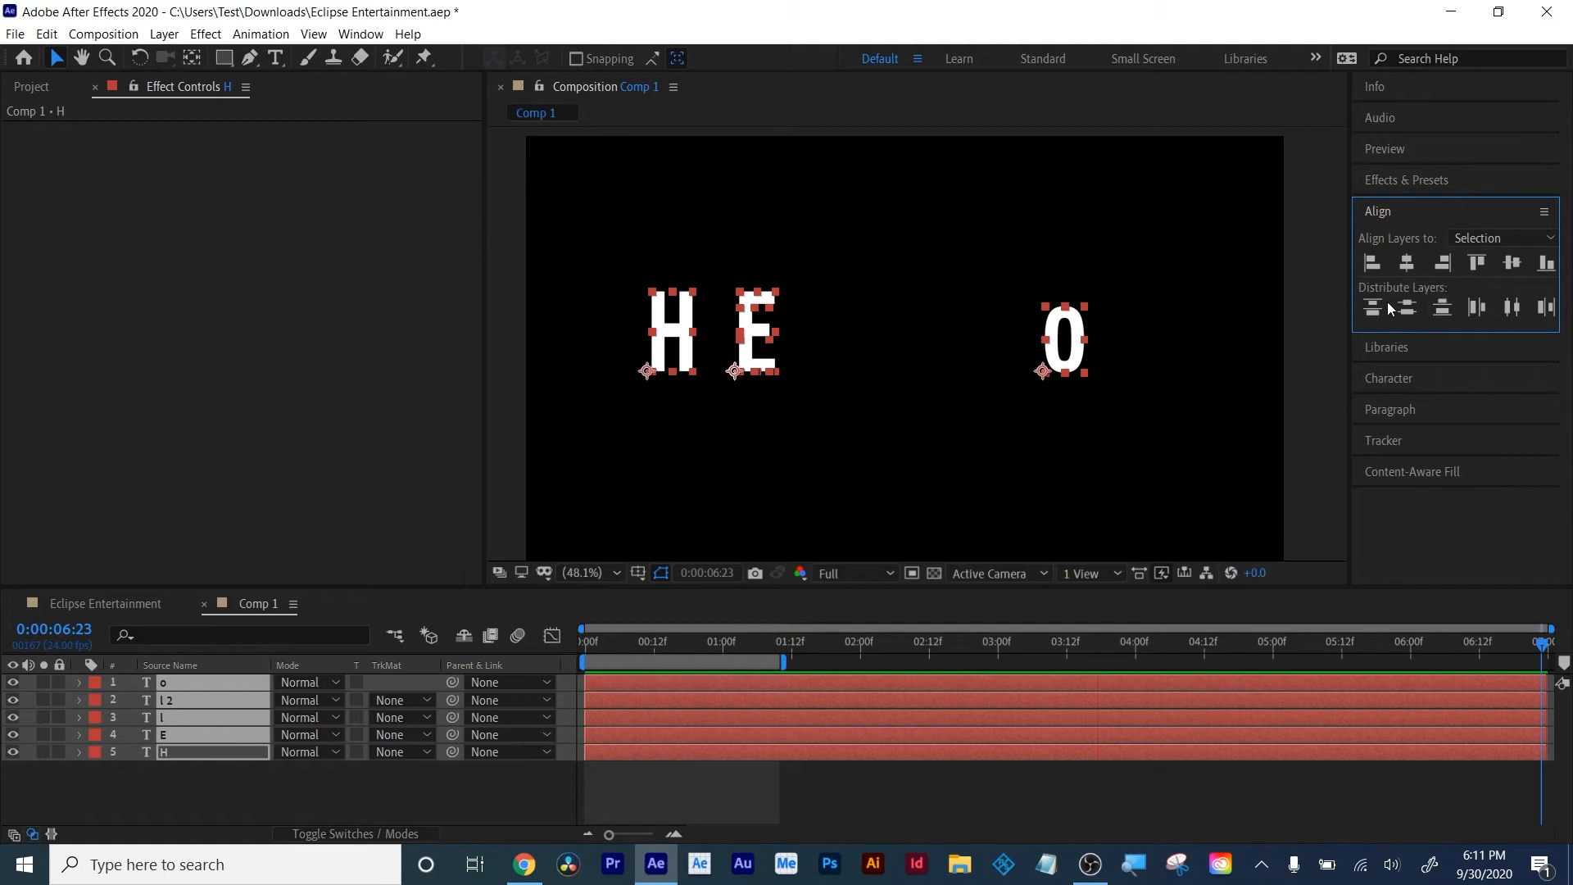
pyautogui.click(1513, 310)
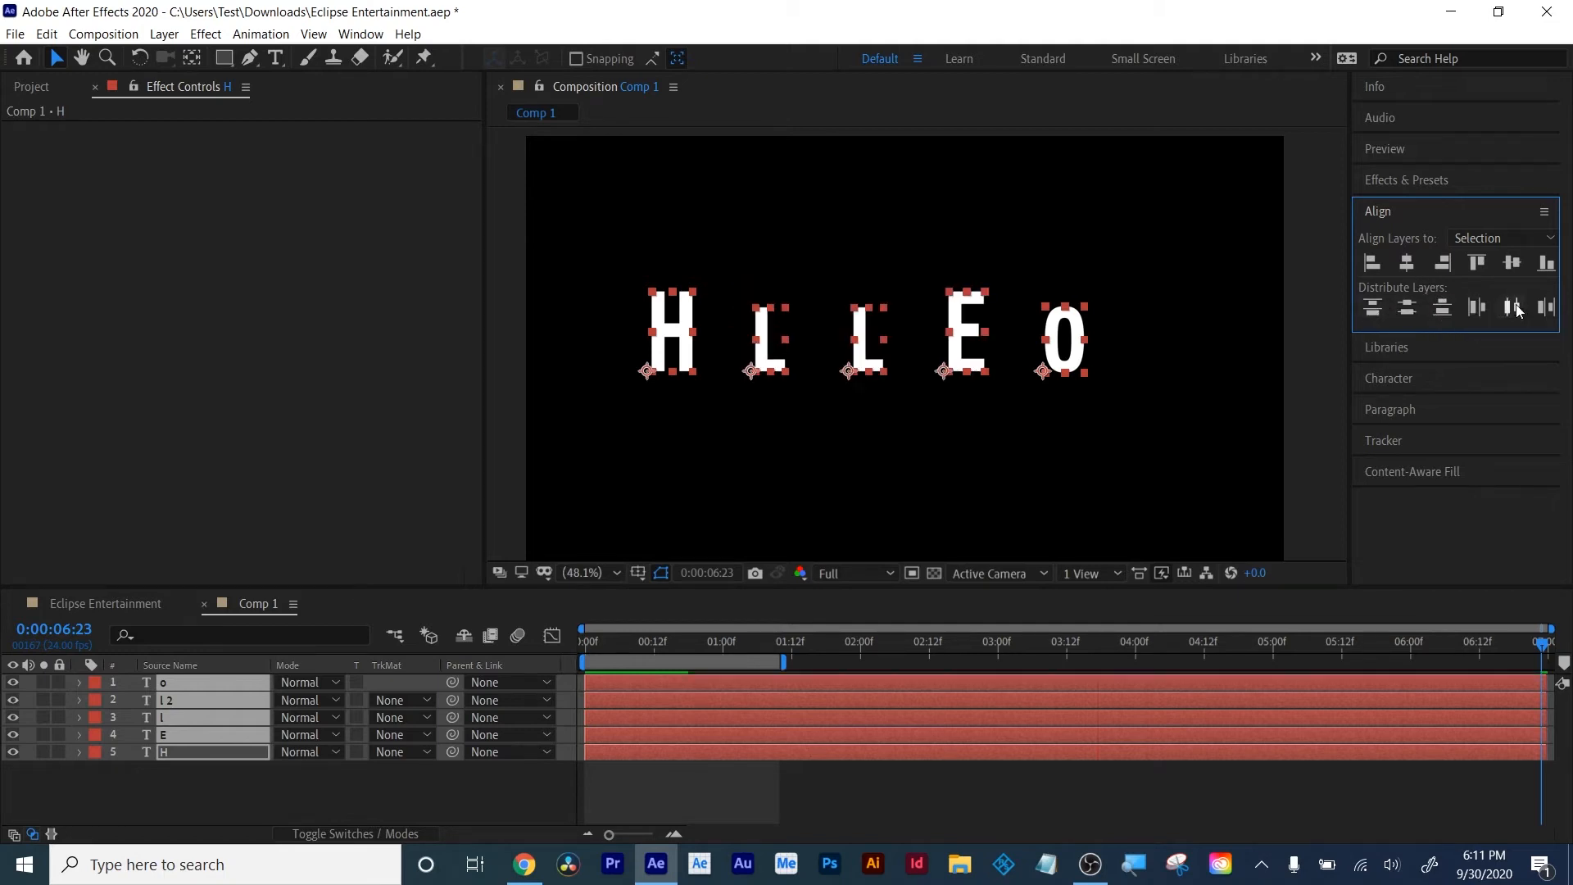
# Swap the E with the L next to the H so the letters spell HELLO
pyautogui.click(265, 774)
pyautogui.moveTo(968, 318); pyautogui.dragTo(735, 318)
pyautogui.moveTo(762, 332); pyautogui.dragTo(956, 332)
pyautogui.moveTo(740, 307); pyautogui.dragTo(781, 305)
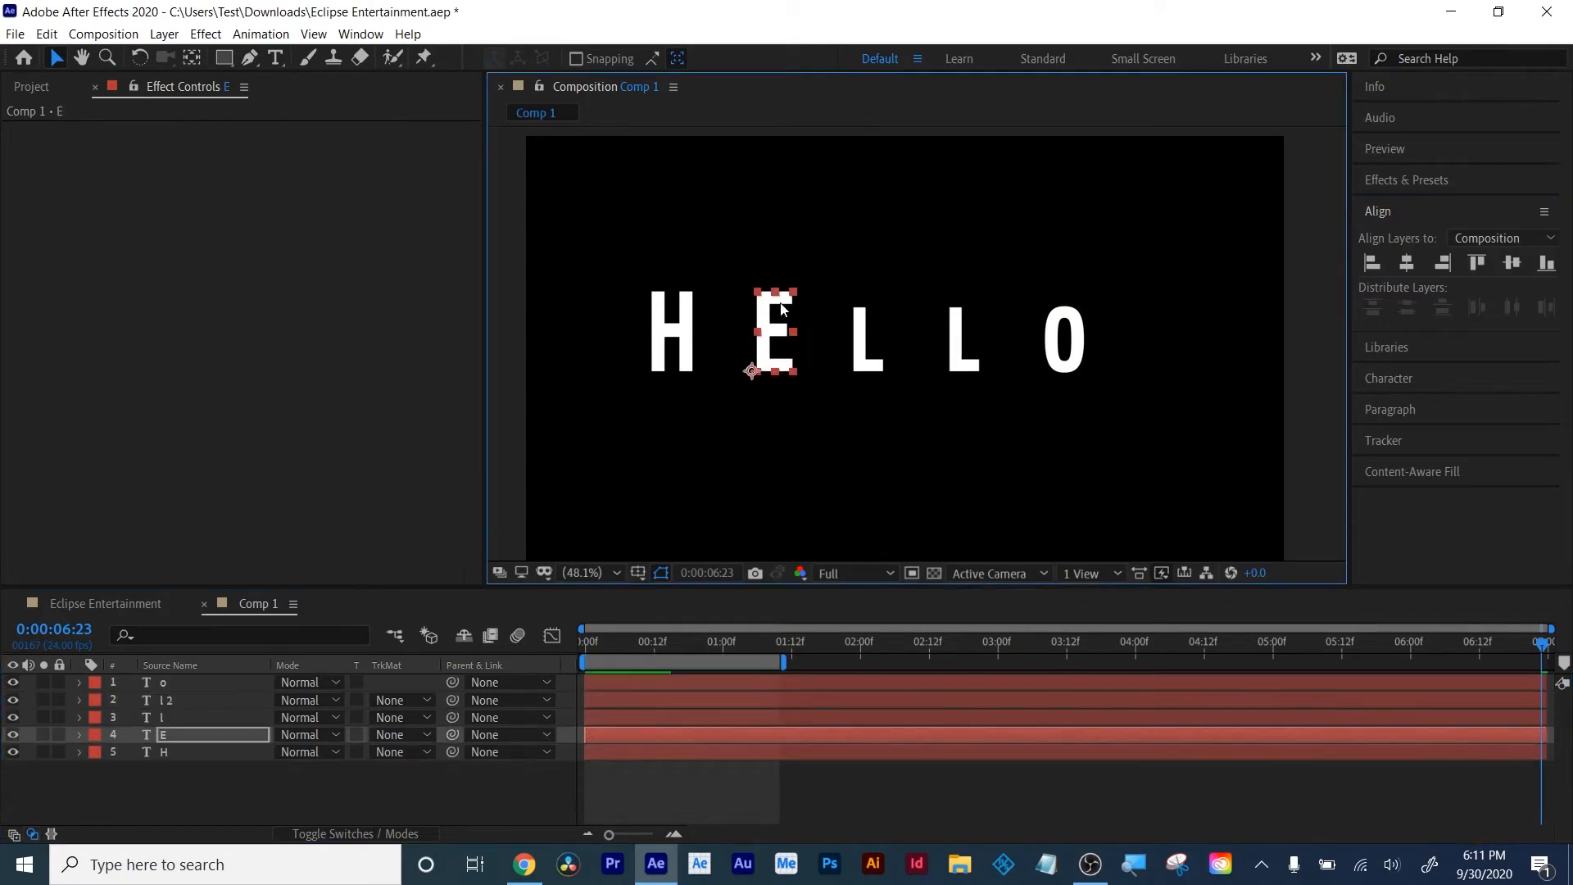
# Redistribute all five letter layers horizontally by their centres to even out the HELLO spacing
pyautogui.click(164, 751)
pyautogui.hotkey('ctrl', 'a')
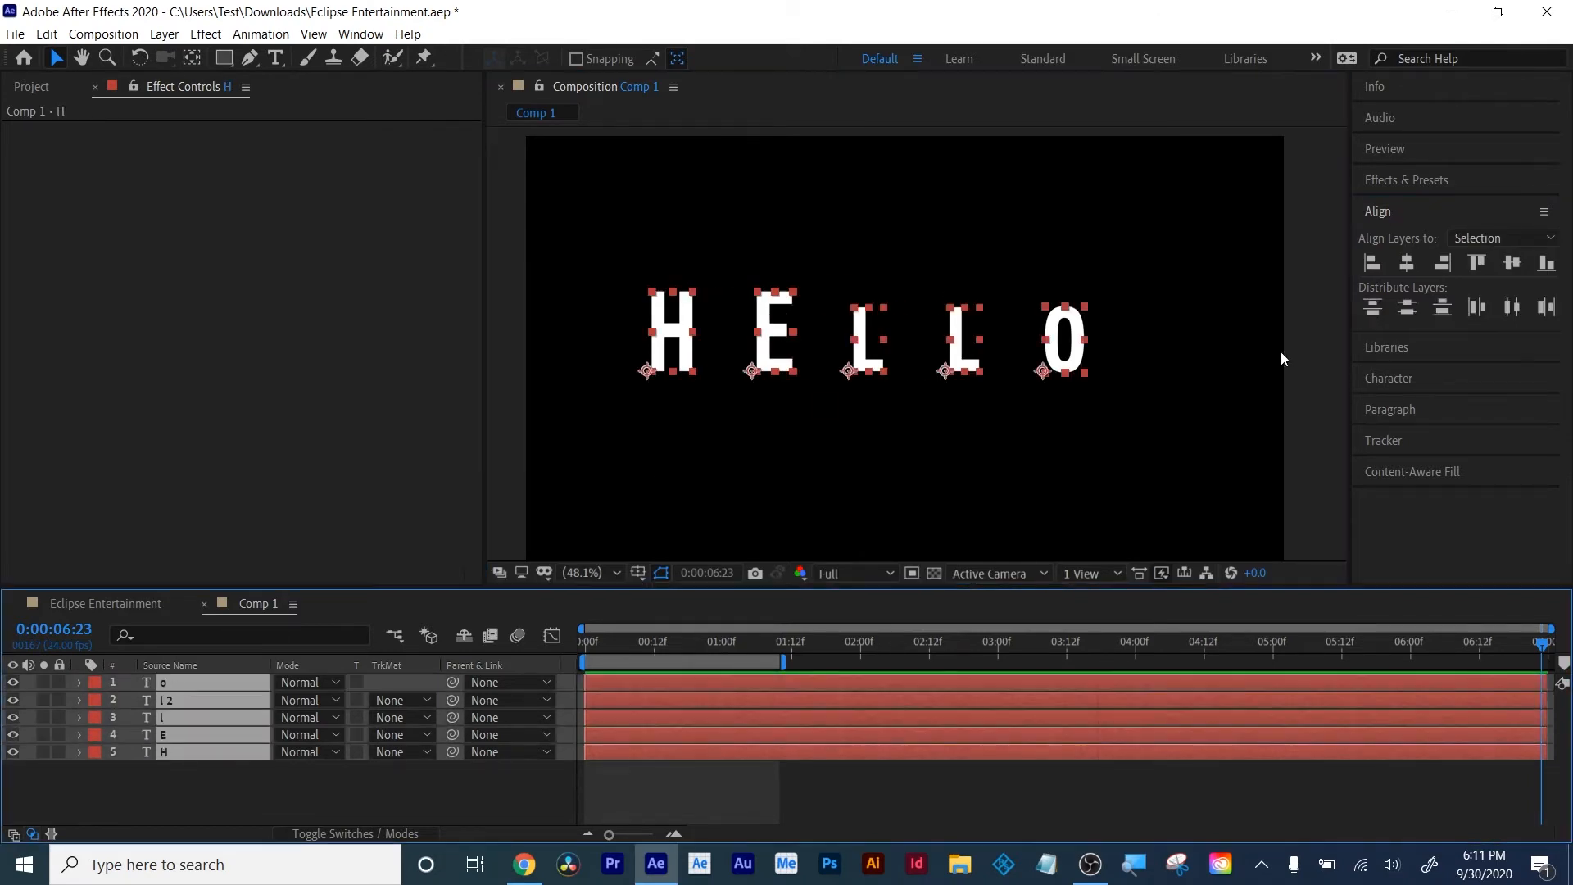
pyautogui.click(1512, 308)
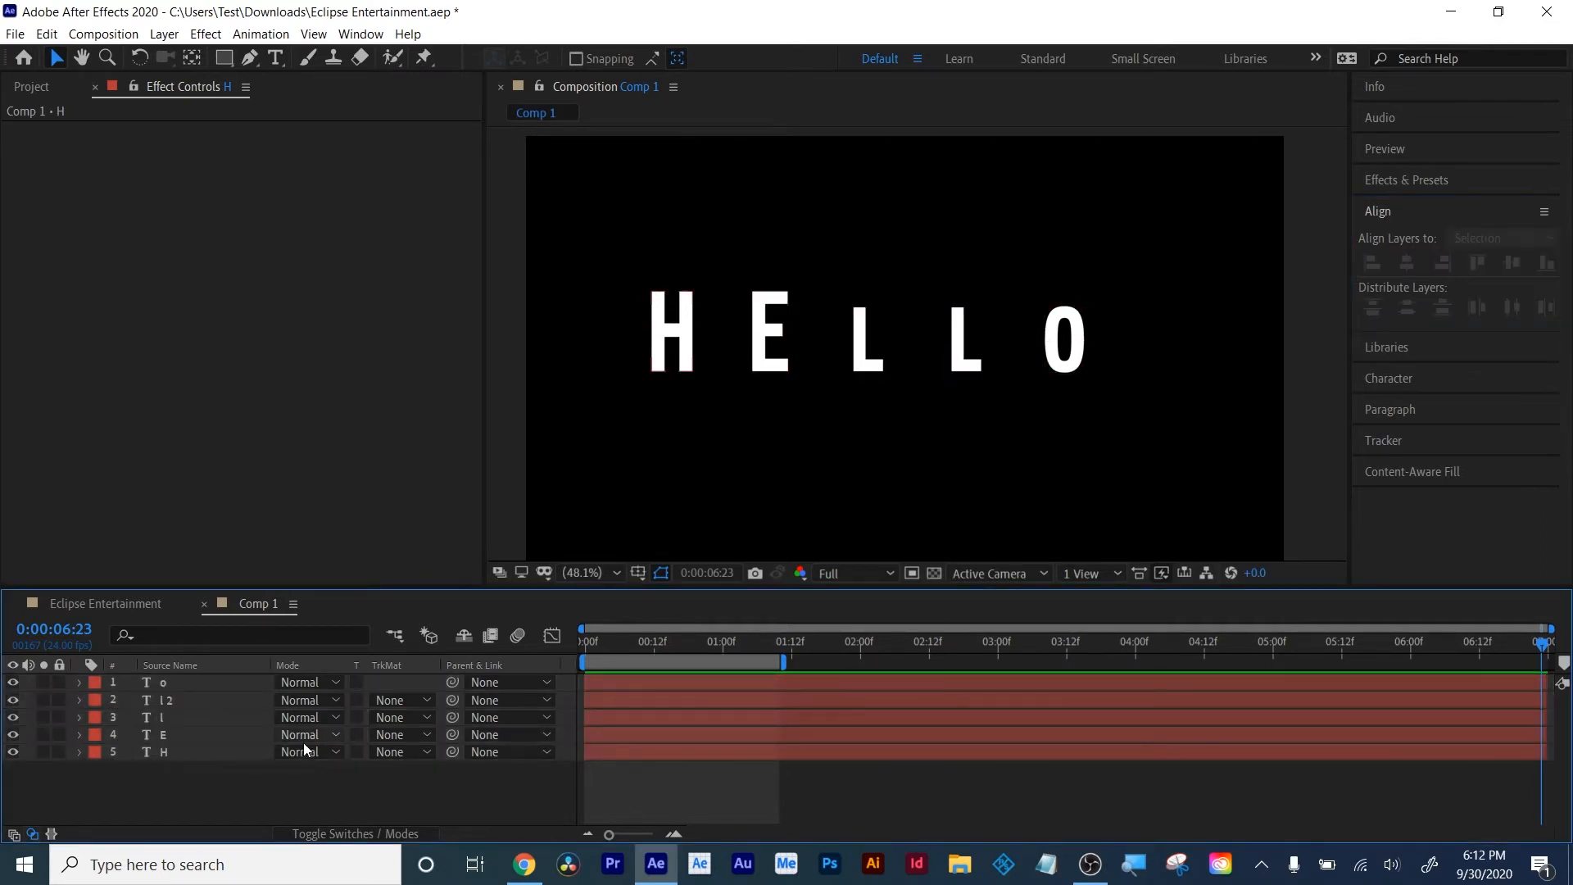
# At 0:00:00:00, add Position keyframes to all five letter layers and convert them to hold keyframes
pyautogui.press('Home')
pyautogui.hotkey('ctrl', 'a')
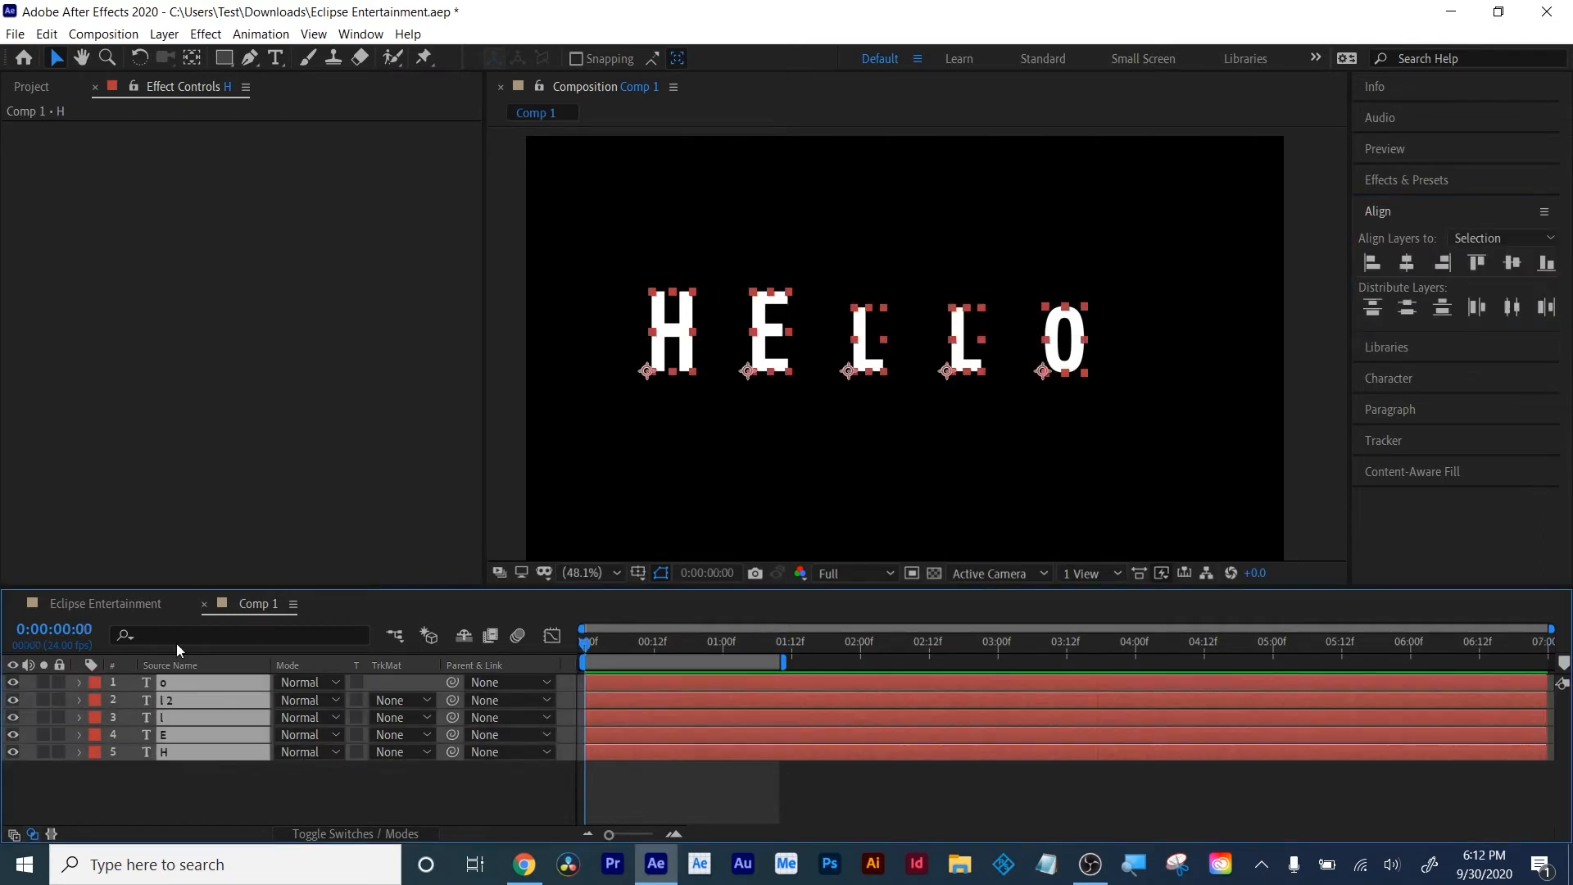
pyautogui.press('p')
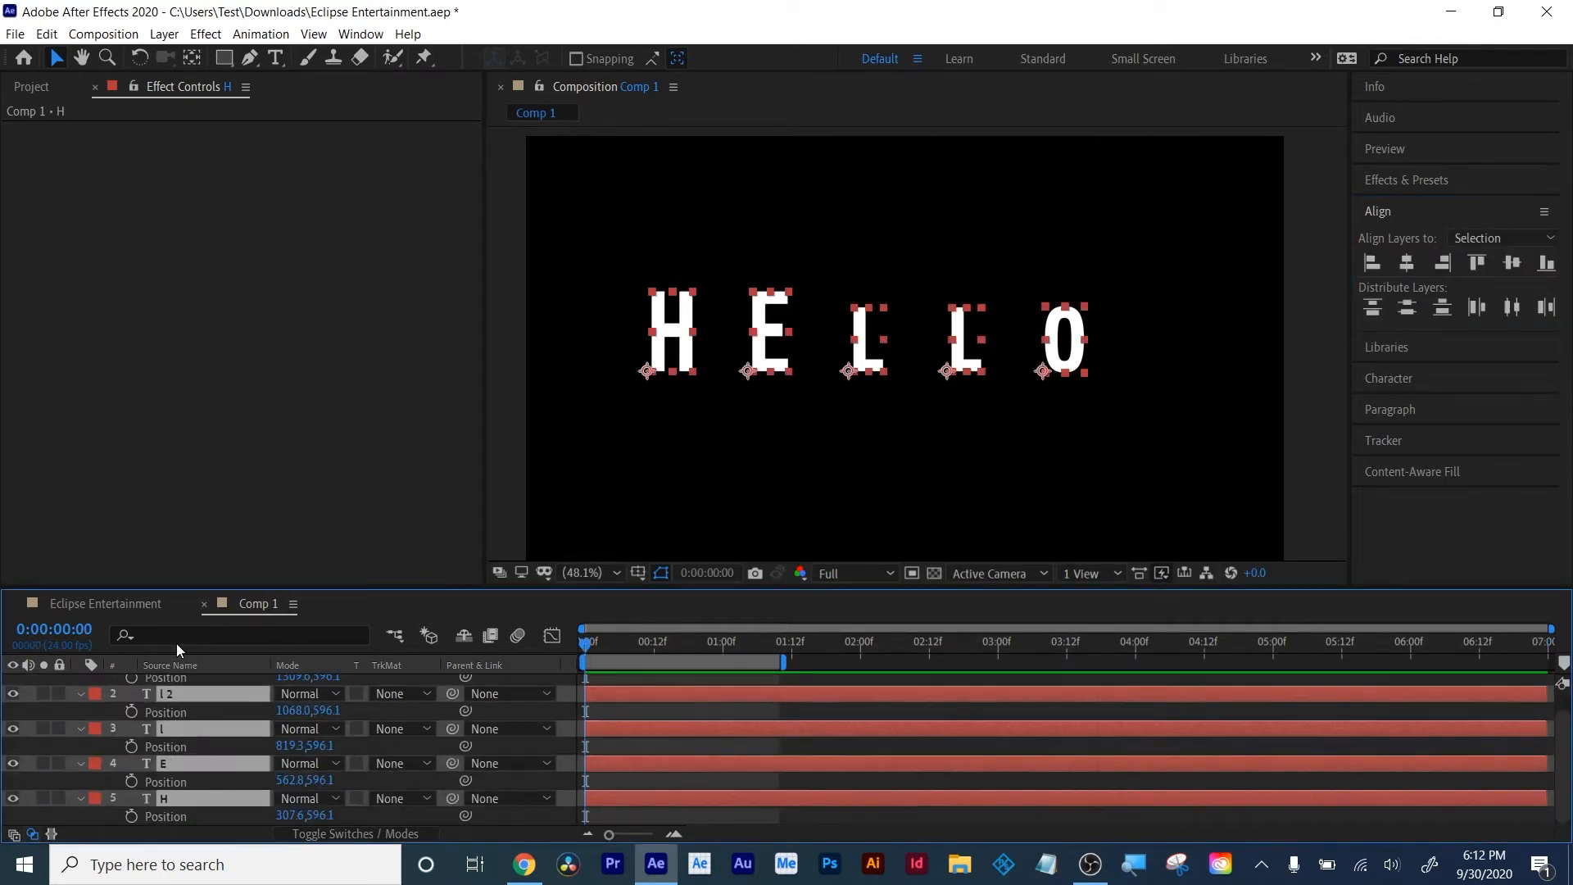
pyautogui.click(132, 676)
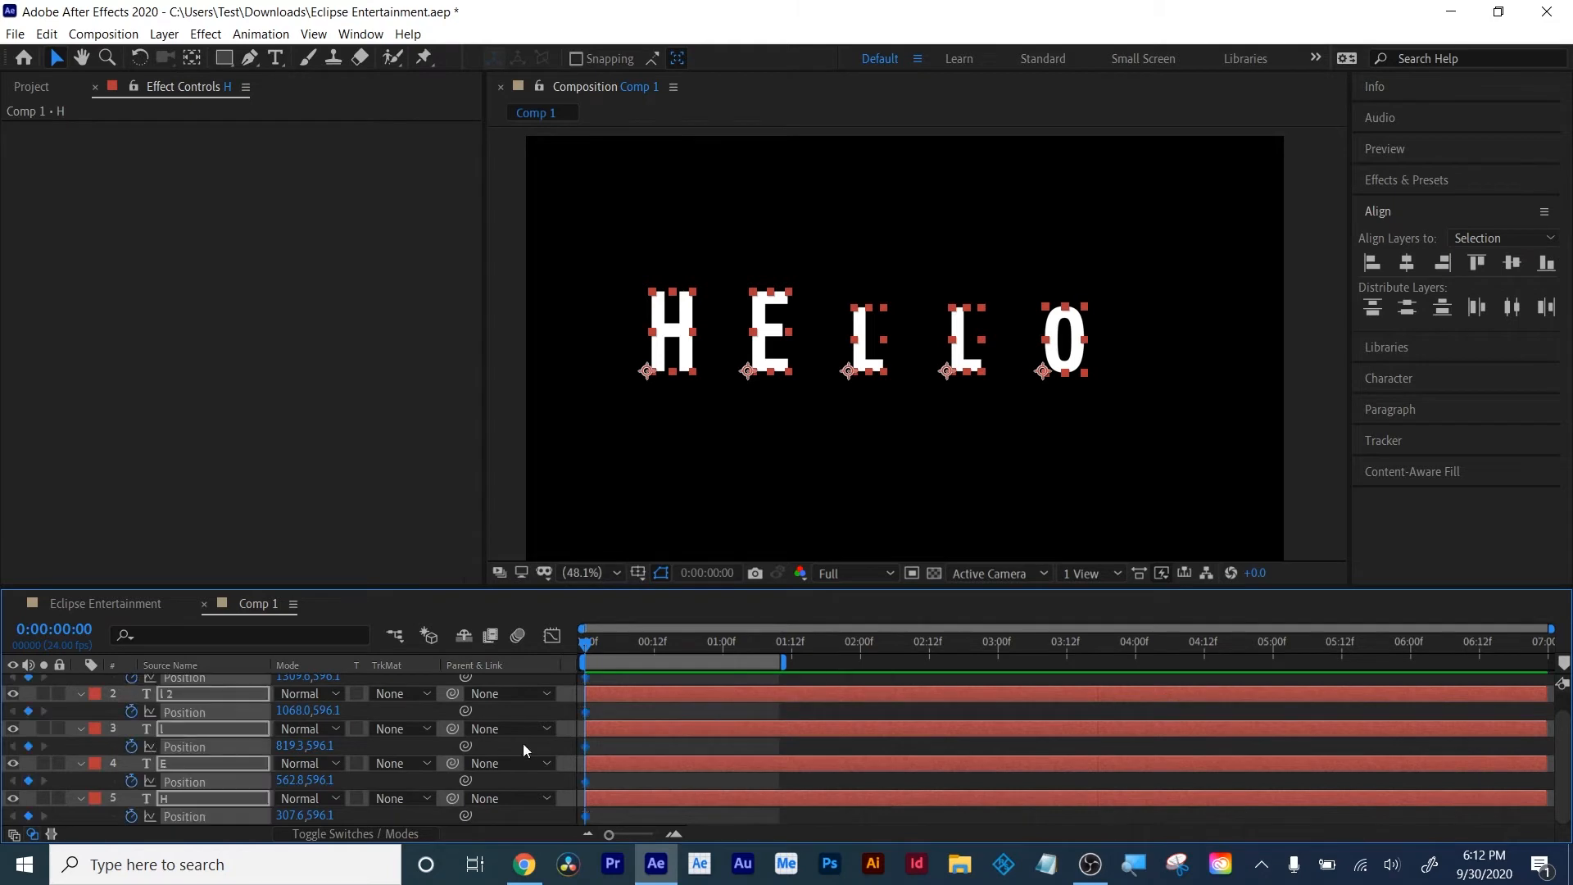
pyautogui.rightClick(585, 710)
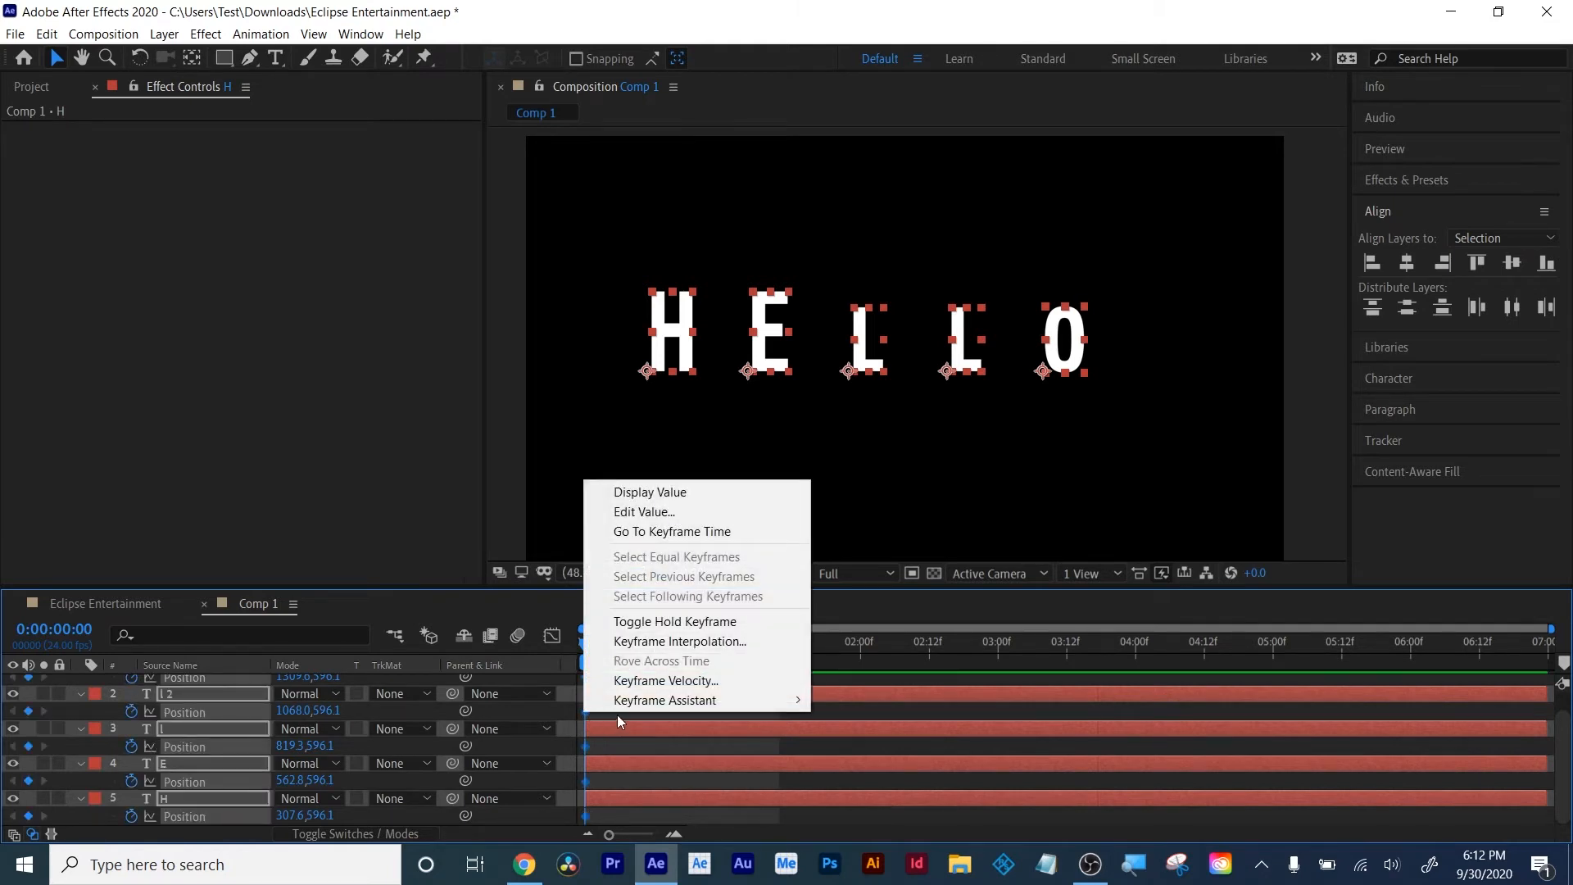
pyautogui.click(672, 622)
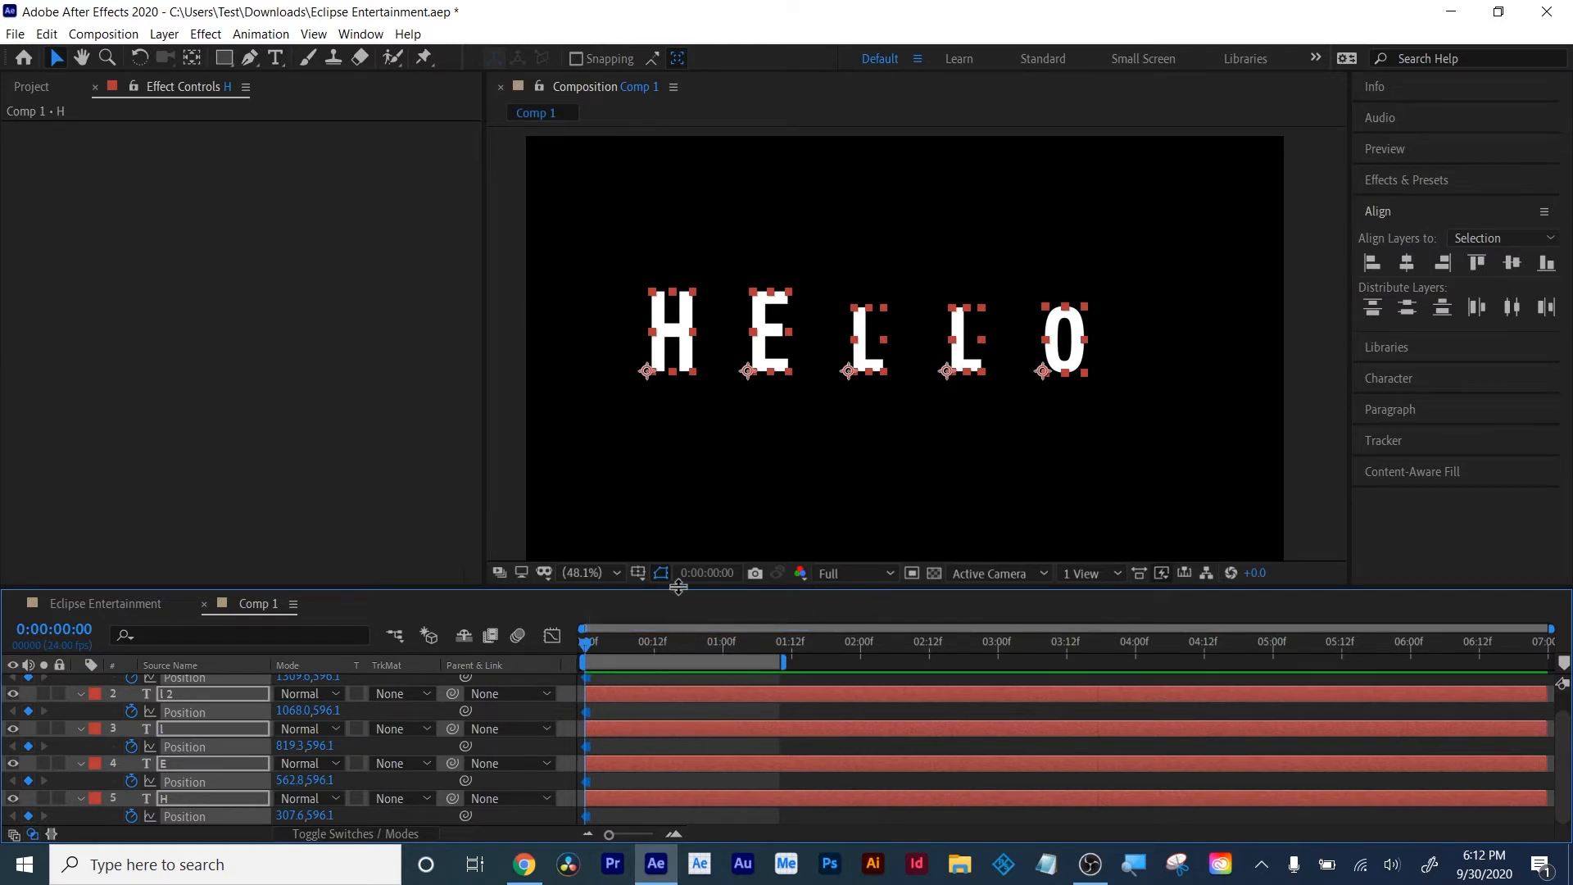
# At 0:00:00:00, add Scale keyframes to all five letter layers and convert them to hold keyframes
pyautogui.moveTo(680, 586); pyautogui.dragTo(681, 506)
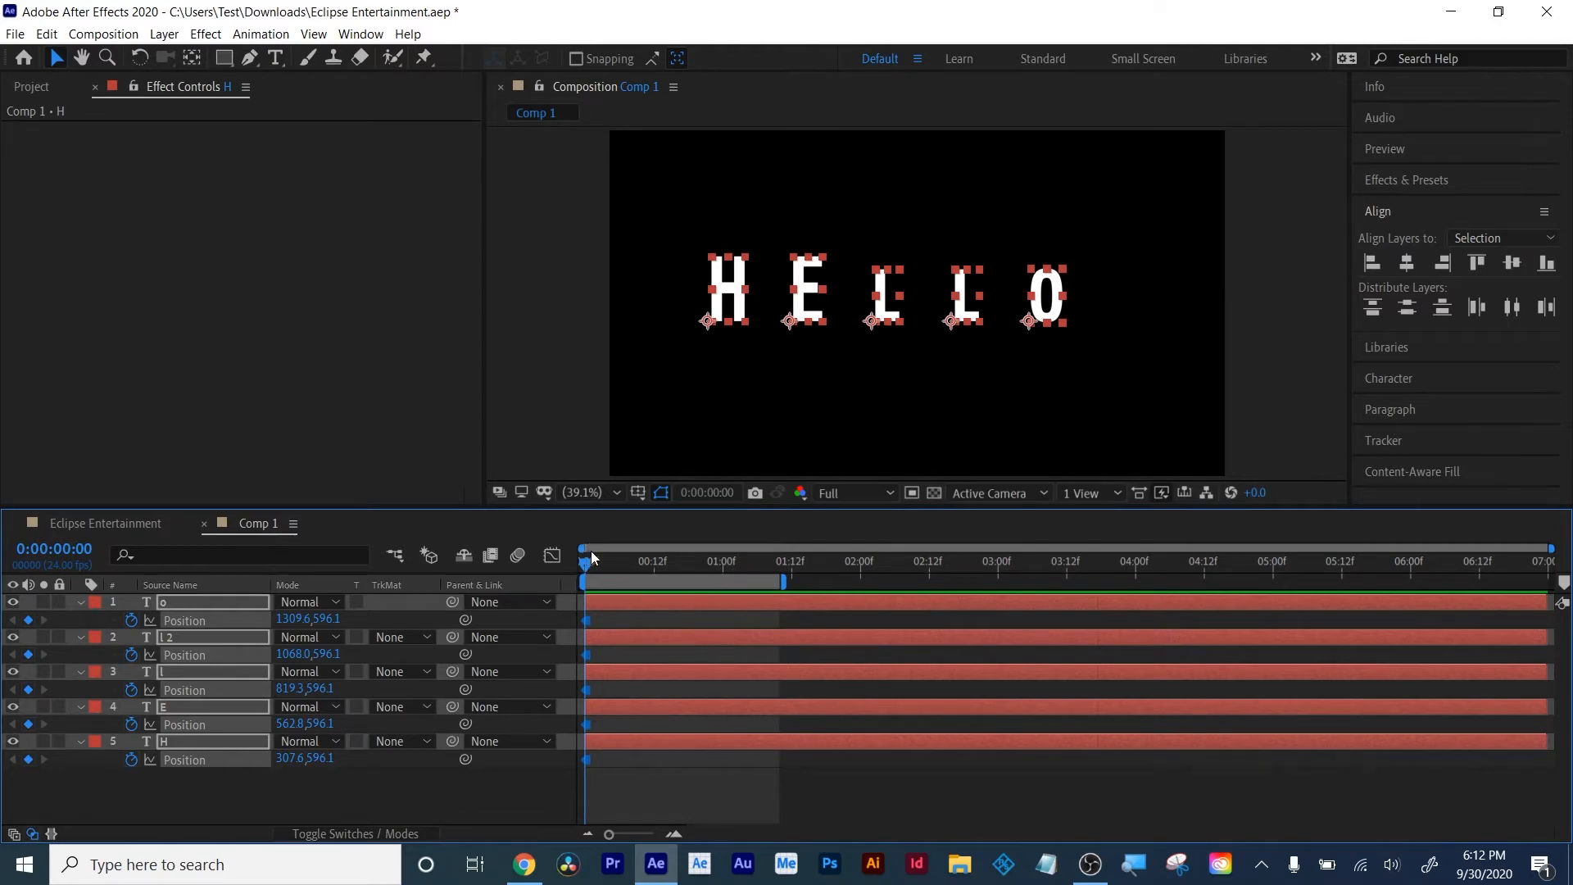
pyautogui.hotkey('shift', 's')
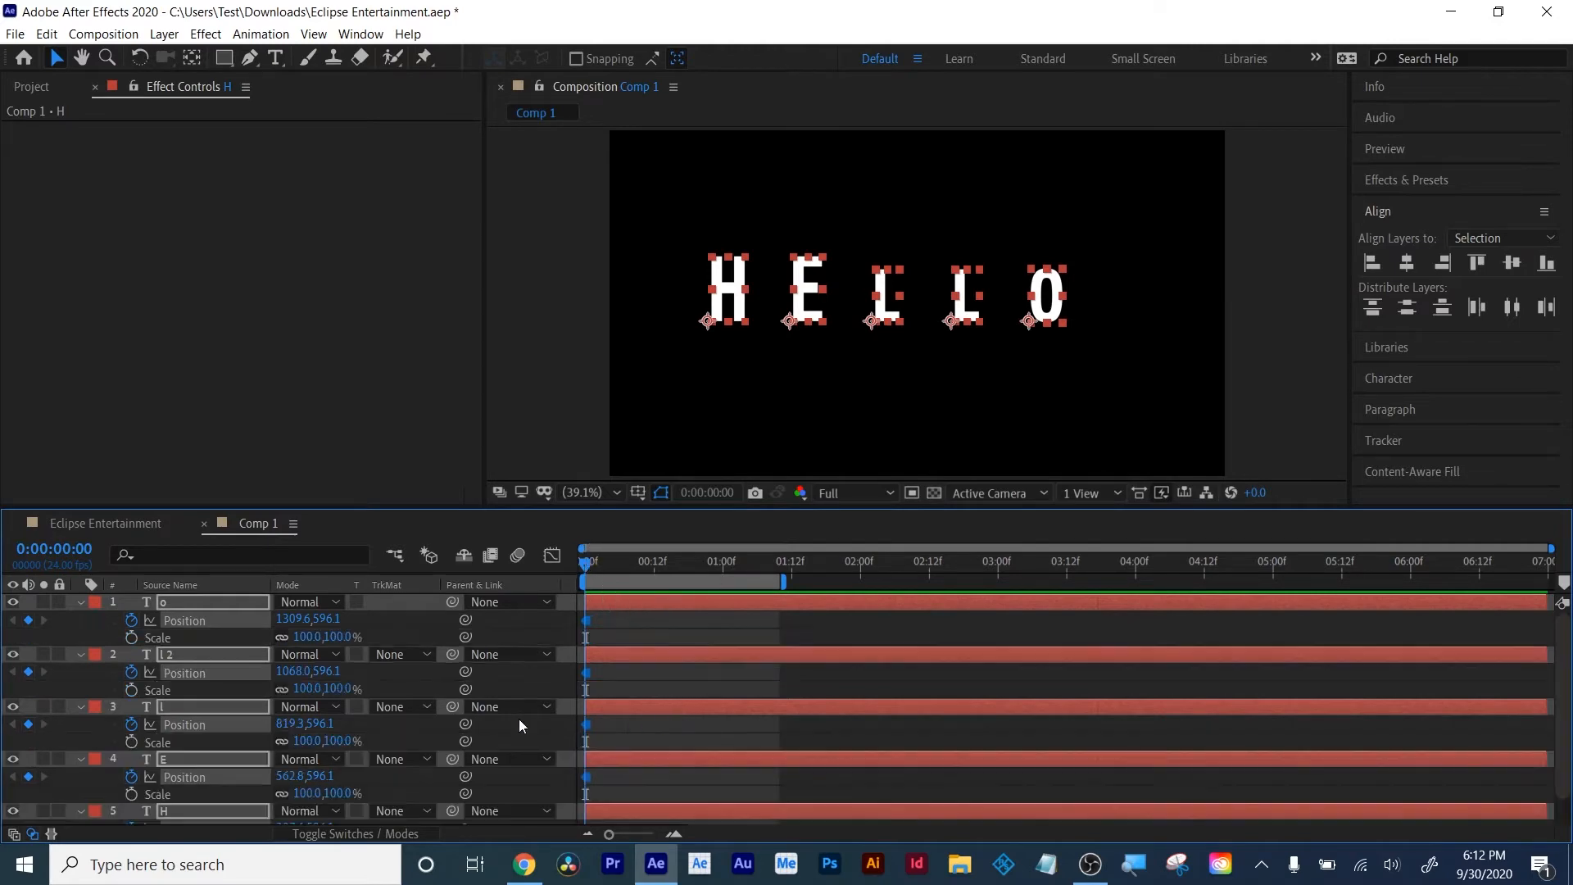
pyautogui.click(131, 638)
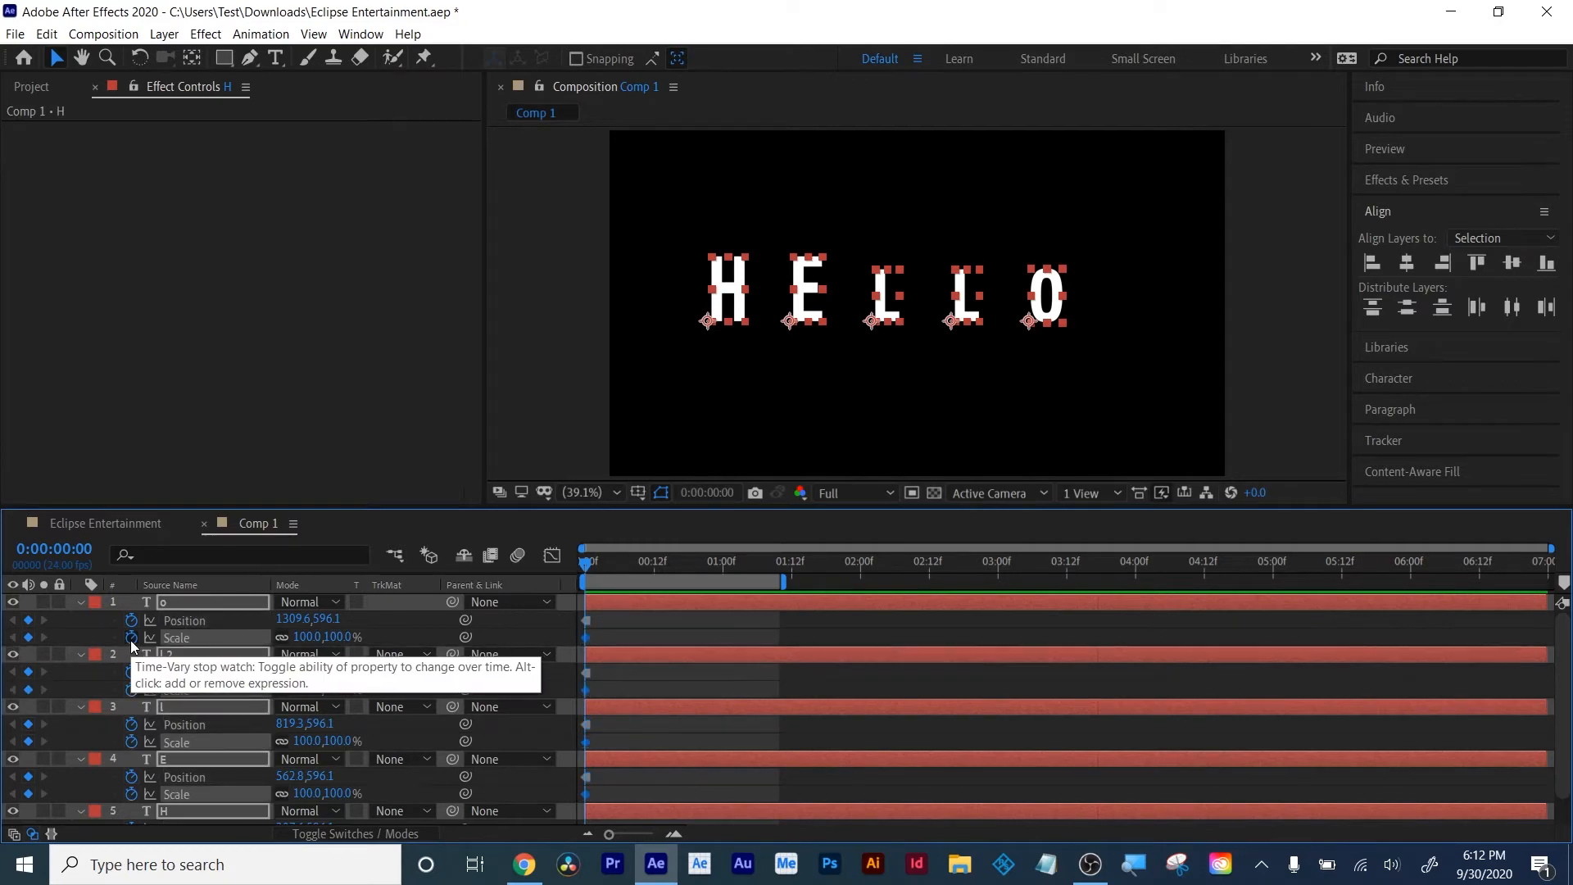
pyautogui.rightClick(586, 640)
pyautogui.click(639, 548)
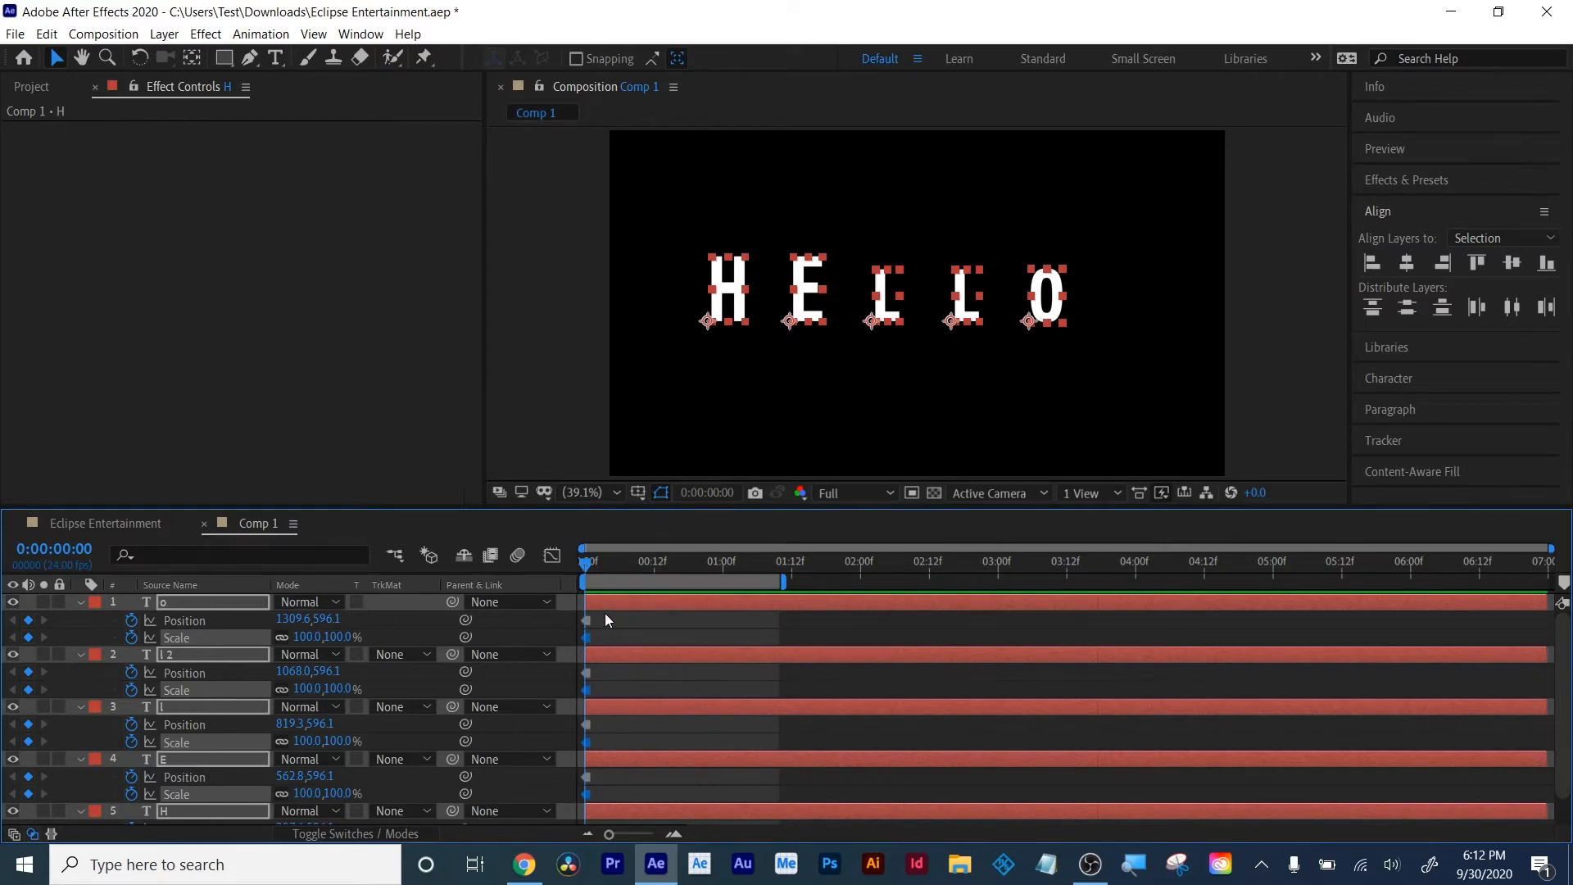
pyautogui.scroll(-1, 706, 725)
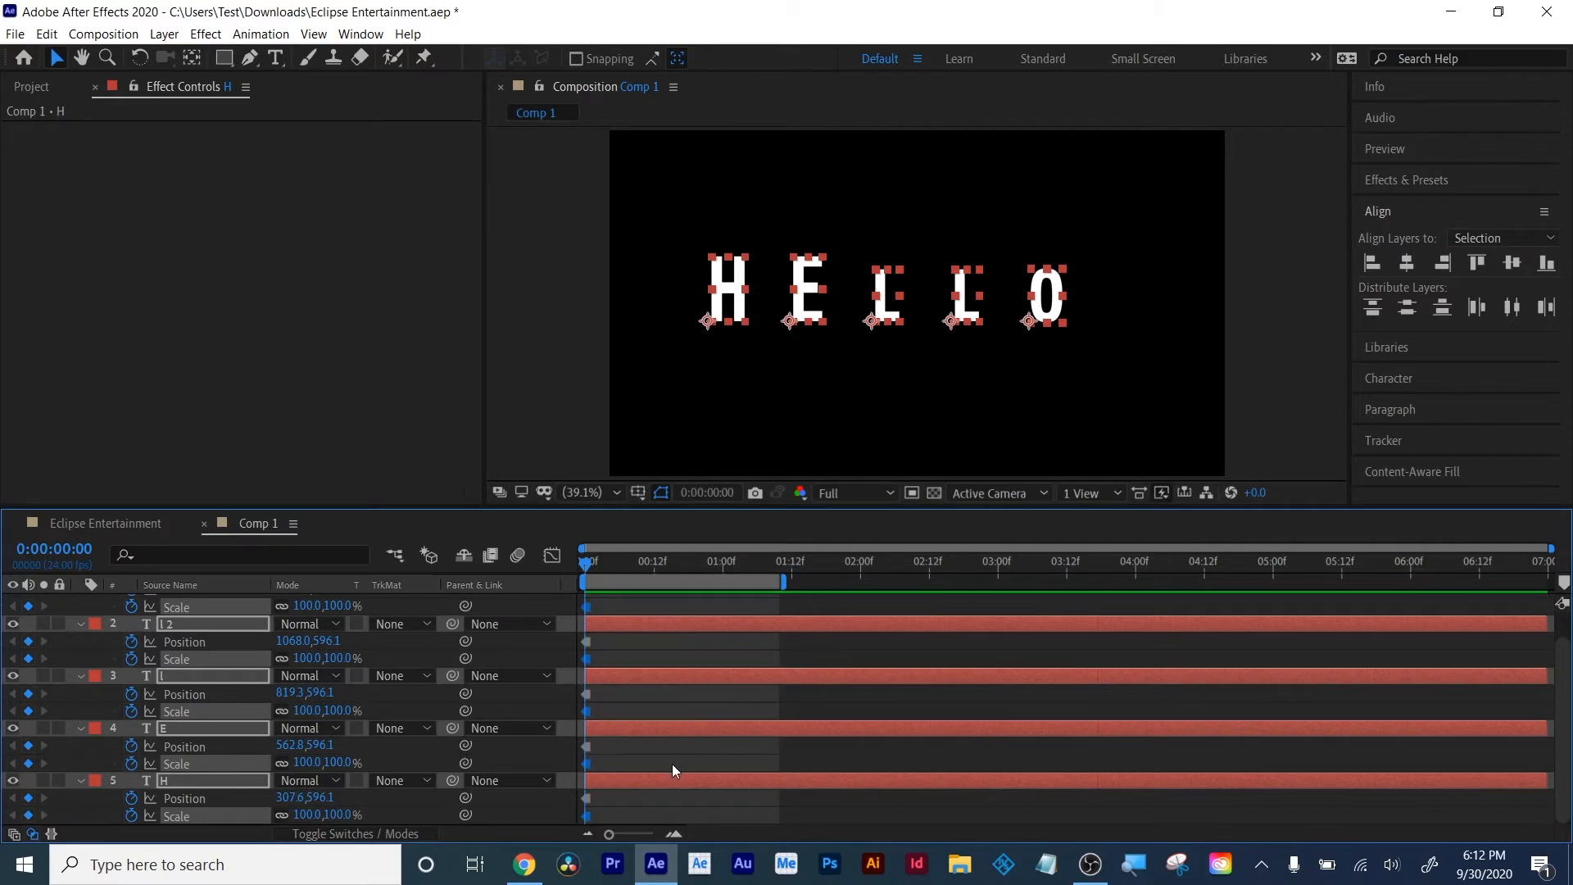
pyautogui.scroll(1, 672, 764)
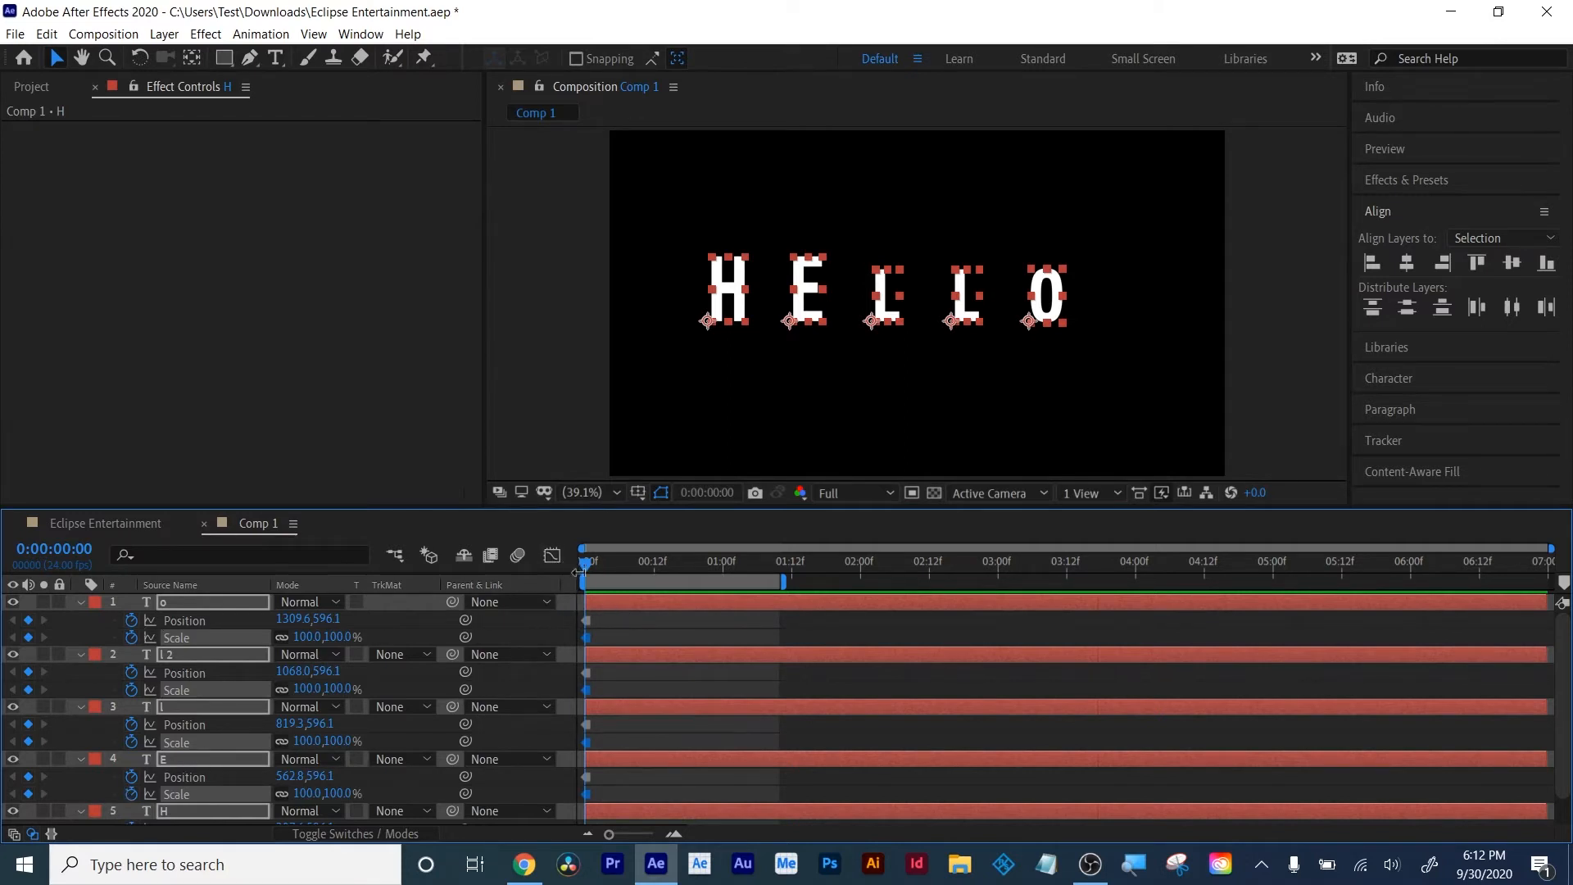
pyautogui.click(638, 624)
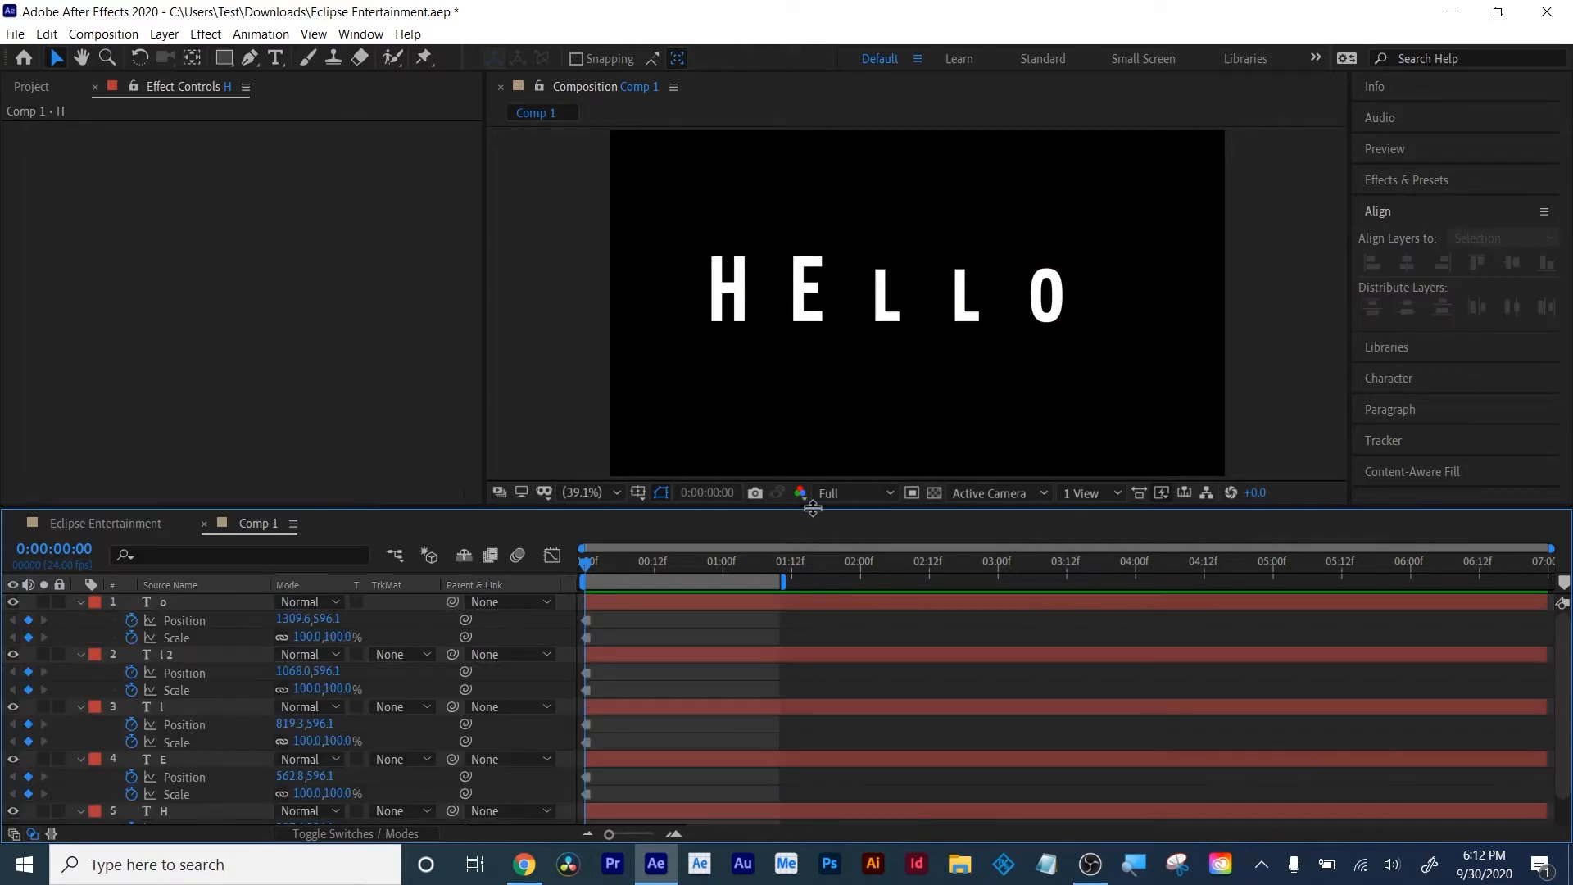
# At 0:00:00:04, move the H to the lower middle of the frame and enlarge it to about twice its size
pyautogui.moveTo(813, 508); pyautogui.dragTo(812, 414)
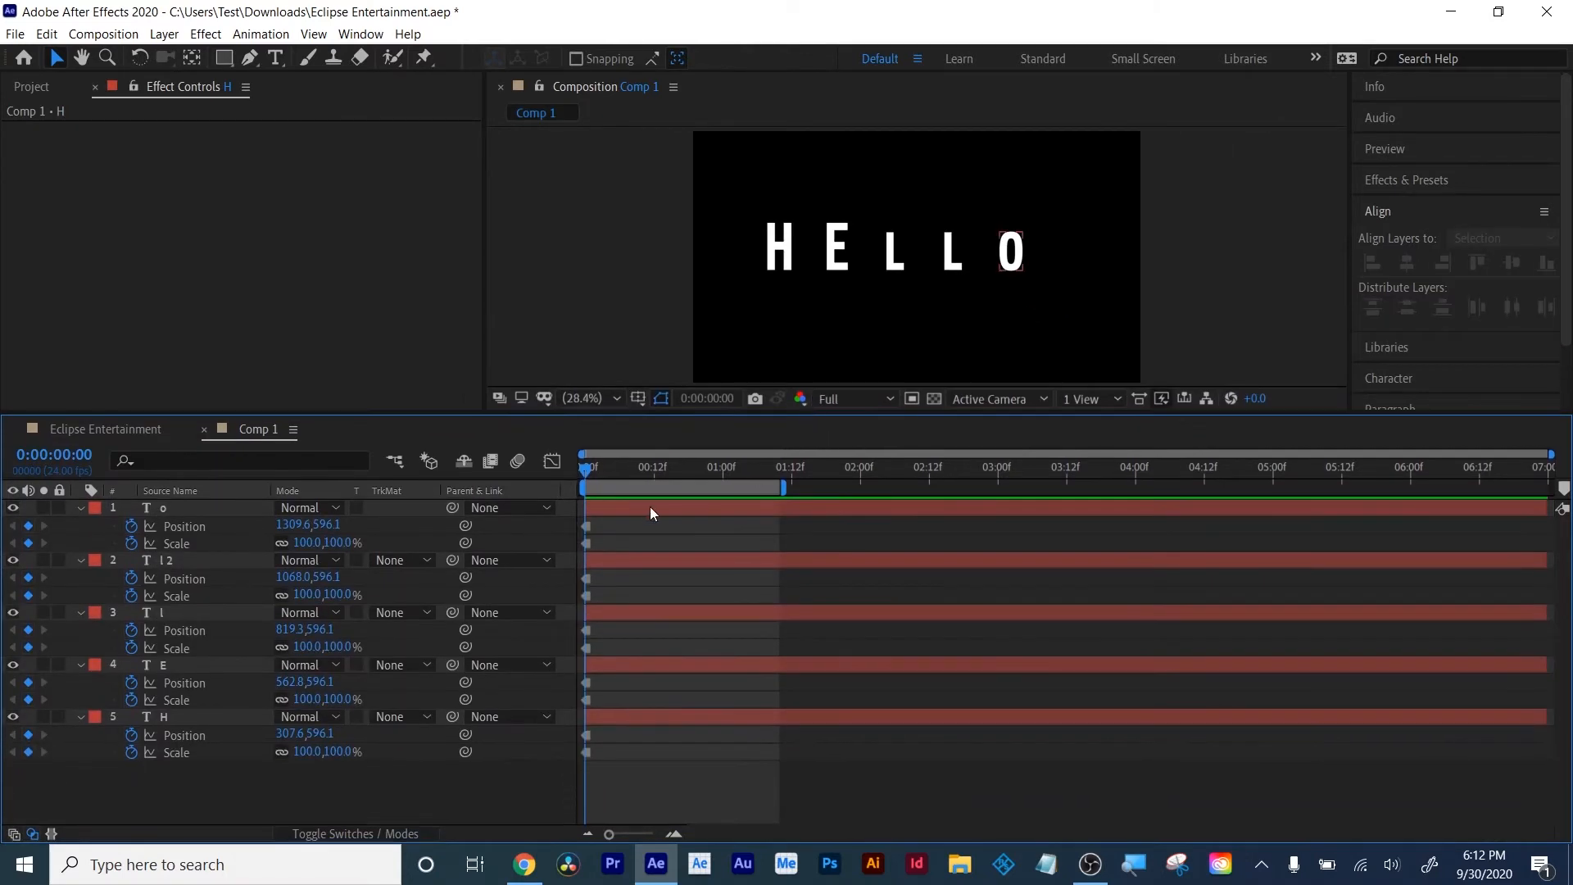
pyautogui.moveTo(601, 473); pyautogui.dragTo(607, 471)
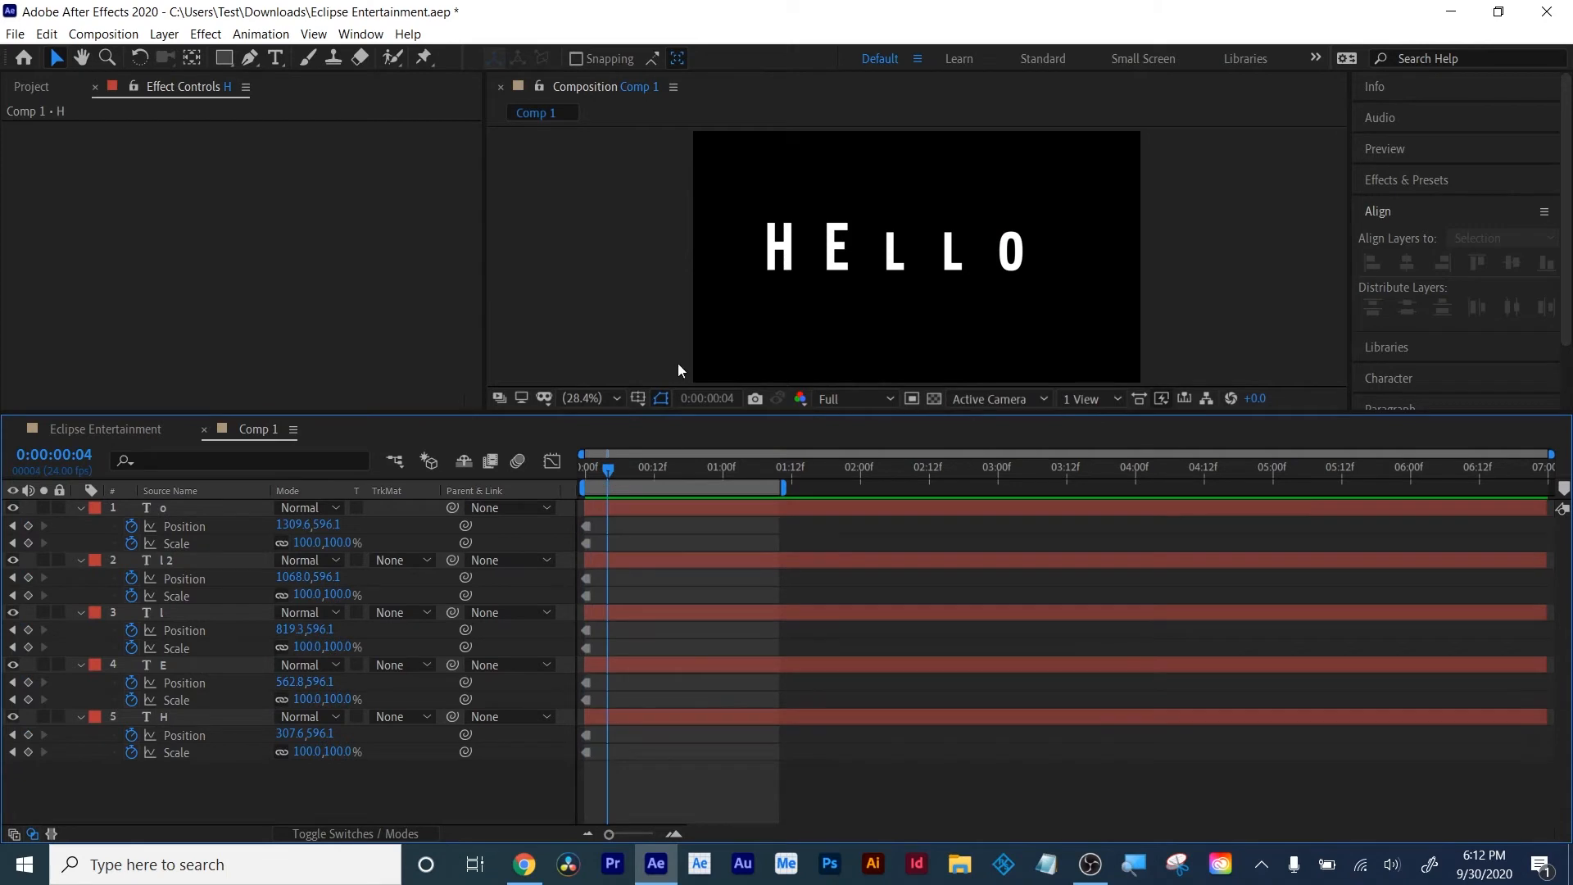
pyautogui.click(769, 257)
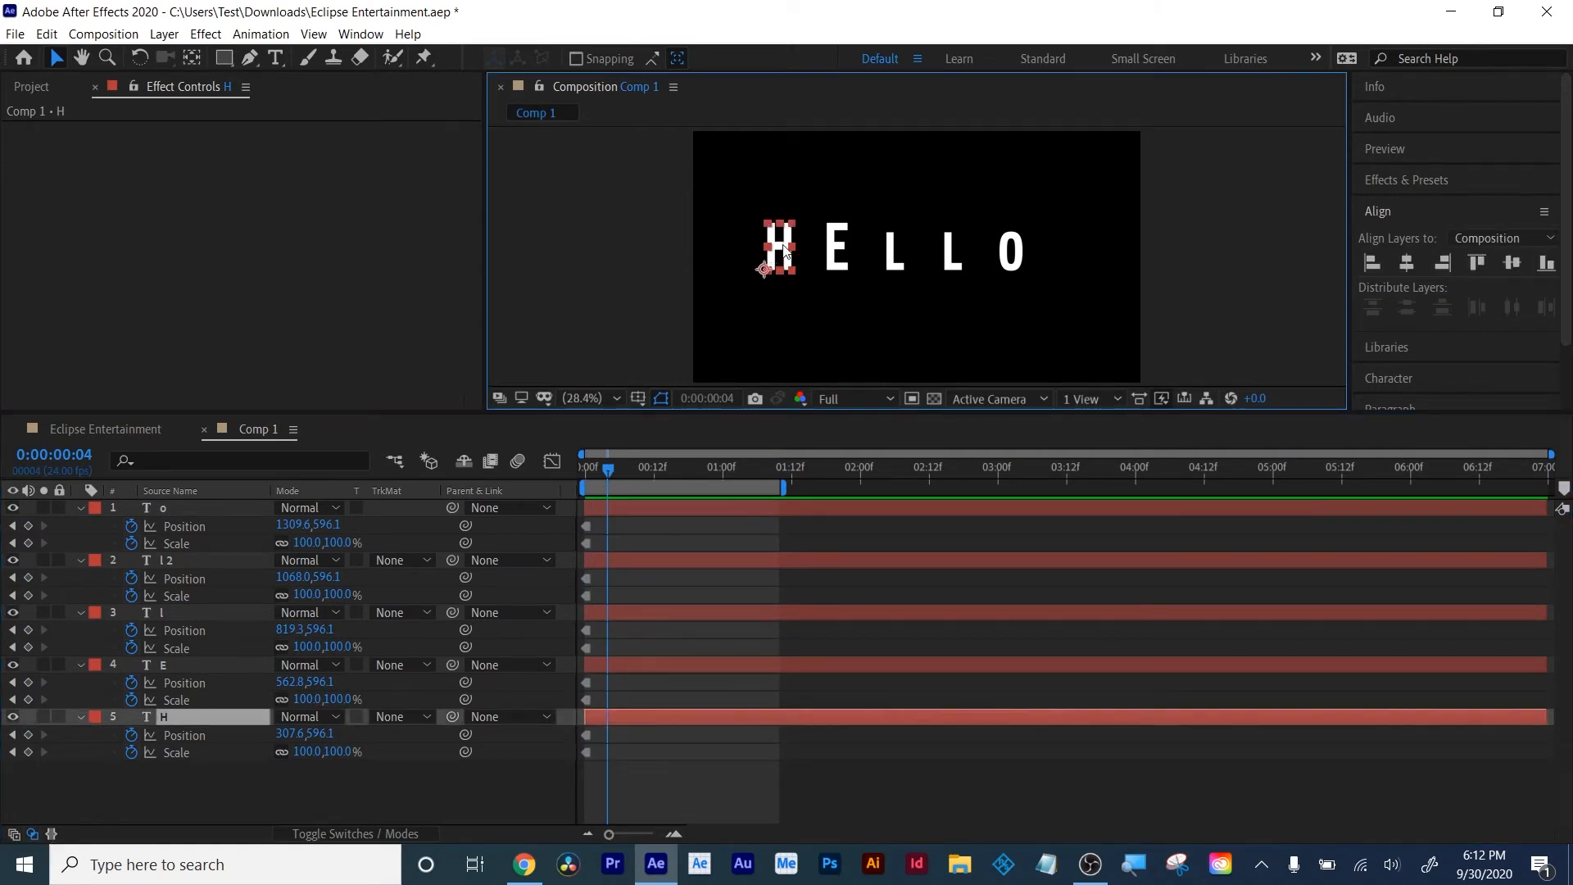
pyautogui.moveTo(784, 249); pyautogui.dragTo(950, 303)
# Collapse the keyframed properties of all five letter layers in the timeline
pyautogui.click(887, 709)
pyautogui.press('u')
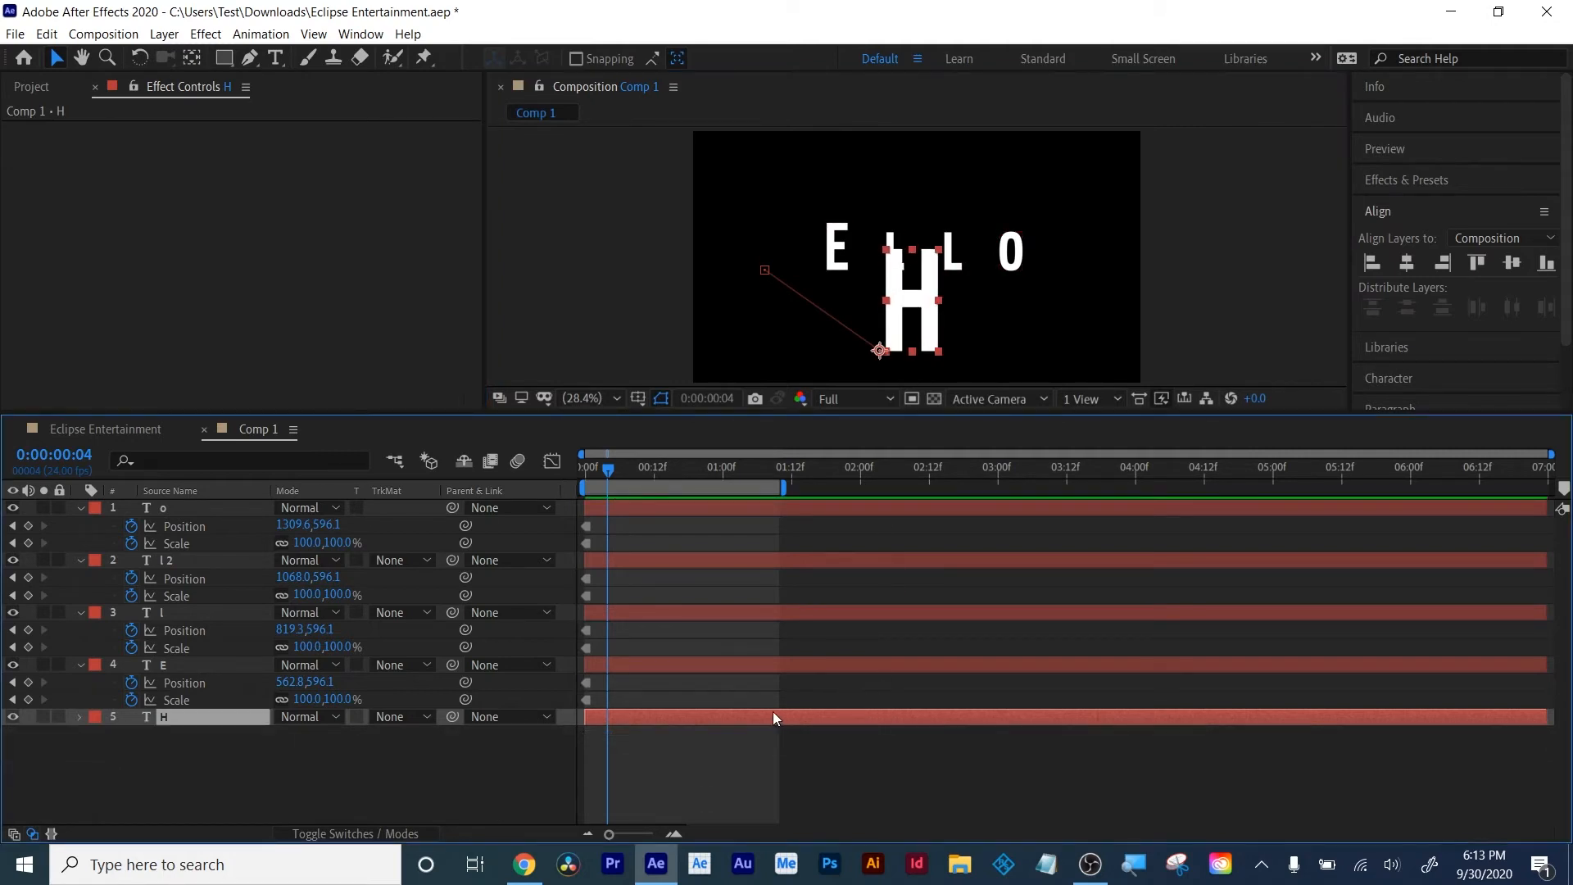
pyautogui.click(709, 749)
pyautogui.press('u')
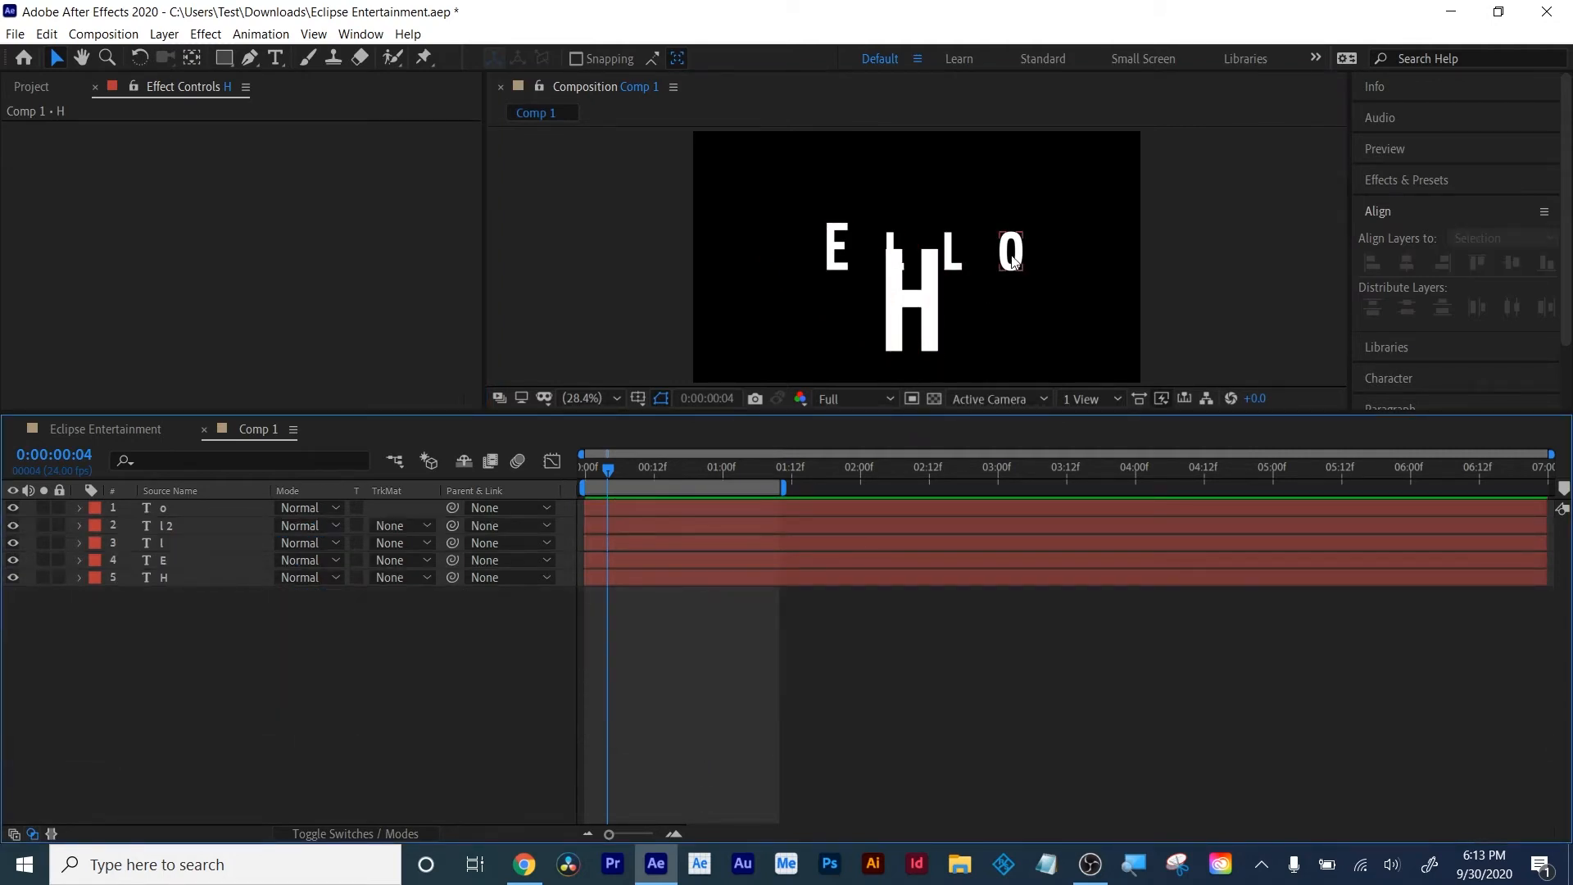
# At 0:00:00:04, scatter the O, E and both Ls around the H, enlarging the O to about 338% and the first L to about 186%
pyautogui.click(1012, 256)
pyautogui.moveTo(1021, 269); pyautogui.dragTo(1080, 347)
pyautogui.moveTo(1065, 235); pyautogui.dragTo(1068, 171)
pyautogui.moveTo(895, 252); pyautogui.dragTo(811, 305)
pyautogui.click(951, 240)
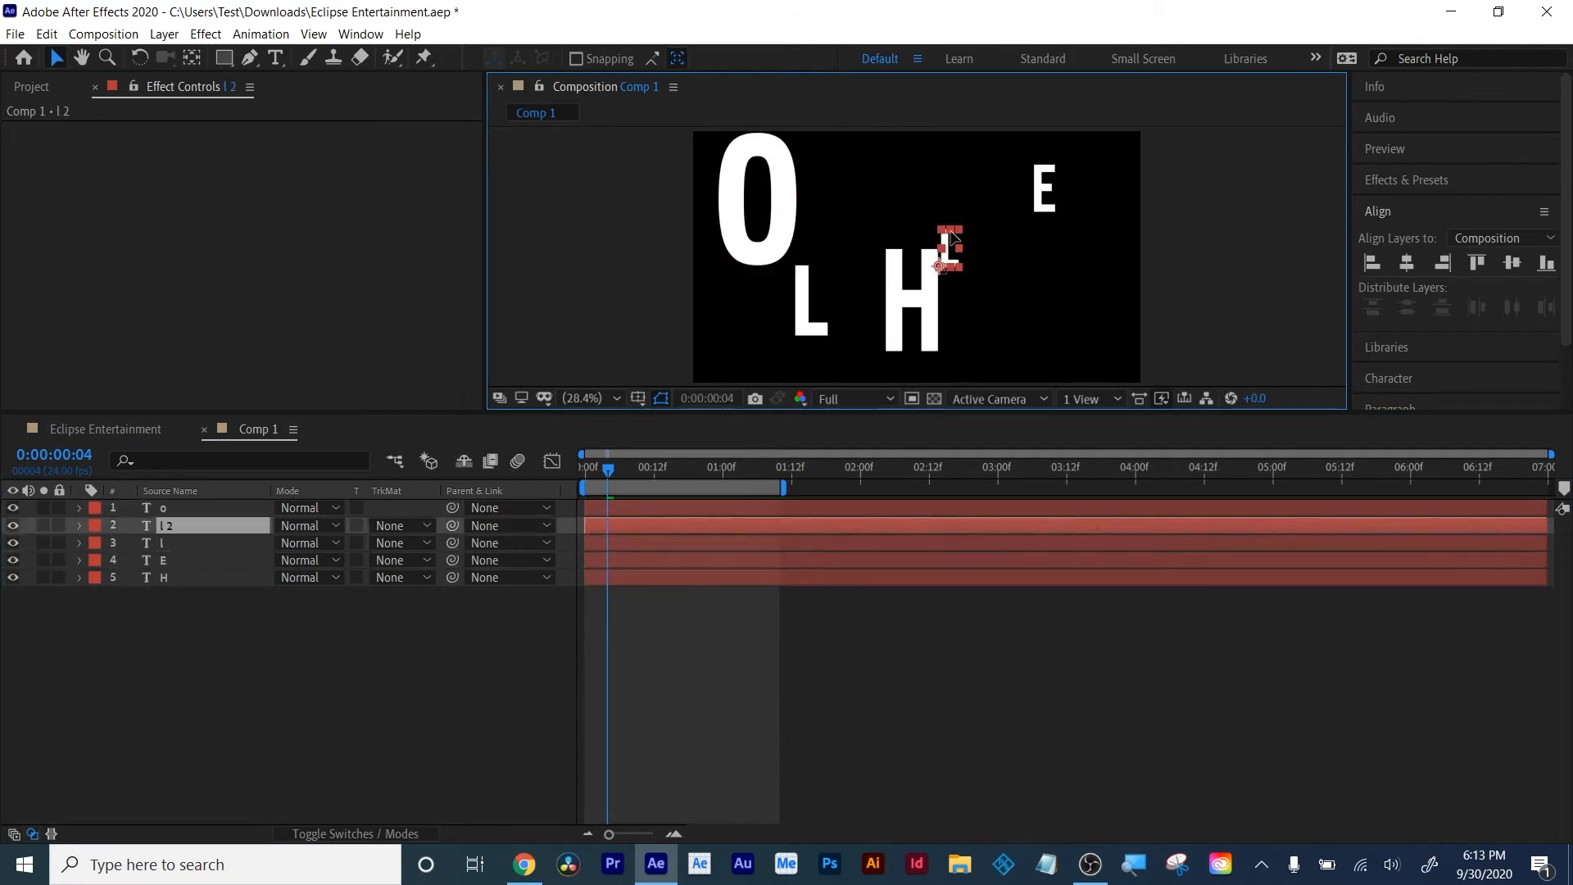
pyautogui.moveTo(951, 238); pyautogui.dragTo(1044, 278)
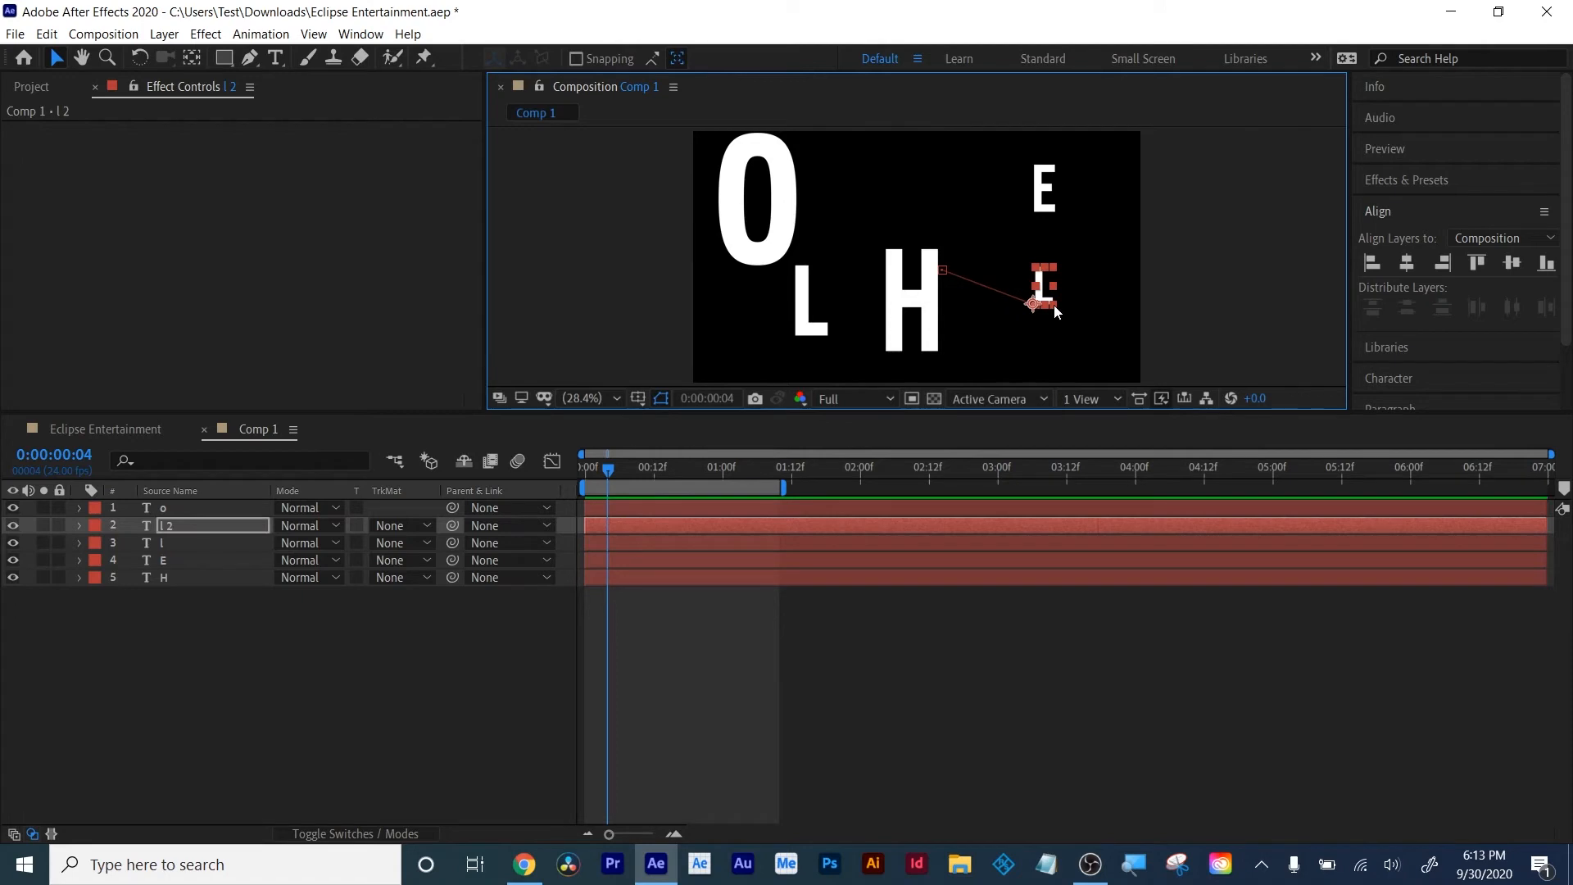
pyautogui.click(916, 632)
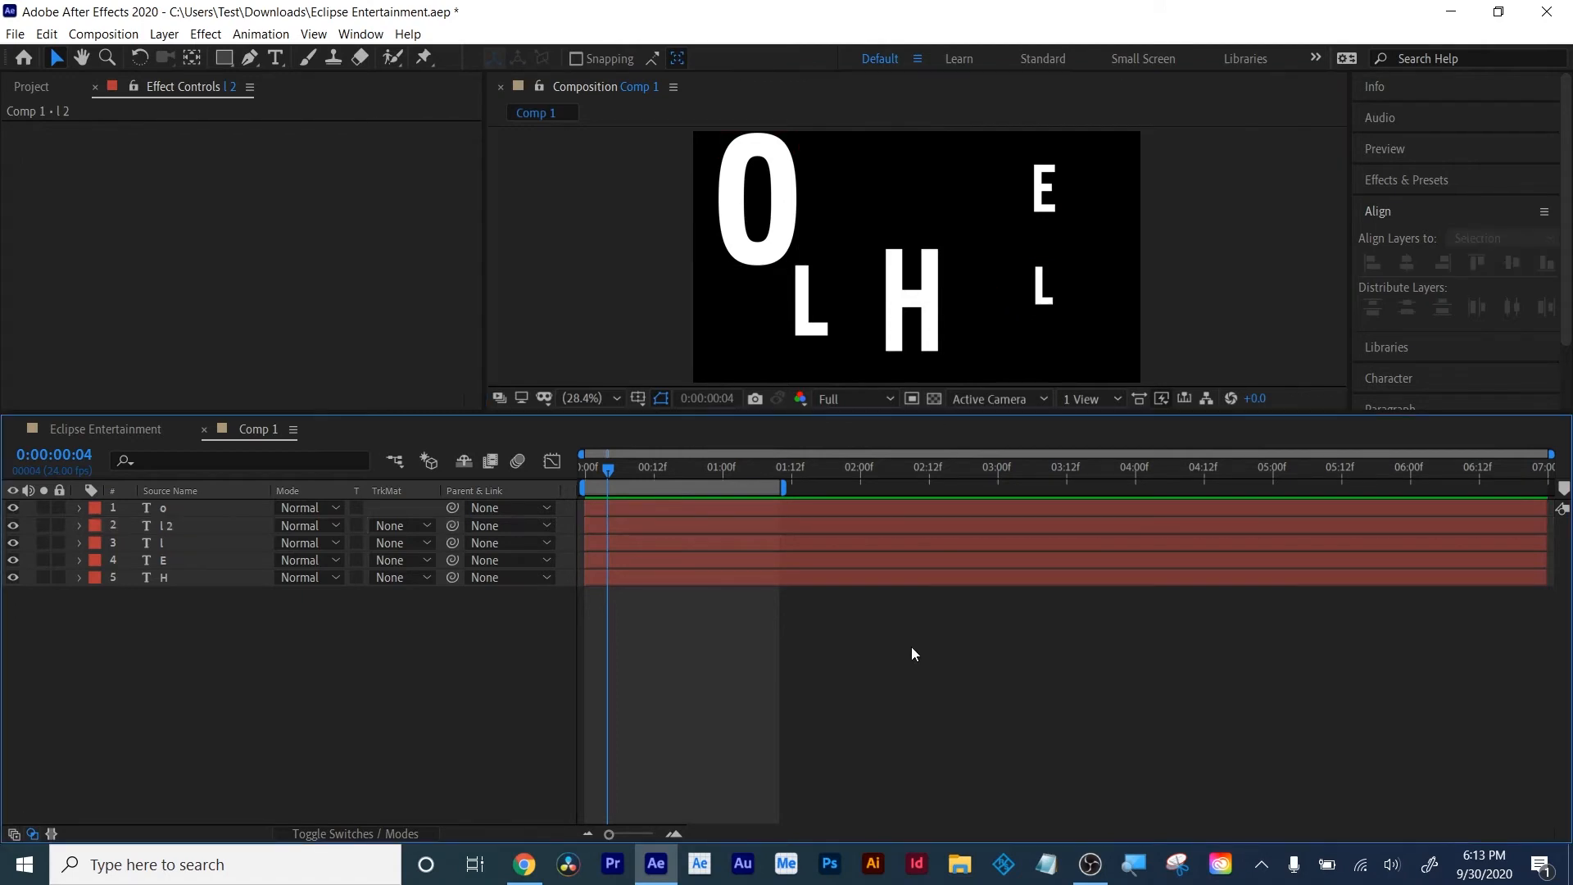
# Review the keyframed properties of all five letter layers, collapse them again, and give the composition preview more room
pyautogui.press('u')
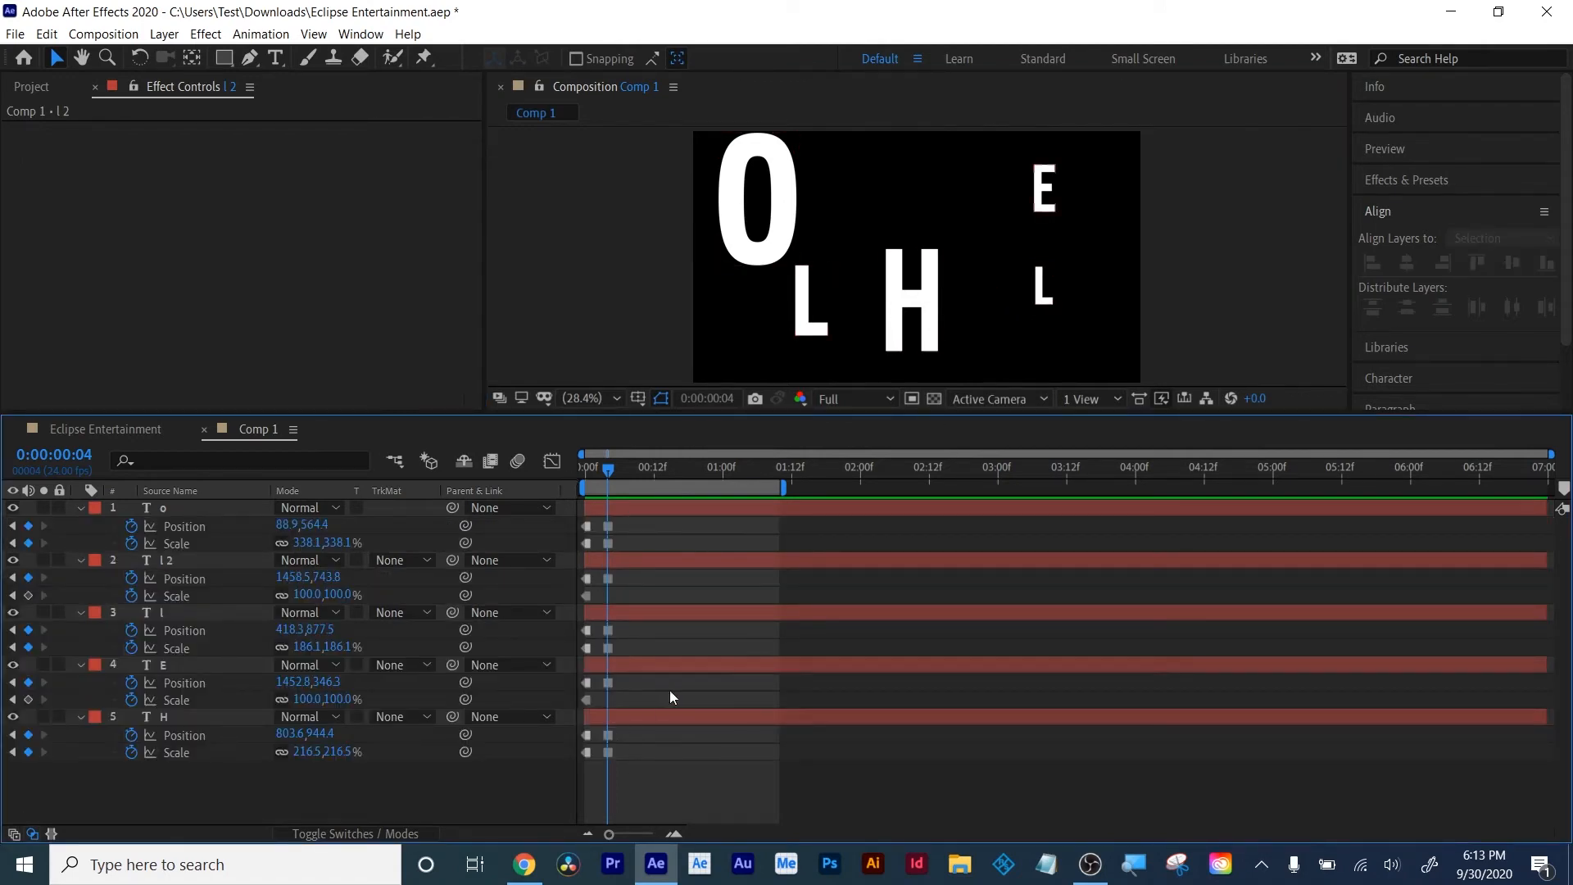
pyautogui.press('u')
pyautogui.moveTo(872, 415); pyautogui.dragTo(876, 547)
# At 0:00:00:08, rearrange all five letters, with H upper left and O far right, enlarging the first L and stretching the second L flat near the bottom
pyautogui.moveTo(554, 602); pyautogui.dragTo(631, 592)
pyautogui.click(696, 288)
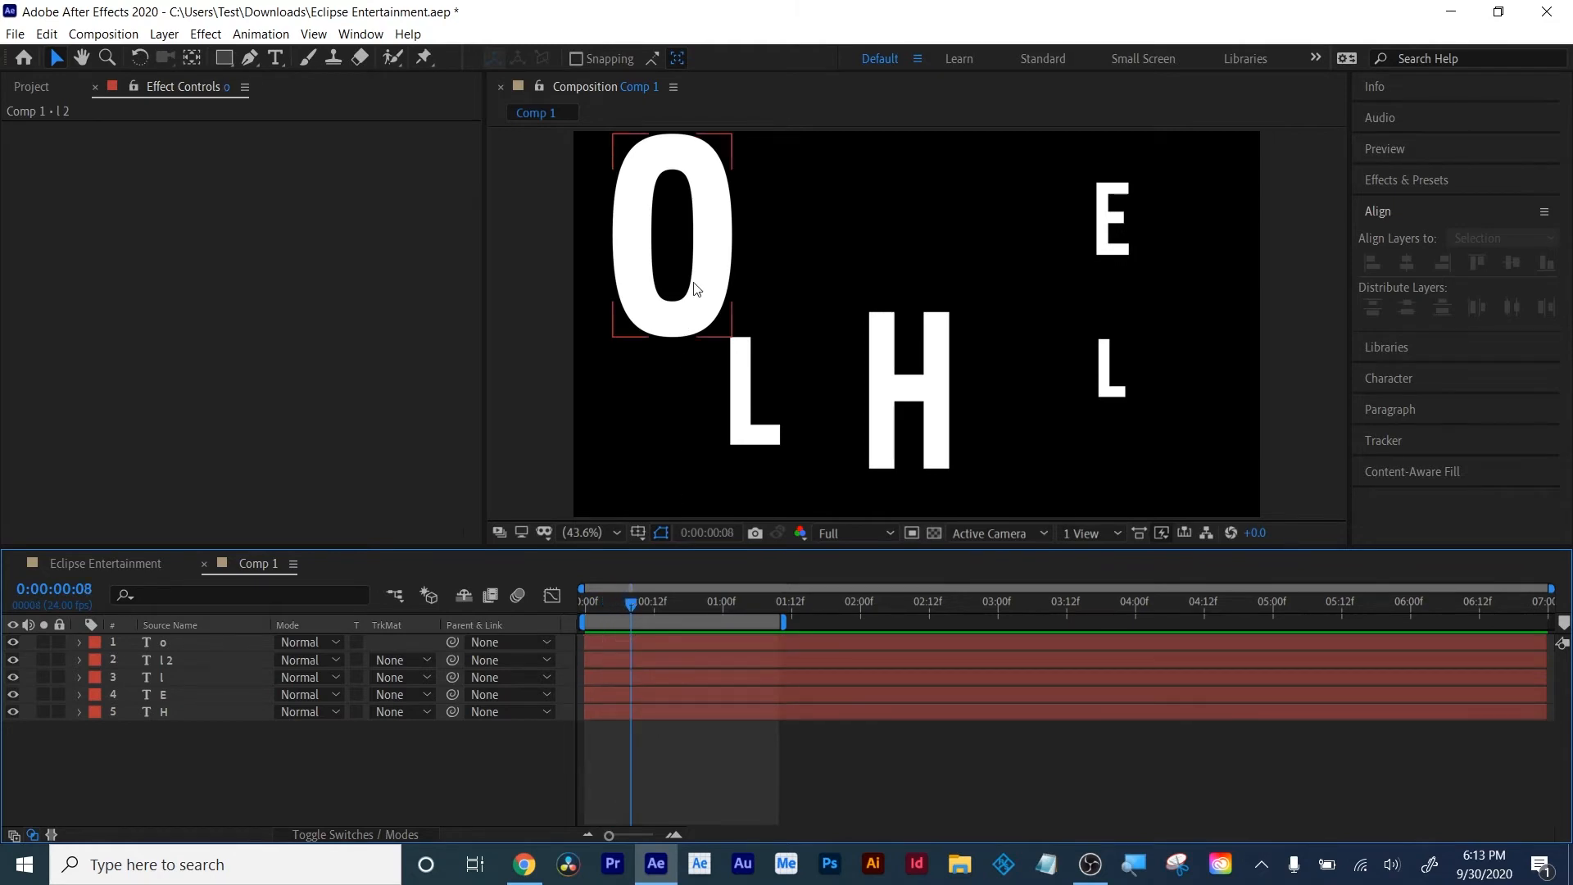
pyautogui.moveTo(696, 289); pyautogui.dragTo(1185, 422)
pyautogui.moveTo(1124, 243); pyautogui.dragTo(760, 336)
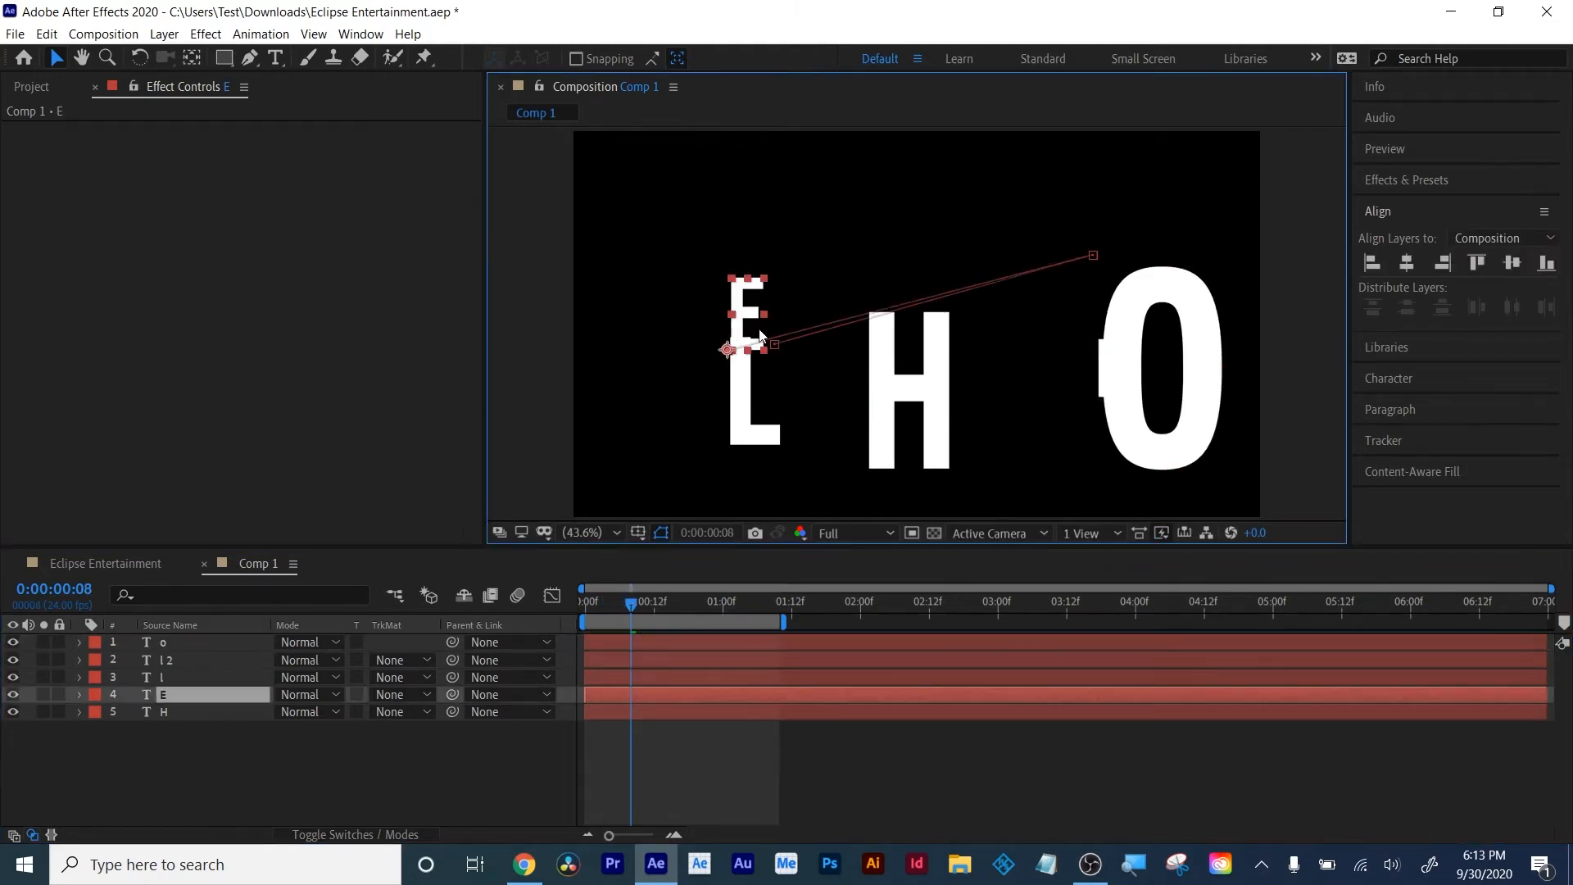
pyautogui.moveTo(911, 388); pyautogui.dragTo(675, 242)
pyautogui.moveTo(742, 428); pyautogui.dragTo(884, 344)
pyautogui.moveTo(922, 253); pyautogui.dragTo(1020, 69)
pyautogui.click(1100, 375)
pyautogui.moveTo(1098, 396); pyautogui.dragTo(1067, 419)
pyautogui.moveTo(1043, 371); pyautogui.dragTo(837, 448)
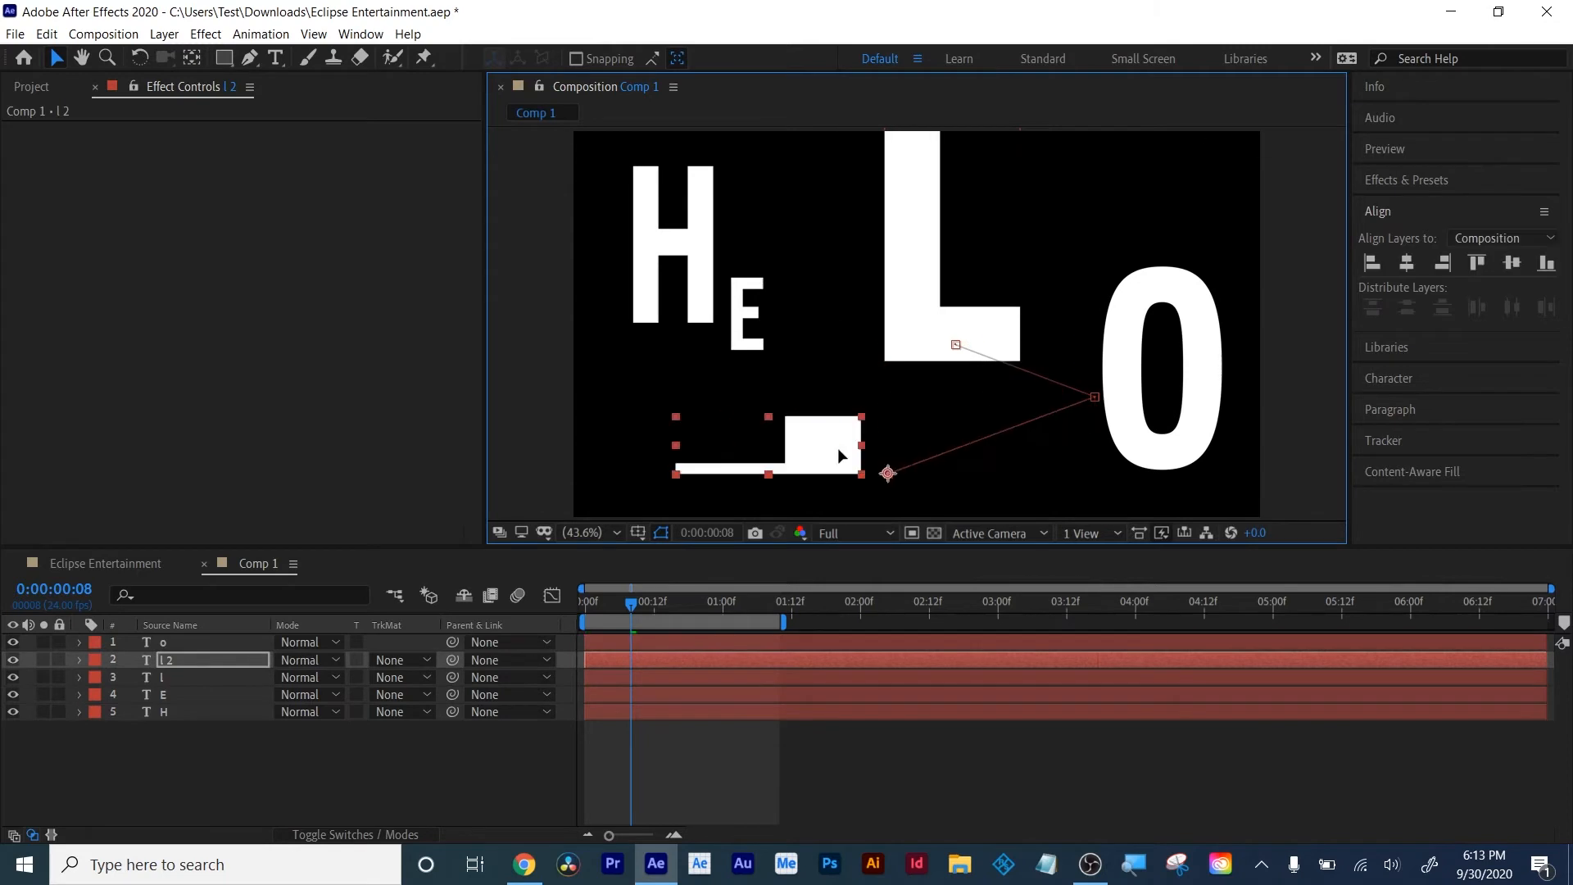
# At about 0:00:00:16, move H lower right, O left, the first L to the bottom edge, the second L upper center, and an enlarged E upper right
pyautogui.moveTo(631, 602); pyautogui.dragTo(678, 603)
pyautogui.moveTo(674, 242); pyautogui.dragTo(1045, 389)
pyautogui.moveTo(1123, 369); pyautogui.dragTo(673, 309)
pyautogui.moveTo(777, 209); pyautogui.dragTo(1126, 270)
pyautogui.moveTo(1148, 233); pyautogui.dragTo(1197, 135)
pyautogui.moveTo(911, 223); pyautogui.dragTo(803, 504)
pyautogui.moveTo(827, 444); pyautogui.dragTo(885, 269)
# End the work area at about 0:00:00:18, enlarge the composition preview and play the letter animation
pyautogui.moveTo(783, 622); pyautogui.dragTo(555, 608)
pyautogui.moveTo(886, 547); pyautogui.dragTo(888, 643)
pyautogui.press('space')
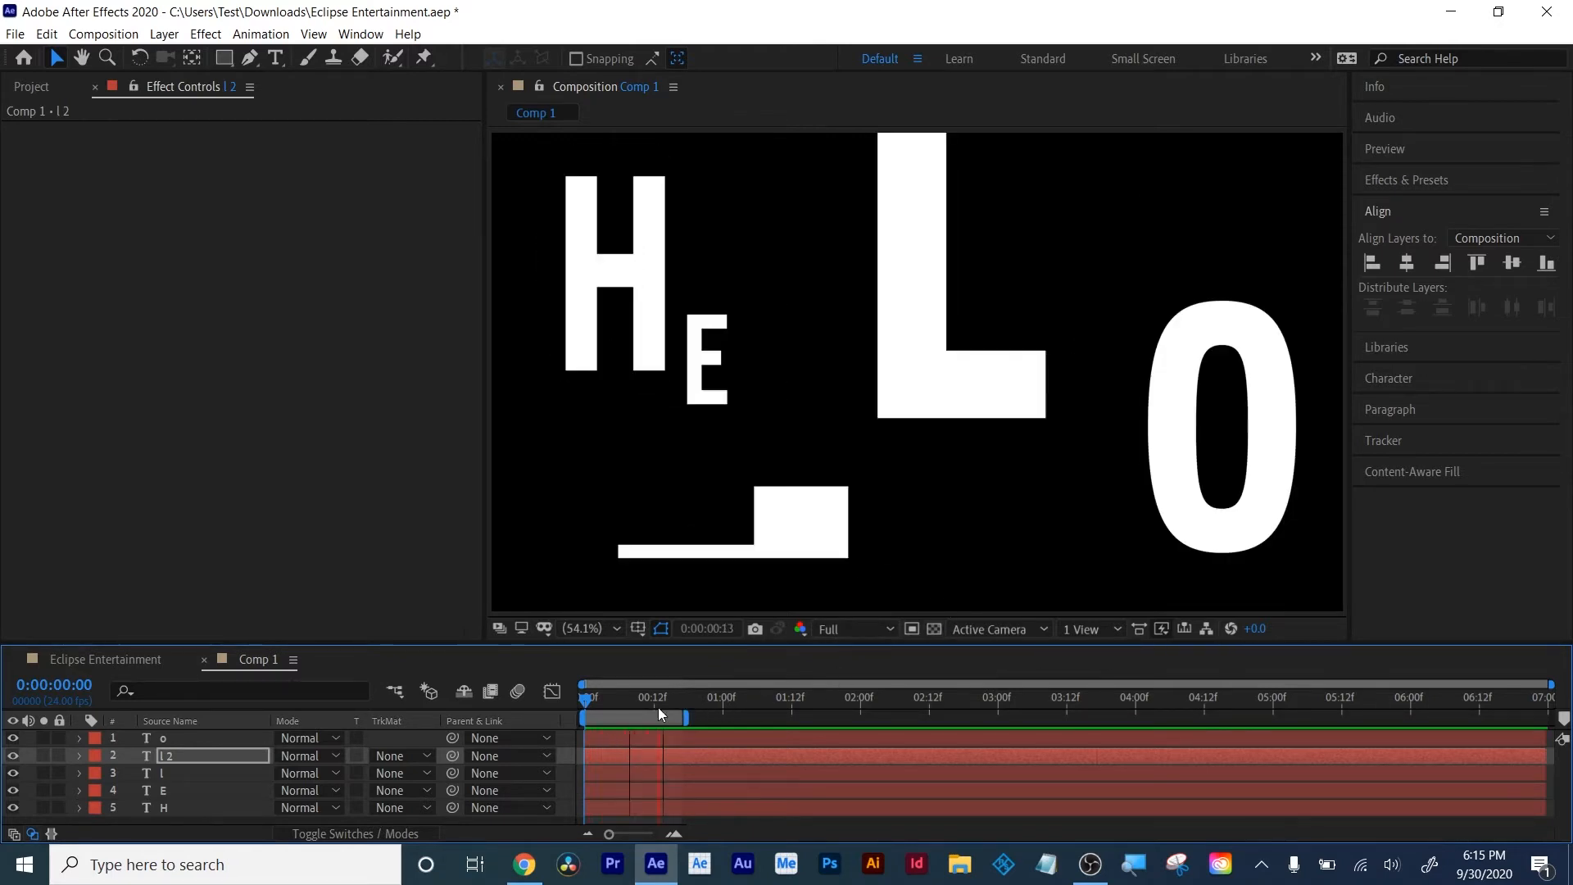
# Replay and scrub through the jumping letters, returning the playhead to 0:00:00:00
pyautogui.click(639, 698)
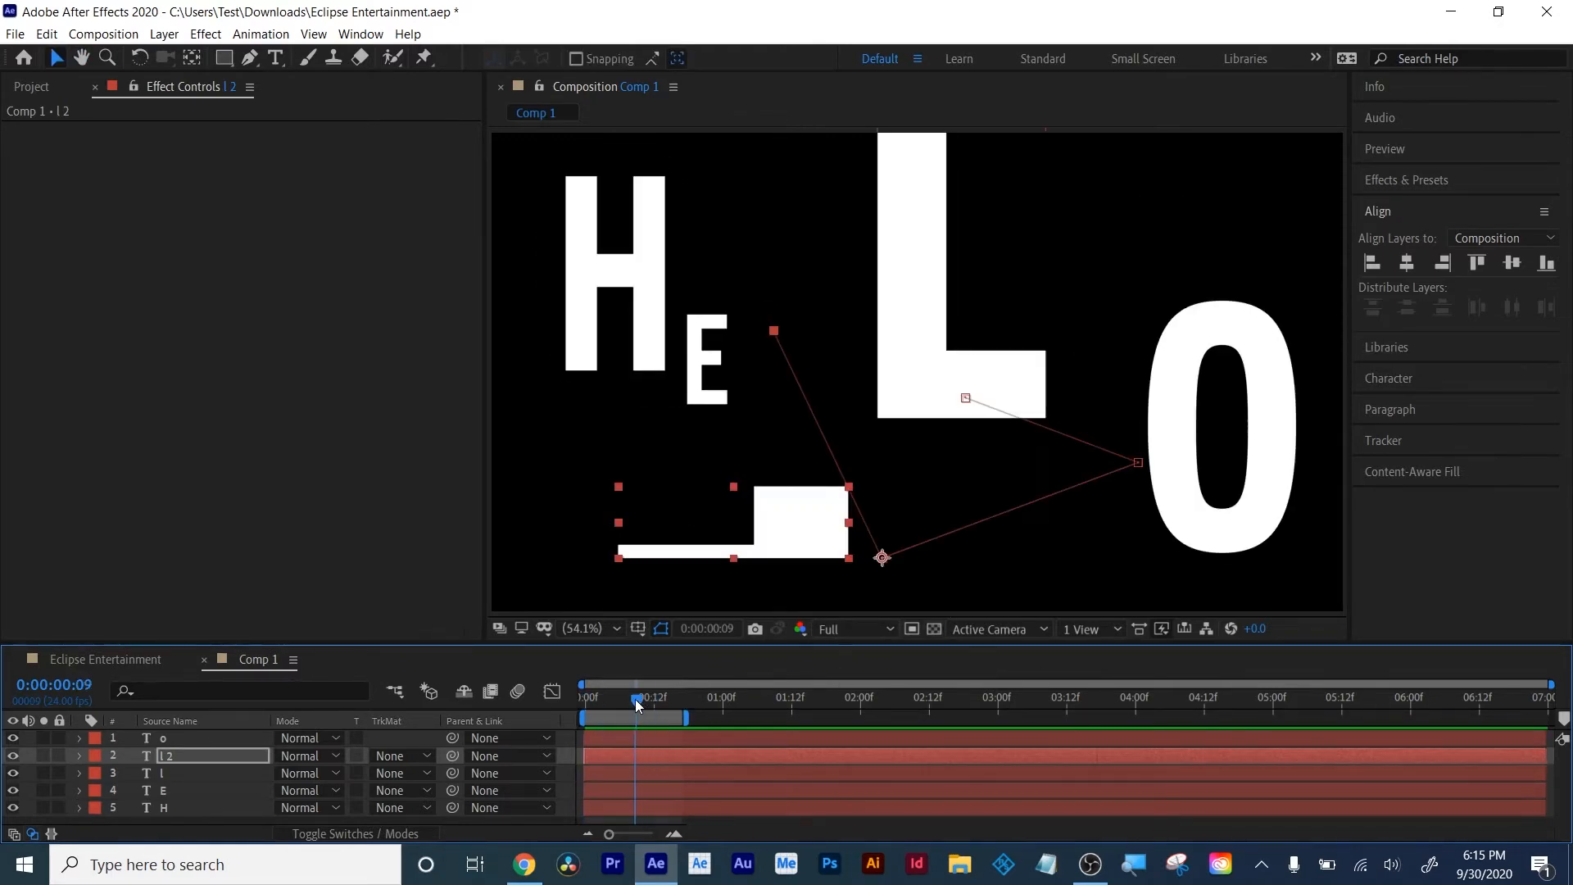
pyautogui.press('space')
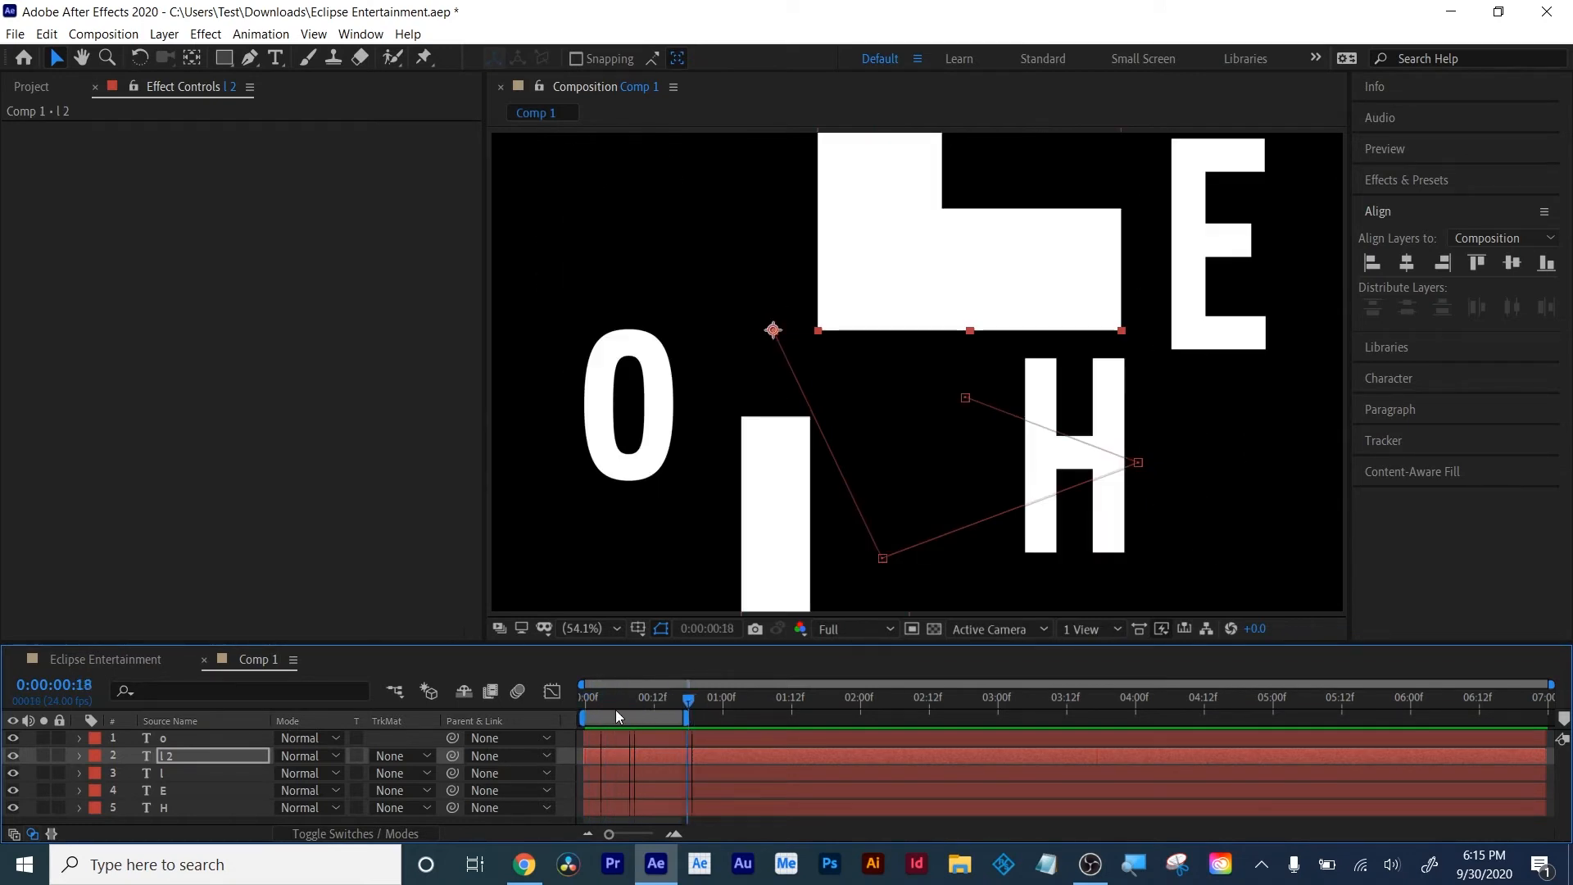
pyautogui.moveTo(664, 706); pyautogui.dragTo(578, 721)
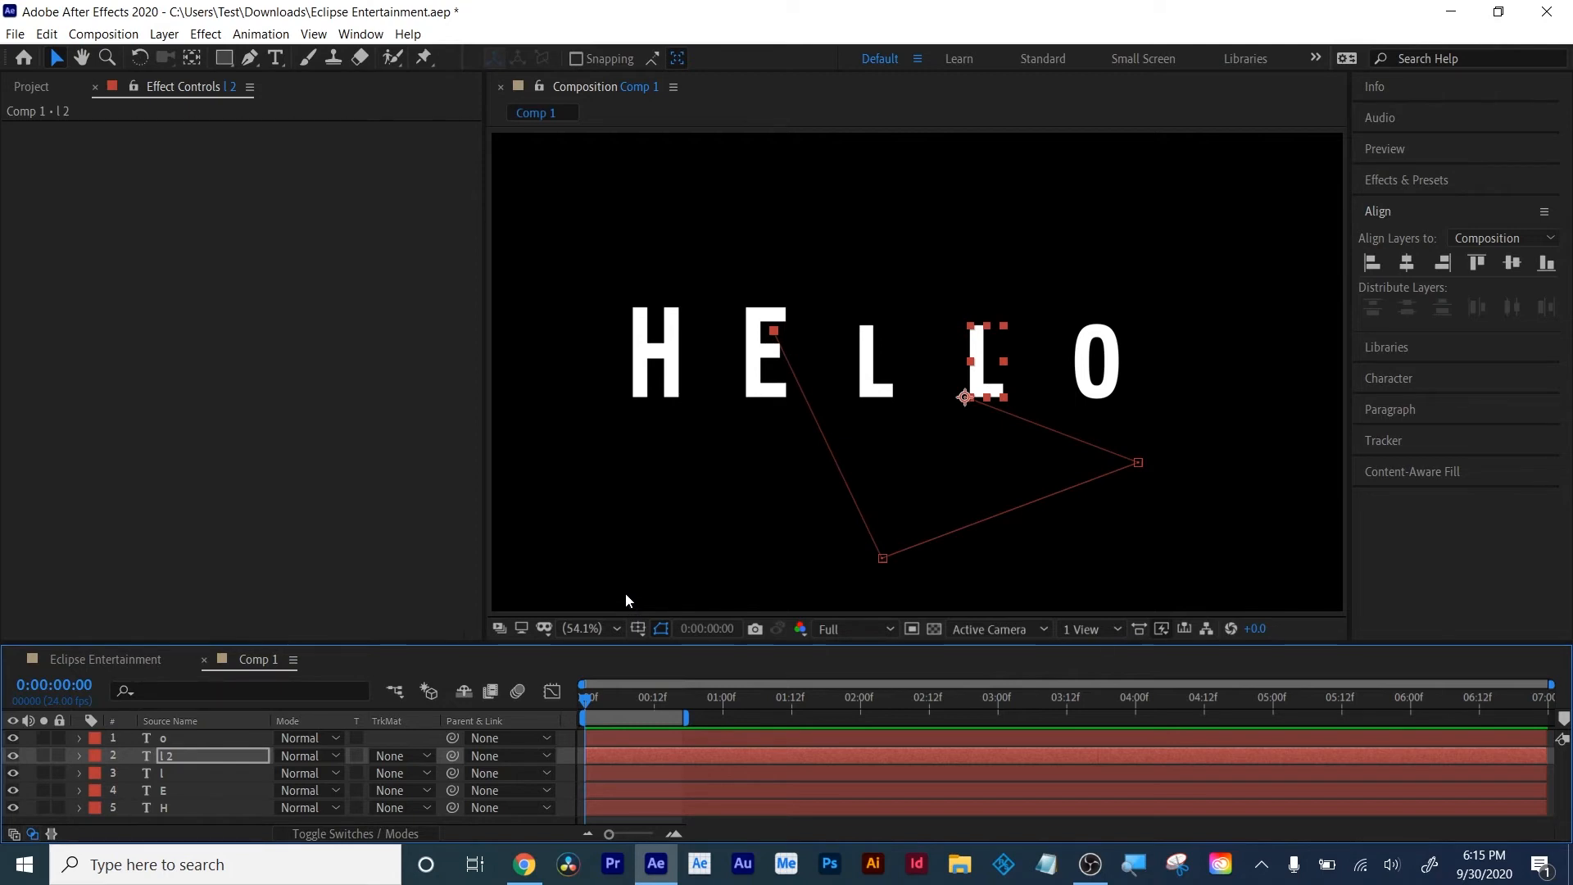
pyautogui.click(107, 36)
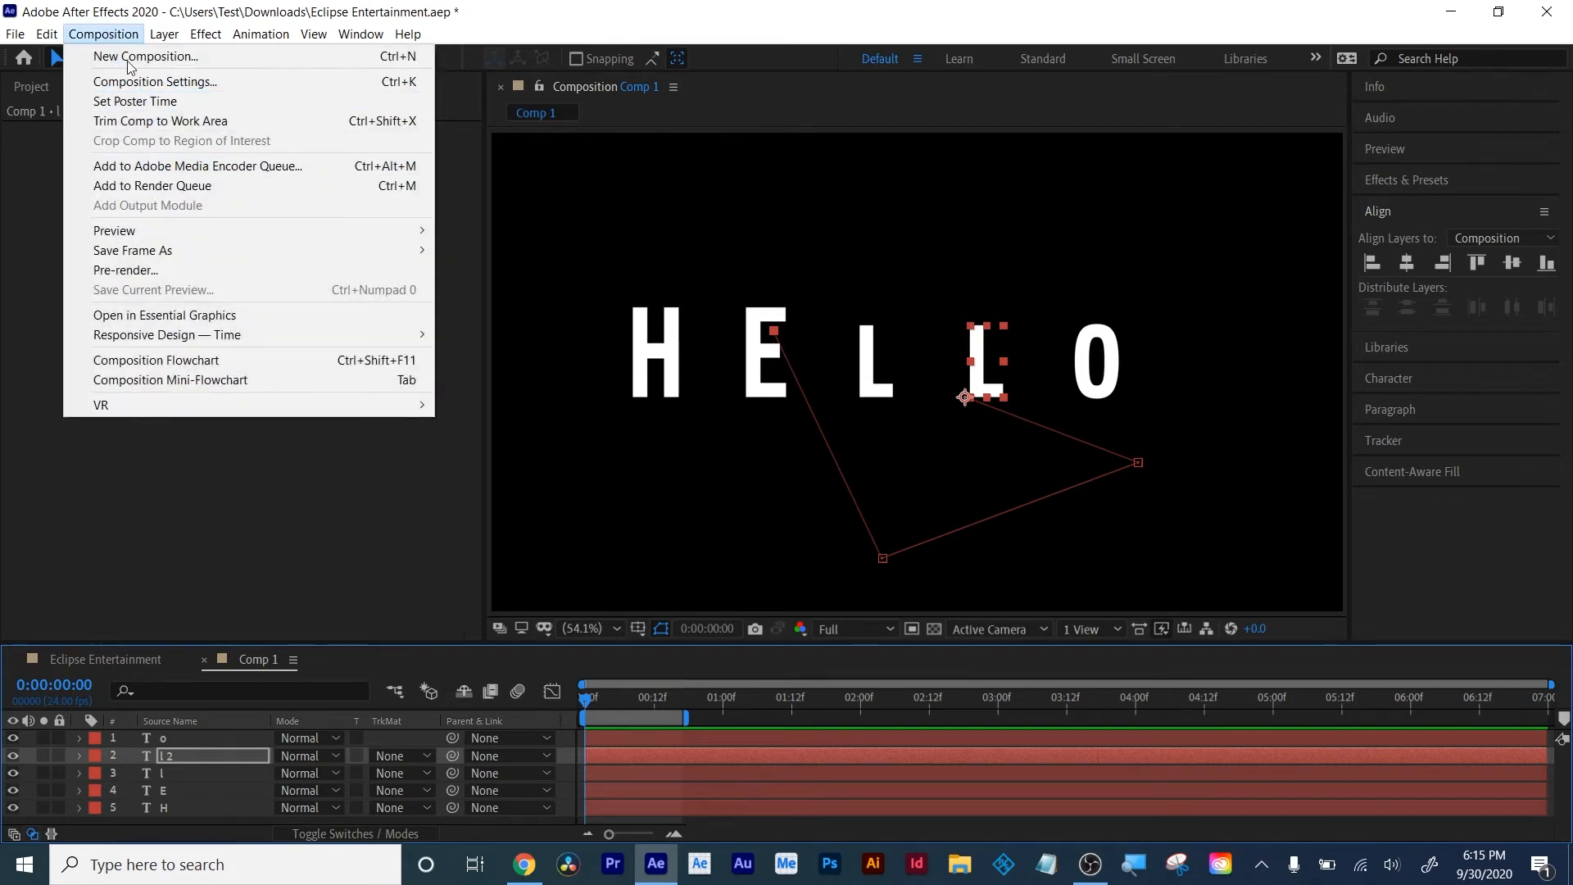
pyautogui.click(118, 39)
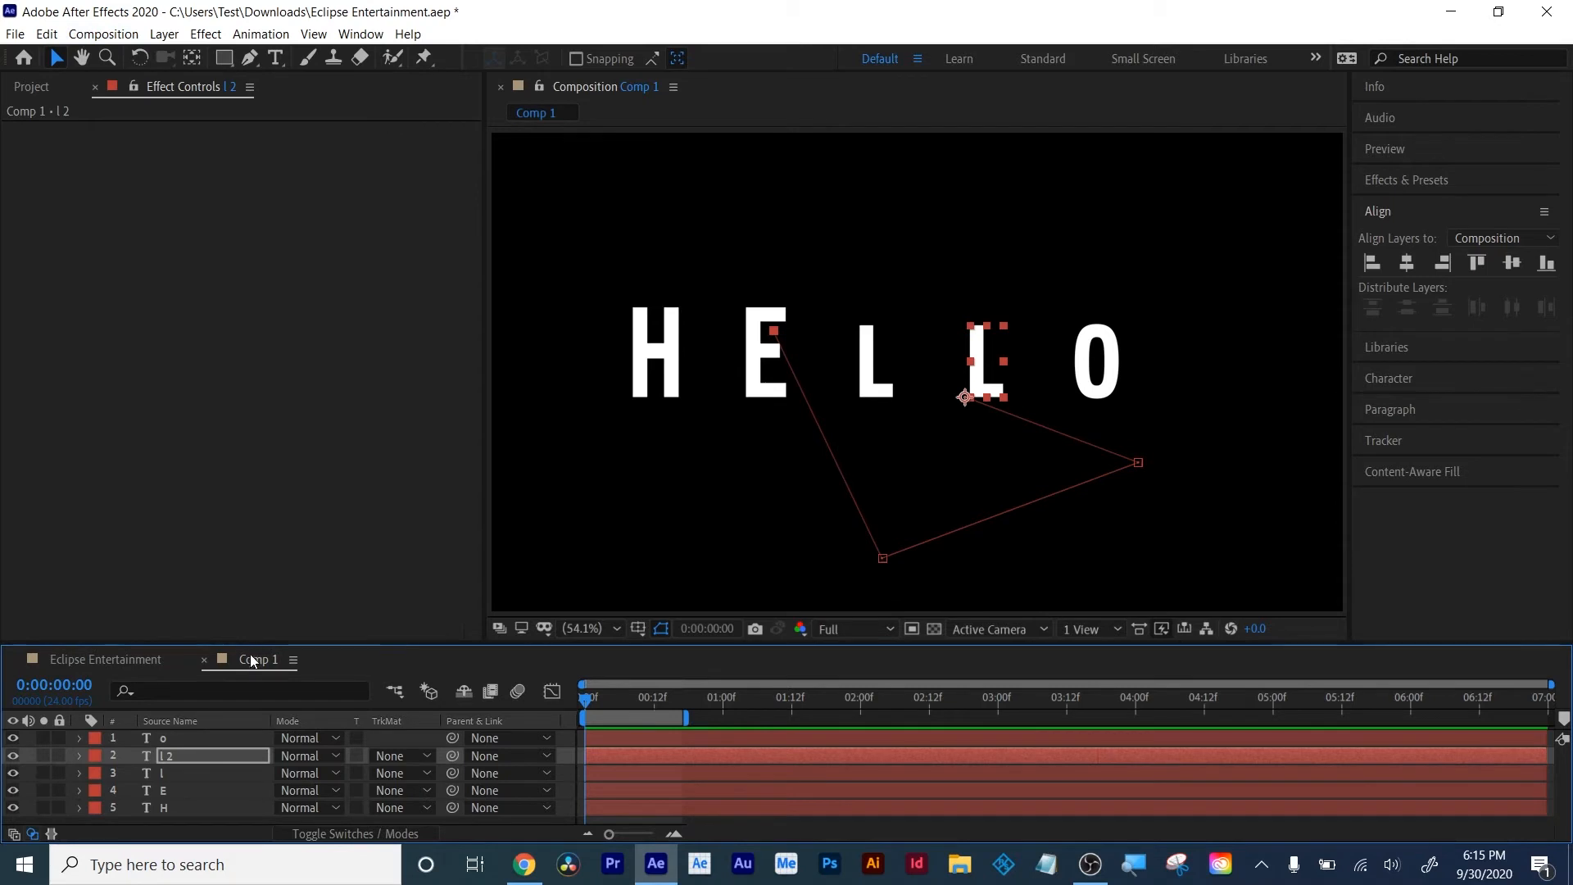
# Rename the Comp 1 composition in the project as hello
pyautogui.click(37, 86)
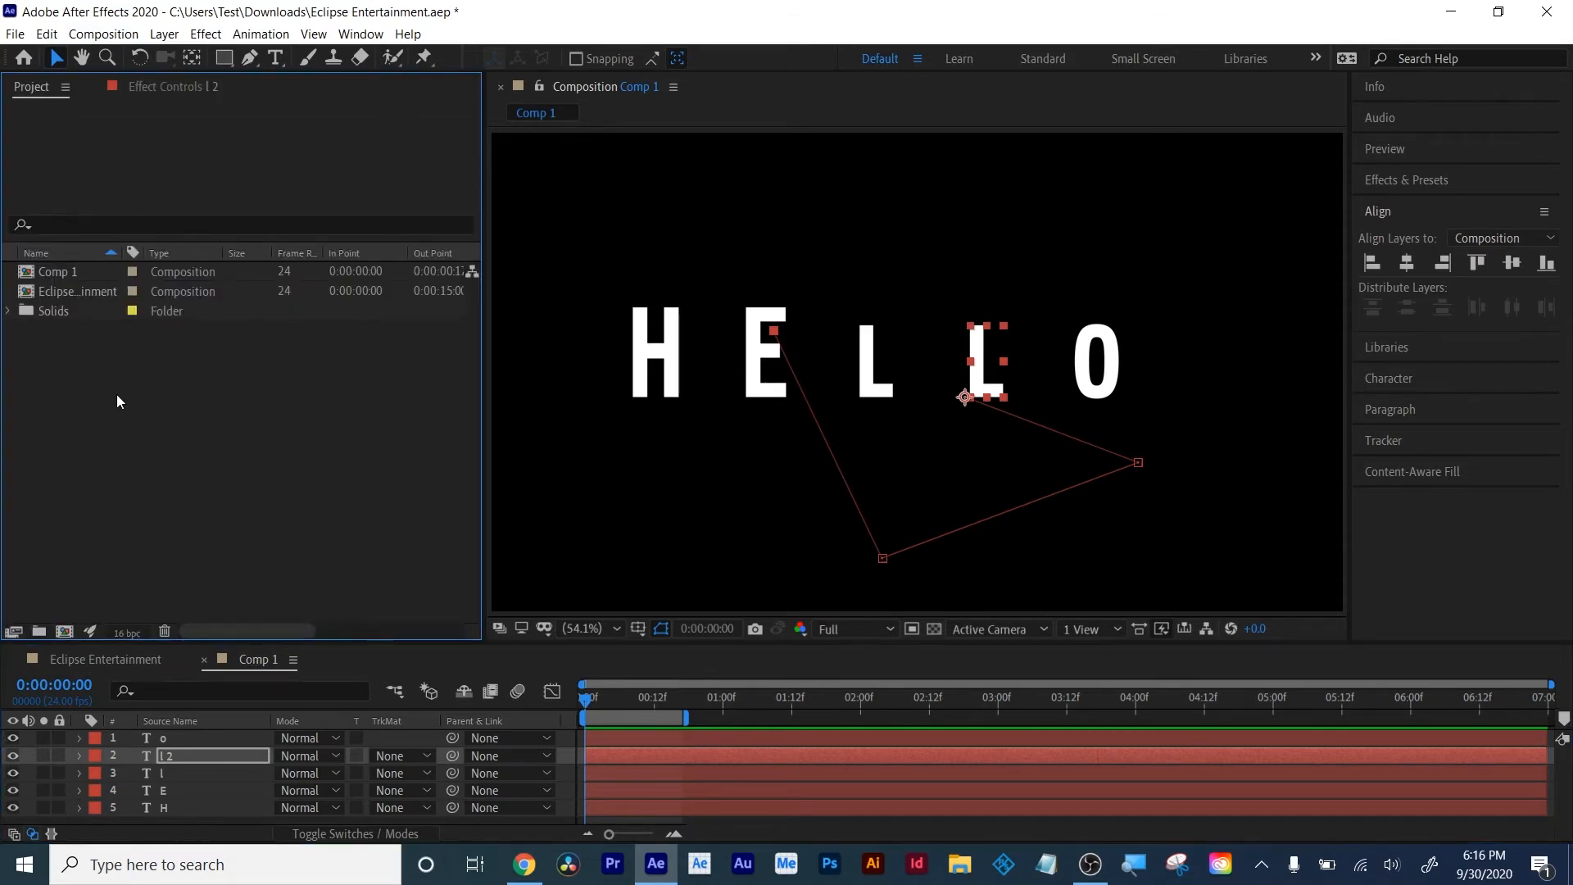
pyautogui.click(621, 110)
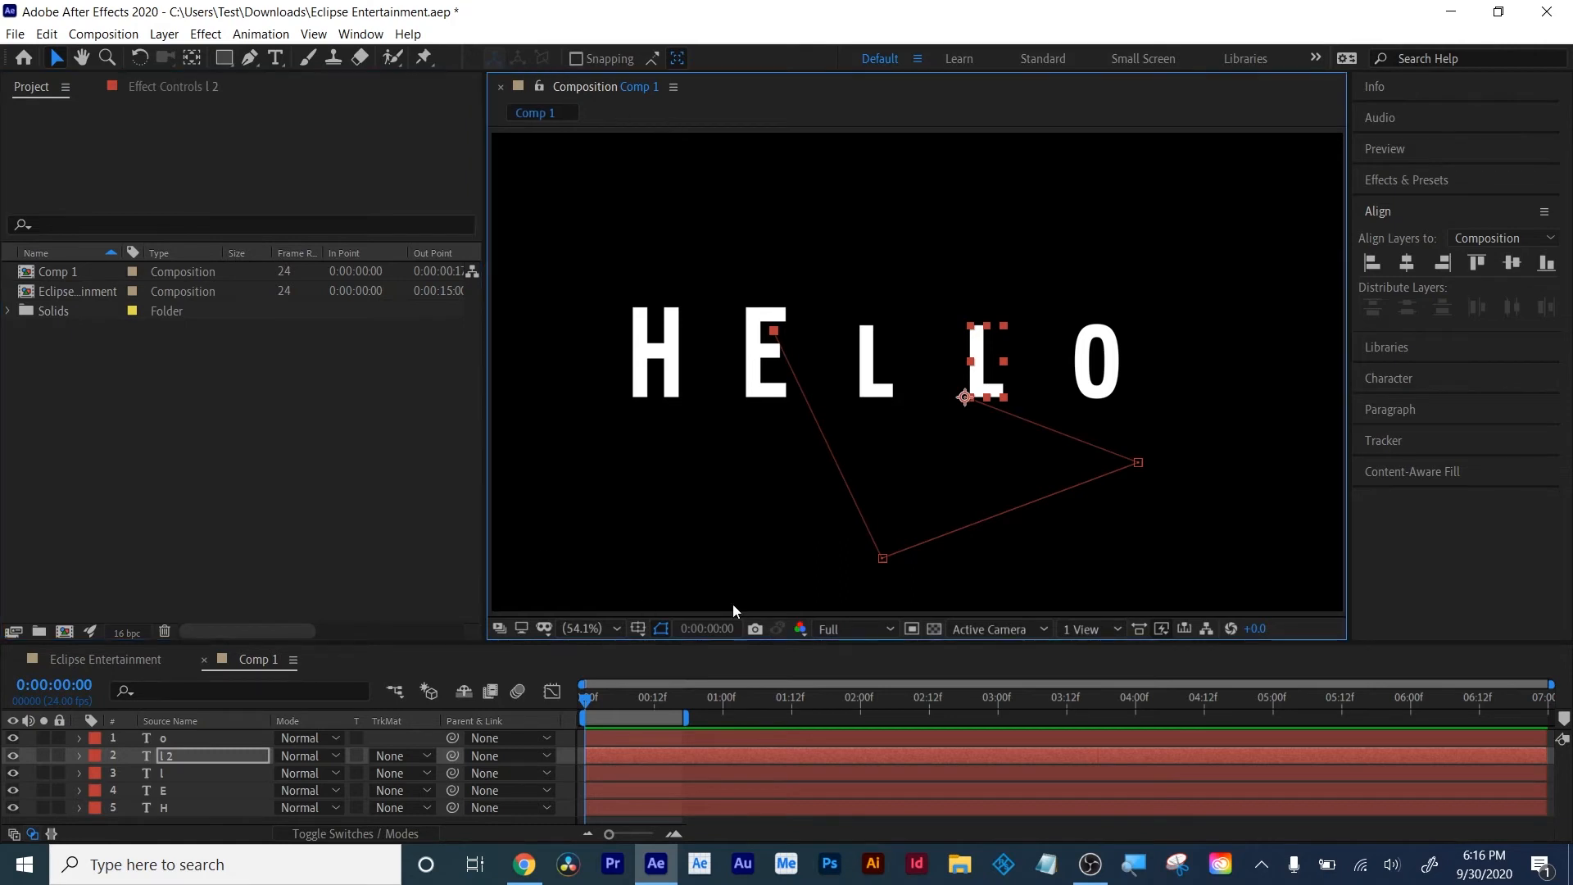
pyautogui.click(370, 674)
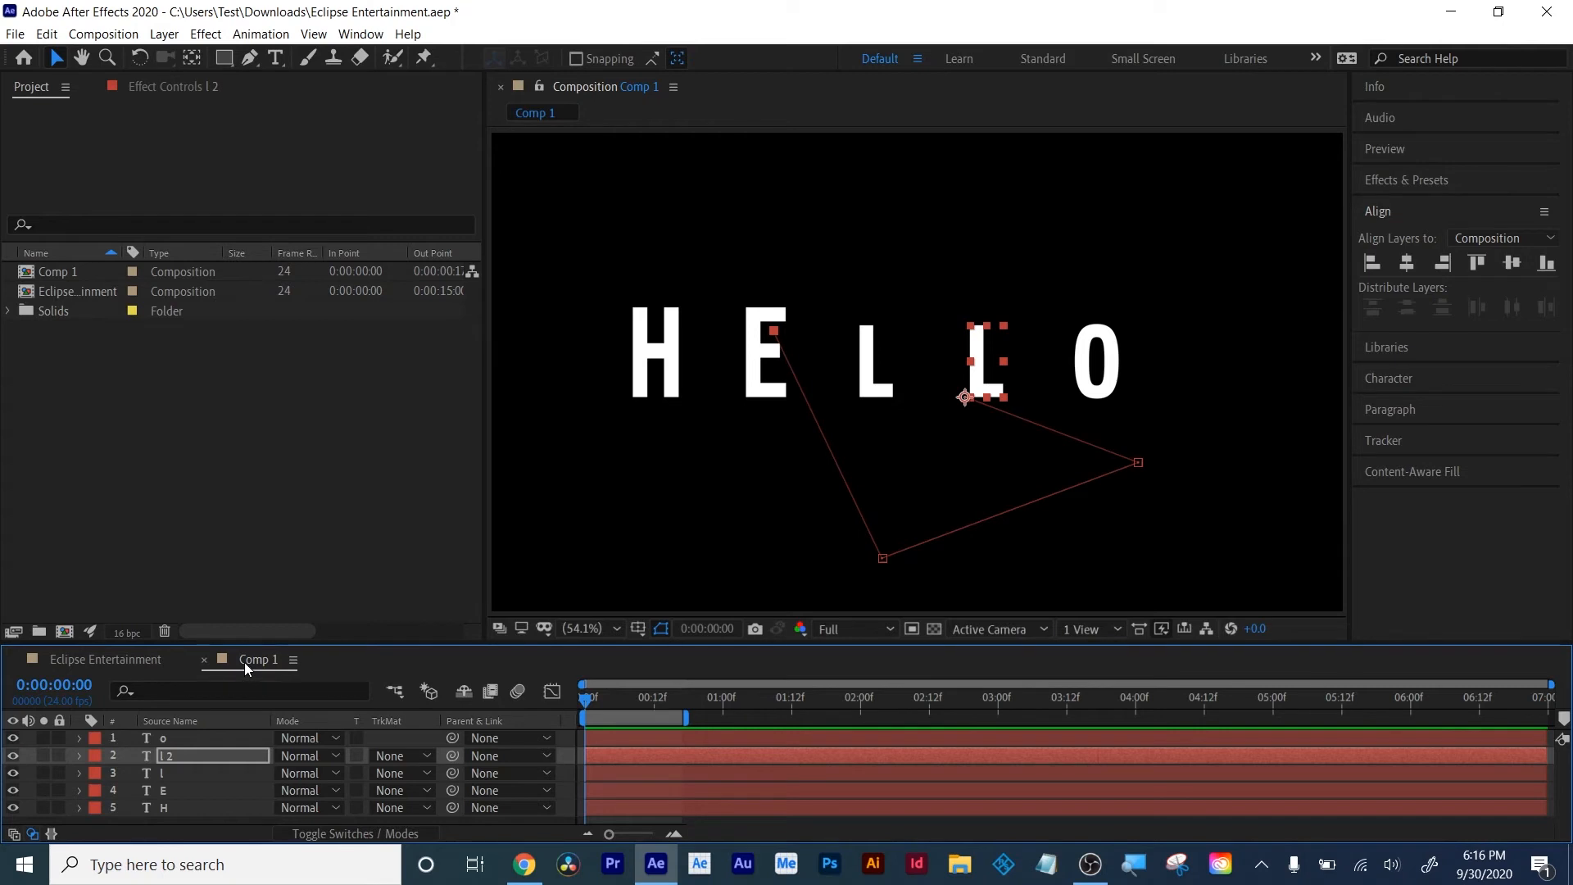
pyautogui.rightClick(54, 273)
pyautogui.click(104, 562)
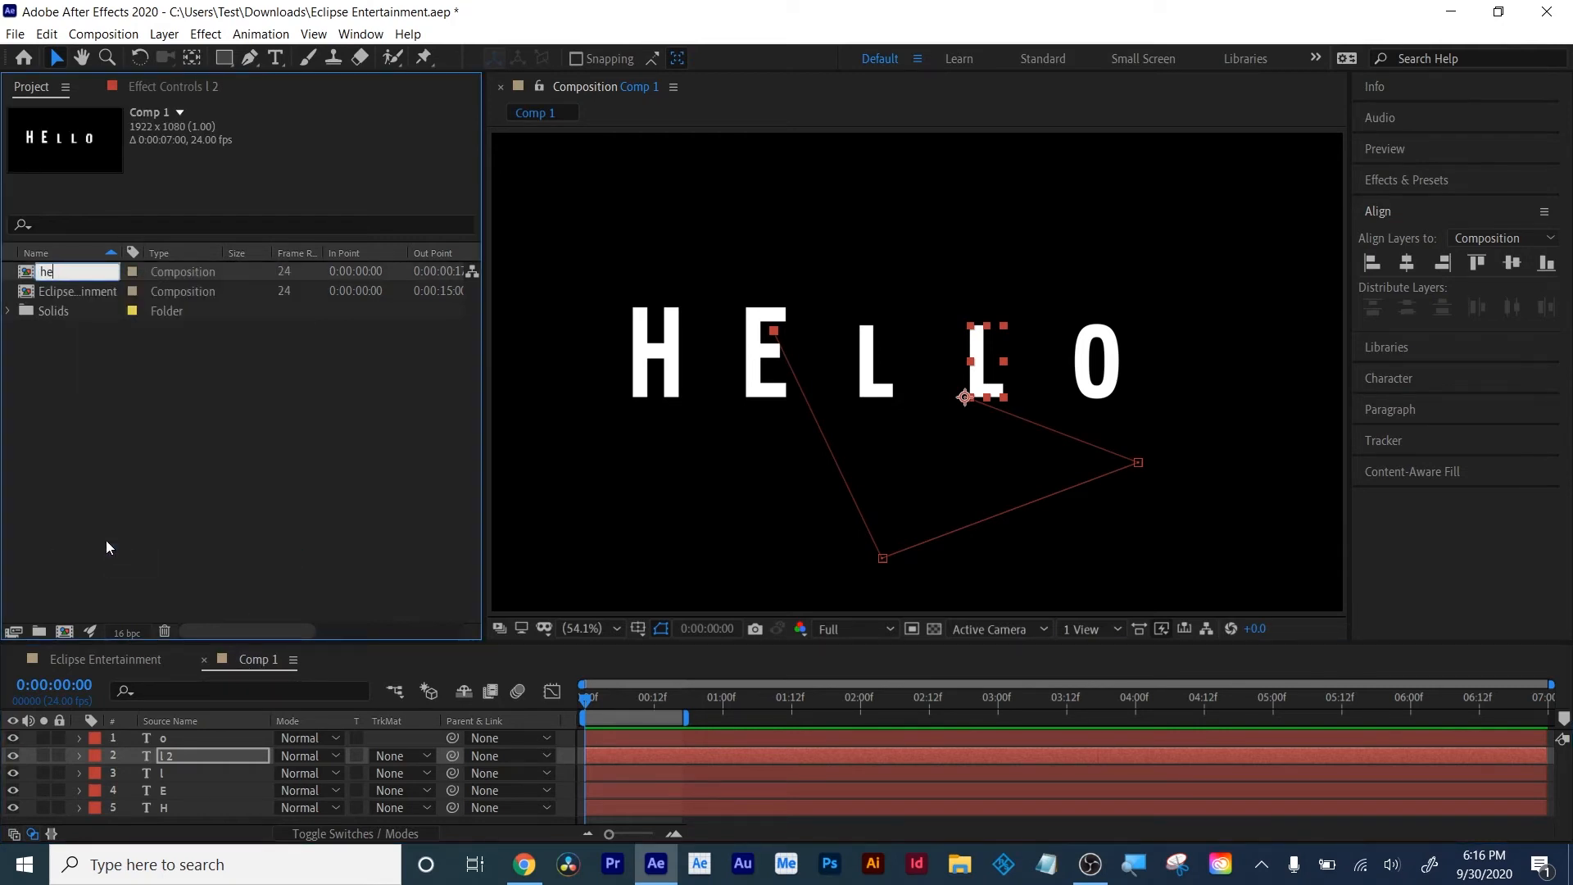
pyautogui.write('hello')
pyautogui.press('Return')
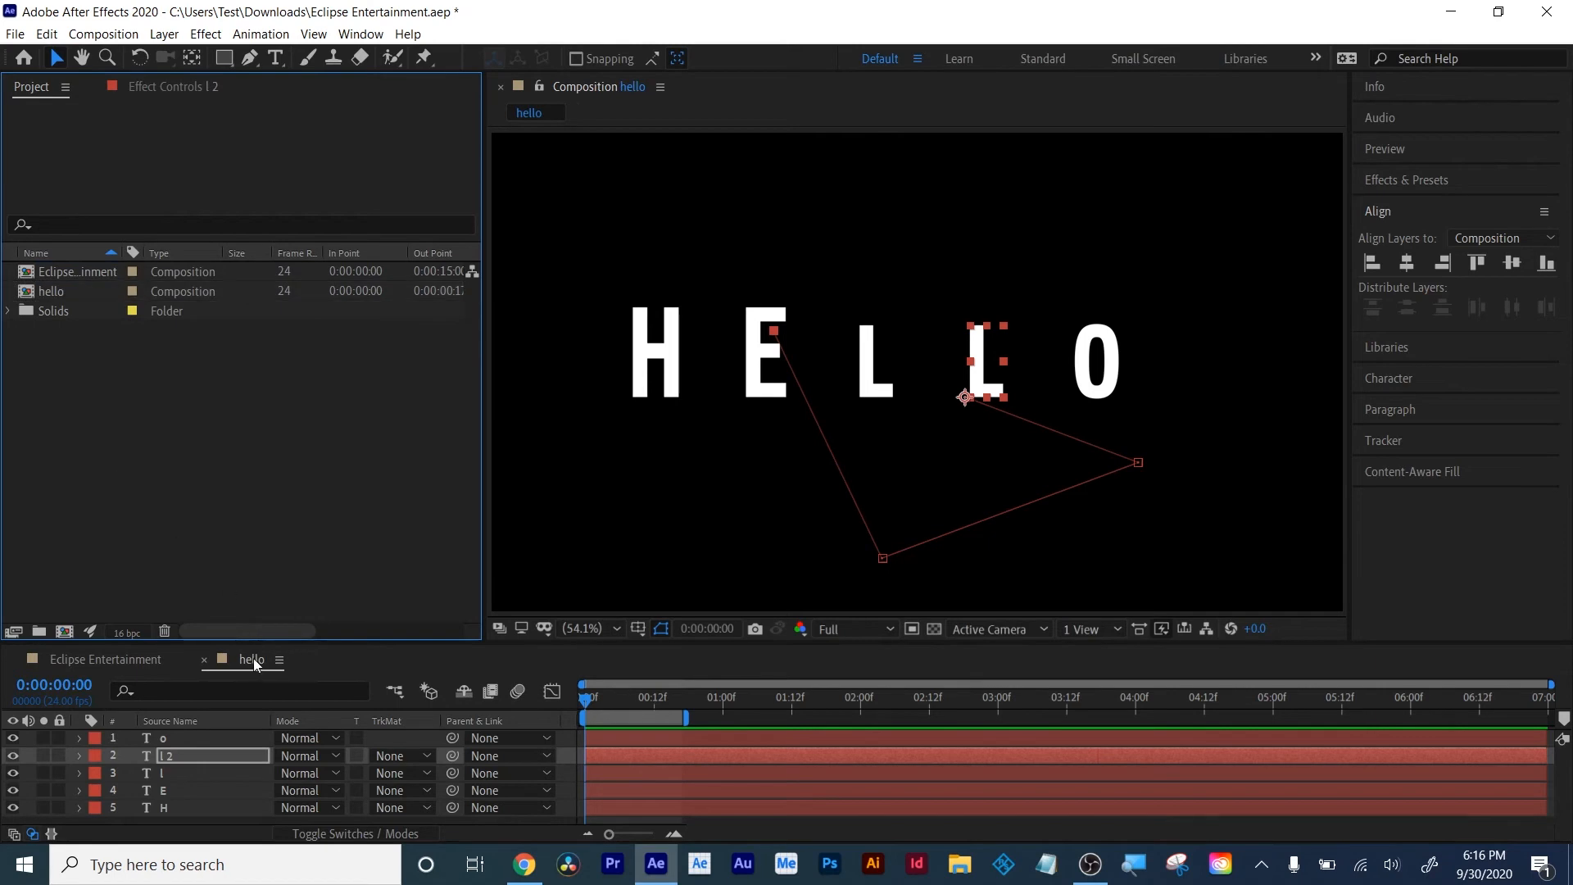
# Compare the open Eclipse Entertainment and hello compositions by switching between their timelines
pyautogui.click(125, 665)
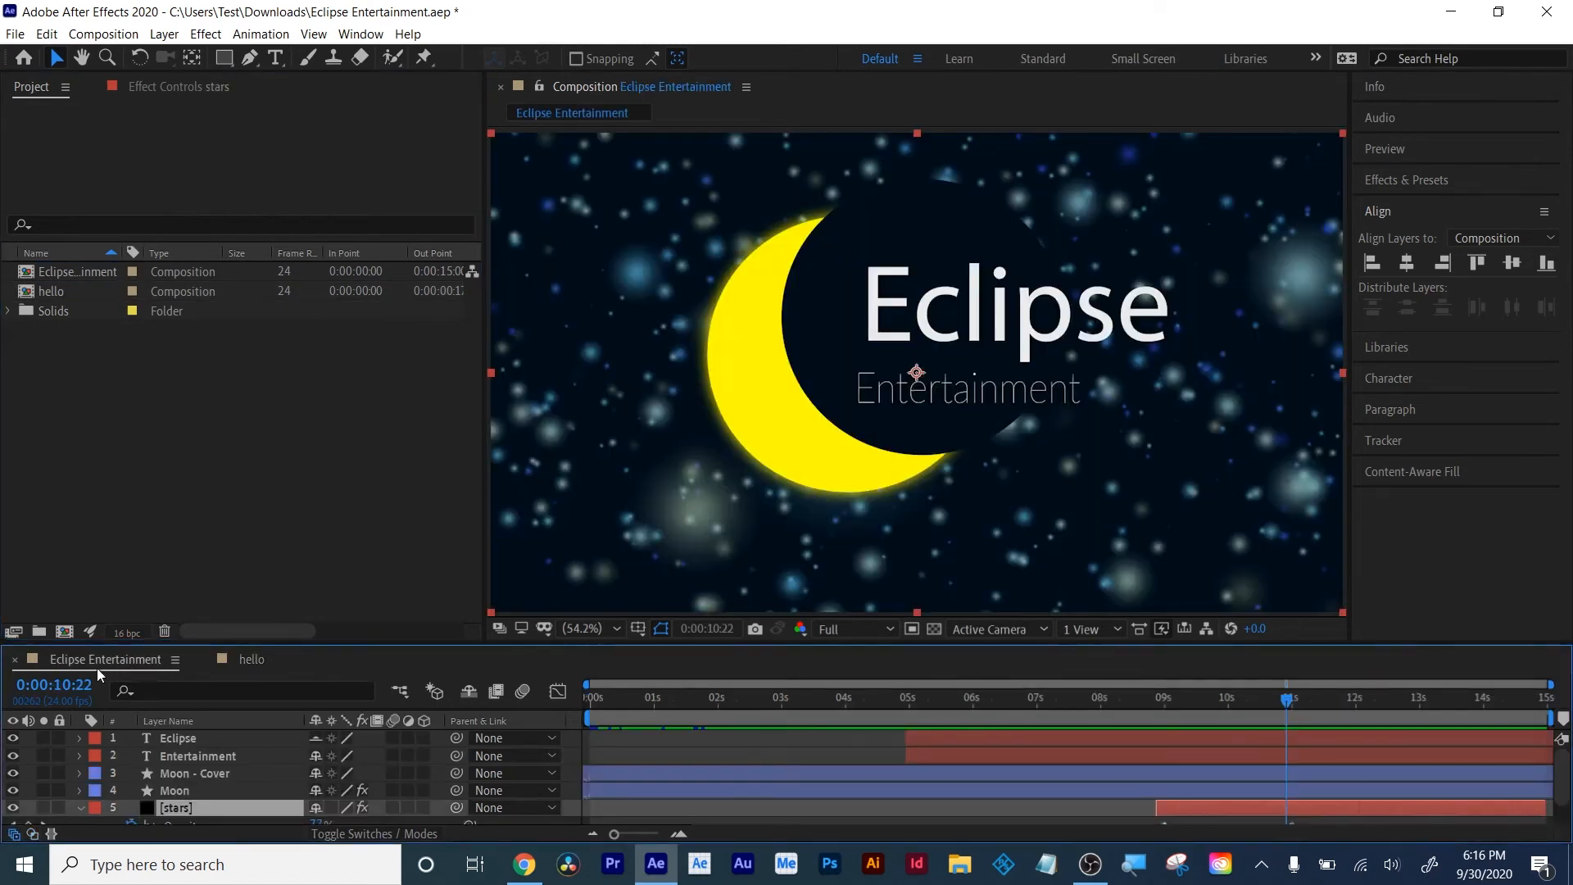
pyautogui.click(254, 660)
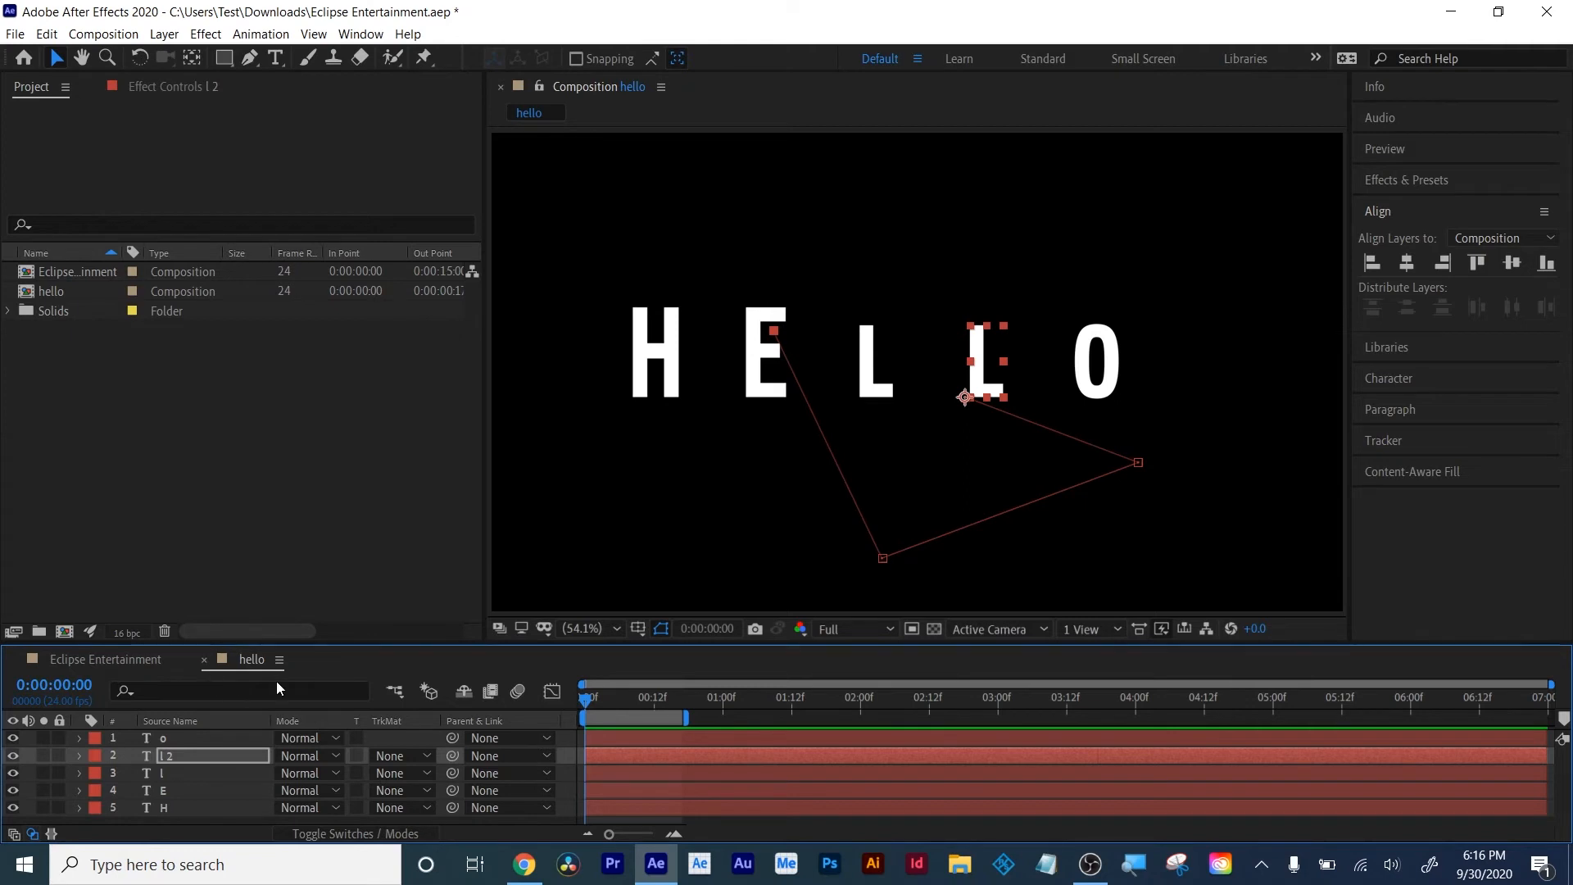
pyautogui.click(113, 658)
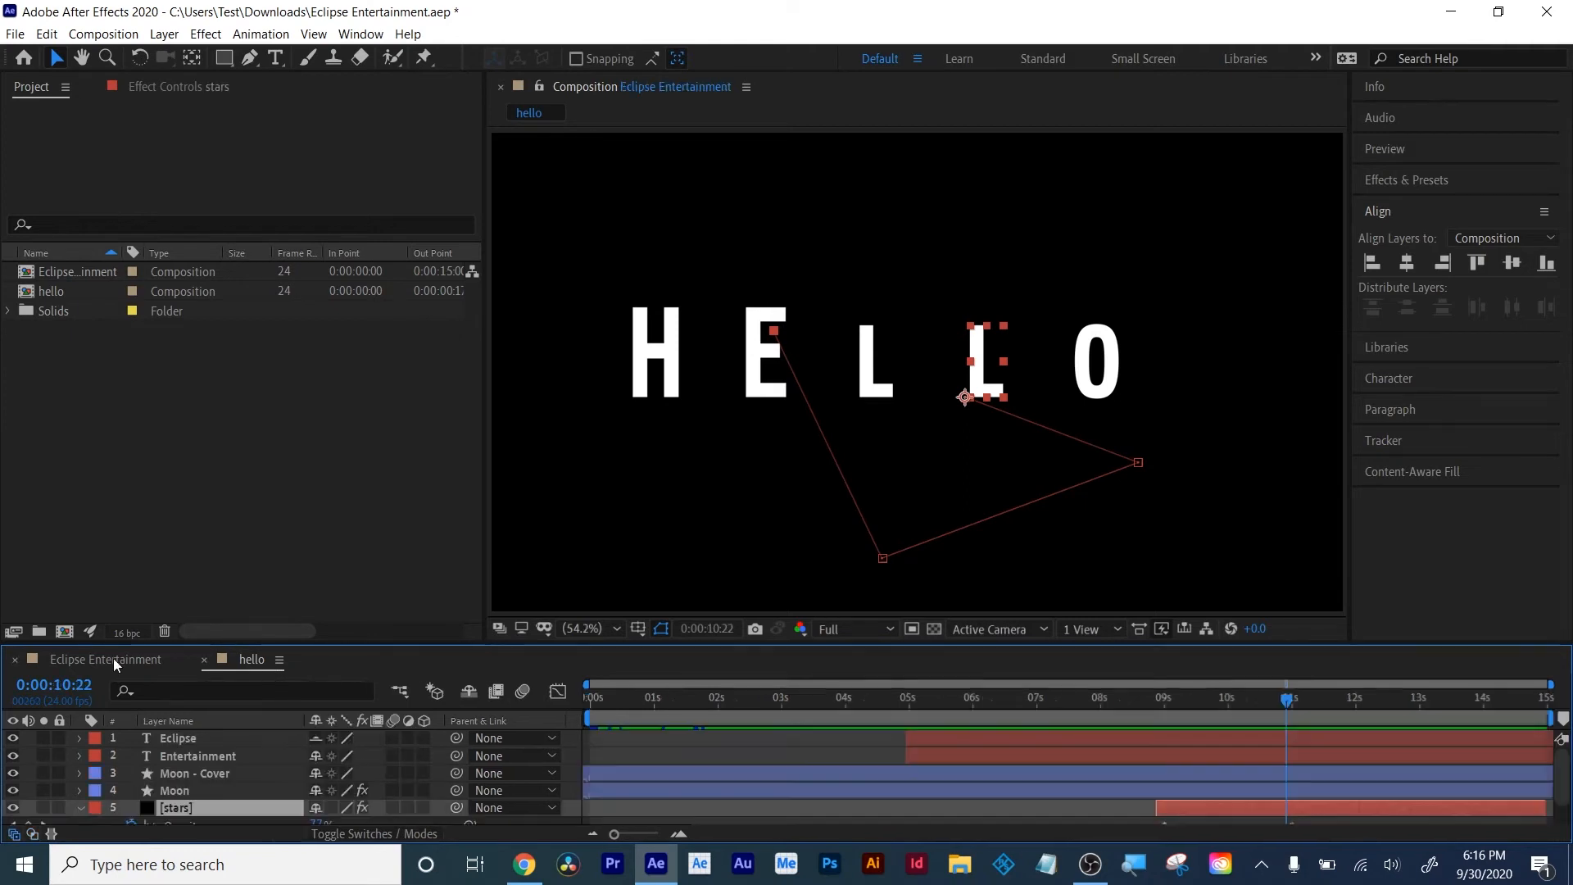
# Make the hello composition active and add it to the Adobe Media Encoder queue
pyautogui.click(239, 663)
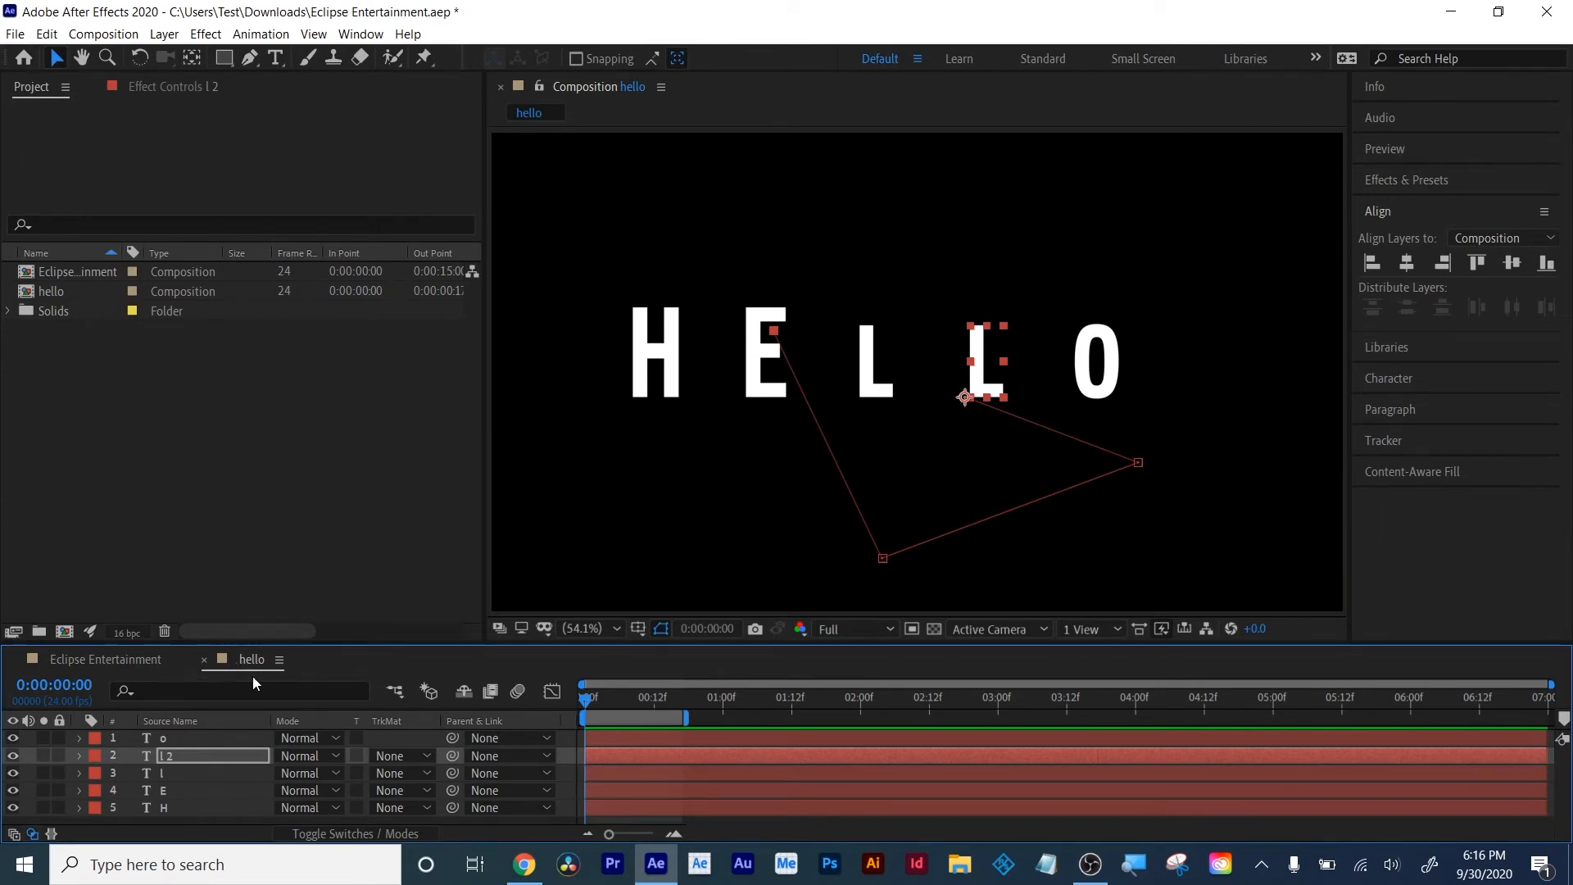
pyautogui.click(105, 35)
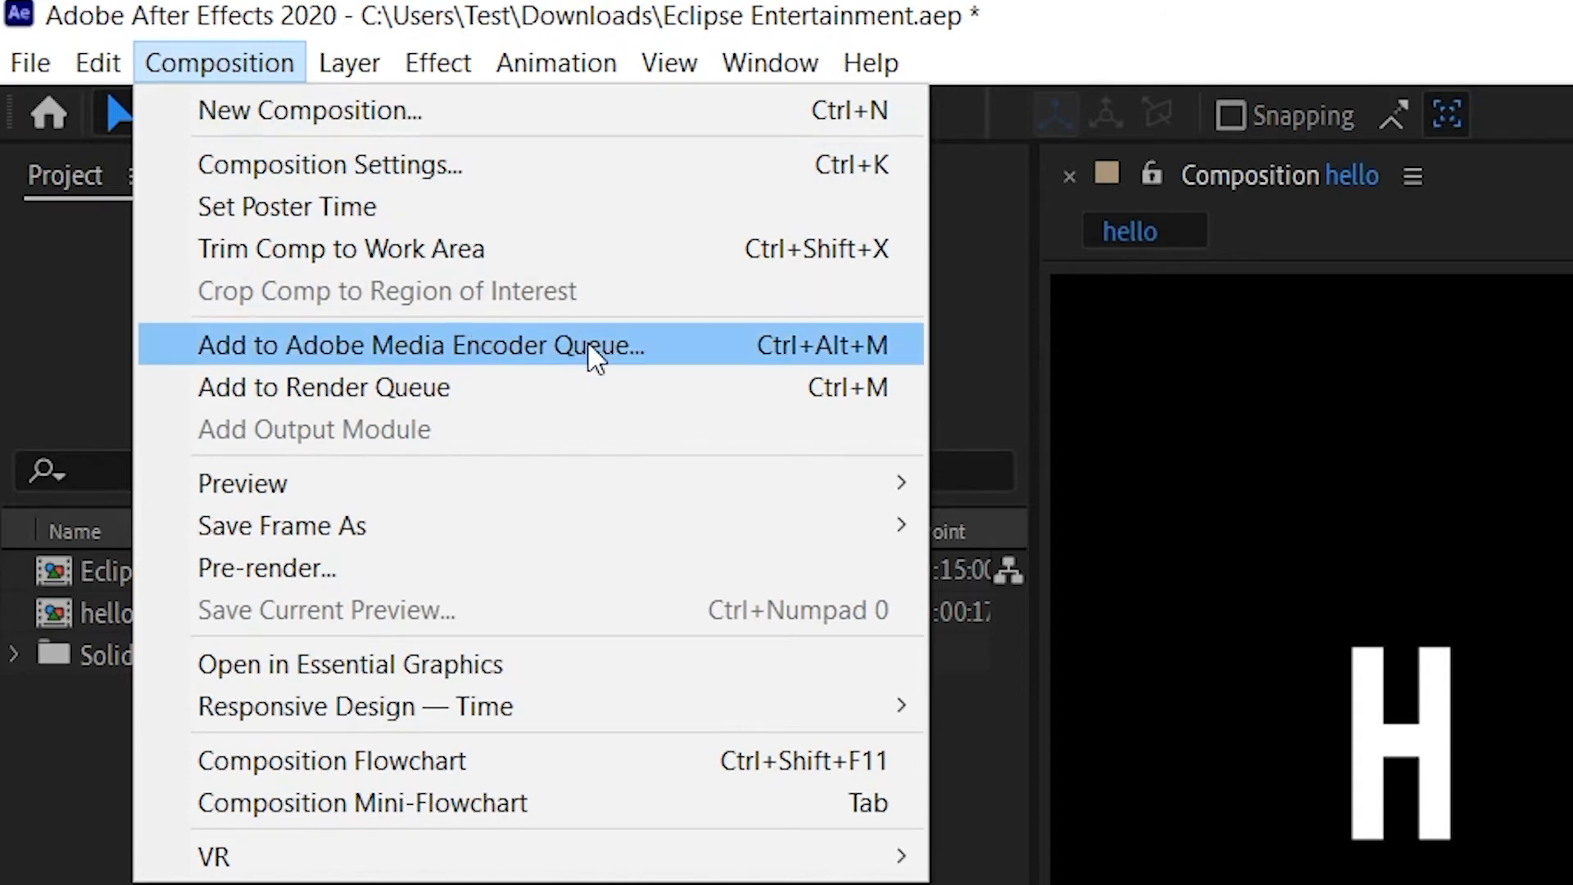
pyautogui.click(635, 348)
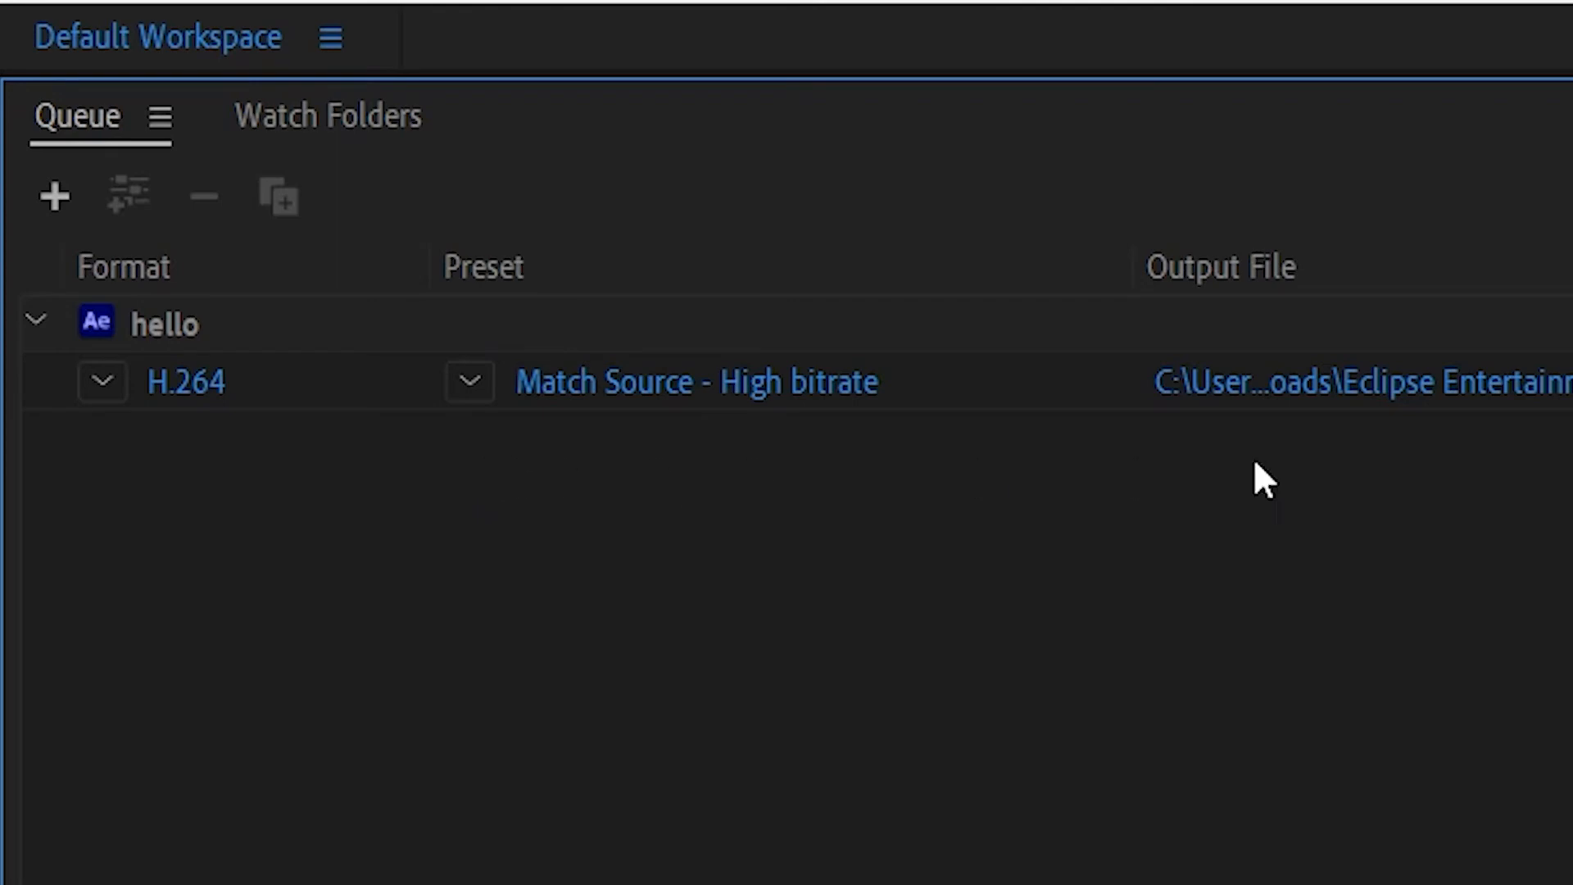
# Set the hello job's output file to Homework01_MW.mp4 in C:\WIP and start encoding the queue
pyautogui.click(1390, 386)
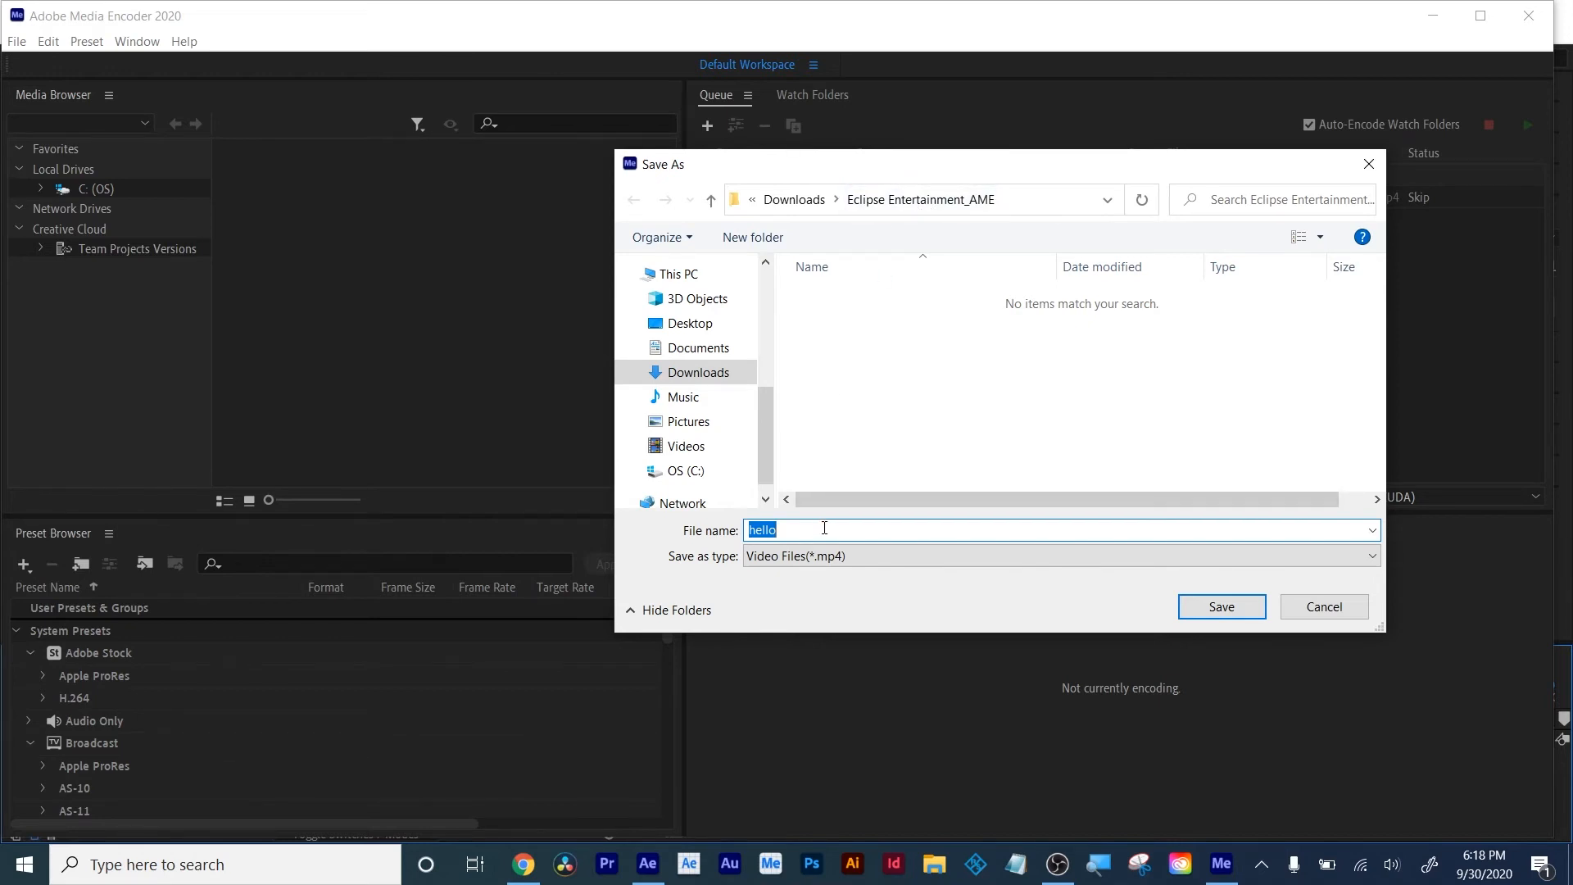
pyautogui.write('Homework01_')
pyautogui.write('MW')
pyautogui.click(793, 200)
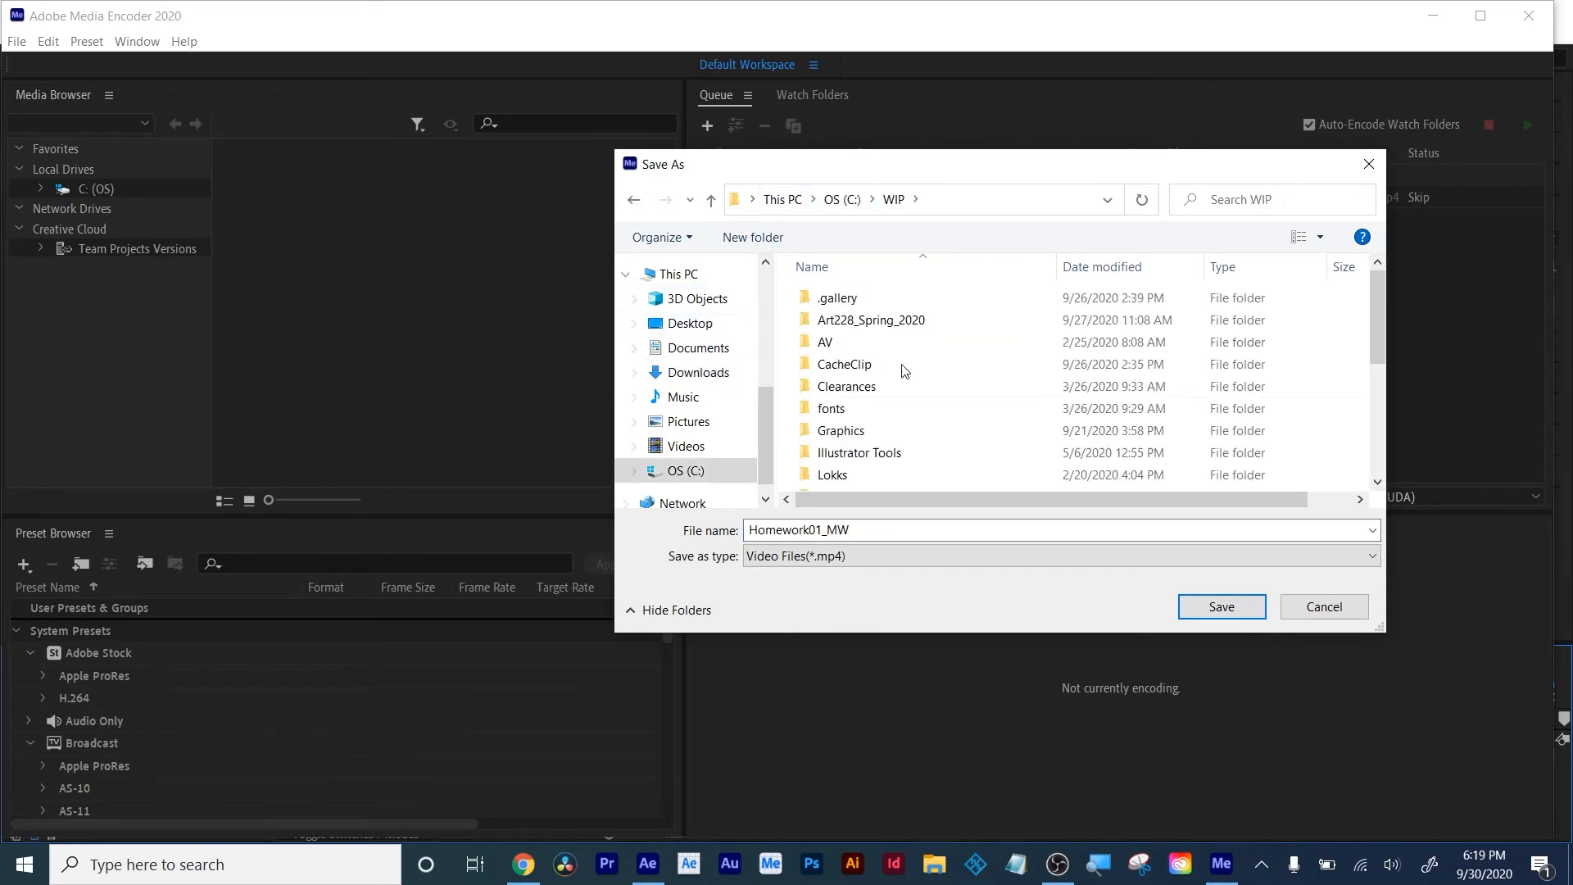
pyautogui.scroll(-3, 914, 459)
pyautogui.scroll(-1, 914, 458)
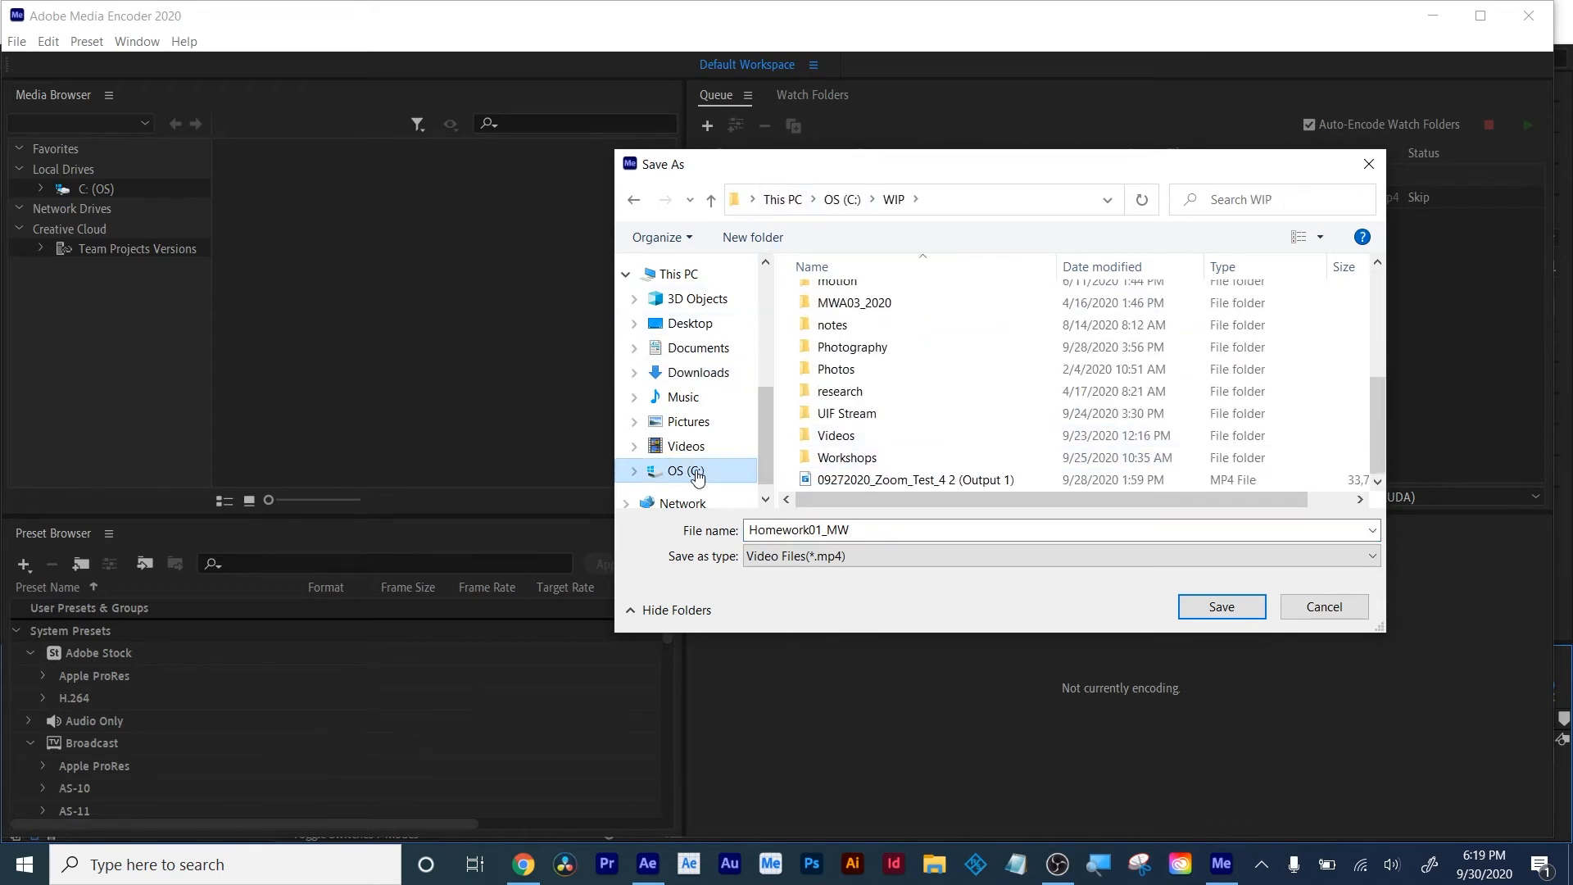
pyautogui.click(1207, 608)
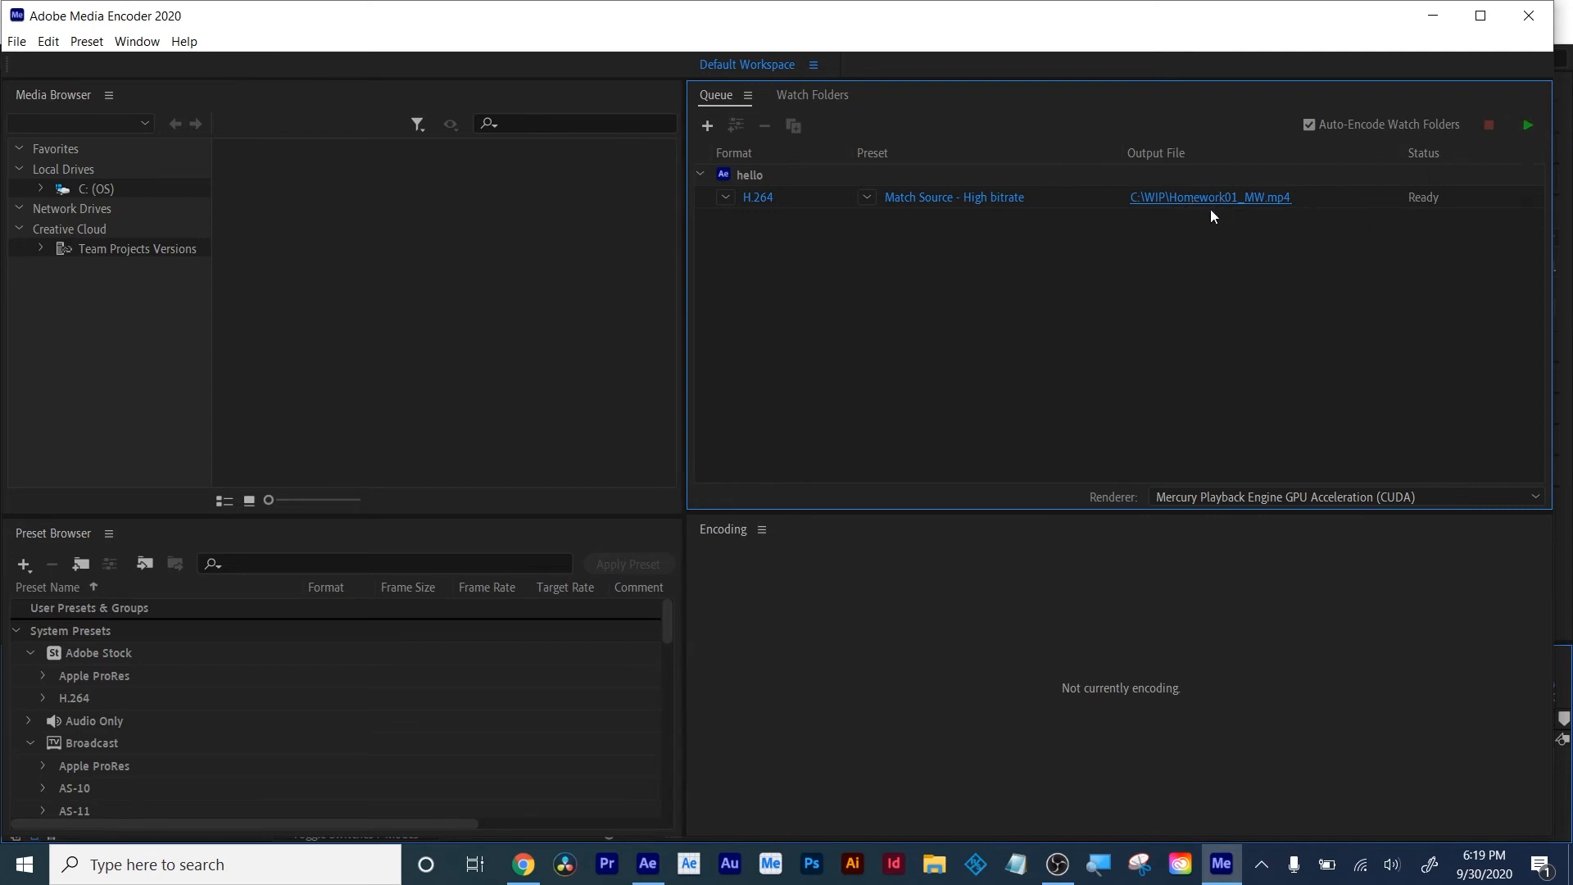
pyautogui.click(1526, 125)
# Remove the finished hello job from the encoding queue and switch back to After Effects
pyautogui.click(749, 174)
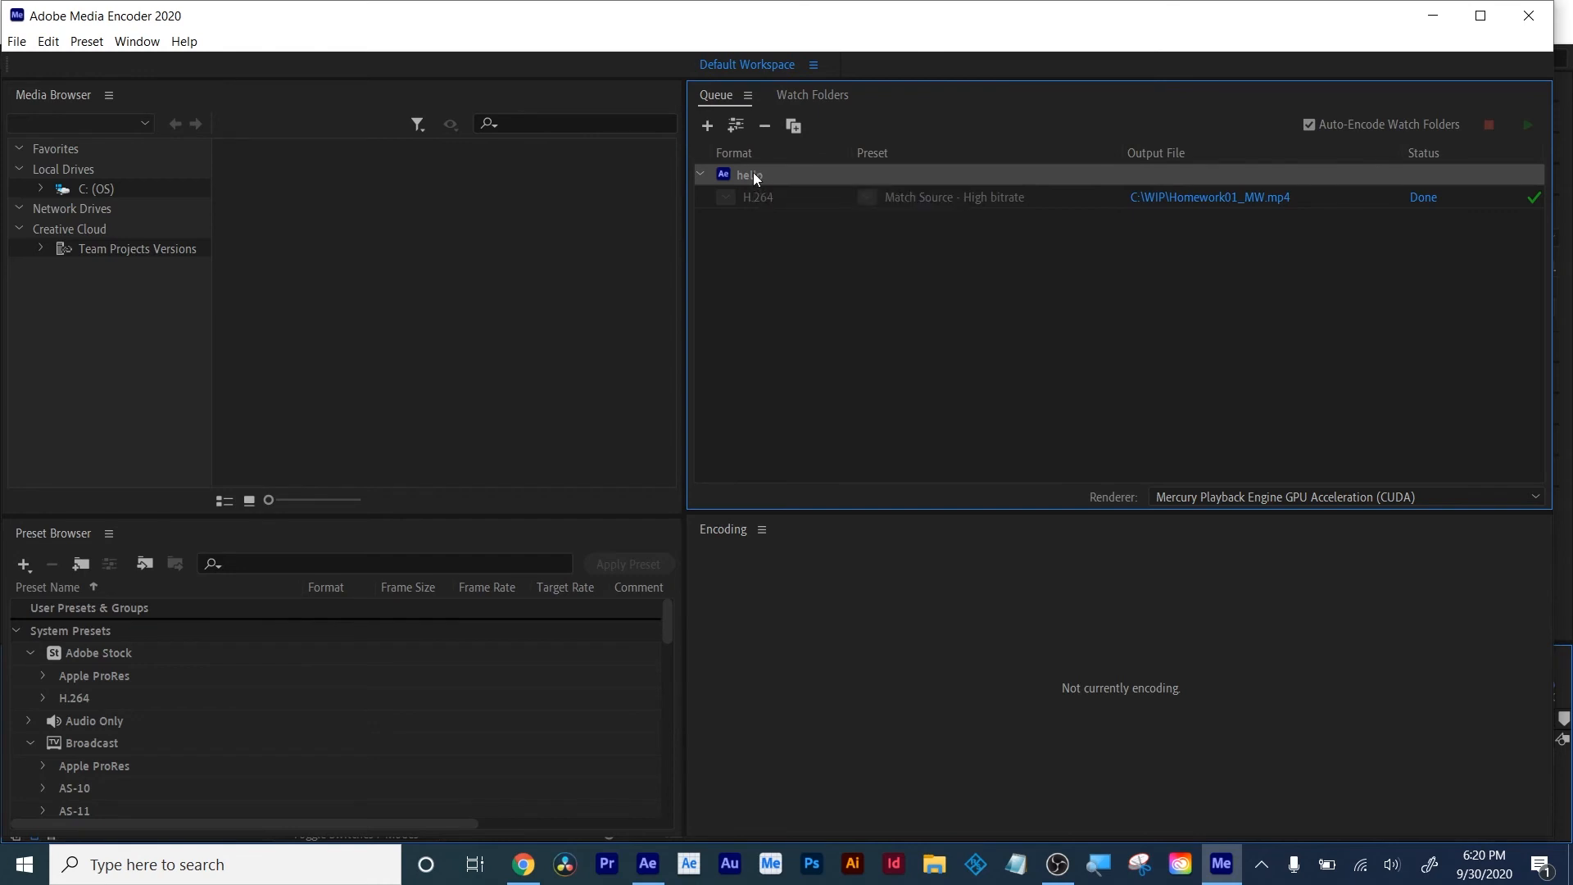
pyautogui.press('Delete')
pyautogui.click(874, 503)
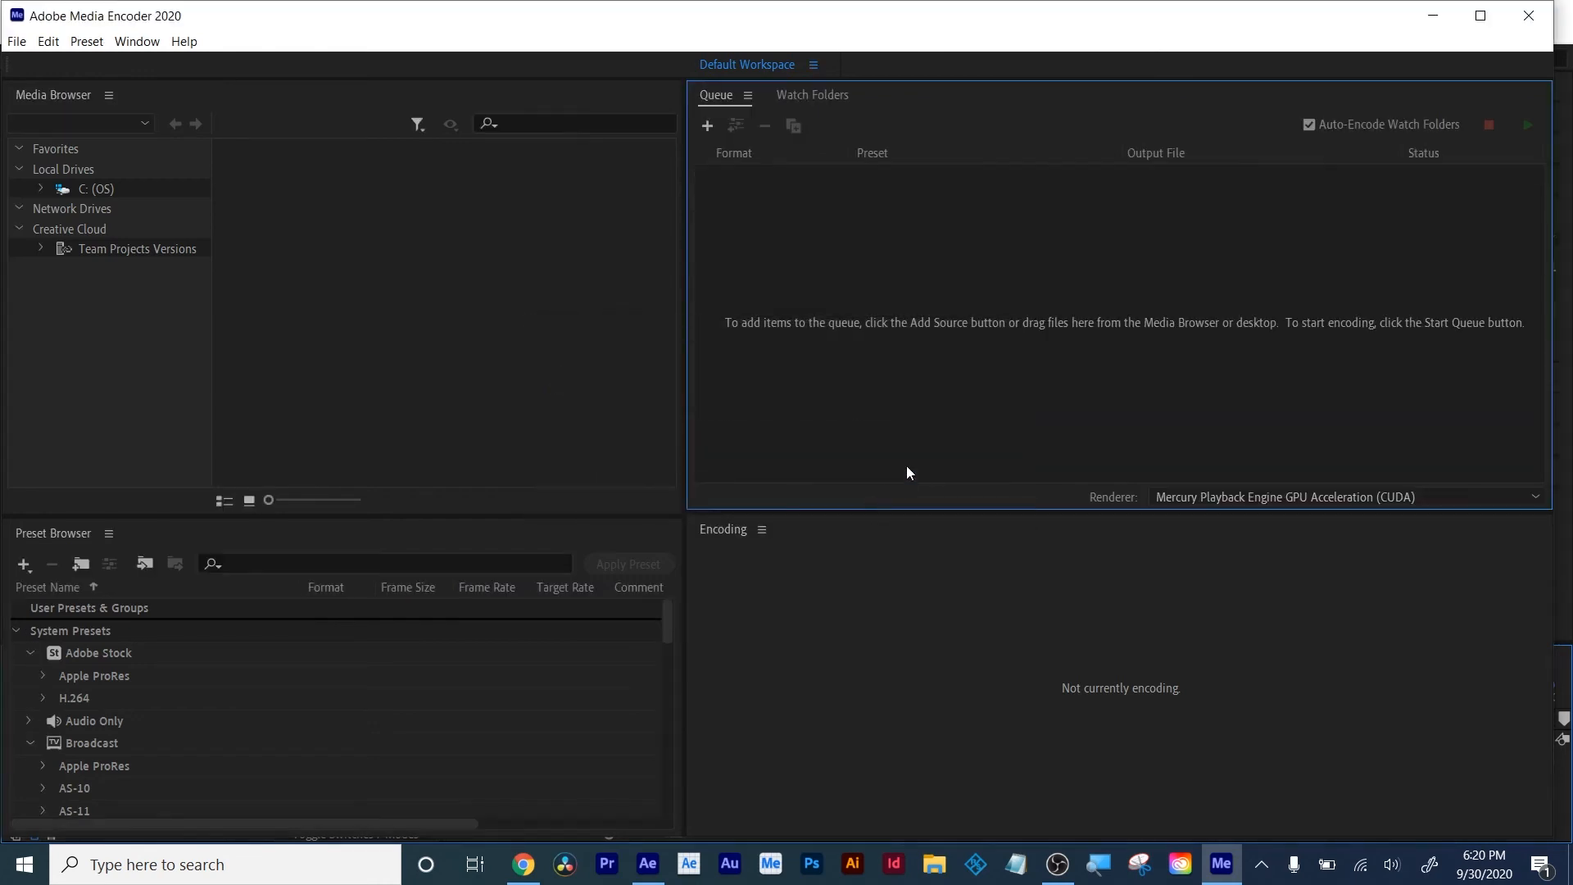
pyautogui.click(1433, 16)
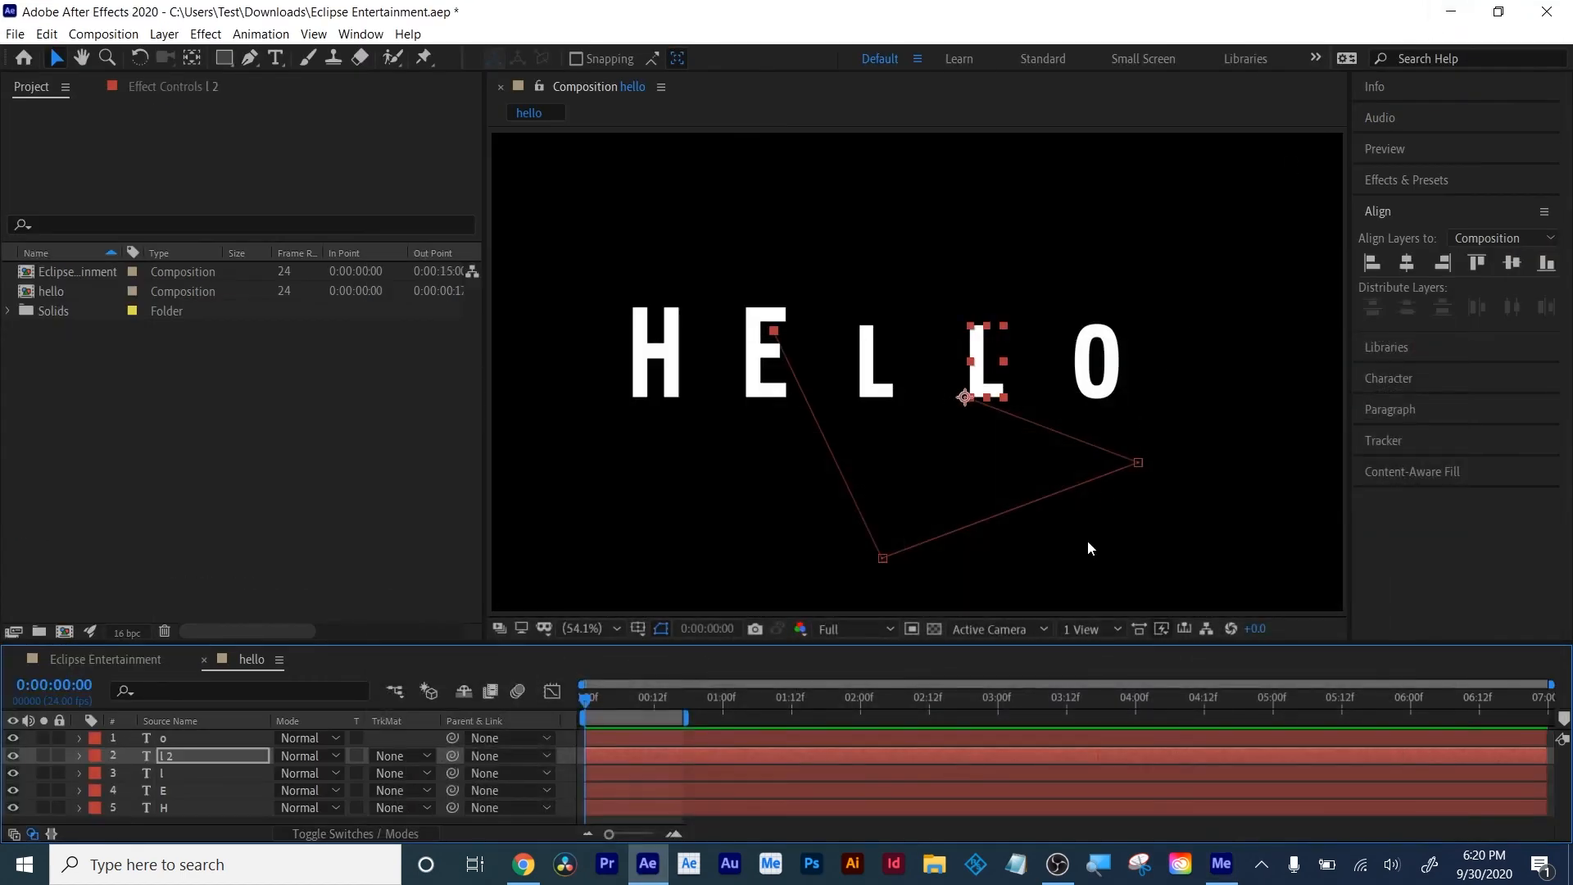
# Turn on the transparency grid for the hello composition
pyautogui.click(304, 465)
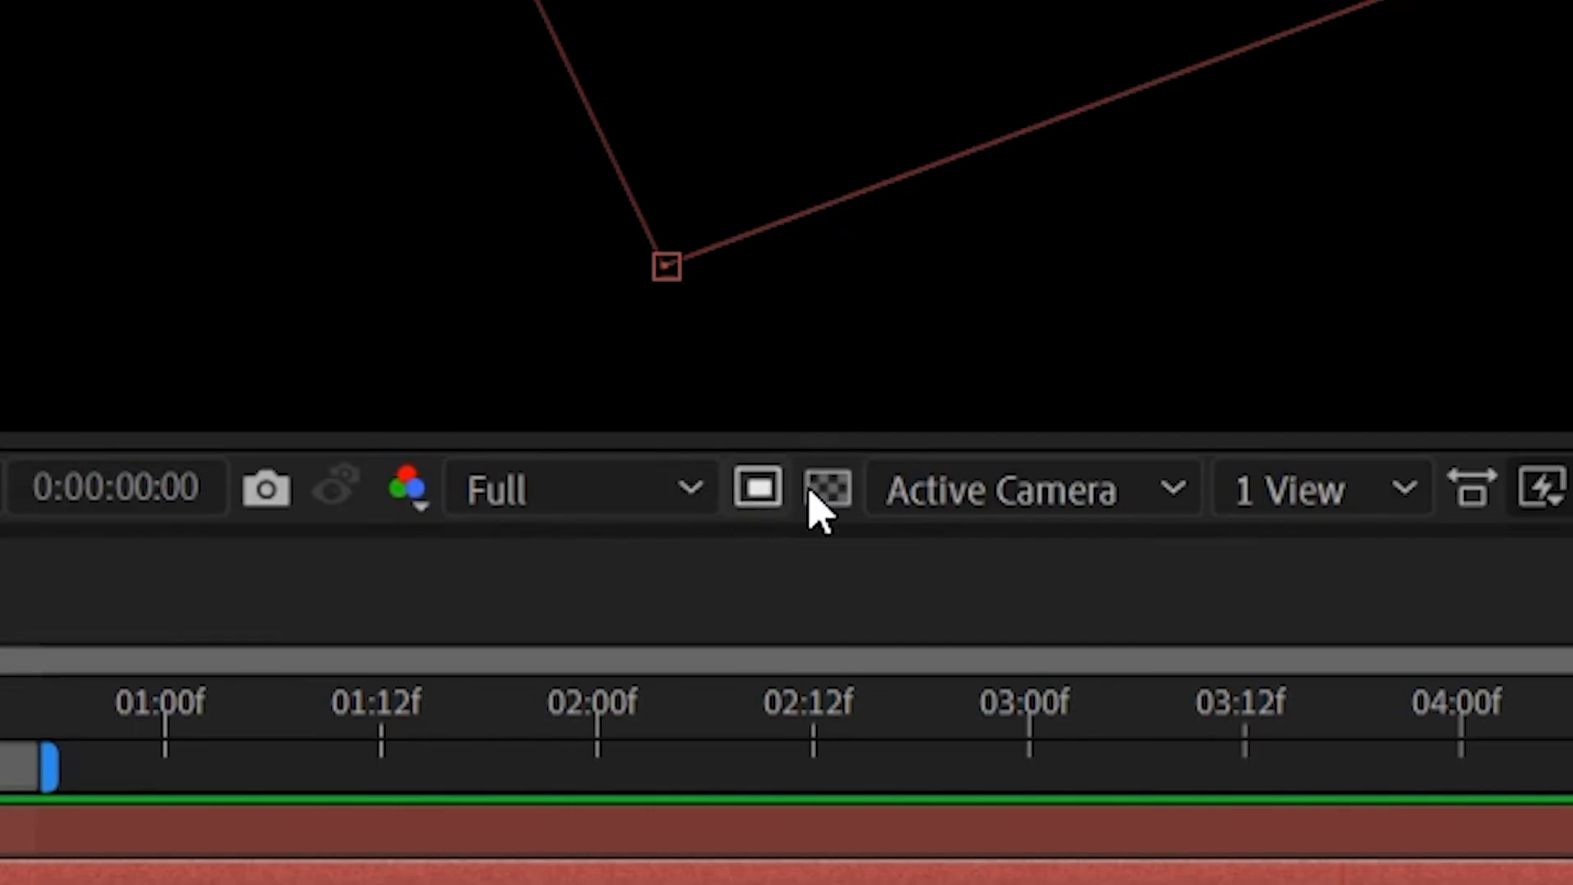
pyautogui.click(934, 627)
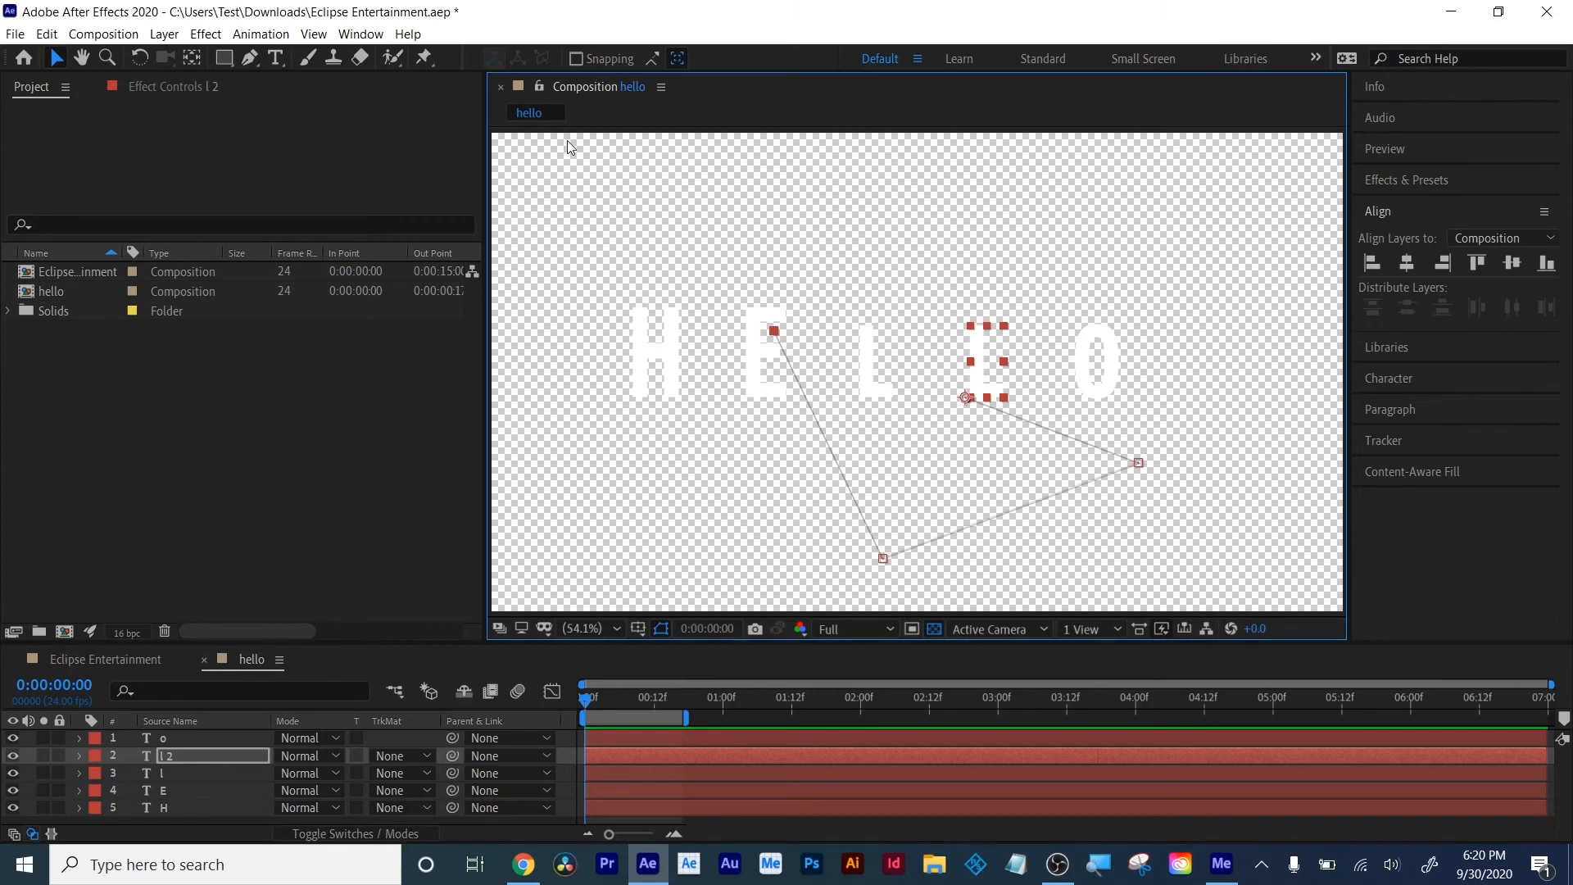
pyautogui.click(122, 34)
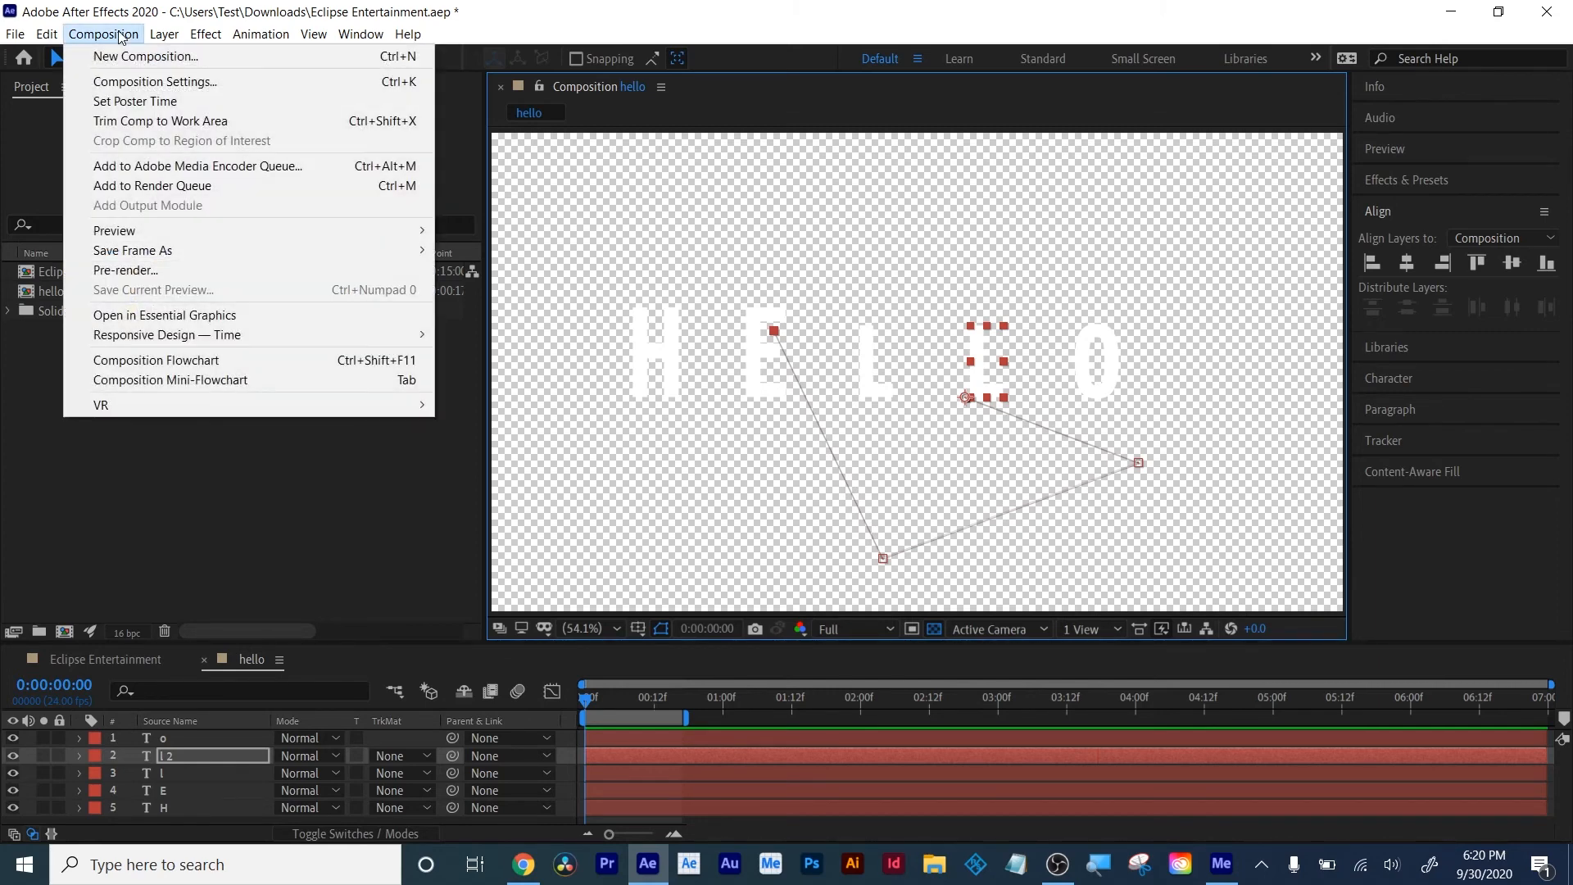
pyautogui.click(121, 35)
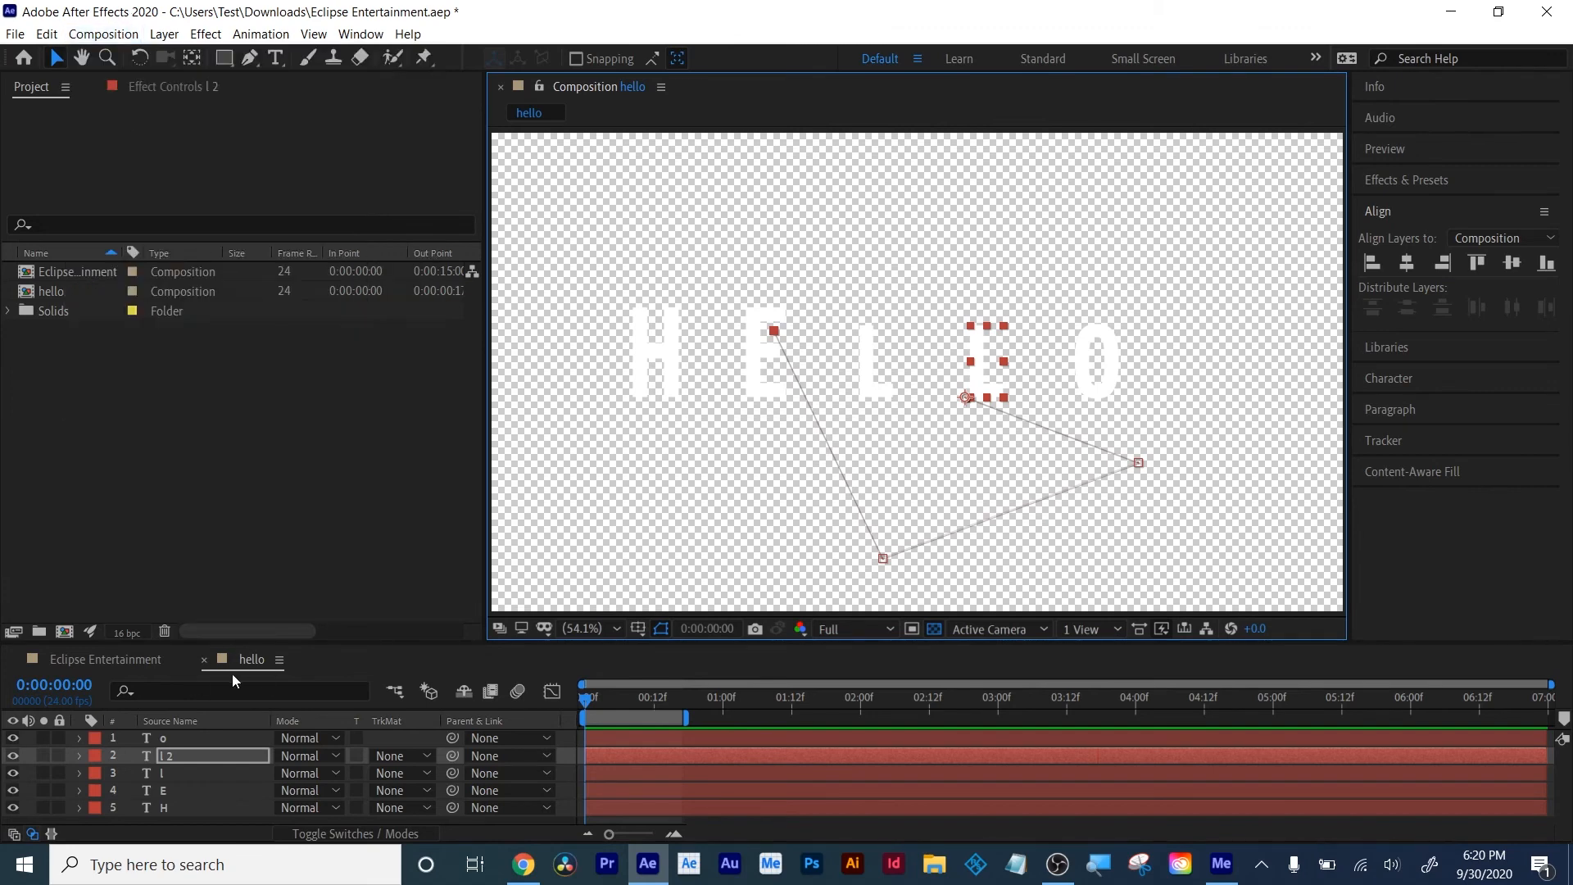
# Add the hello composition to the render queue and enlarge the queue area slightly
pyautogui.click(109, 40)
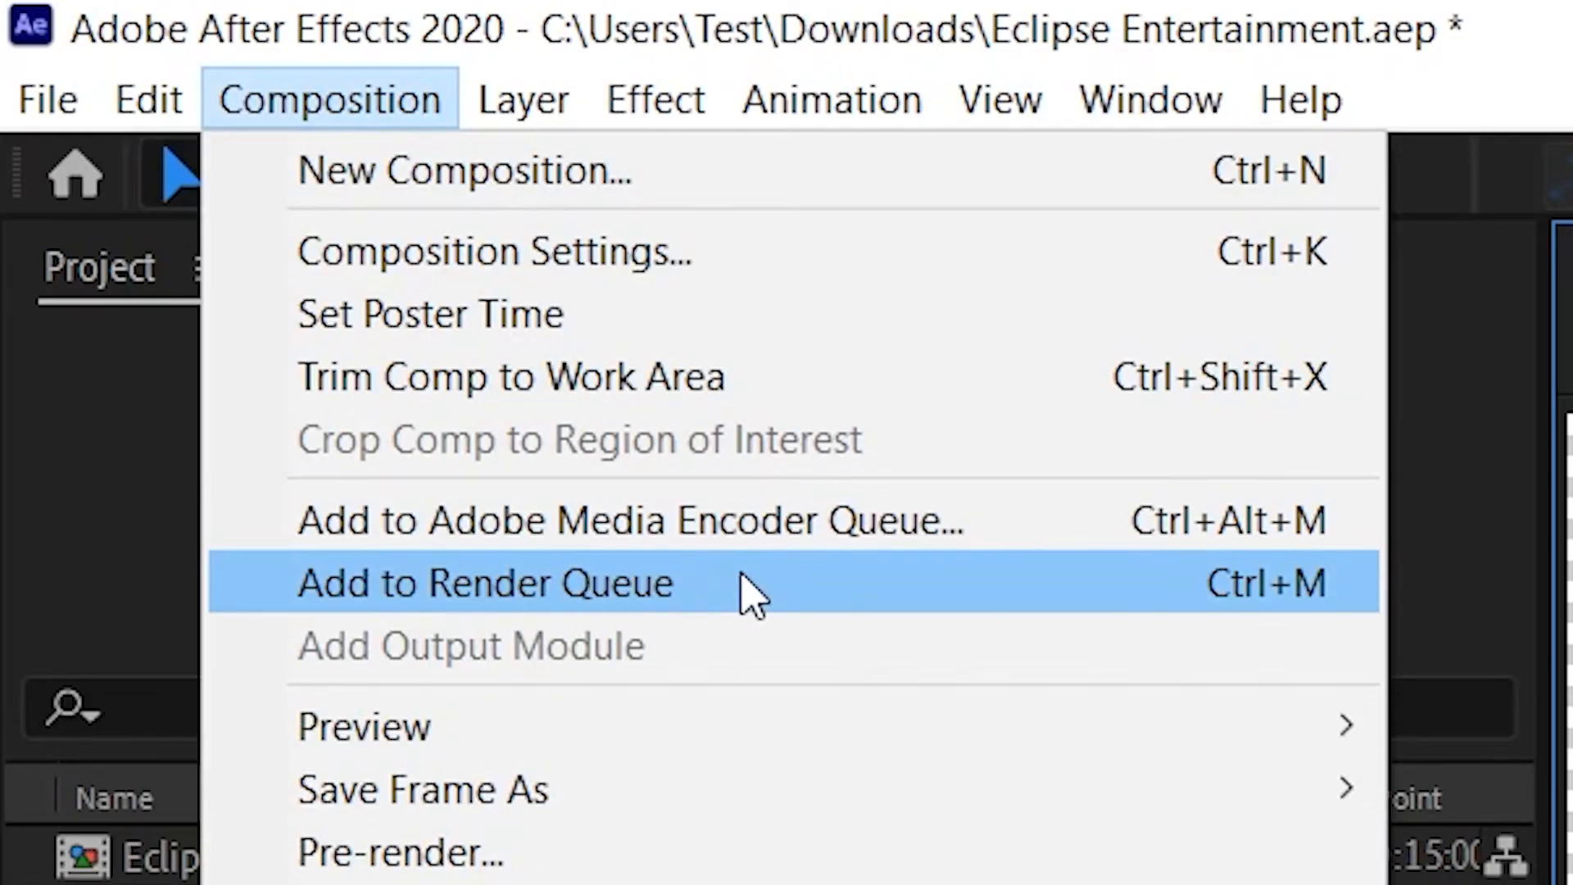
pyautogui.click(730, 586)
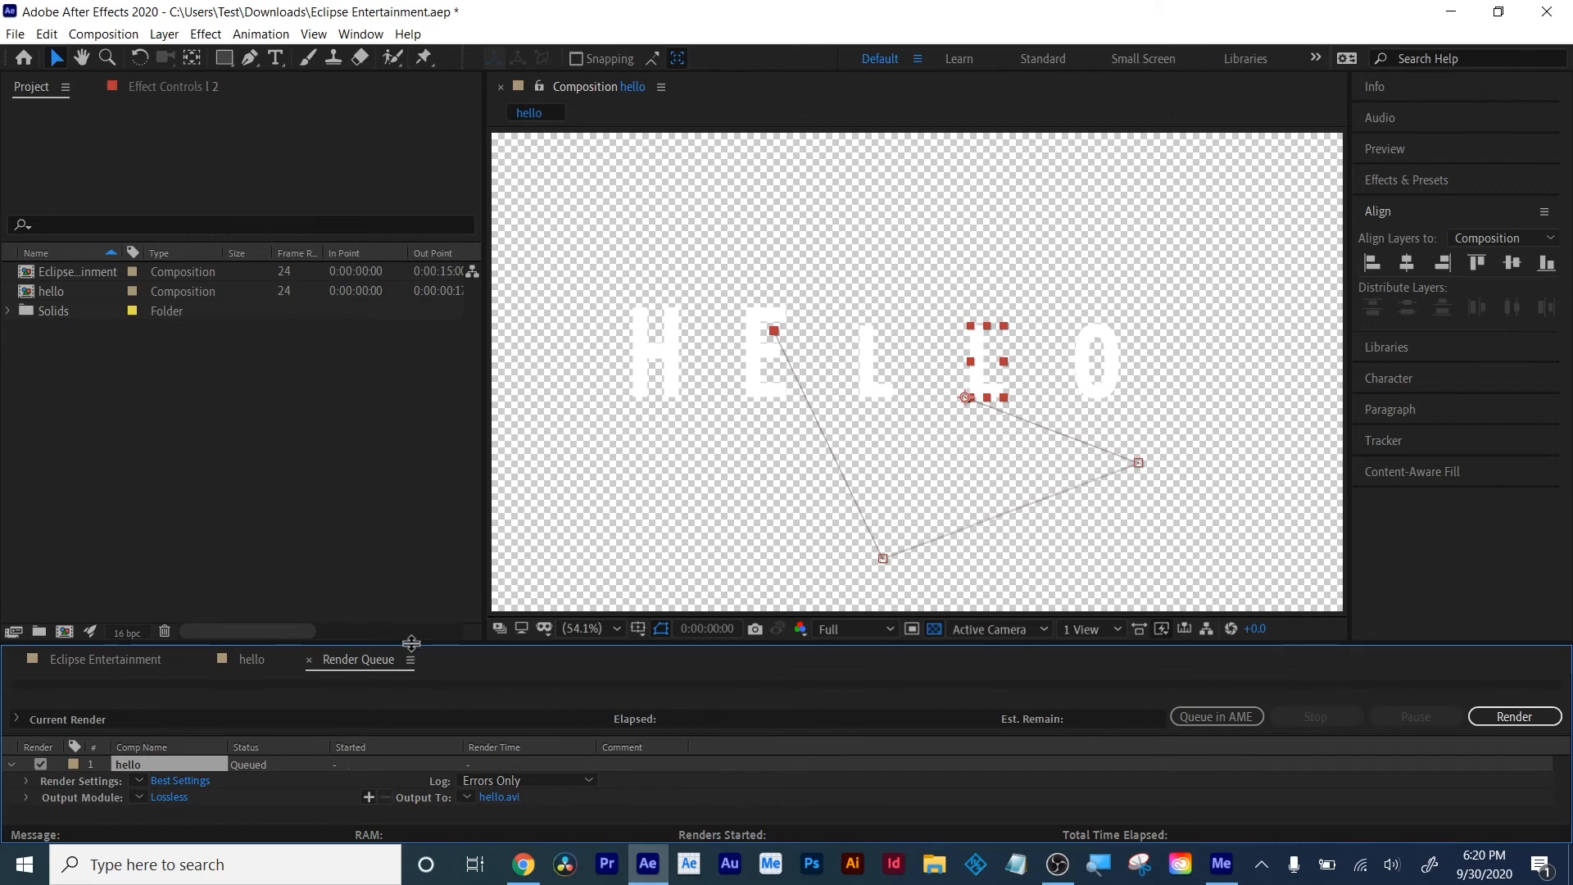
pyautogui.moveTo(411, 643); pyautogui.dragTo(411, 620)
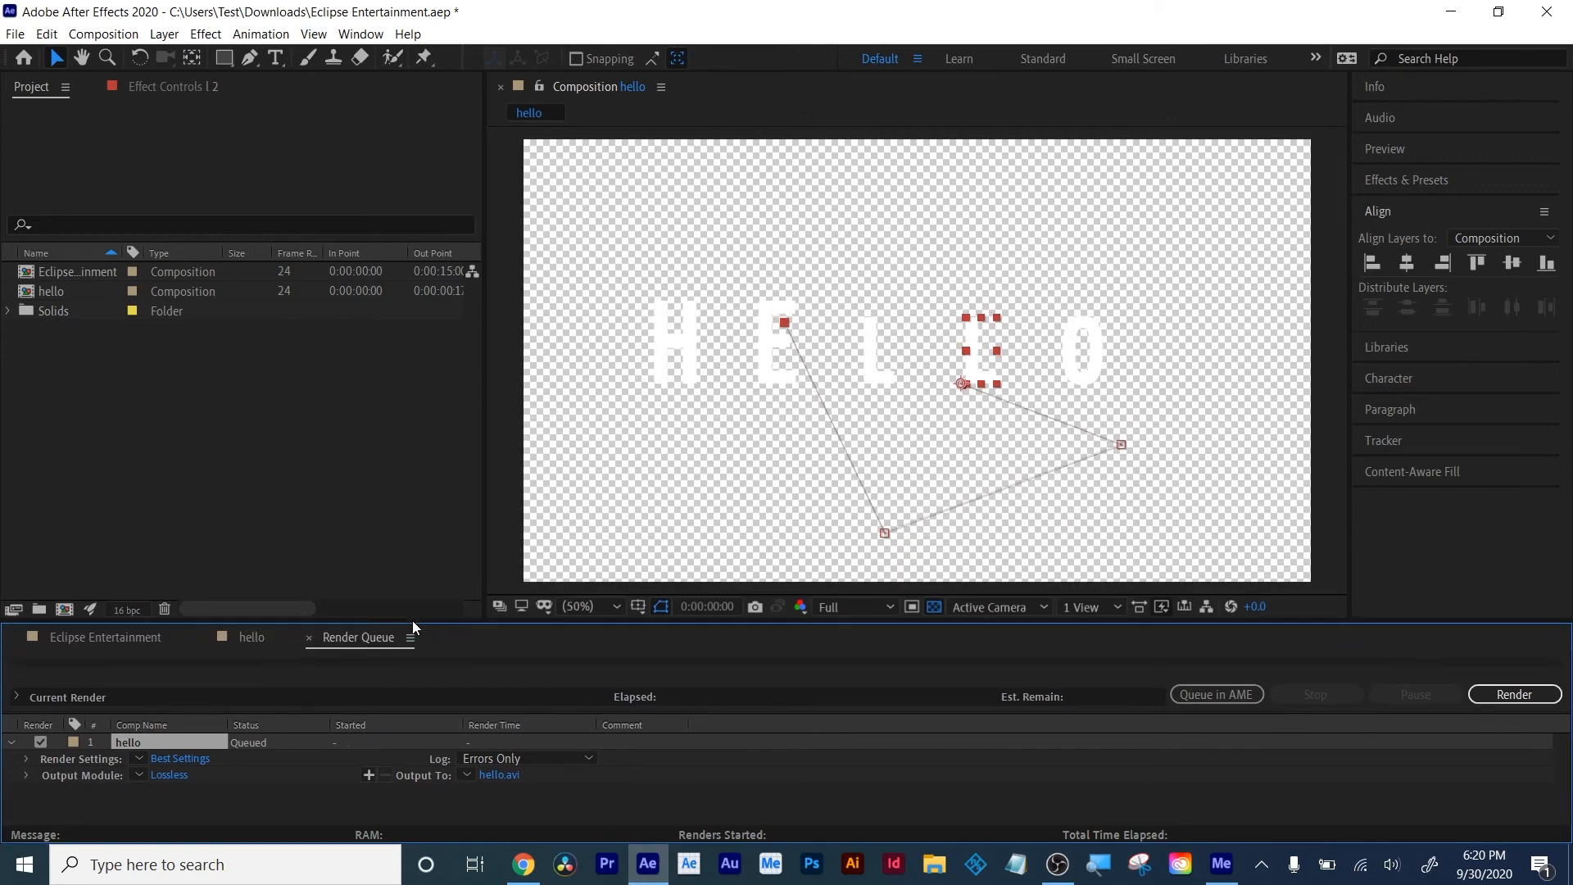
# Set the hello job's output module to QuickTime format with RGB + Alpha channels
pyautogui.click(177, 778)
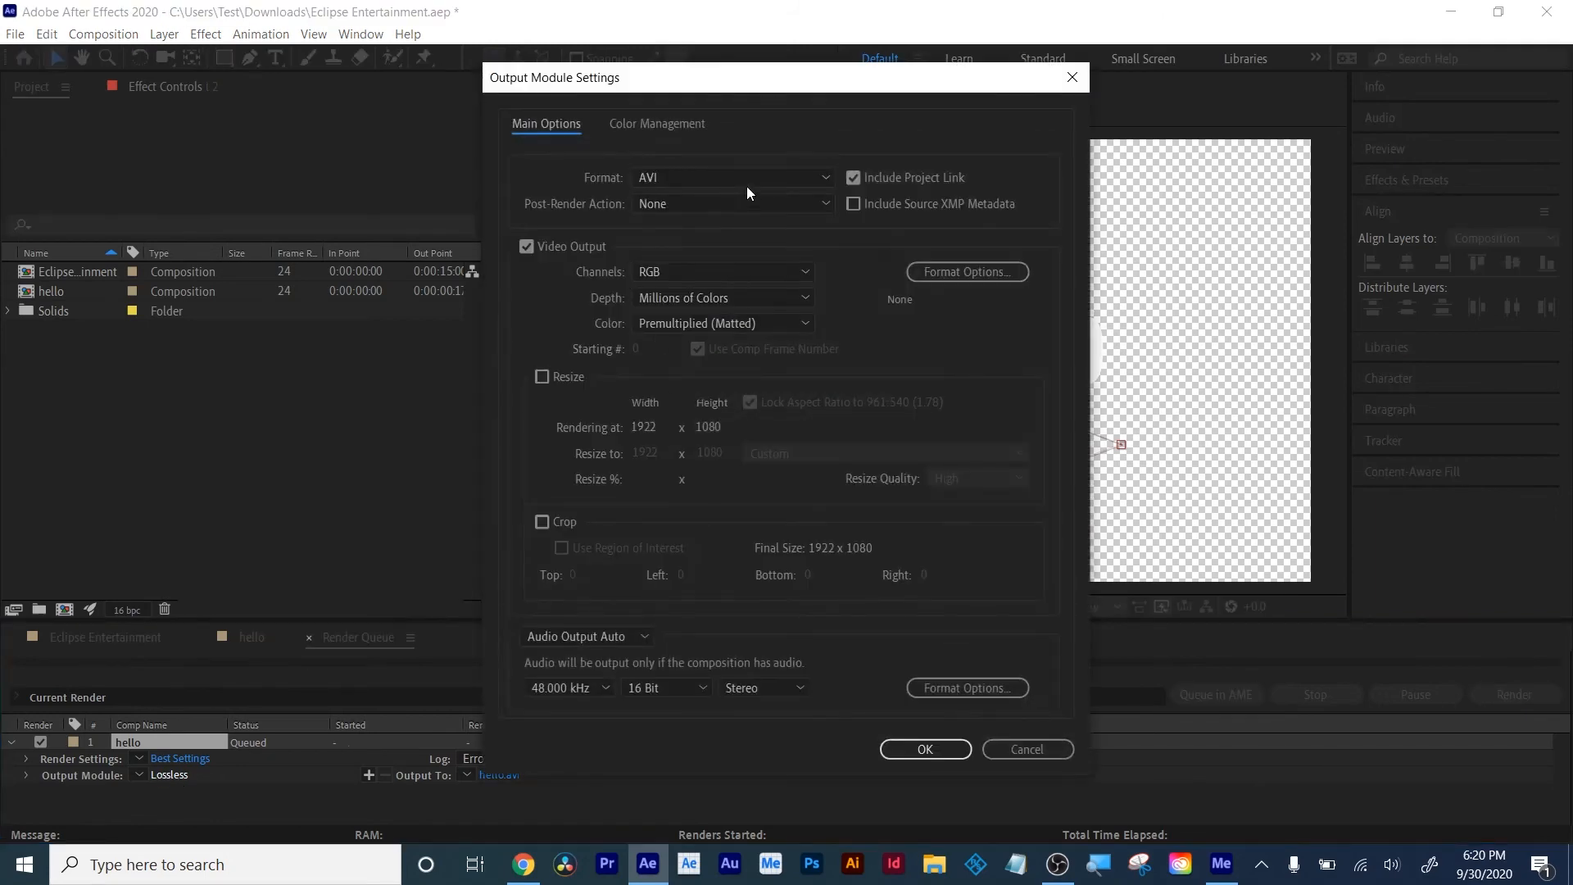
pyautogui.click(748, 180)
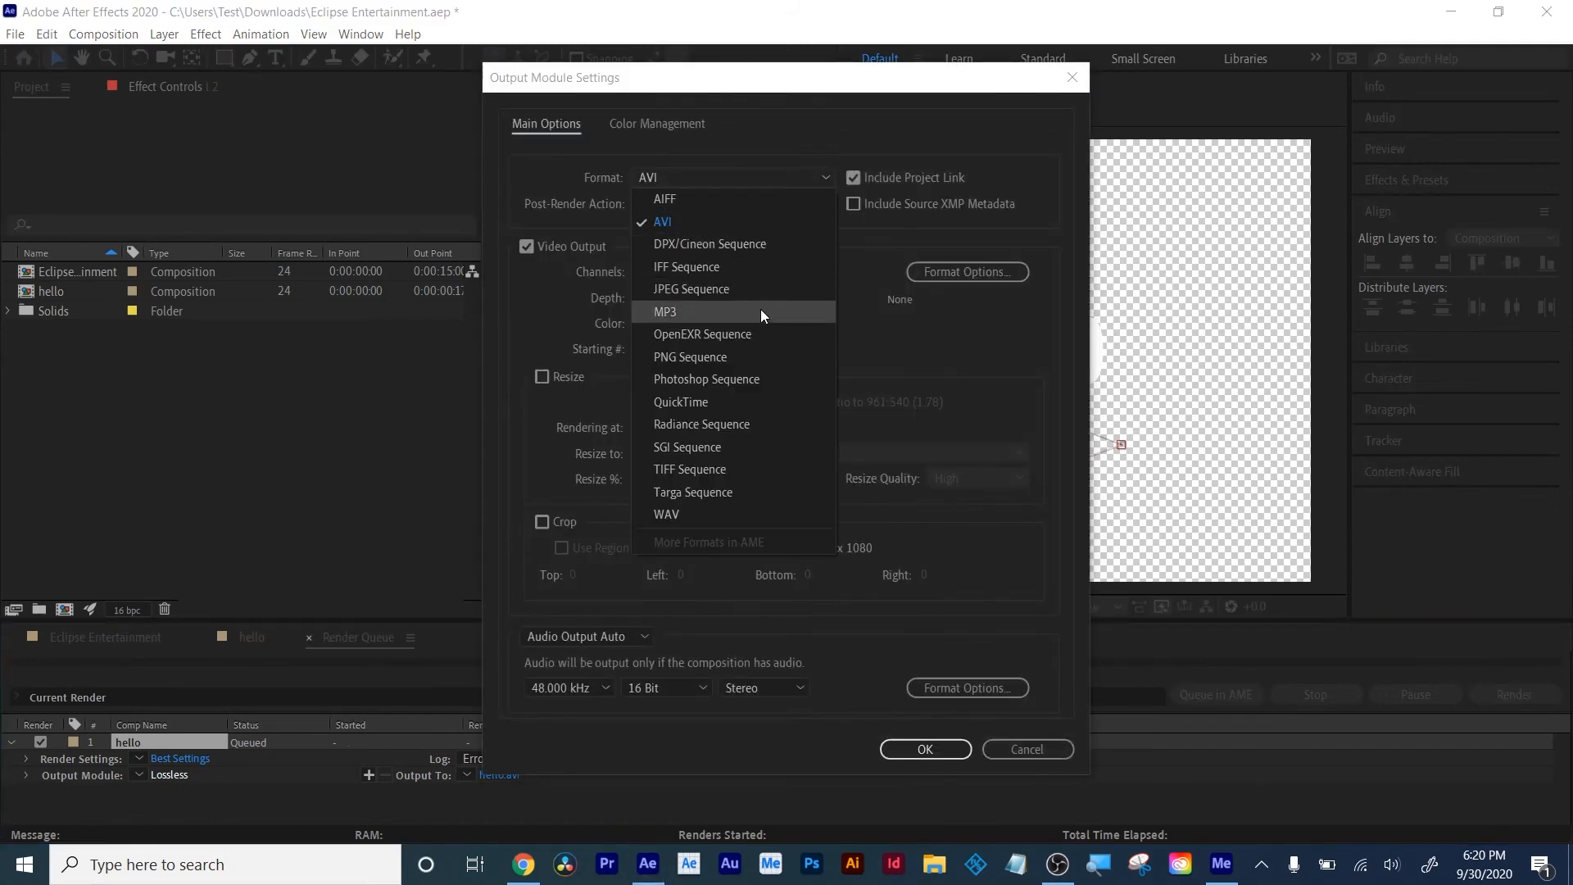
pyautogui.click(750, 405)
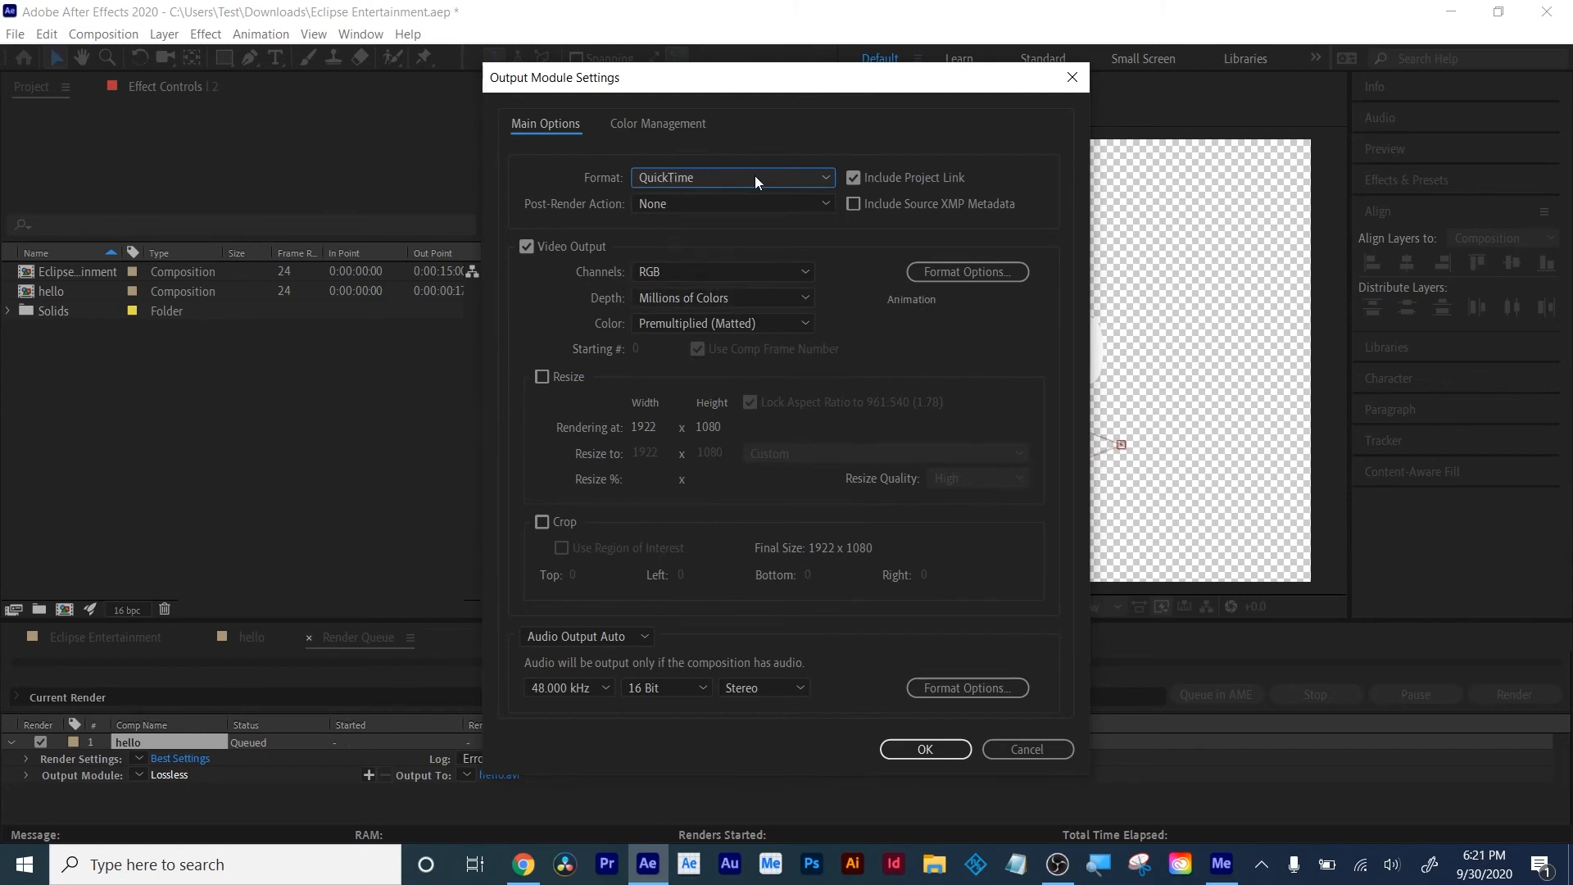
pyautogui.click(683, 271)
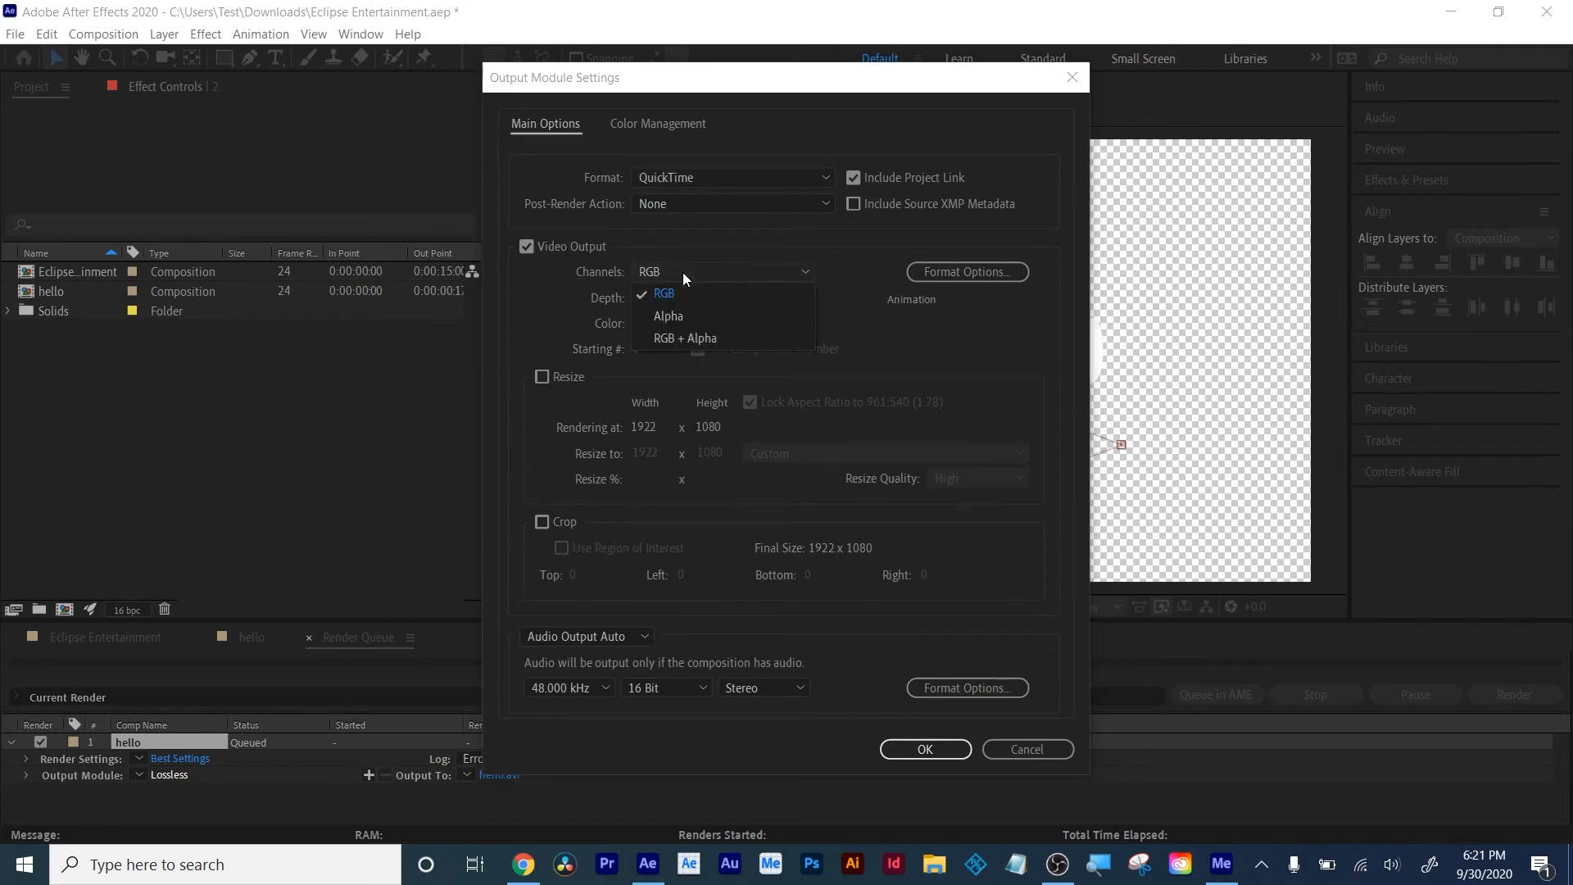
pyautogui.click(744, 337)
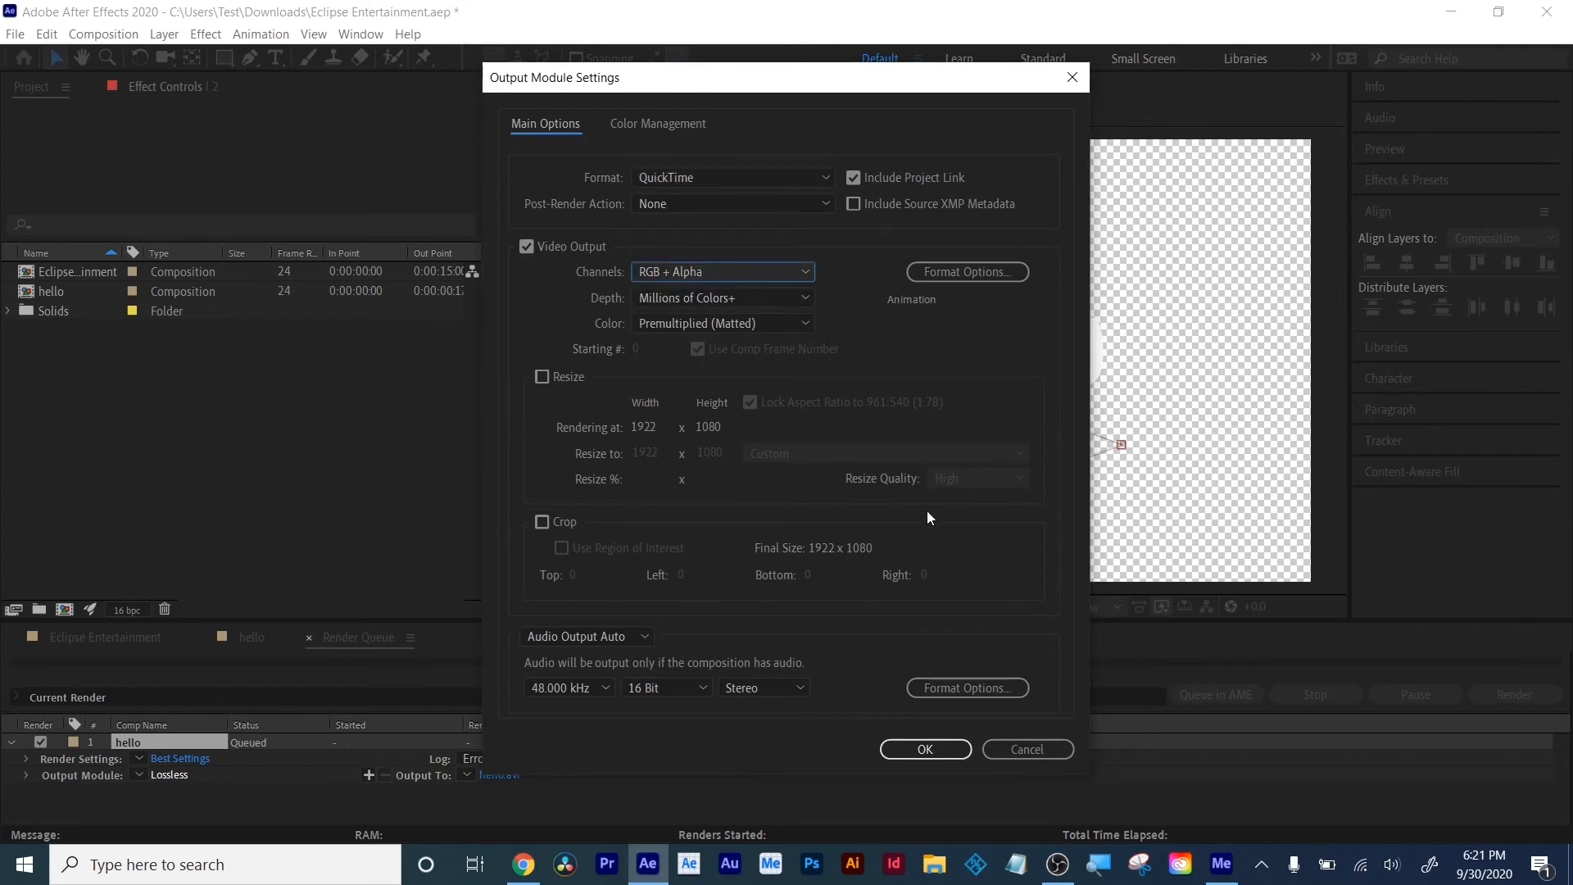
pyautogui.click(931, 743)
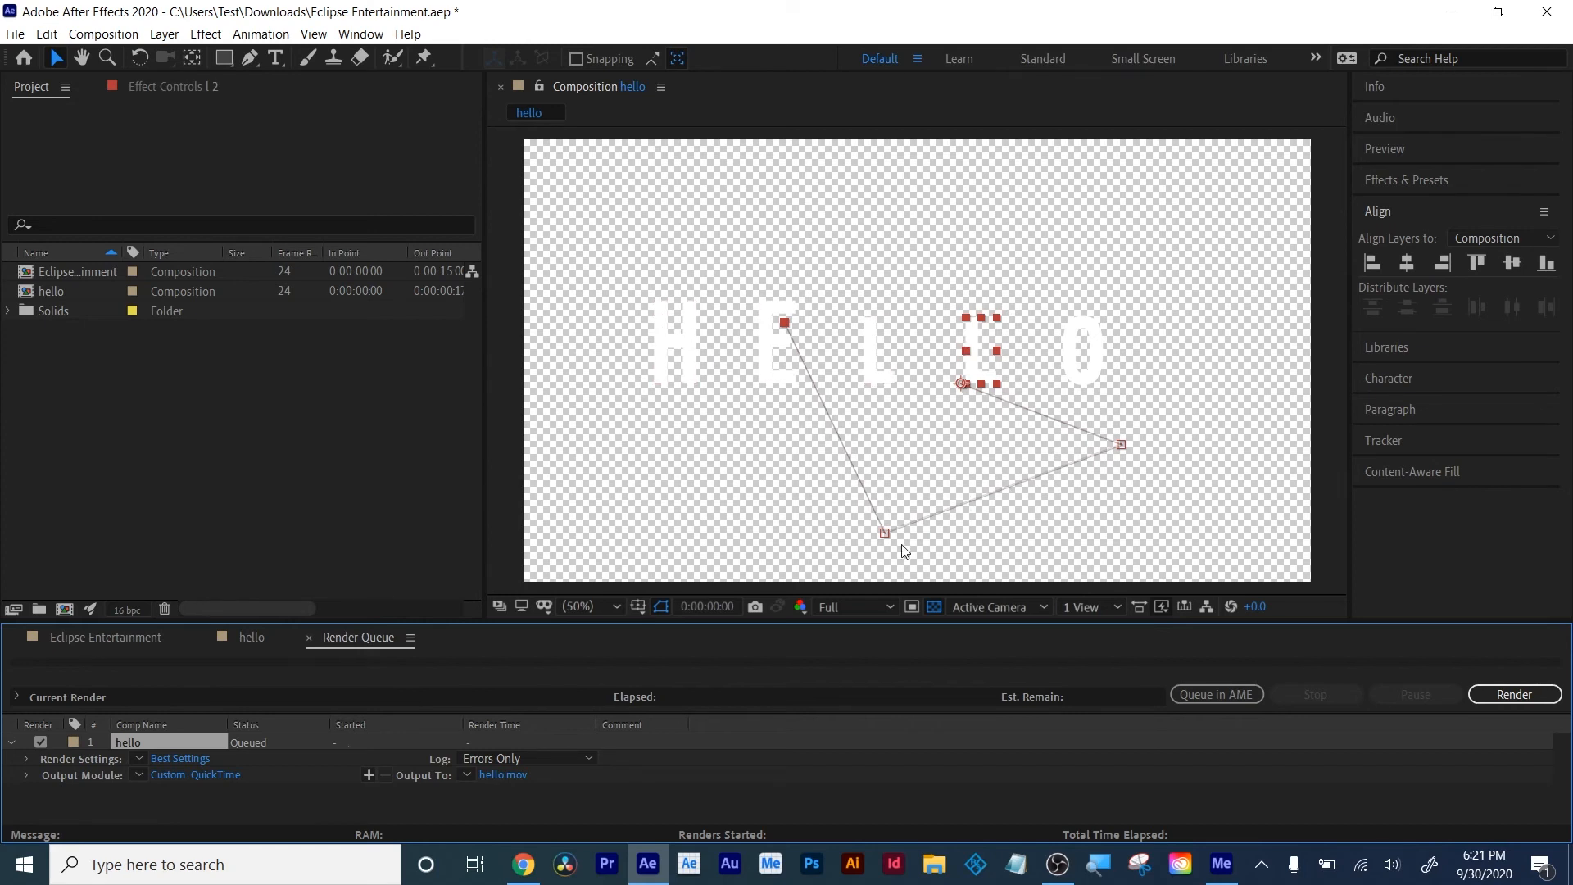
# Save the hello job's output as a QuickTime file named hello in C:\WIP and render it
pyautogui.click(500, 775)
pyautogui.click(291, 99)
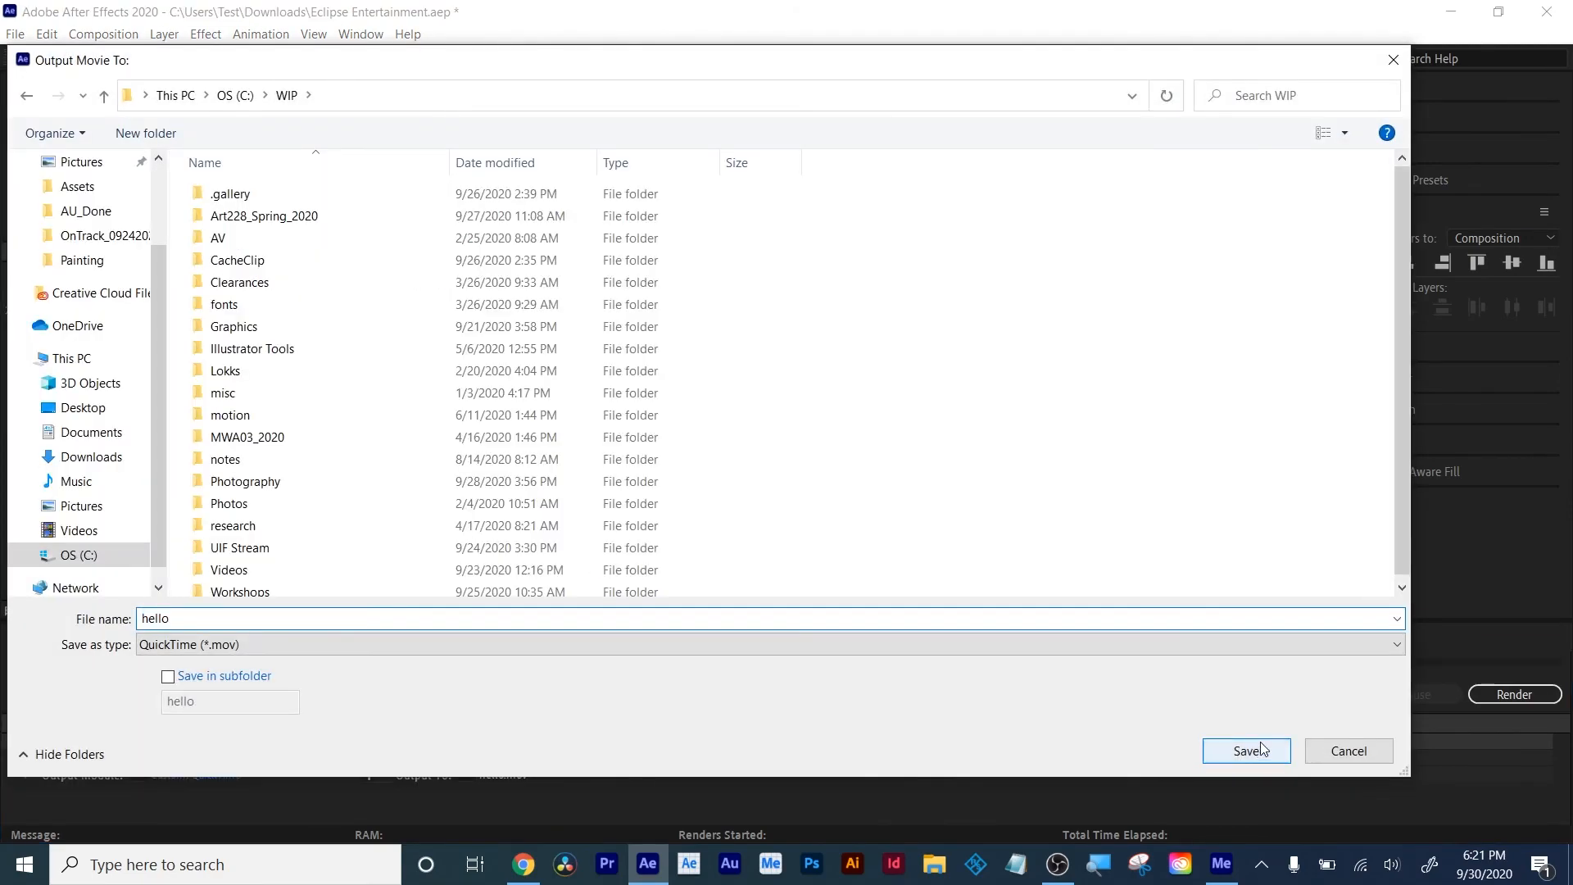
pyautogui.click(1252, 747)
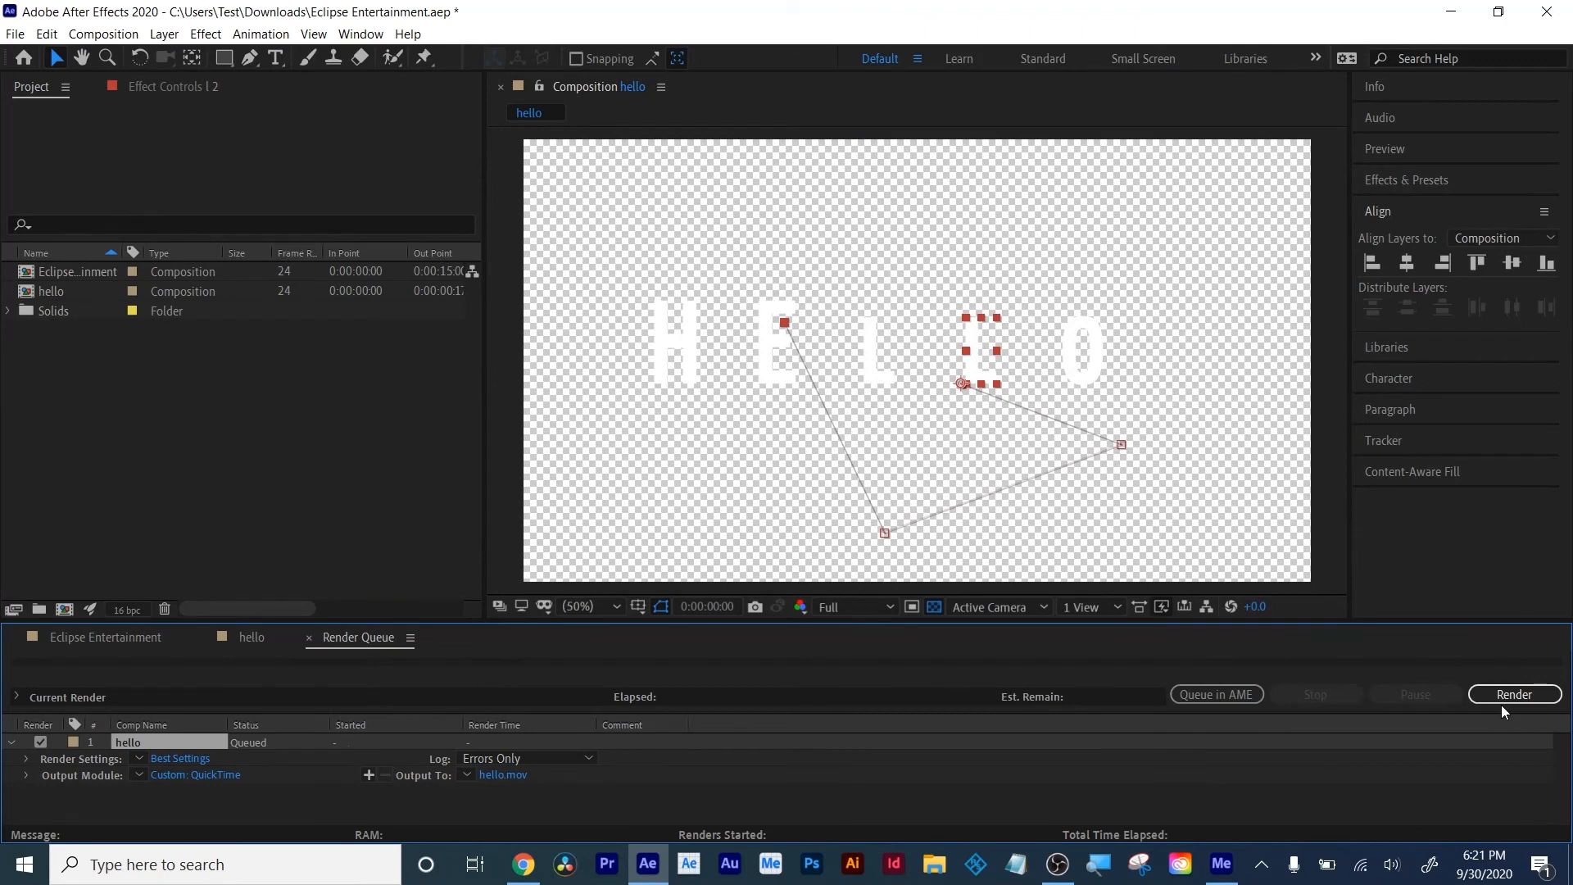
pyautogui.click(1504, 698)
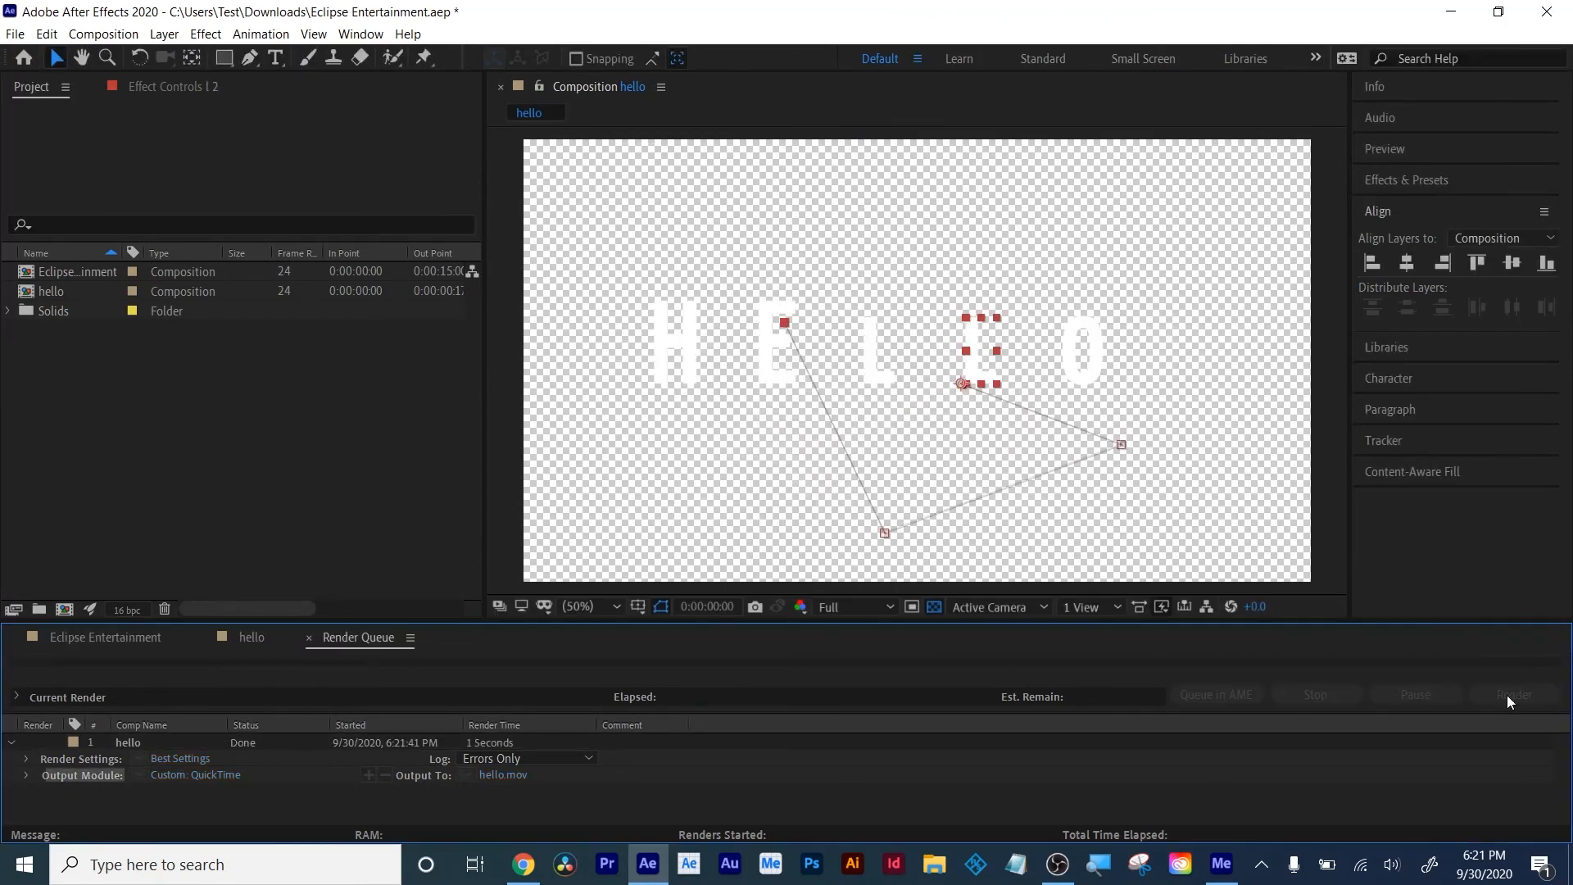
# Remove the finished hello job and close the render queue
pyautogui.click(118, 741)
pyautogui.press('Delete')
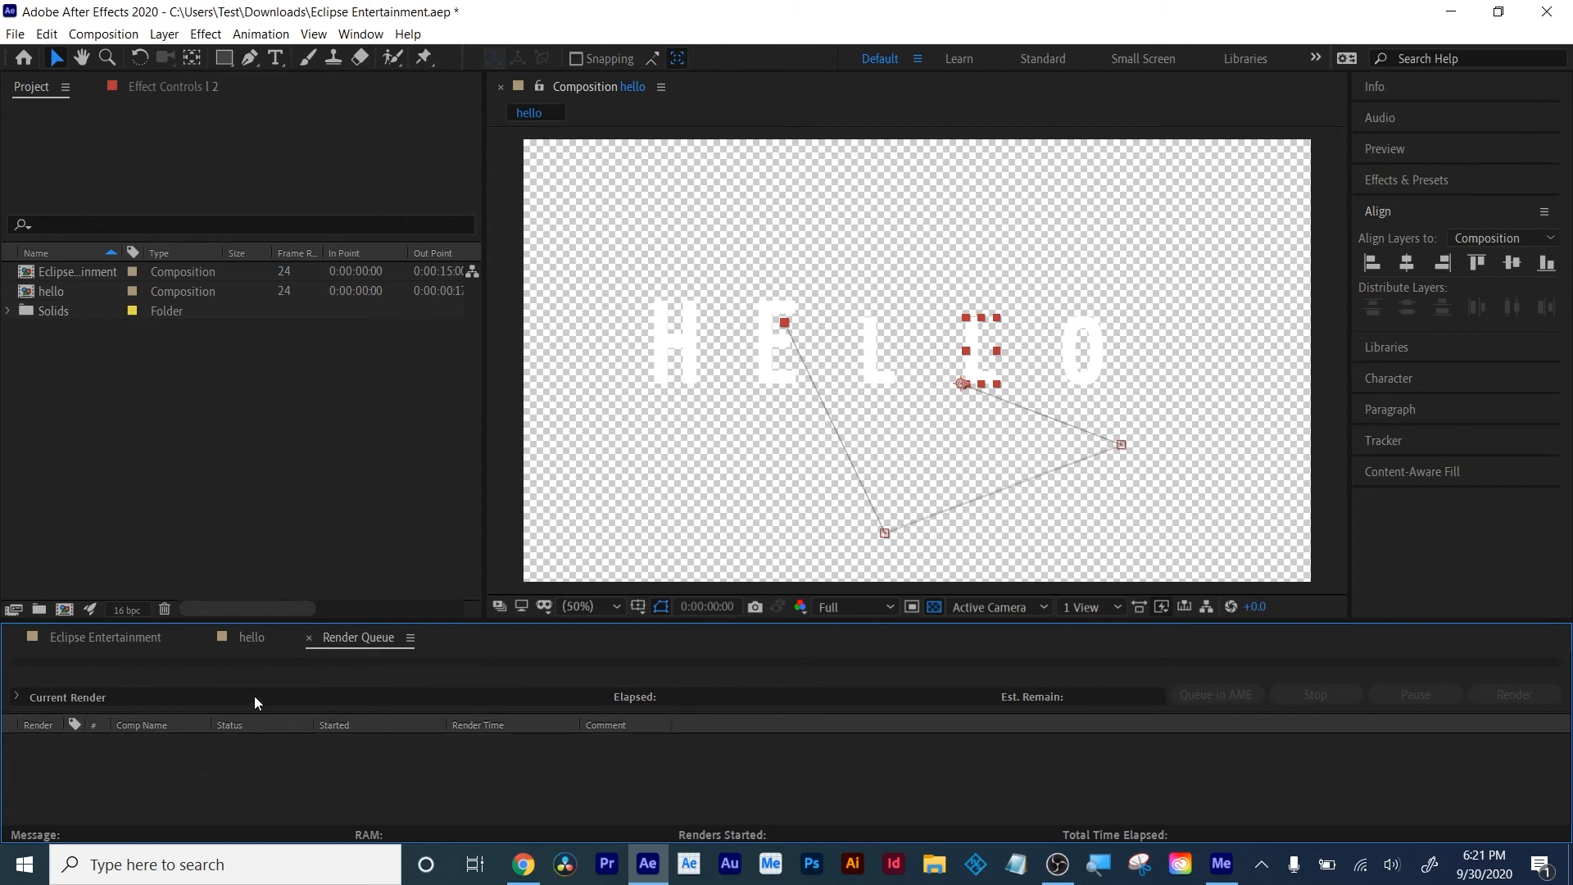
pyautogui.click(308, 638)
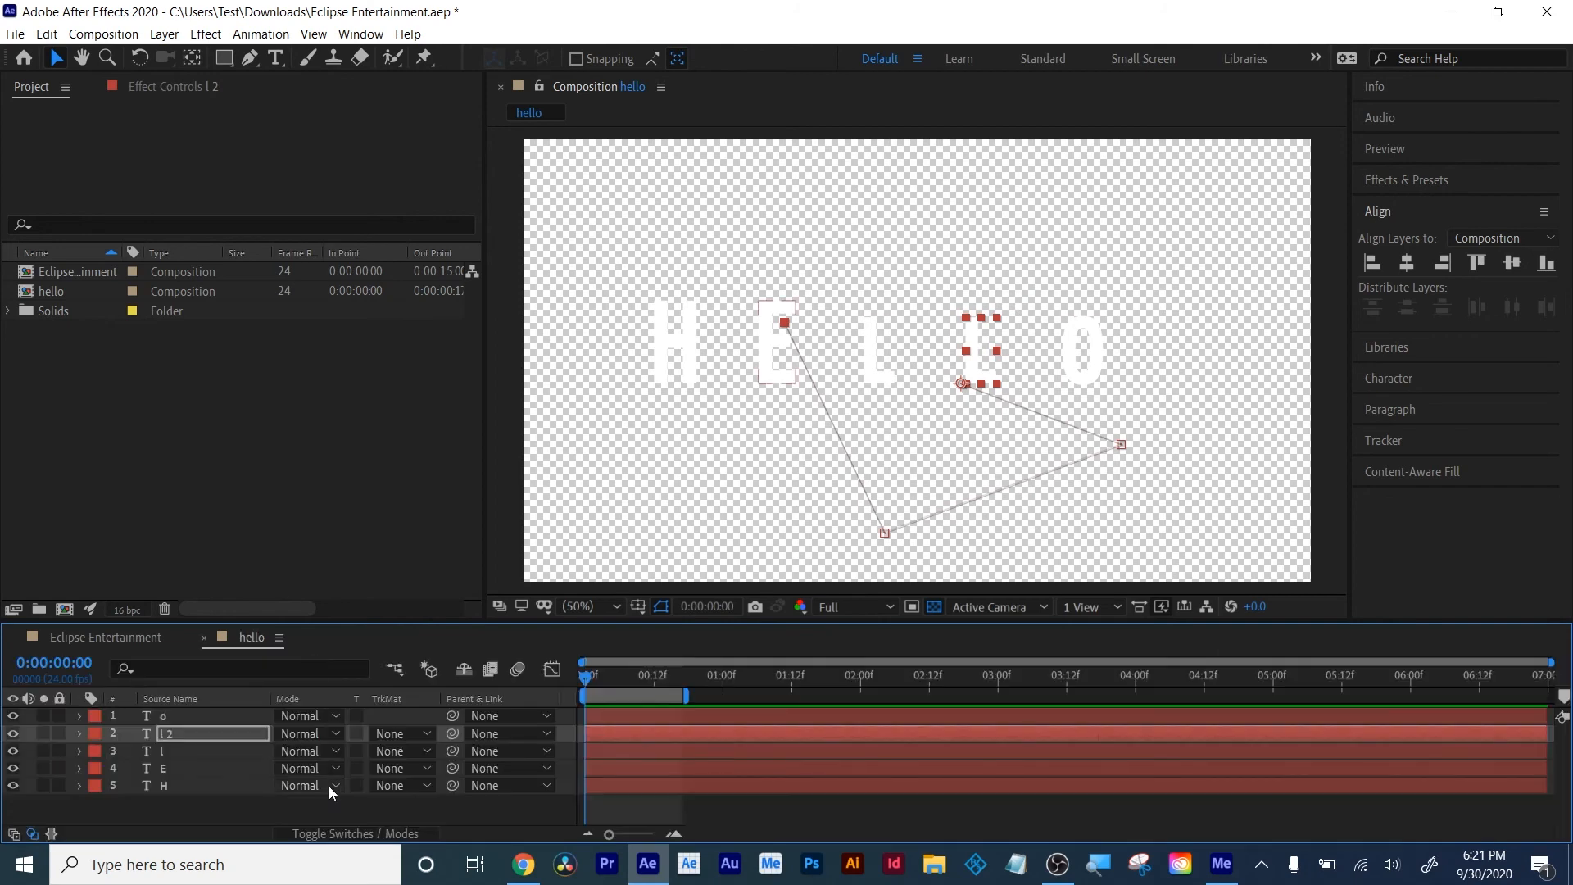
# Turn off the hello composition's transparency grid and scrub through the Eclipse Entertainment composition
pyautogui.click(933, 607)
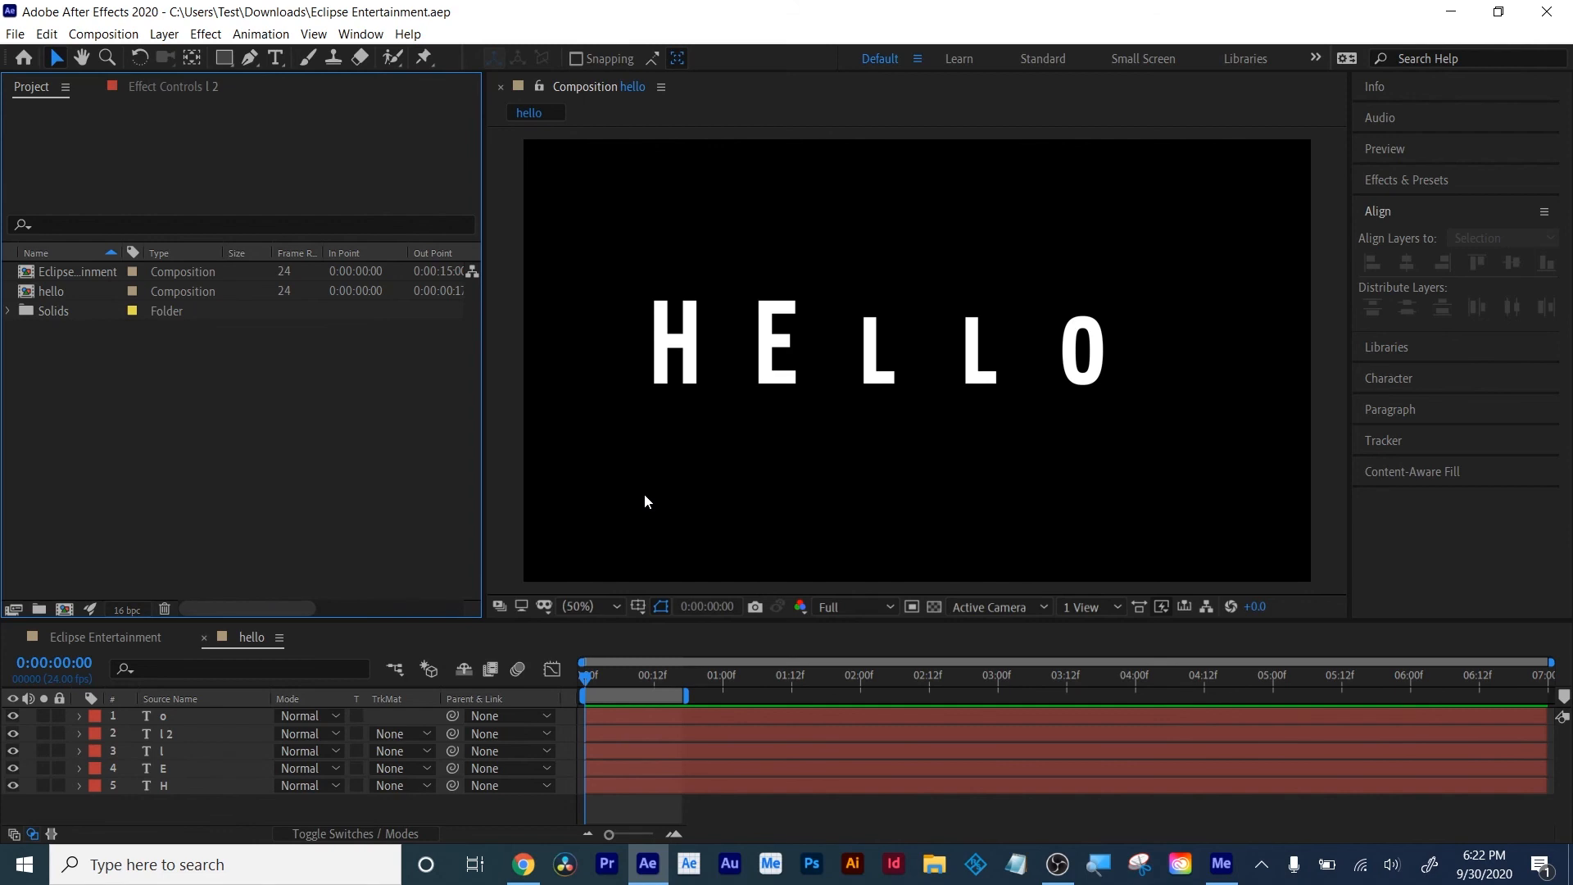
pyautogui.click(119, 635)
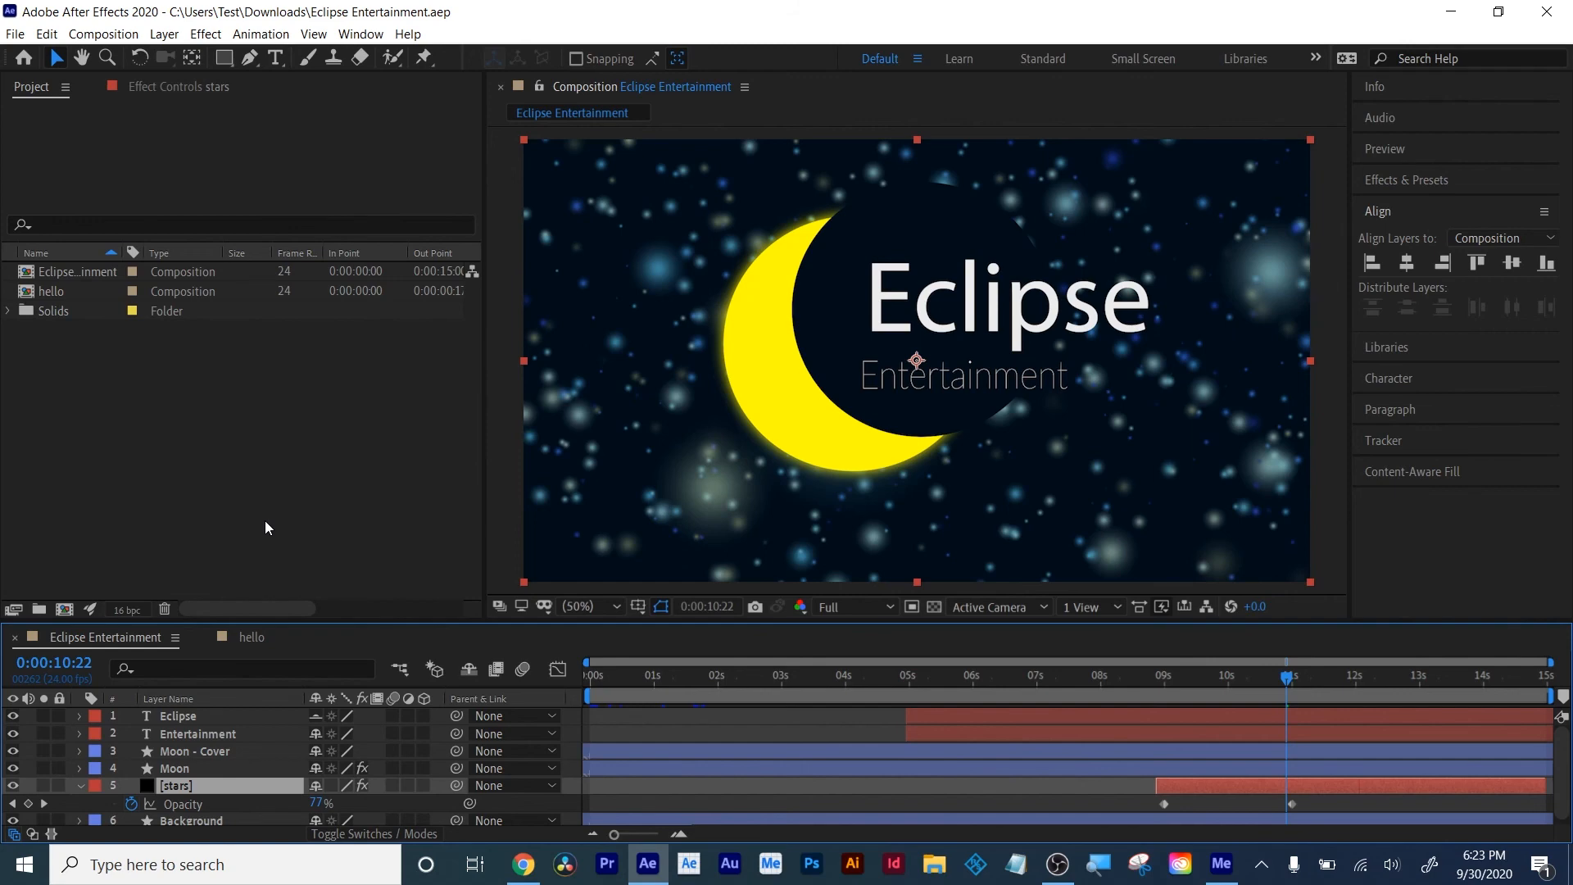
pyautogui.moveTo(1392, 680); pyautogui.dragTo(1467, 684)
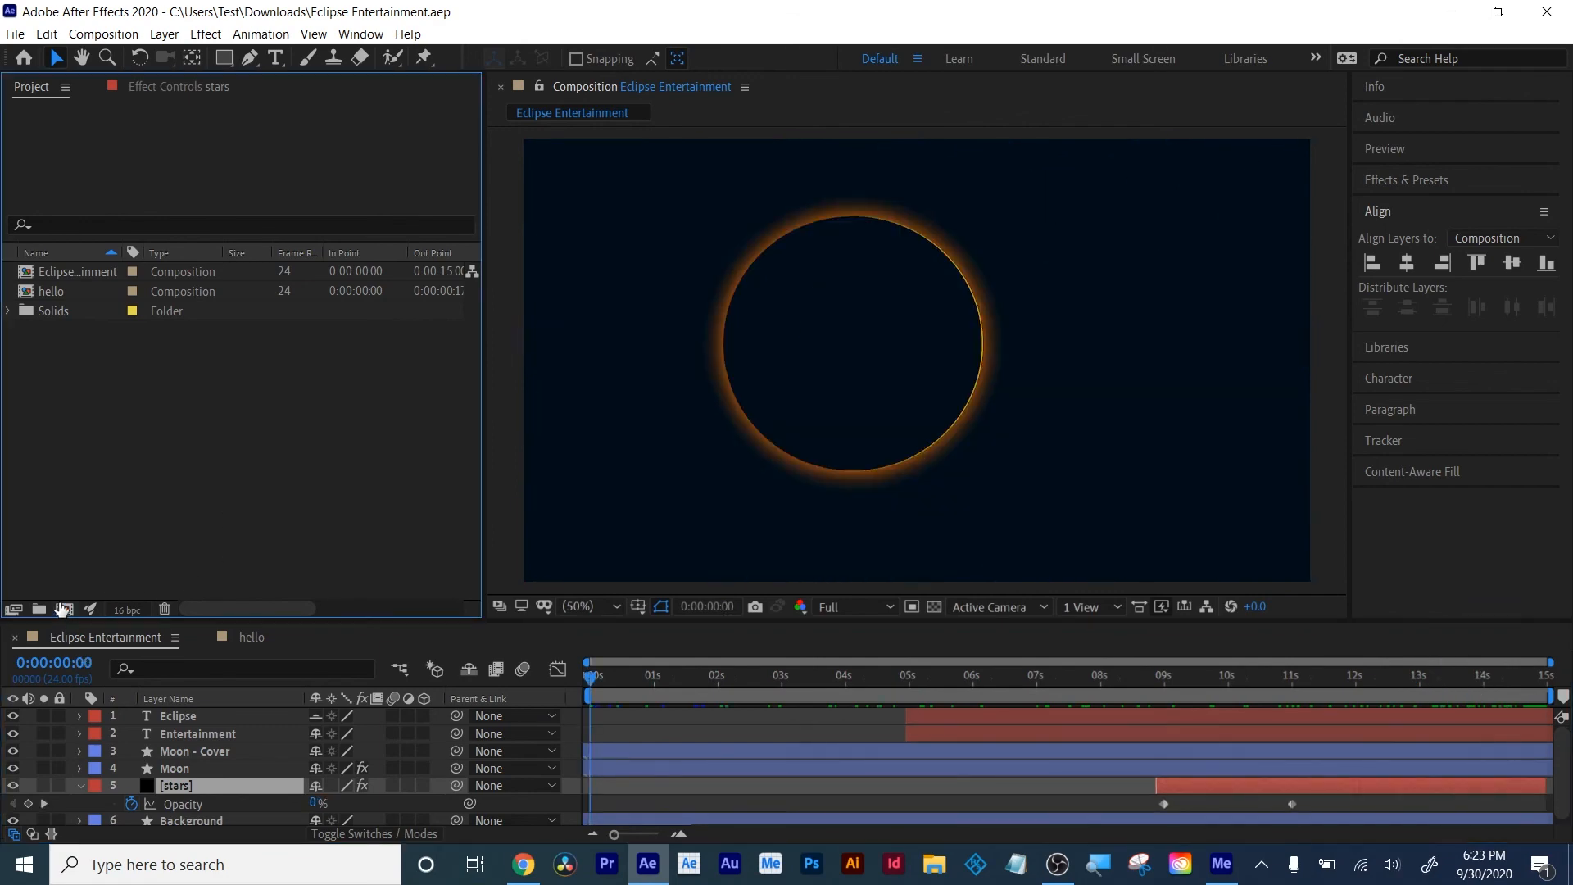
# Create a new 1922 x 1080 composition at 24 fps, 7 seconds long, with the default name
pyautogui.click(62, 609)
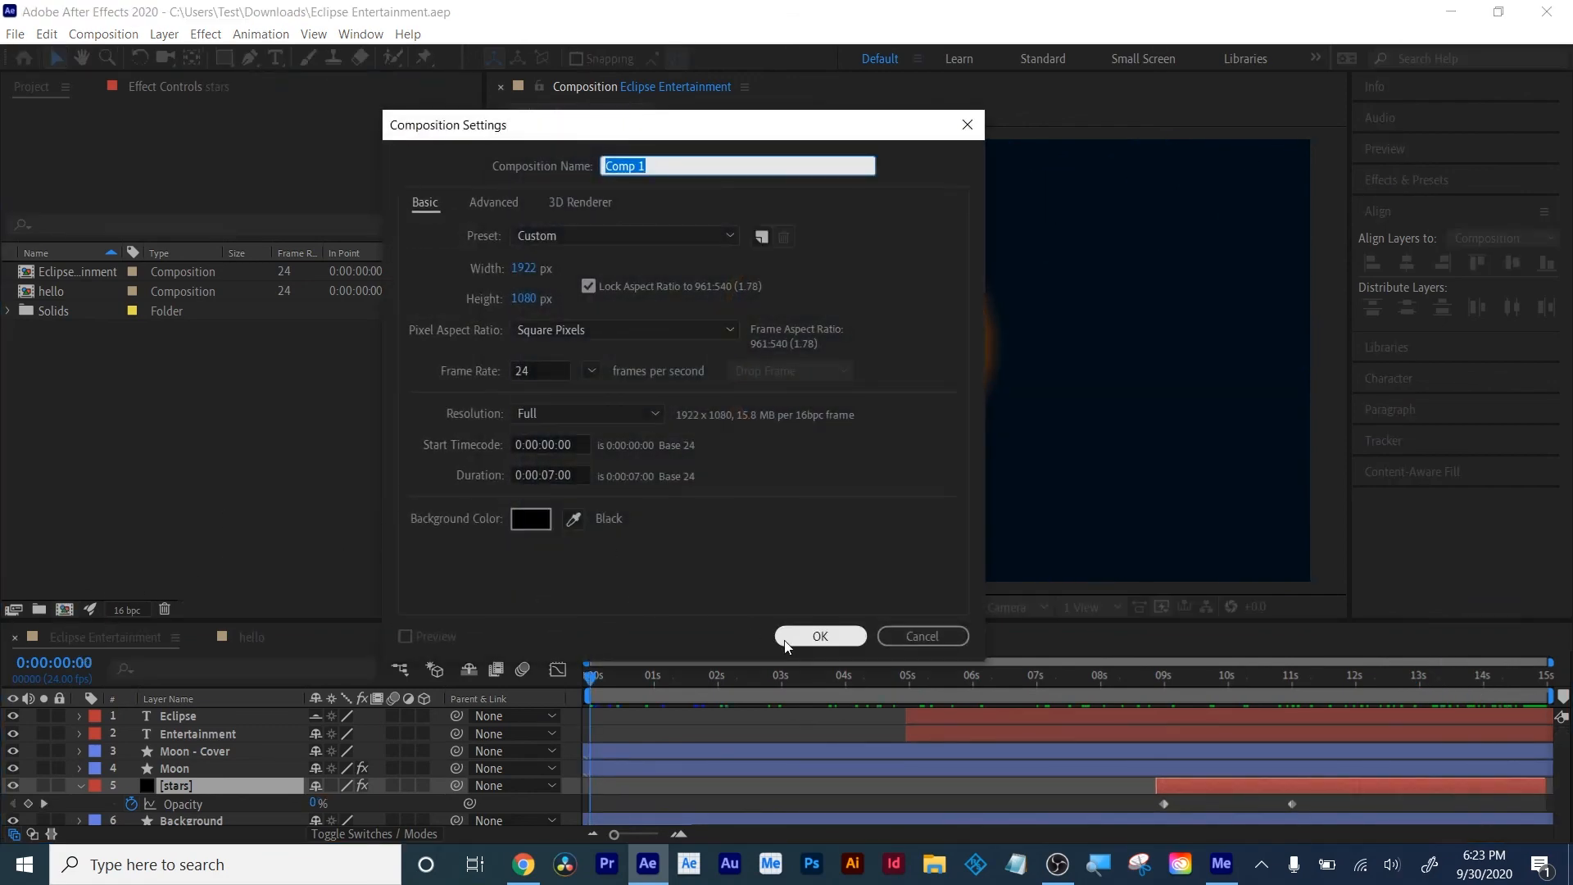
pyautogui.click(799, 636)
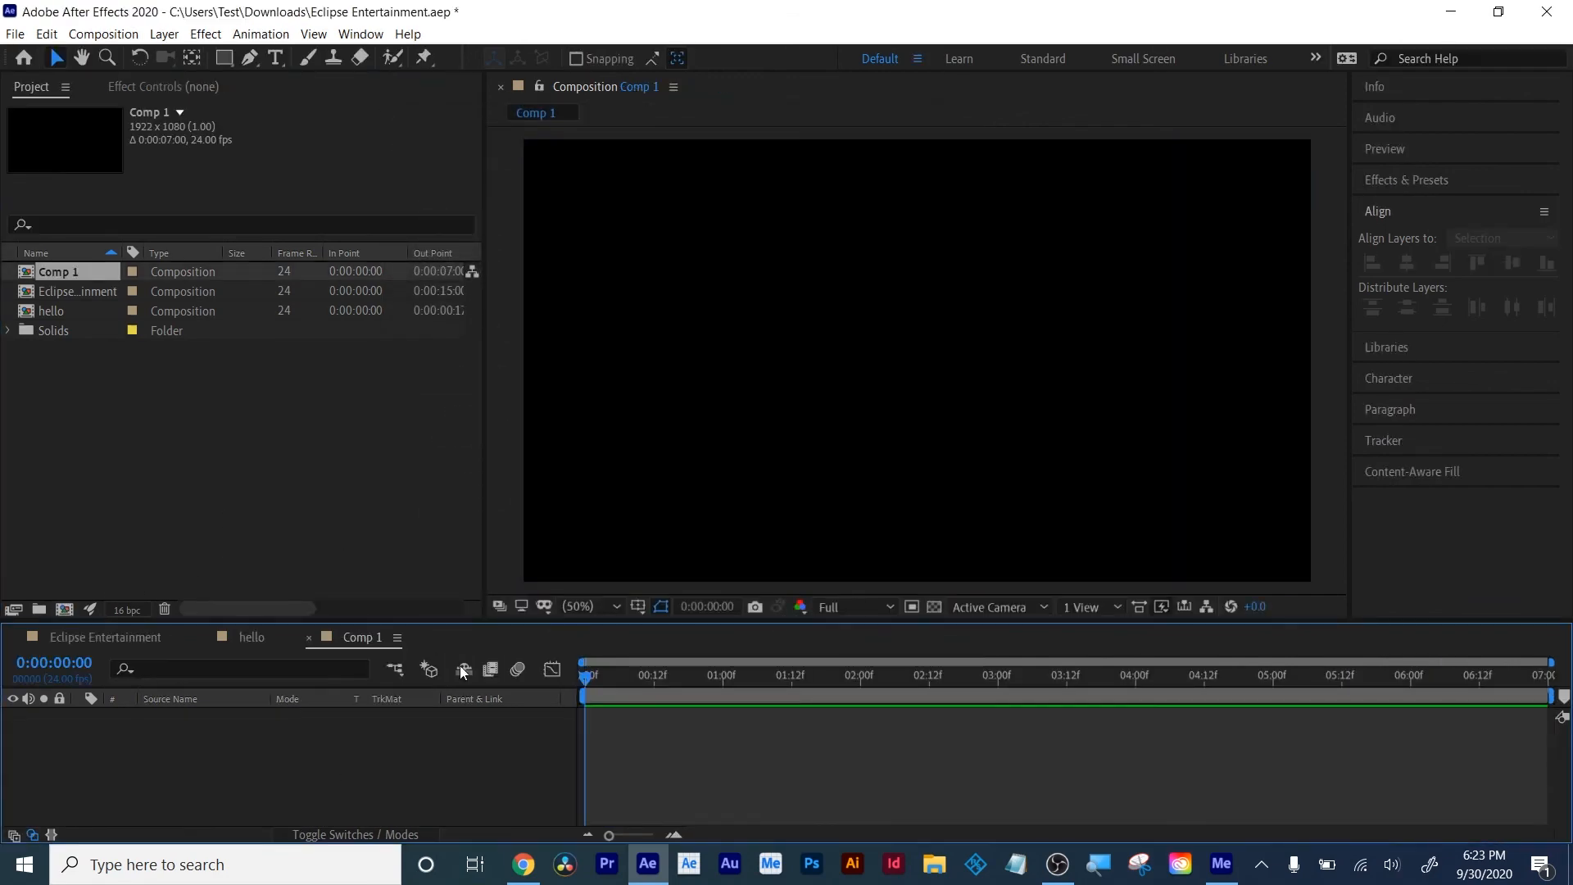
pyautogui.click(1394, 182)
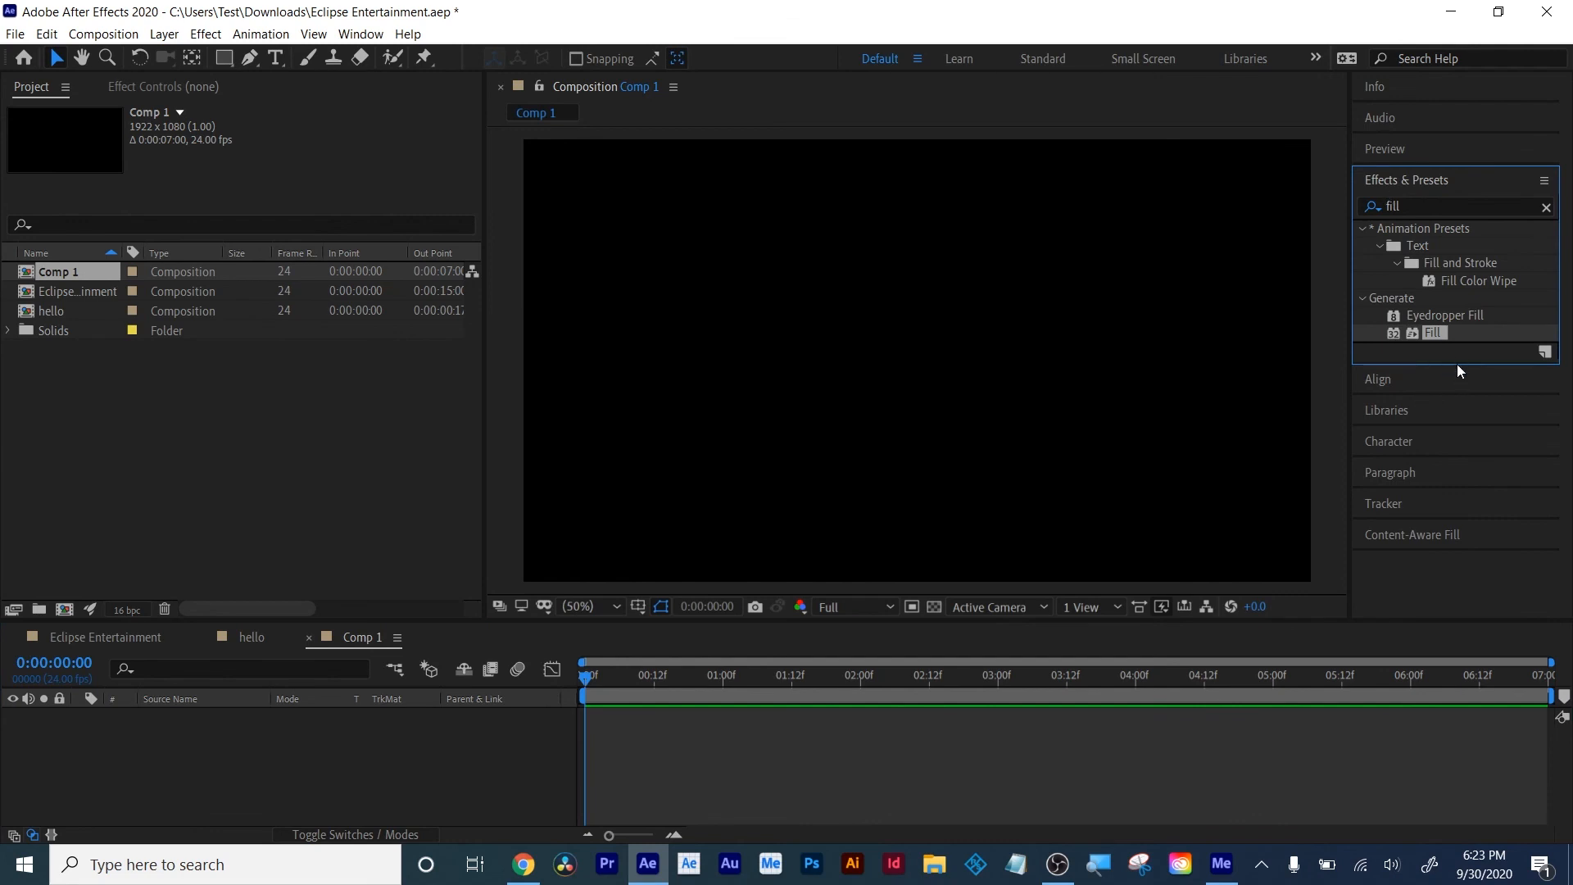
pyautogui.click(1456, 369)
pyautogui.click(1410, 184)
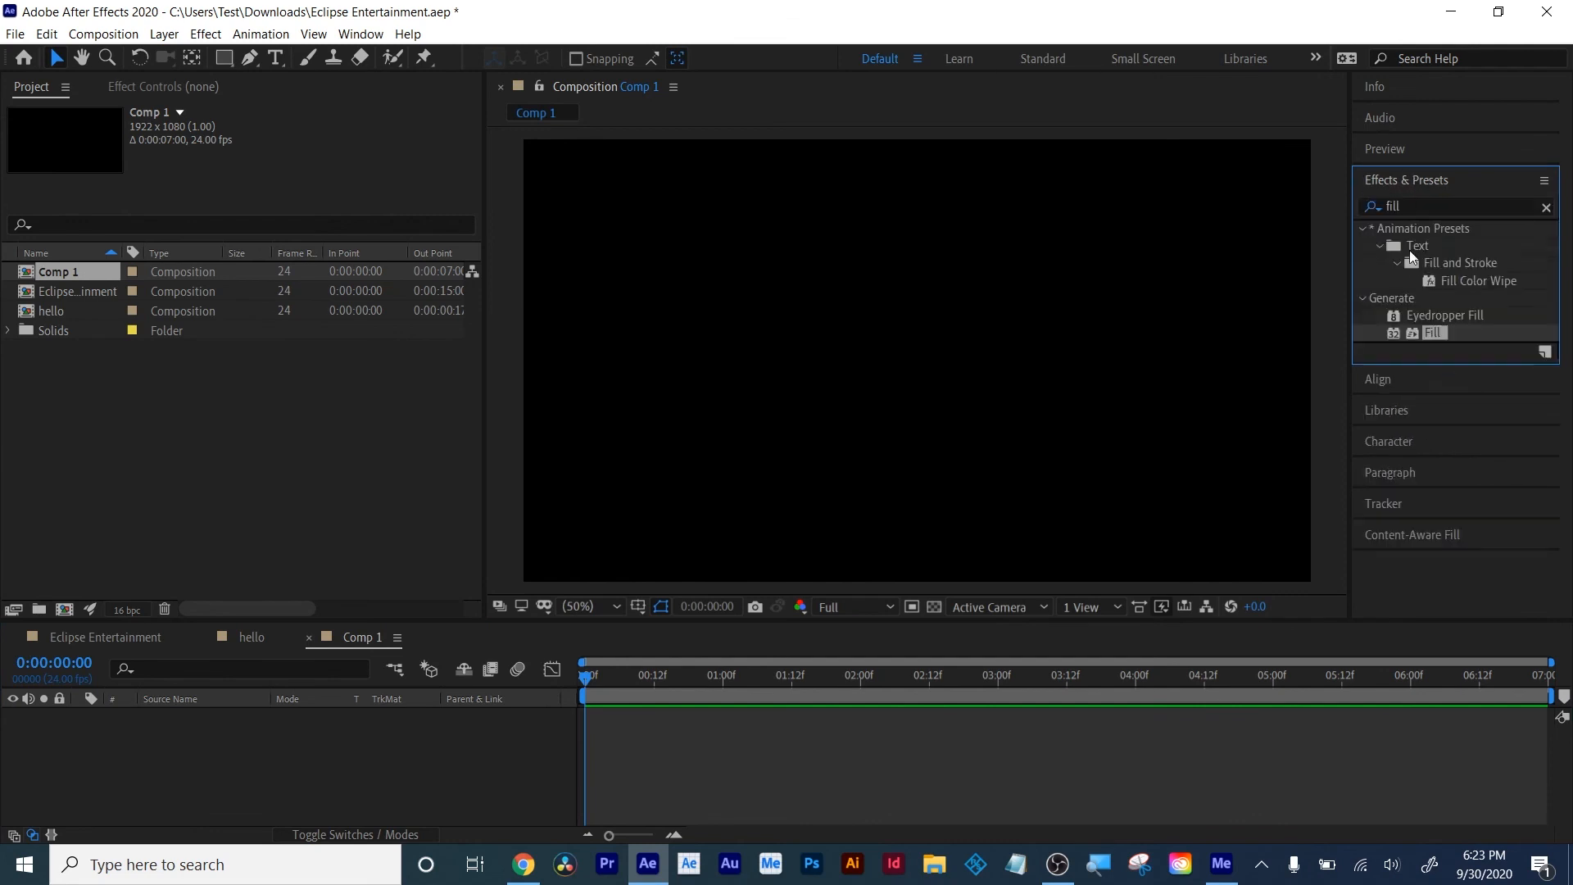
pyautogui.click(1362, 230)
pyautogui.click(1361, 245)
# Add a text layer reading "Good Night" in the upper middle of the new composition
pyautogui.hotkey('ctrl', 't')
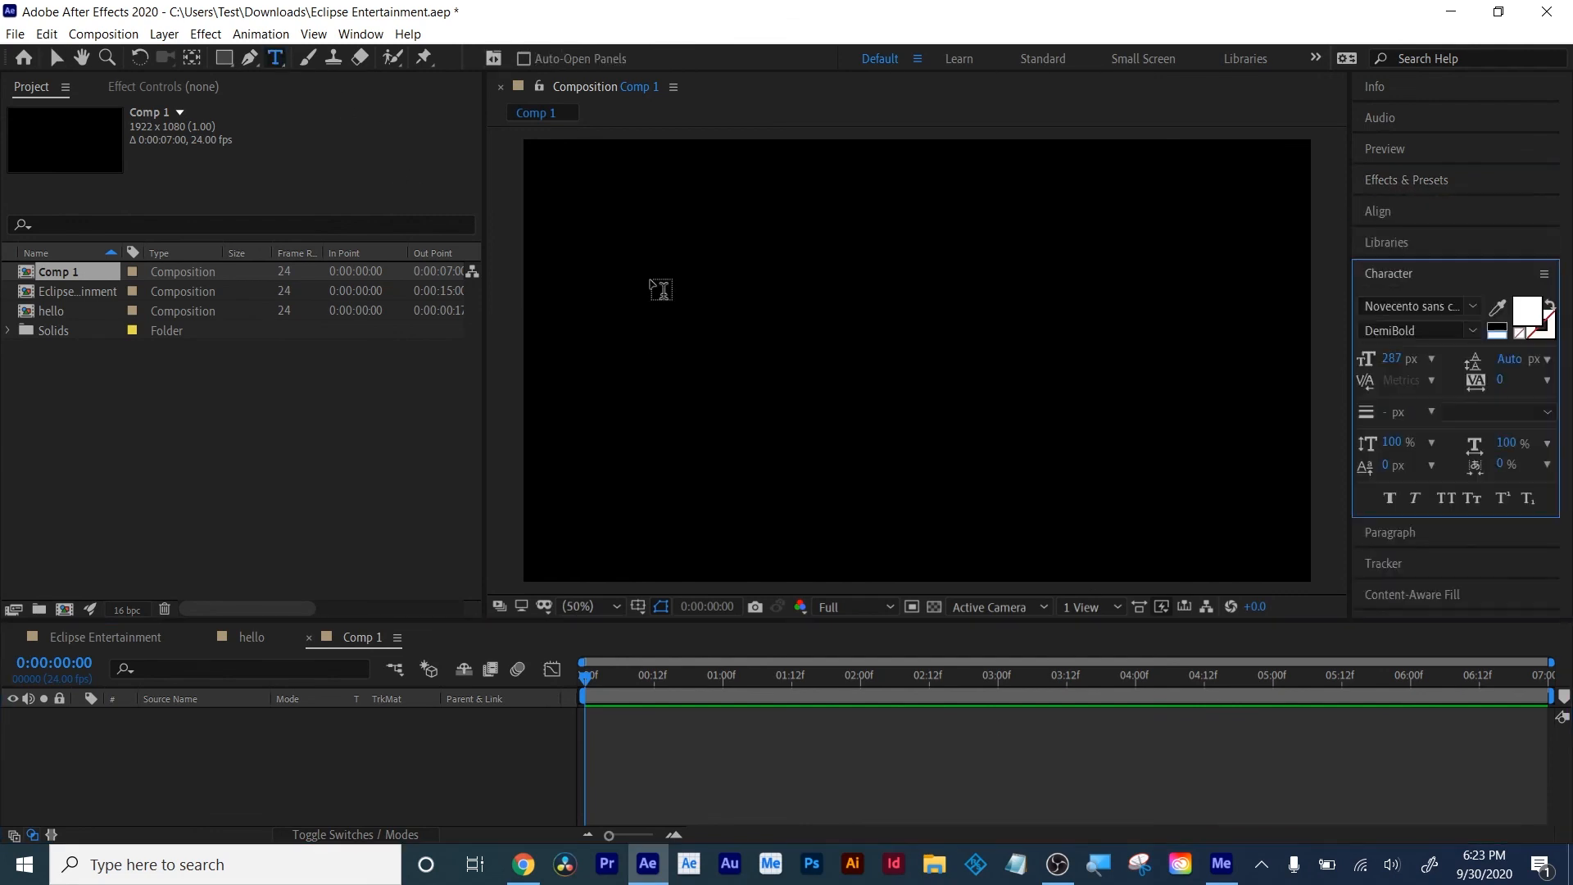
pyautogui.click(680, 350)
pyautogui.write('Go')
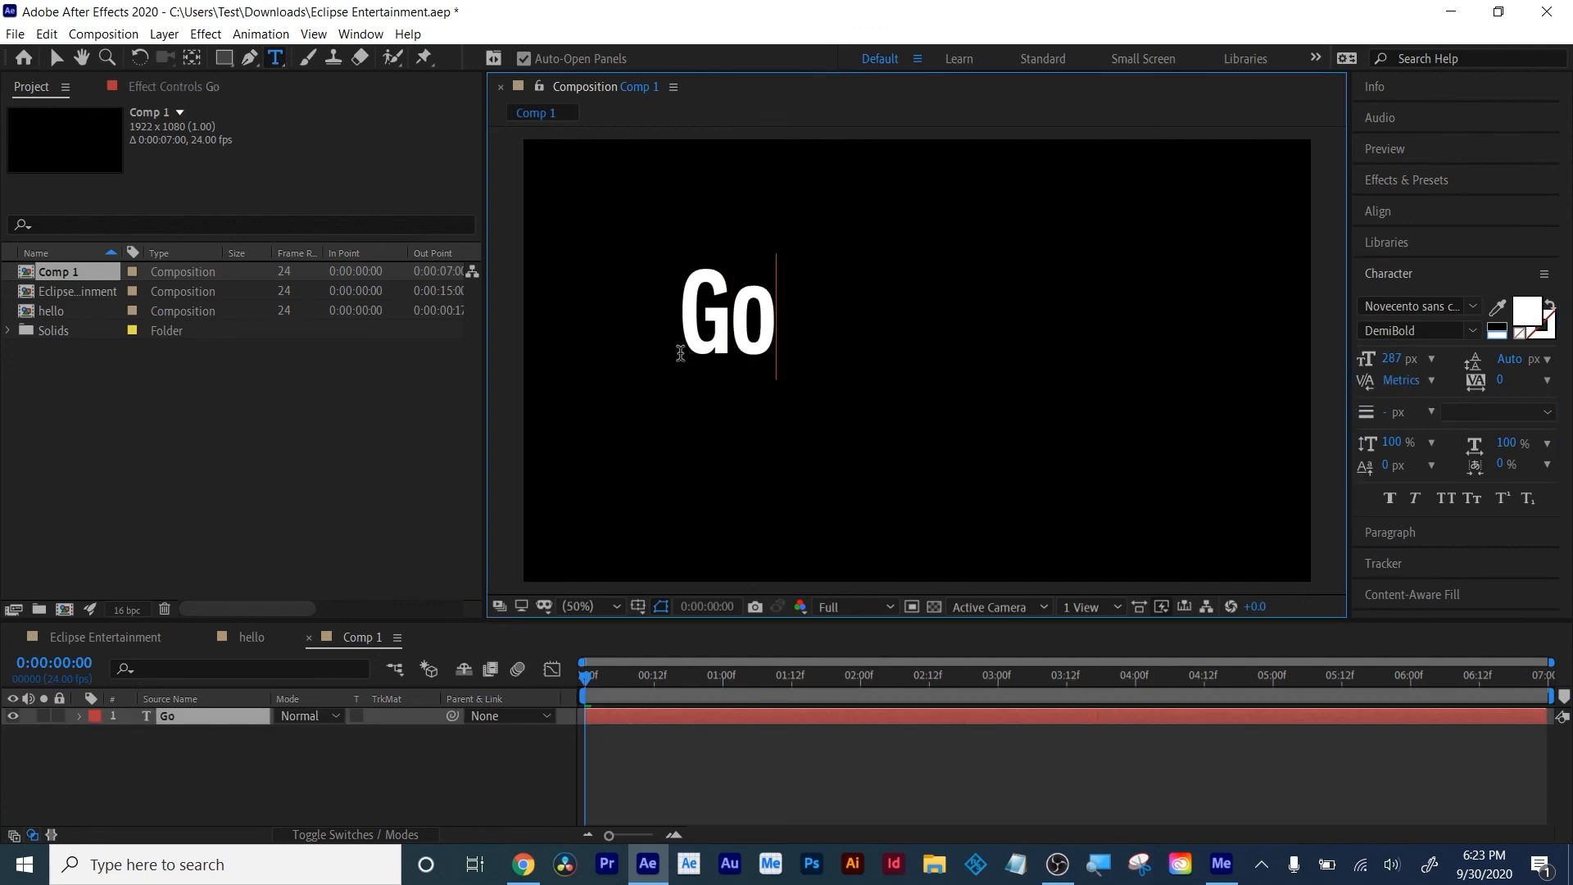
pyautogui.write('od Night')
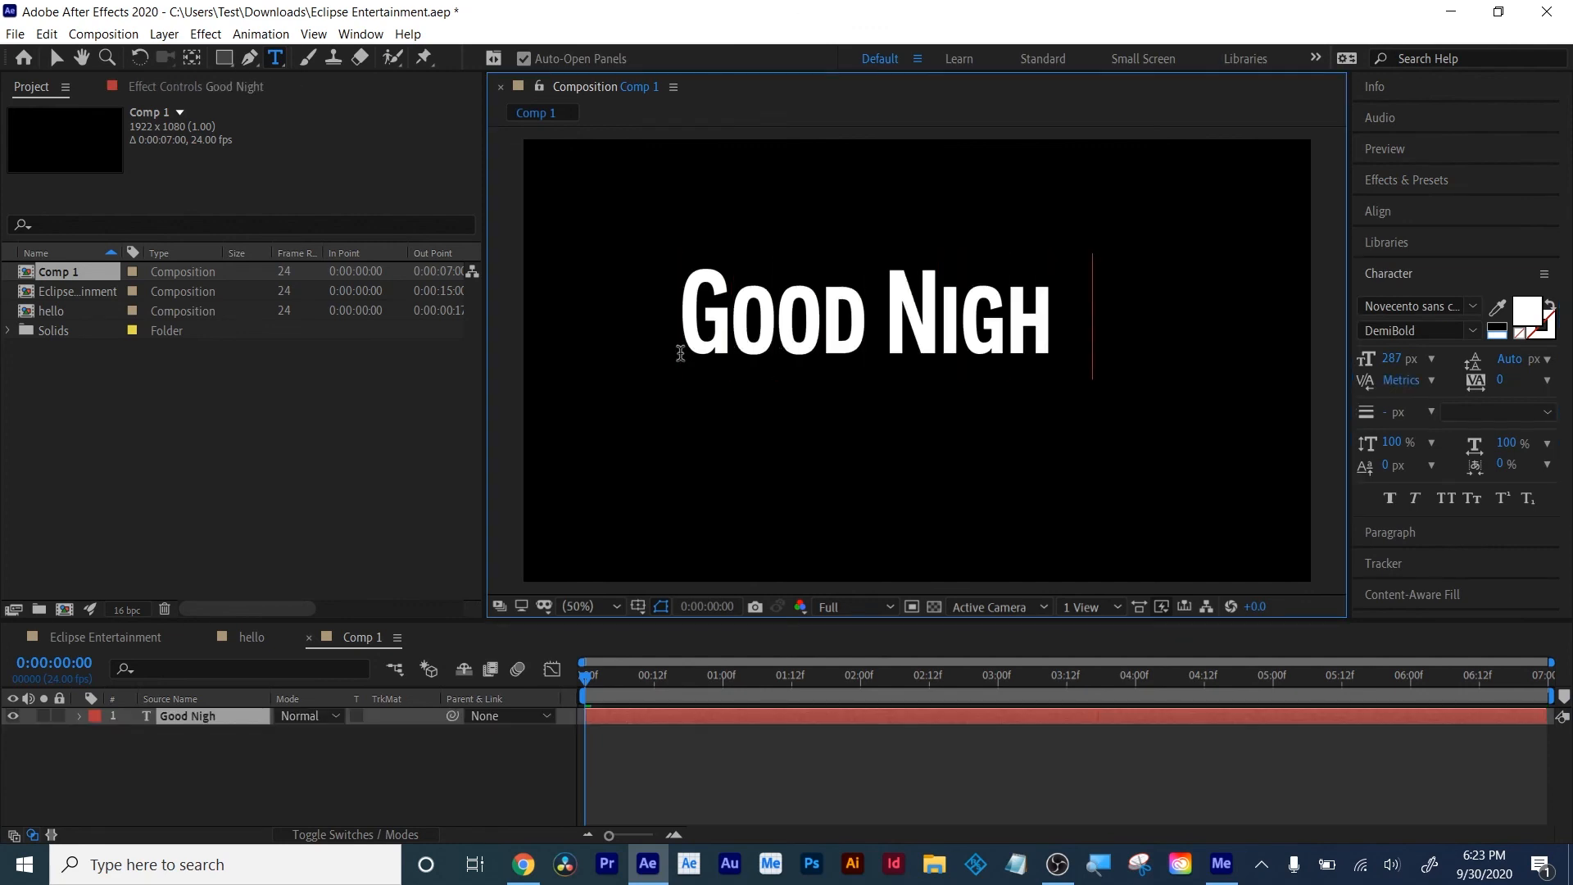
pyautogui.hotkey('ctrl', 'a')
pyautogui.click(188, 754)
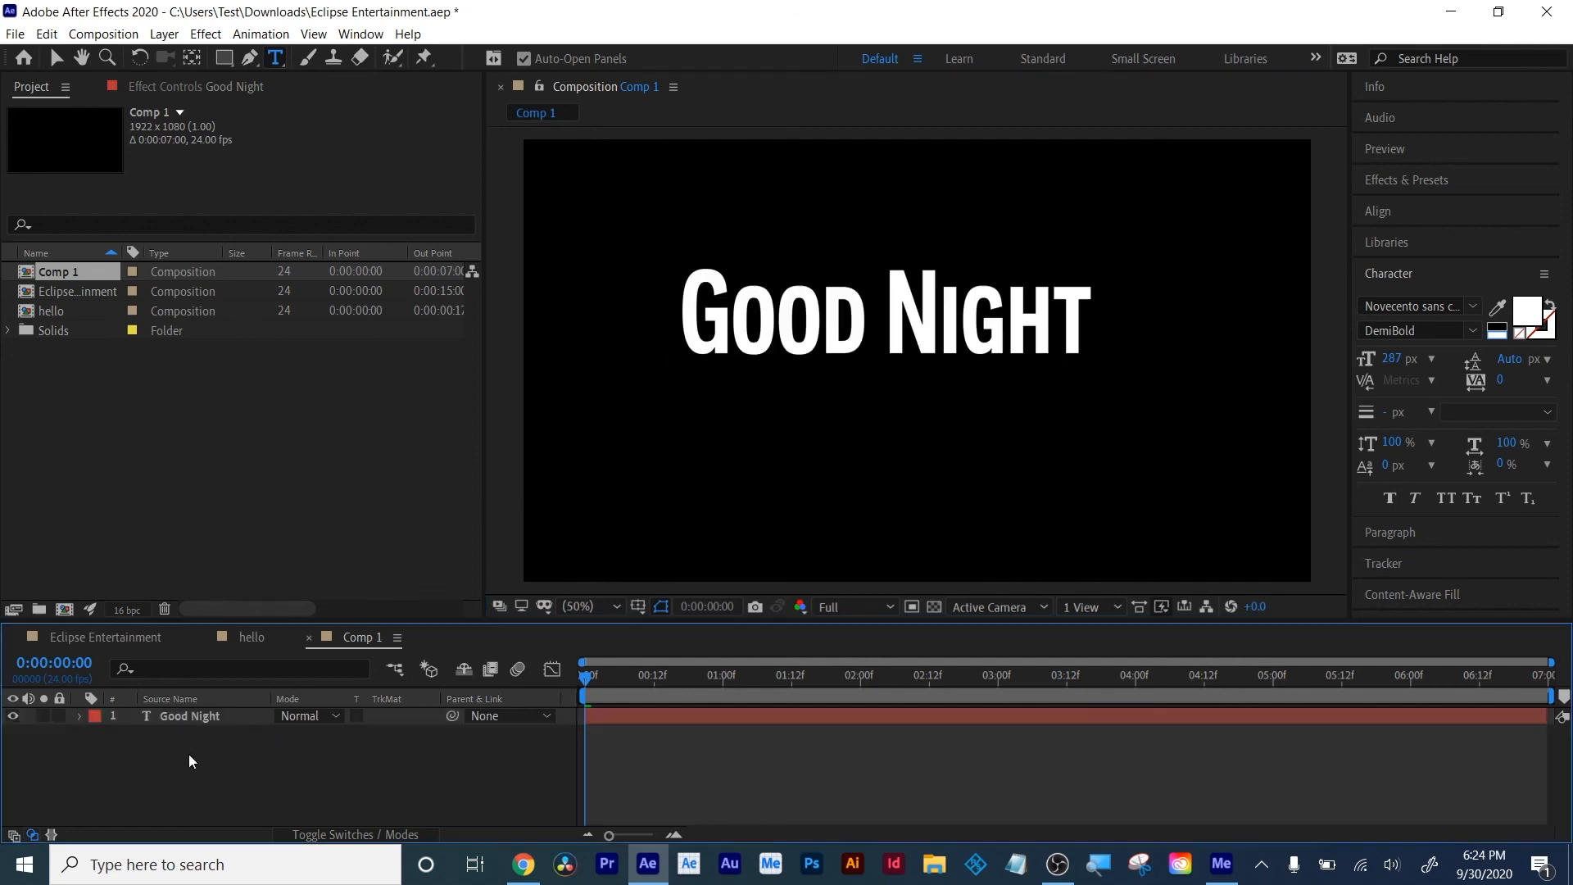
# Add an All Transform Properties animator to the Good Night text layer and enlarge the timeline area
pyautogui.click(80, 716)
pyautogui.click(430, 735)
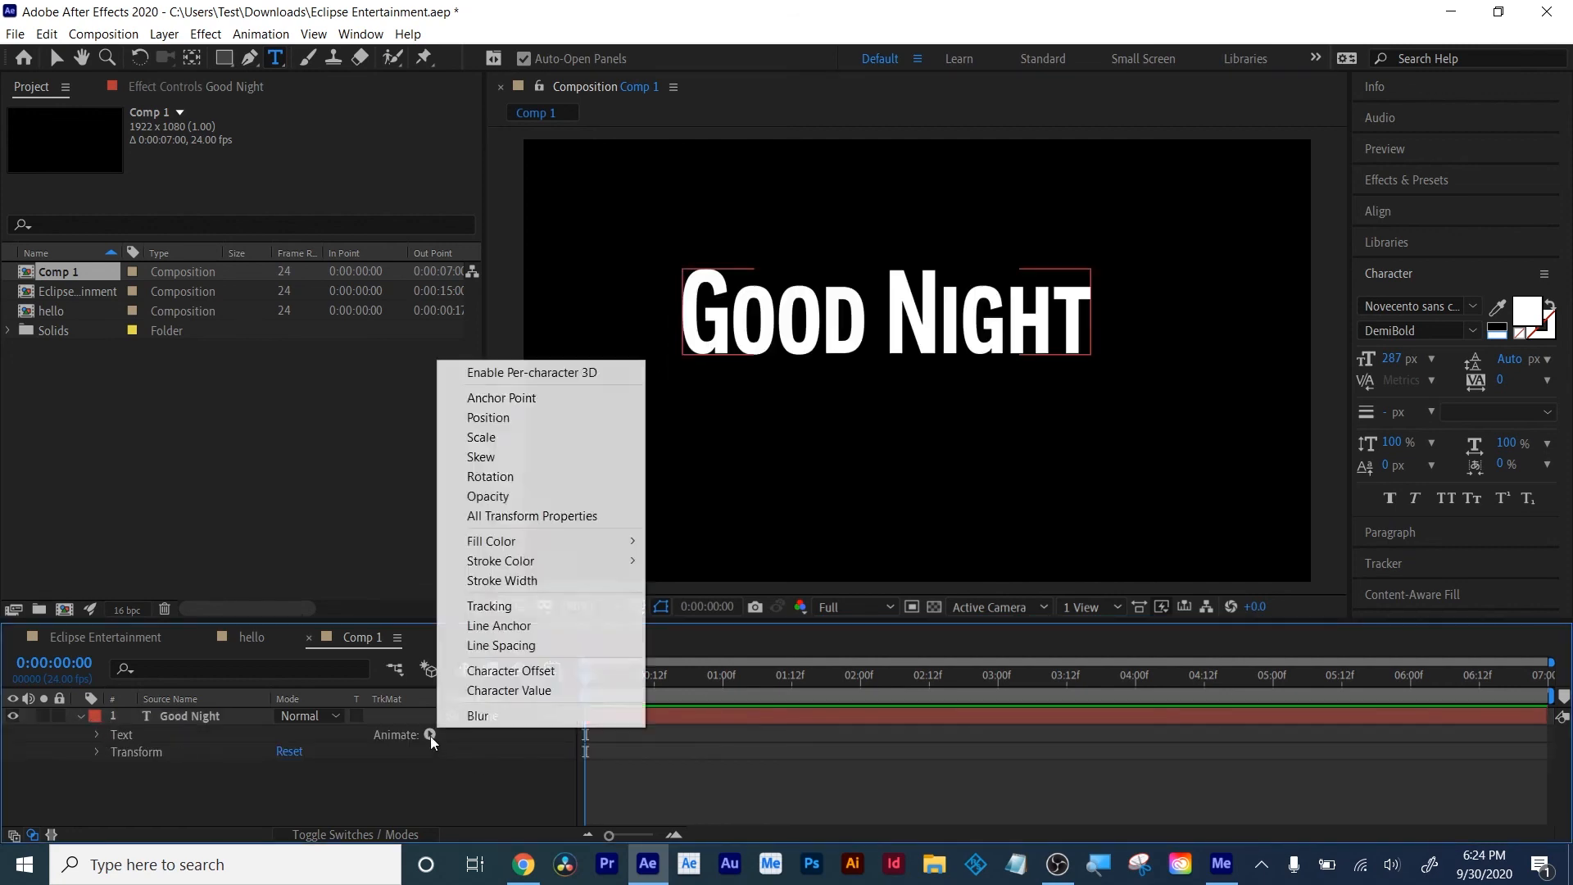
pyautogui.click(514, 518)
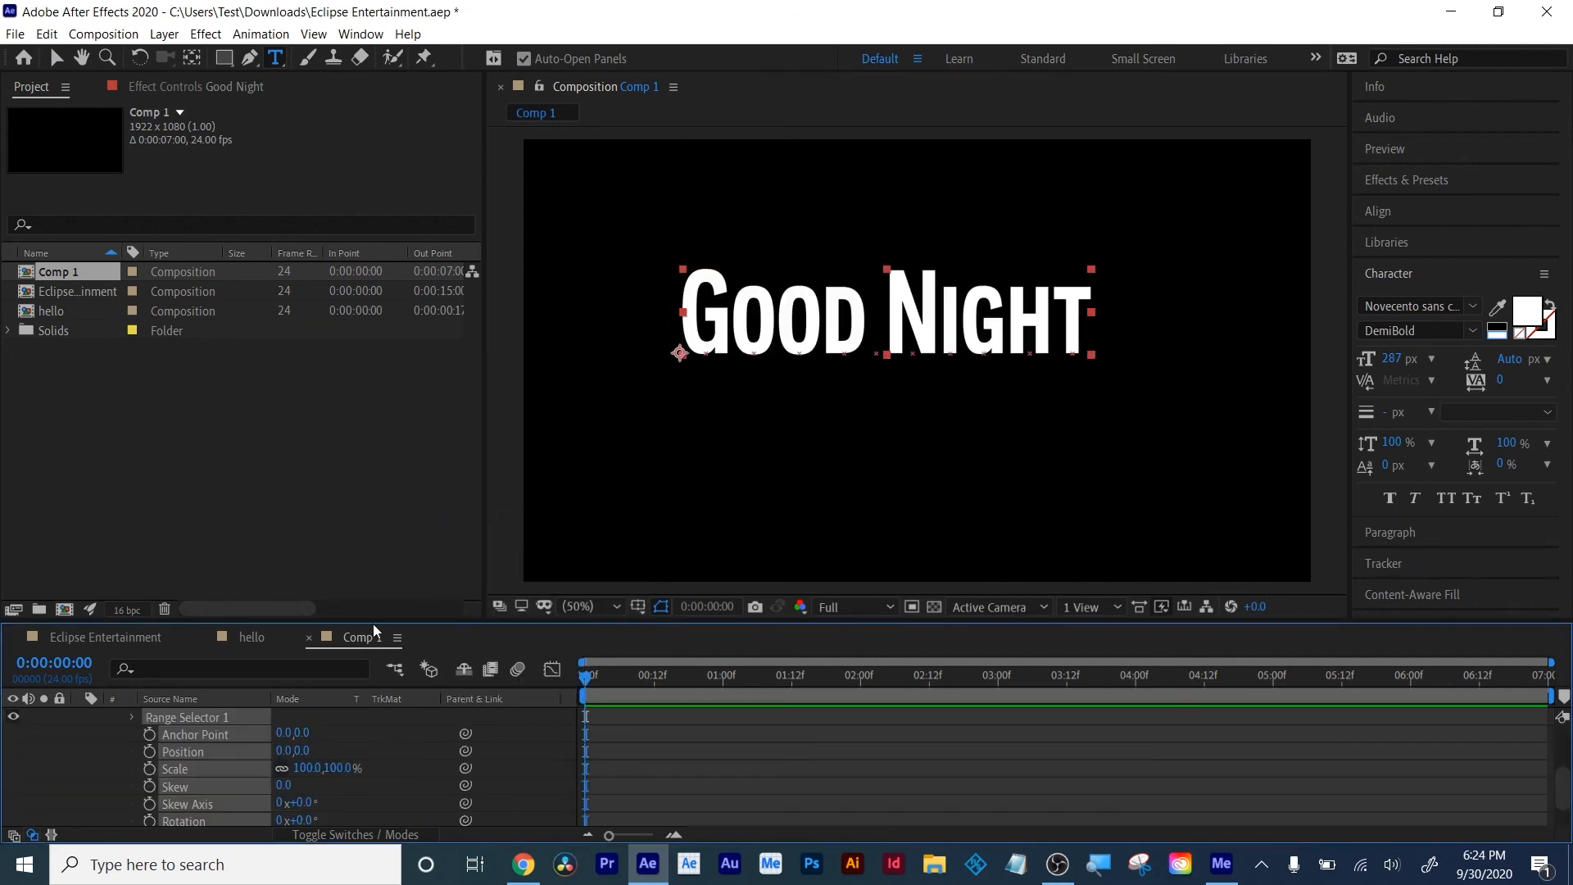
pyautogui.moveTo(377, 622); pyautogui.dragTo(381, 540)
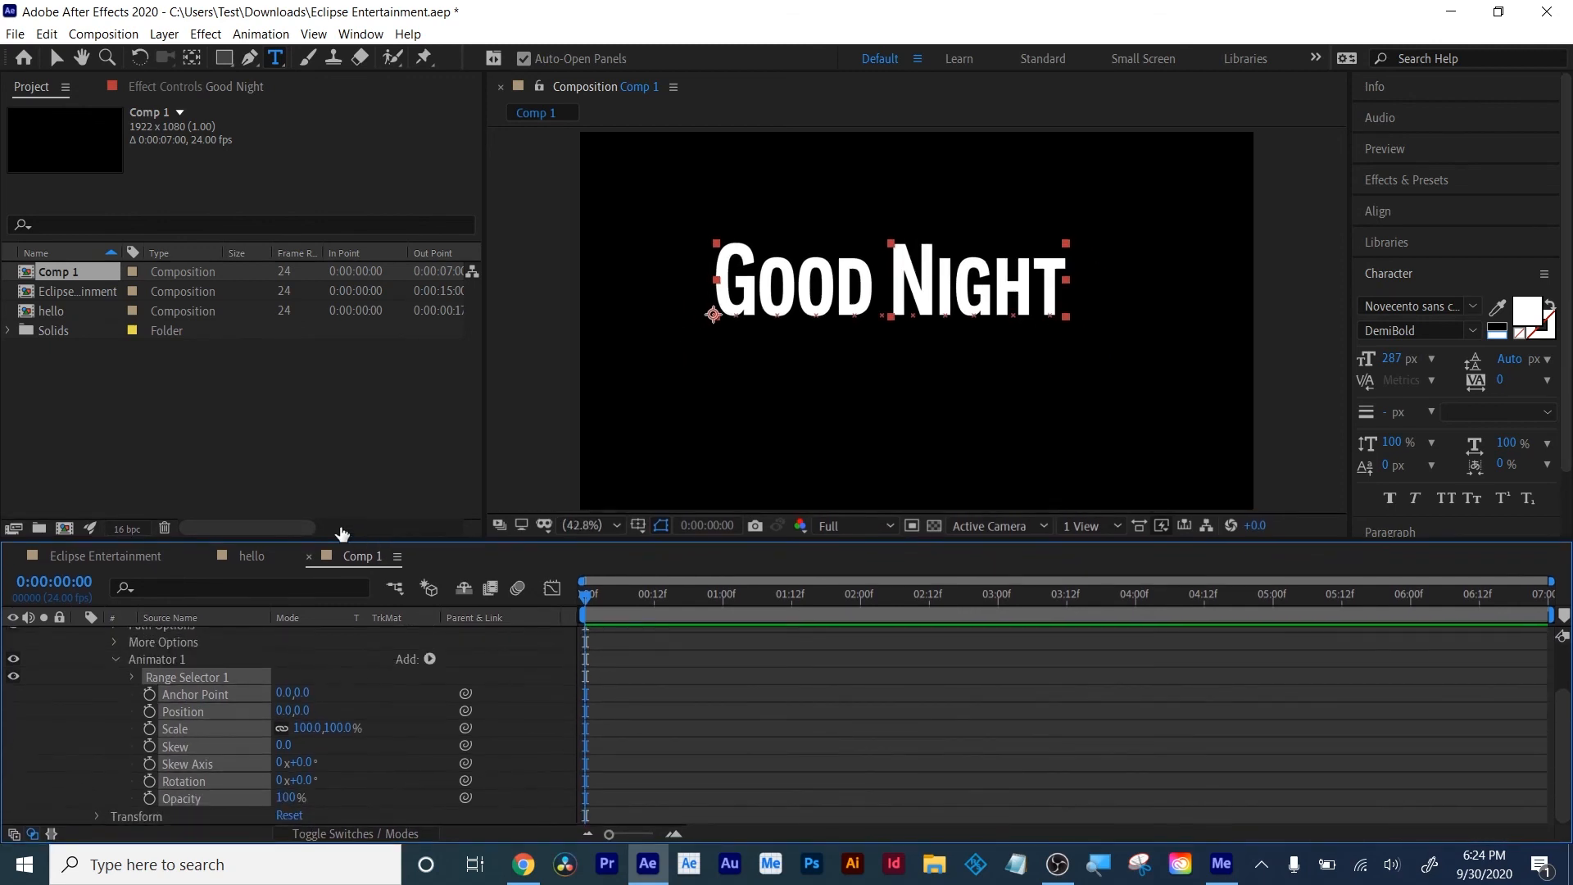
# Set the text animator's Position to 0.0, -248.0, Opacity to 0%, Rotation to -33° and Skew to -23
pyautogui.moveTo(304, 710); pyautogui.dragTo(136, 715)
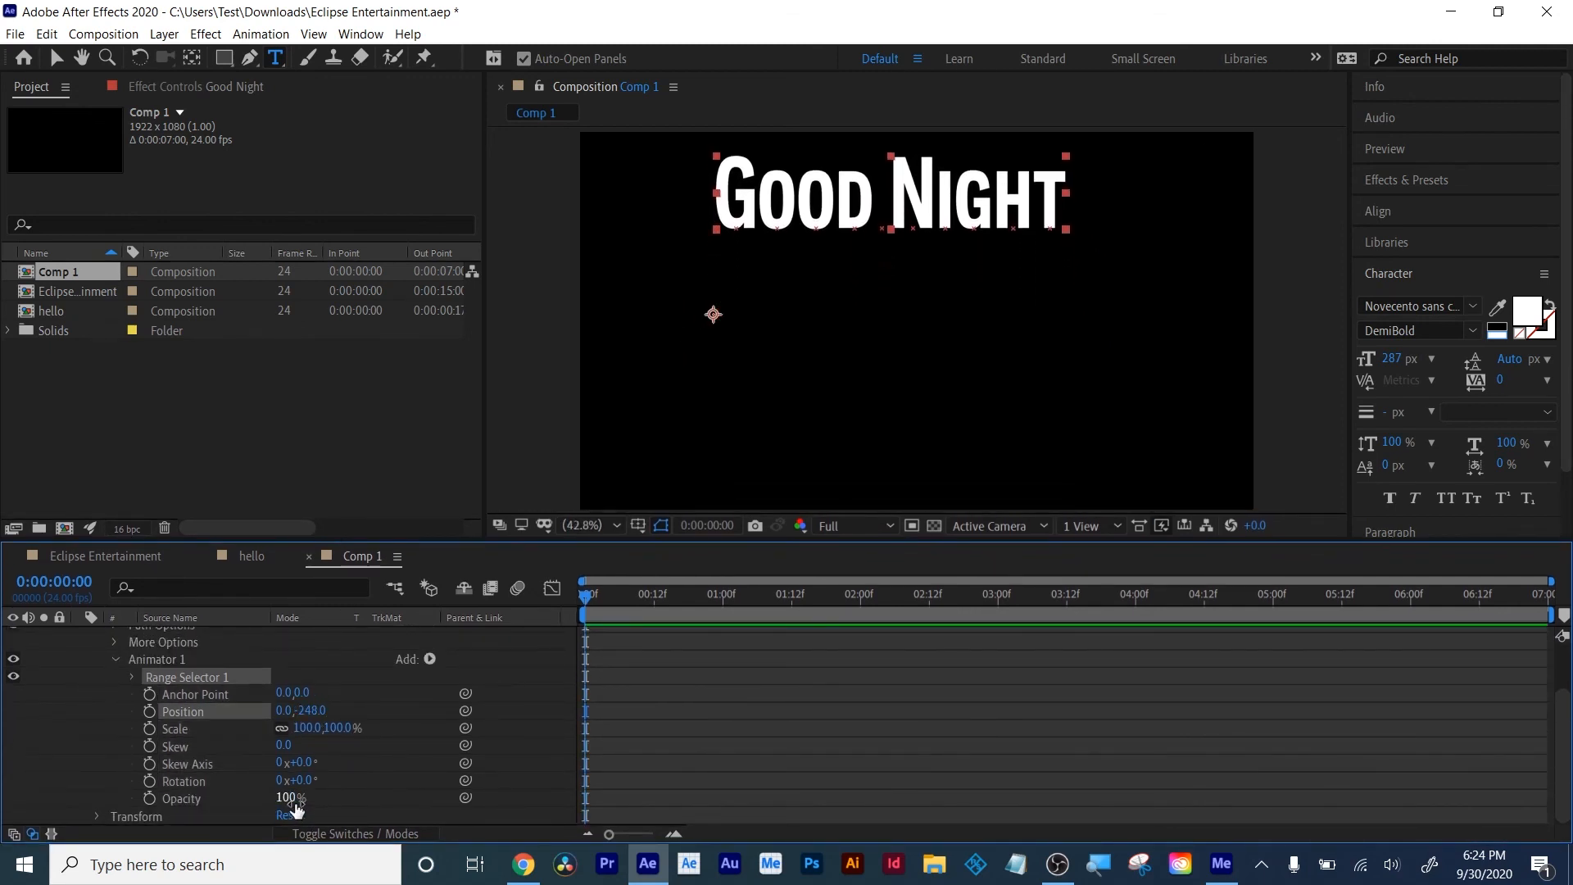
pyautogui.moveTo(290, 797); pyautogui.dragTo(168, 800)
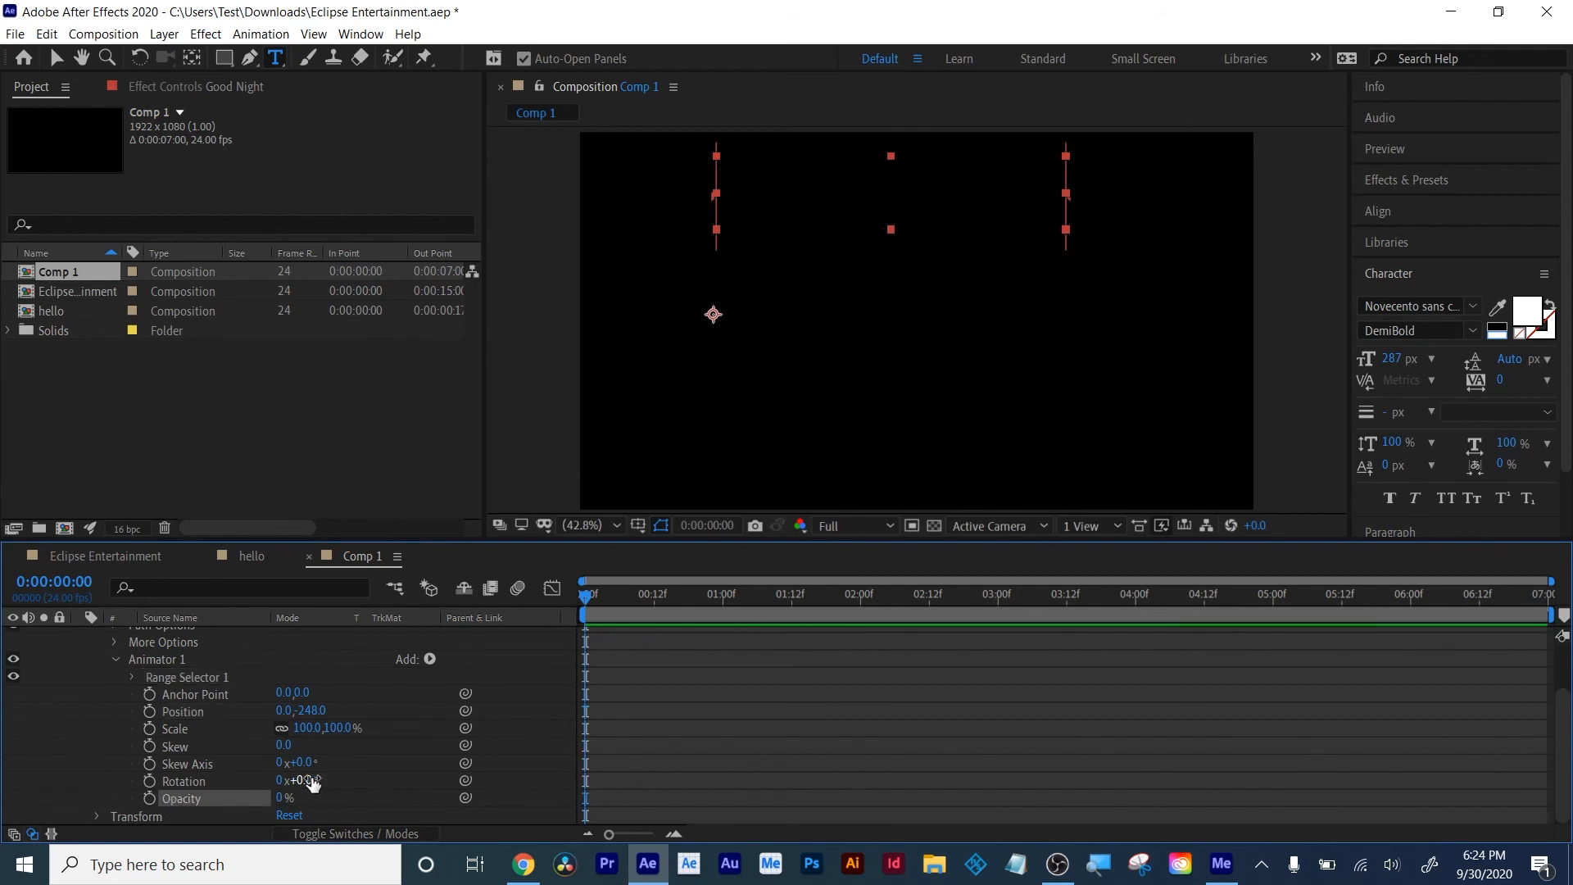
pyautogui.moveTo(305, 780)
pyautogui.mouseDown()
pyautogui.moveTo(276, 780)
pyautogui.moveTo(318, 762)
pyautogui.mouseUp()
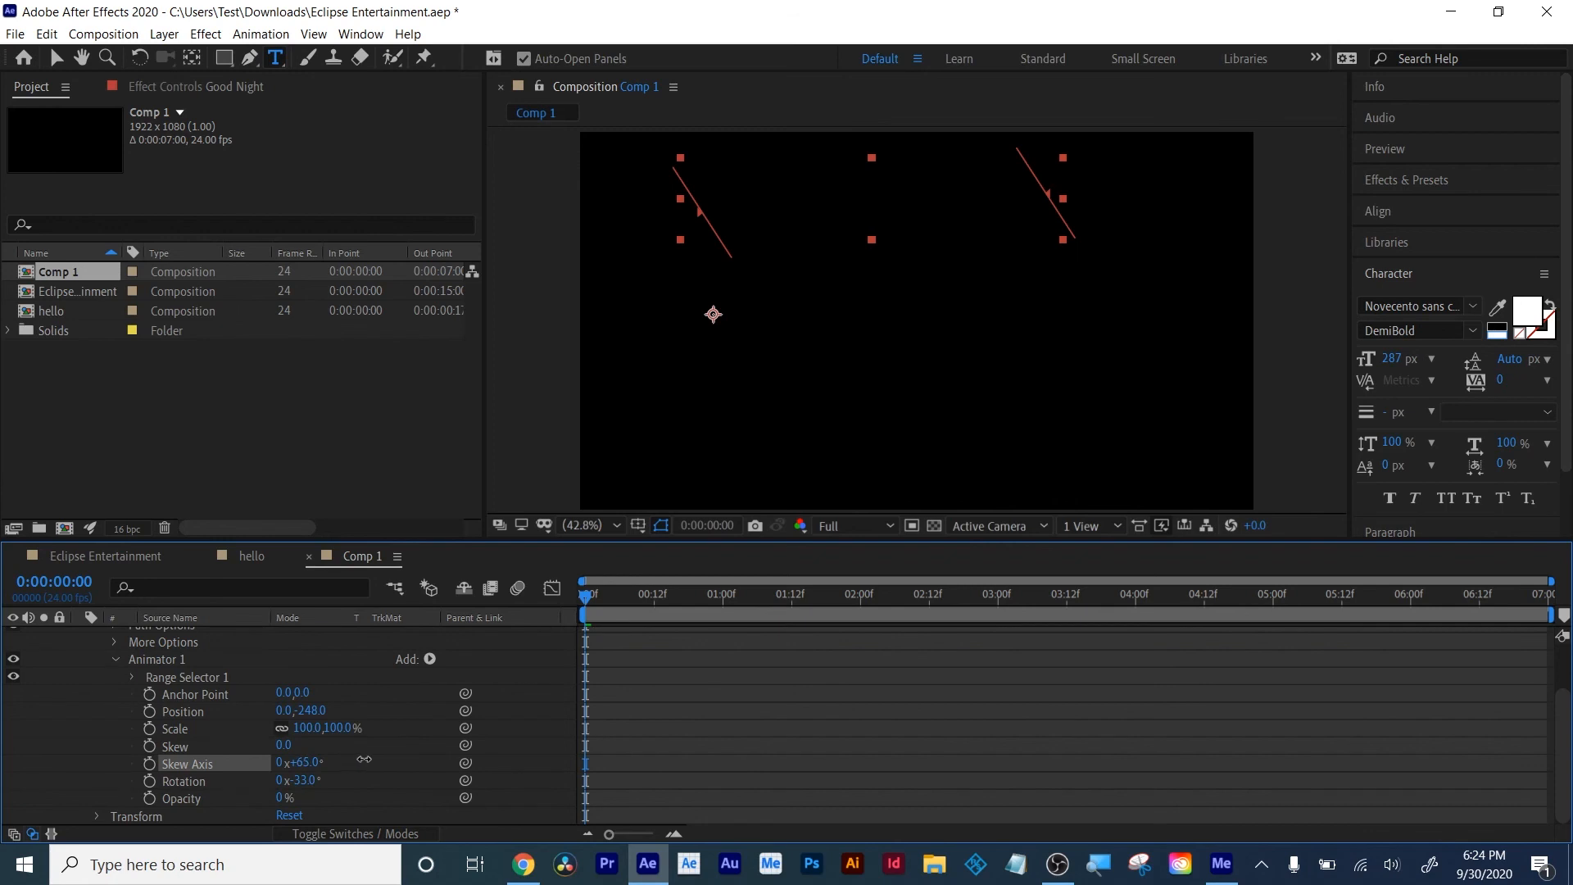
pyautogui.moveTo(357, 763); pyautogui.dragTo(246, 747)
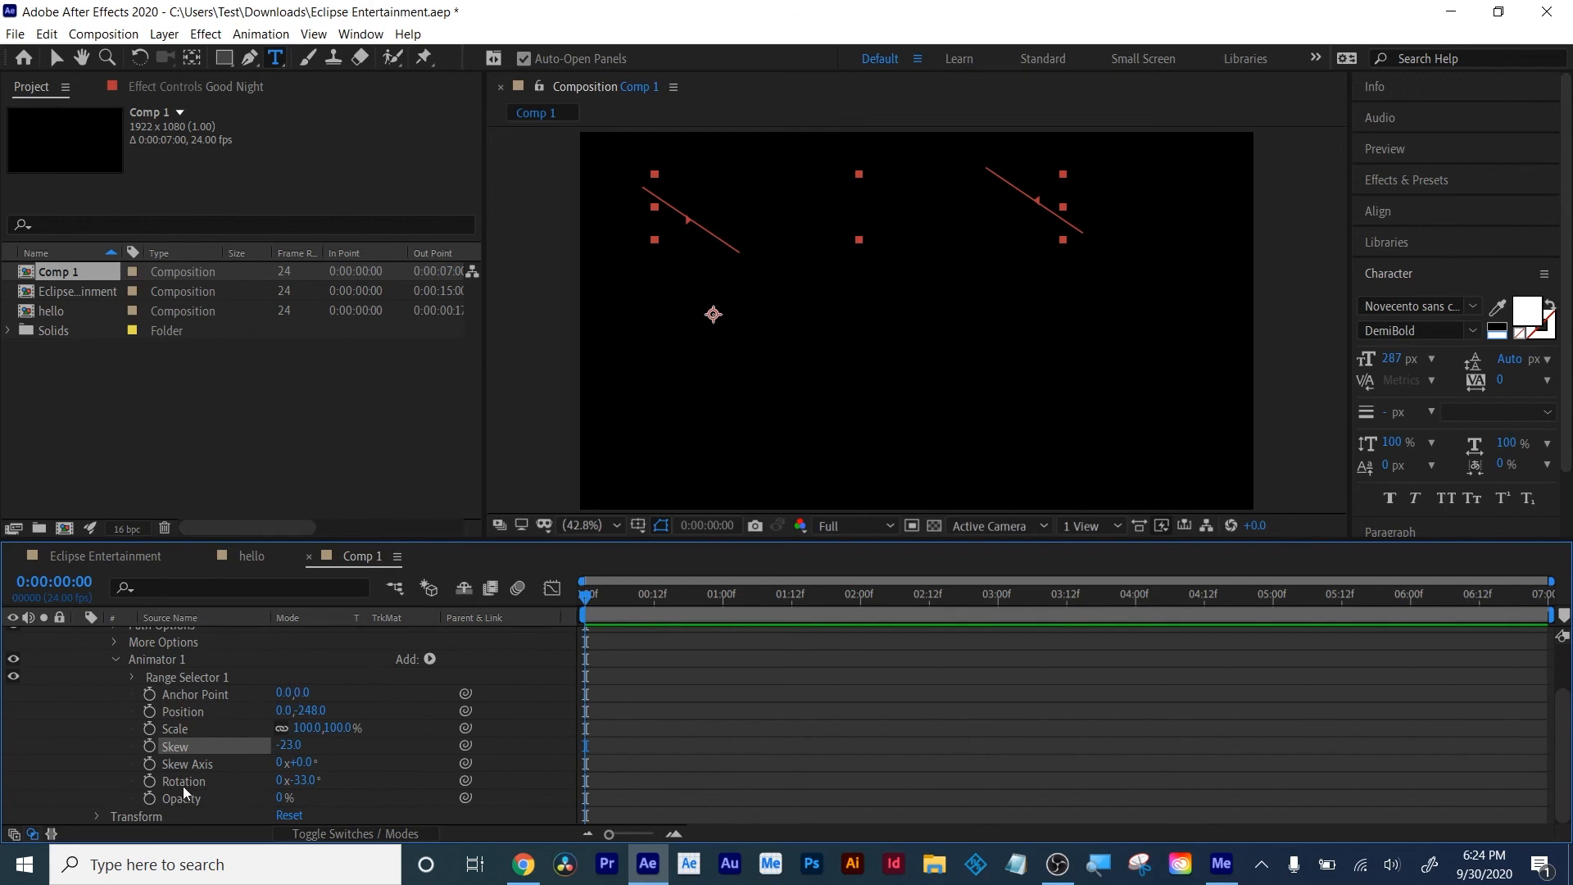
# Expand Range Selector 1's advanced options and set Based On to Characters
pyautogui.click(133, 677)
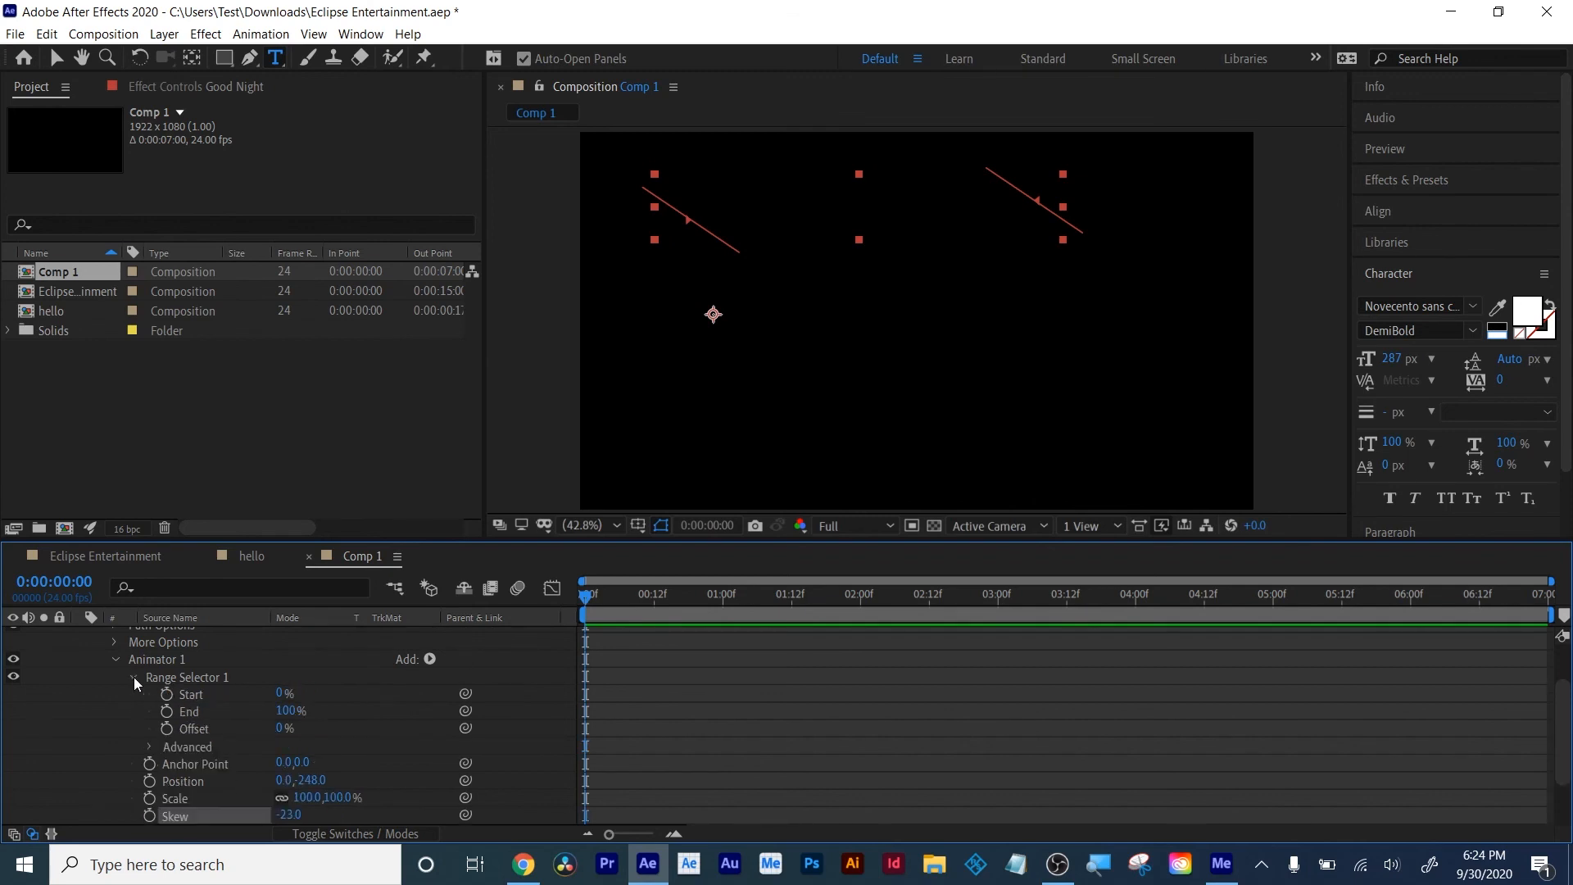
pyautogui.click(151, 747)
pyautogui.click(338, 693)
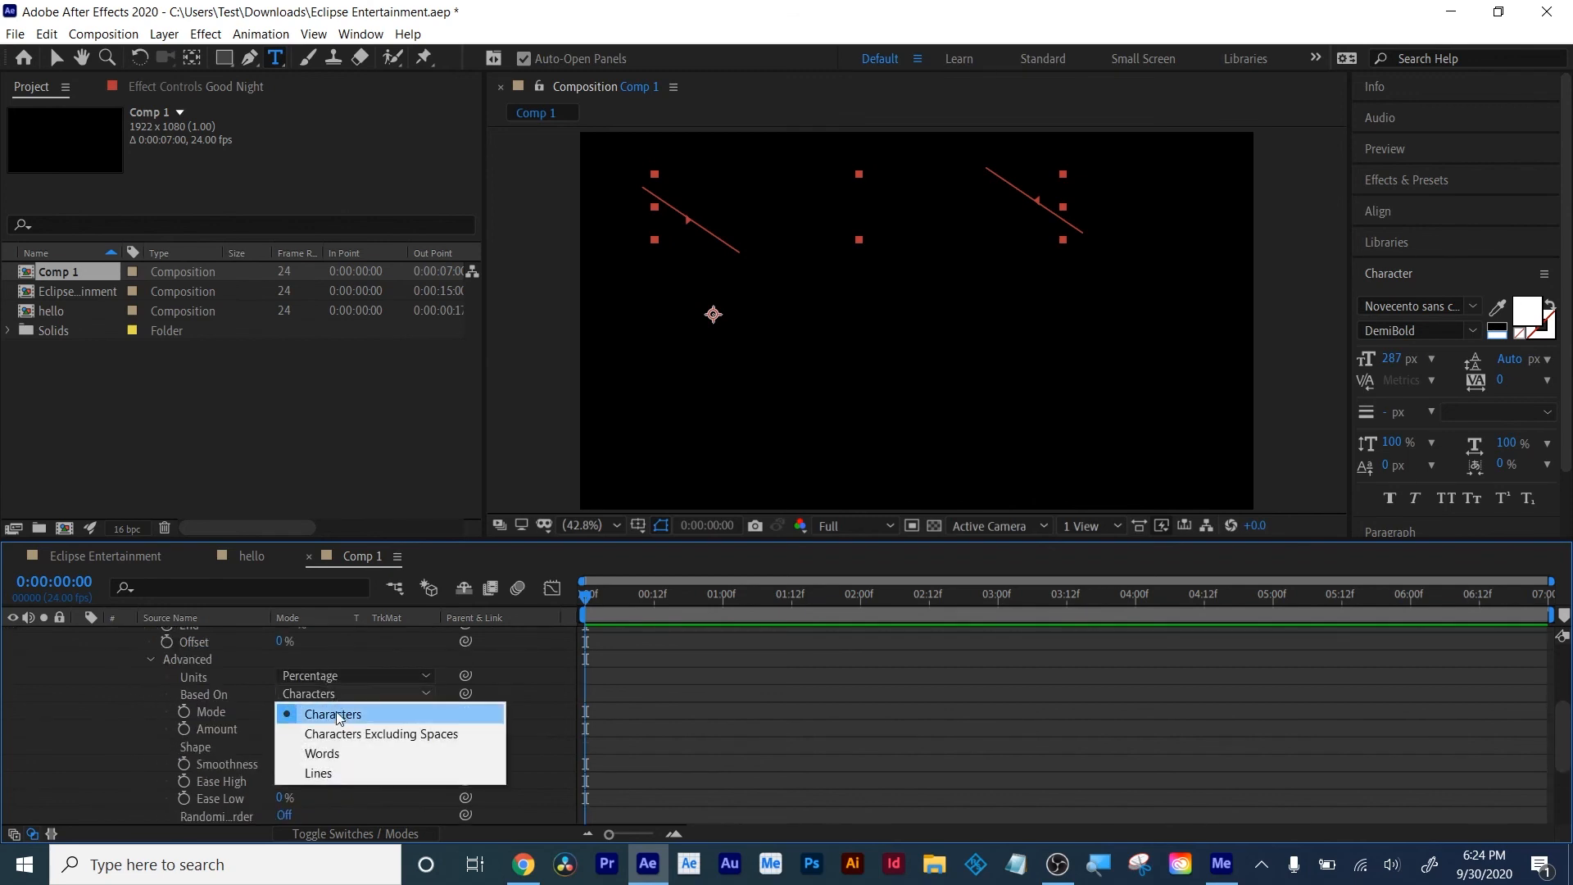
pyautogui.click(338, 715)
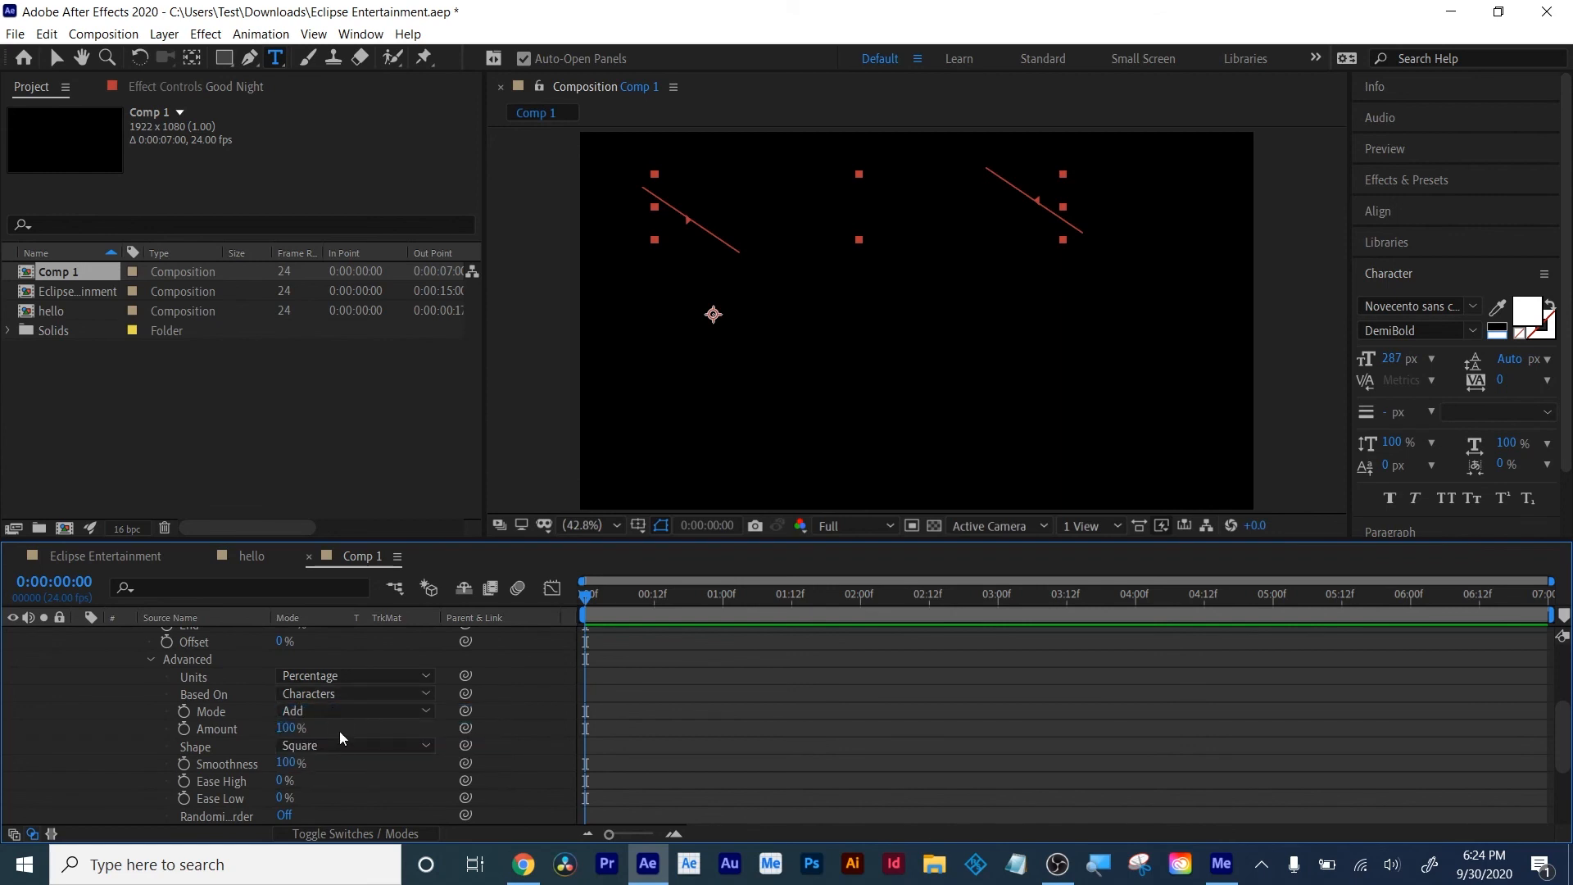
# Keyframe Range Selector 1's Offset from 0% at the start to 100% at 0:00:01:00 and scrub through the result
pyautogui.click(167, 642)
pyautogui.moveTo(585, 605); pyautogui.dragTo(722, 611)
pyautogui.moveTo(276, 642); pyautogui.dragTo(360, 641)
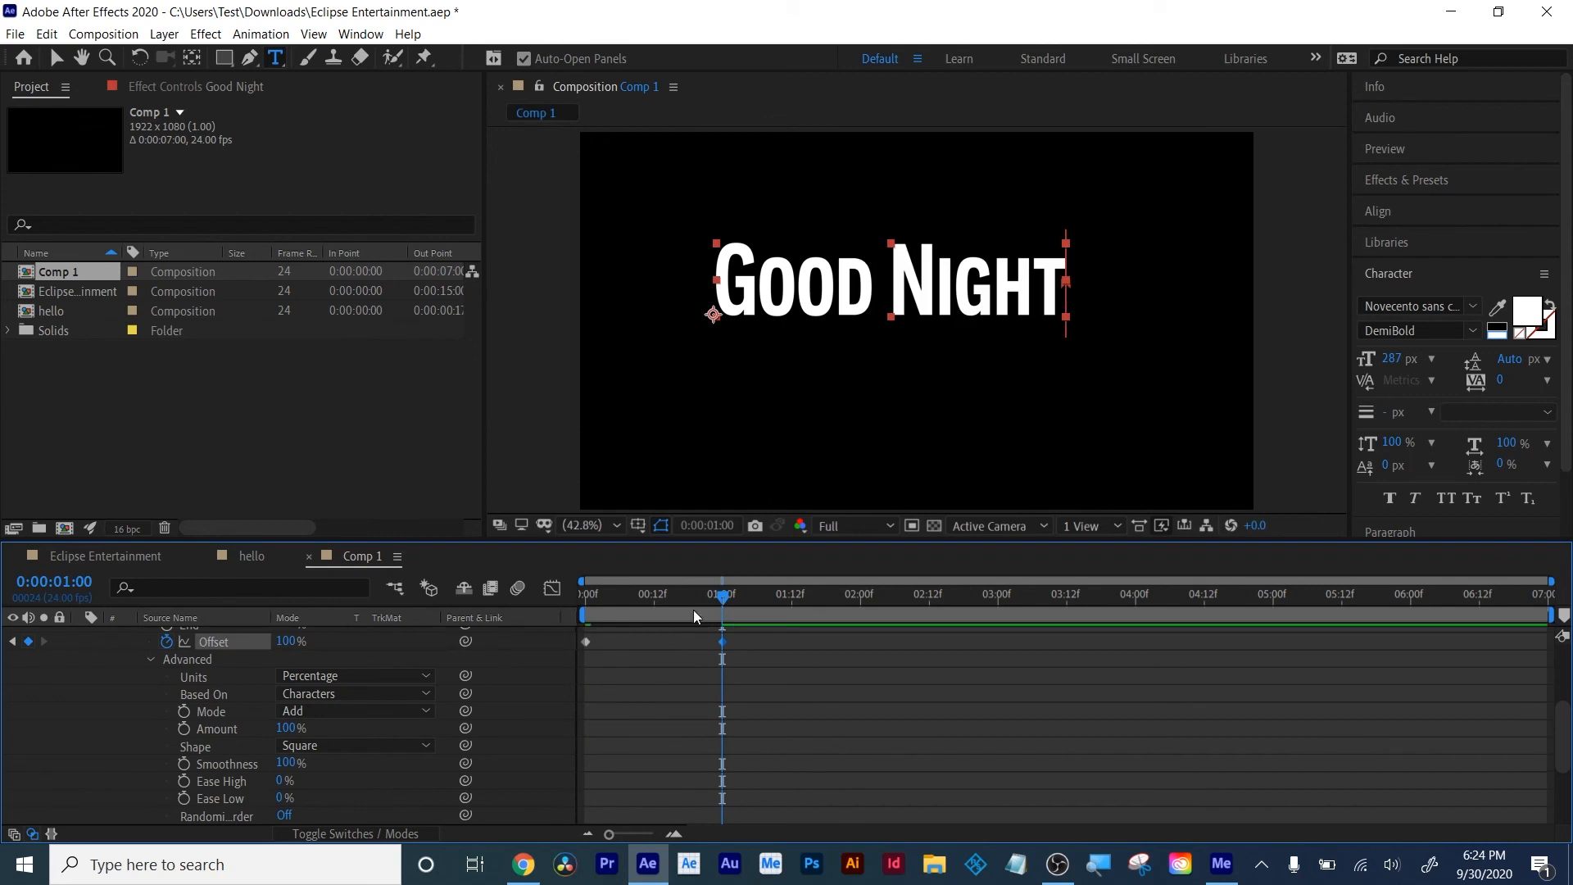
pyautogui.moveTo(703, 600); pyautogui.dragTo(740, 612)
# Try the Round and Ramp Up shapes for Range Selector 1 and scrub through the text animation
pyautogui.click(382, 752)
pyautogui.click(345, 706)
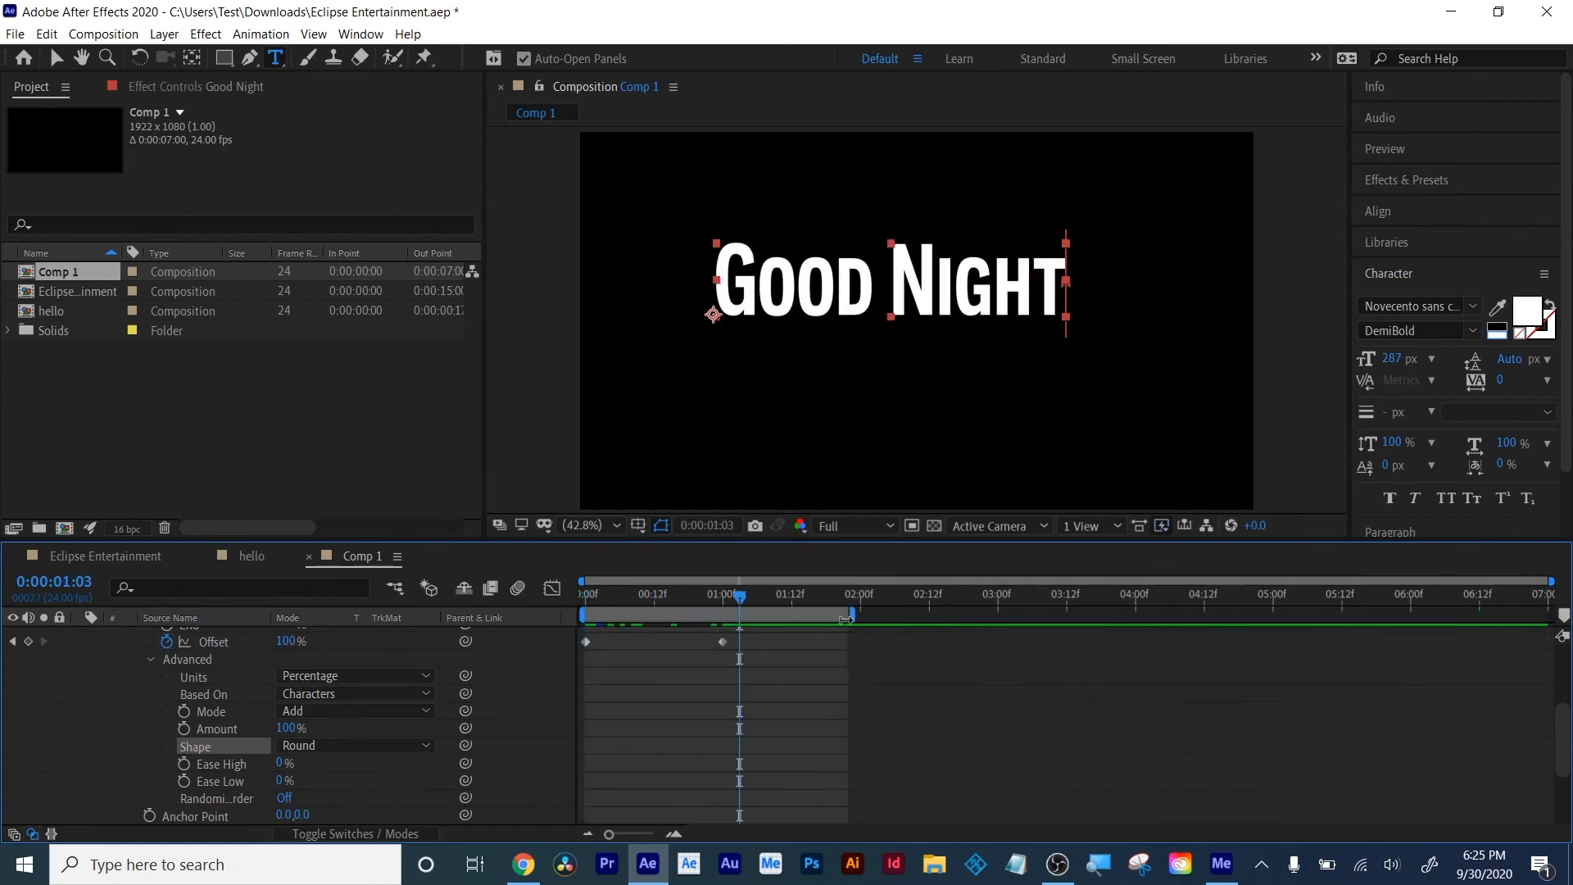
pyautogui.click(337, 745)
pyautogui.click(347, 647)
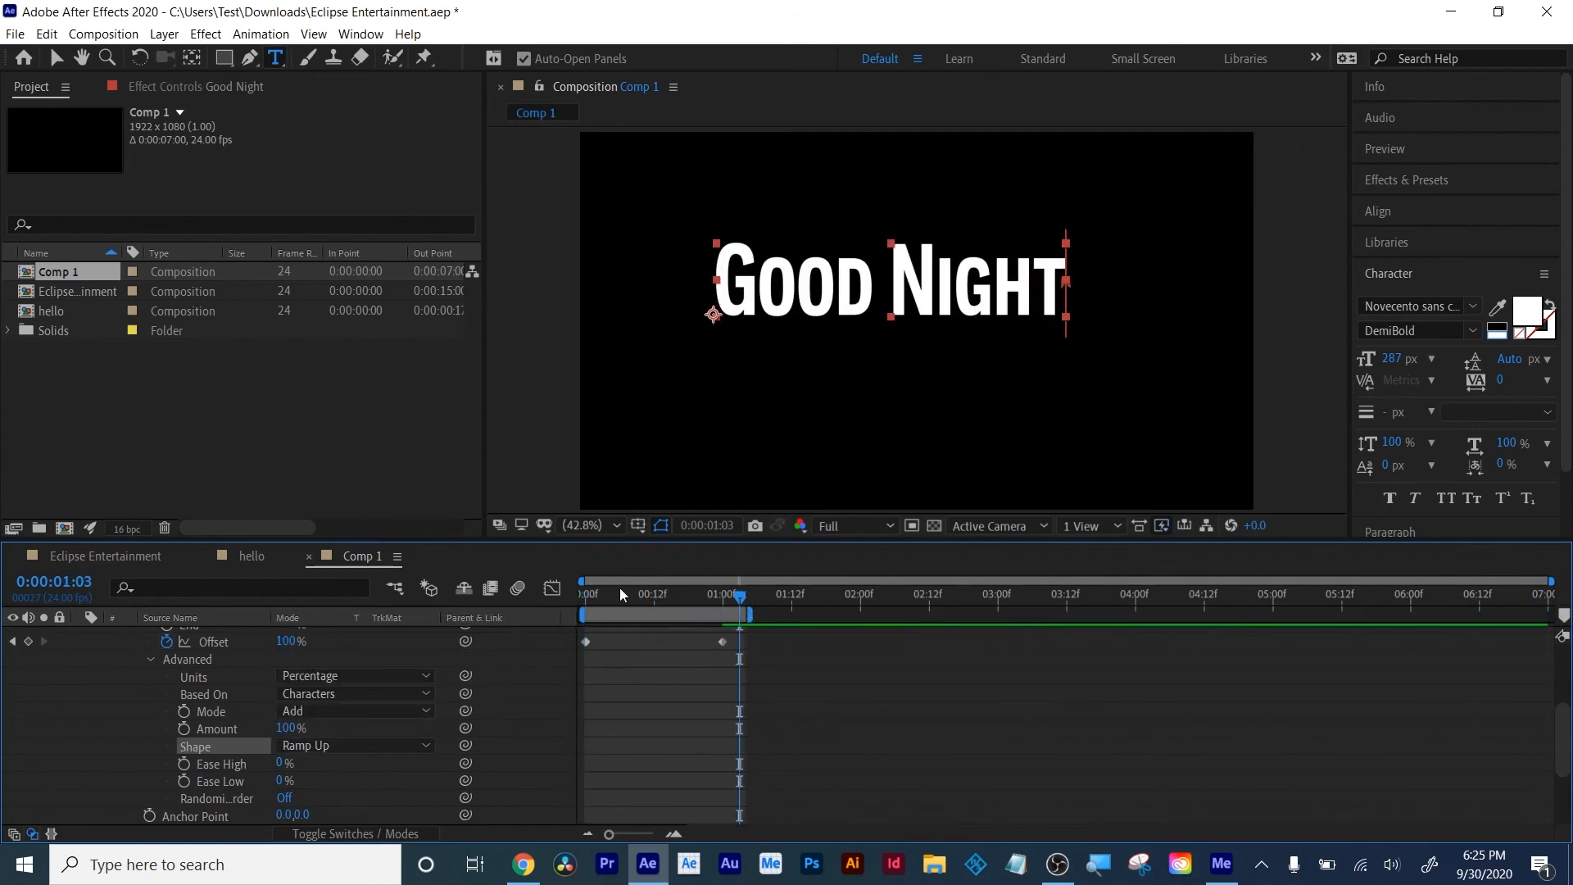
pyautogui.moveTo(619, 587); pyautogui.dragTo(762, 595)
# Try the Ramp Down shape, scrub through it, and return Range Selector 1's Shape to Square
pyautogui.click(308, 749)
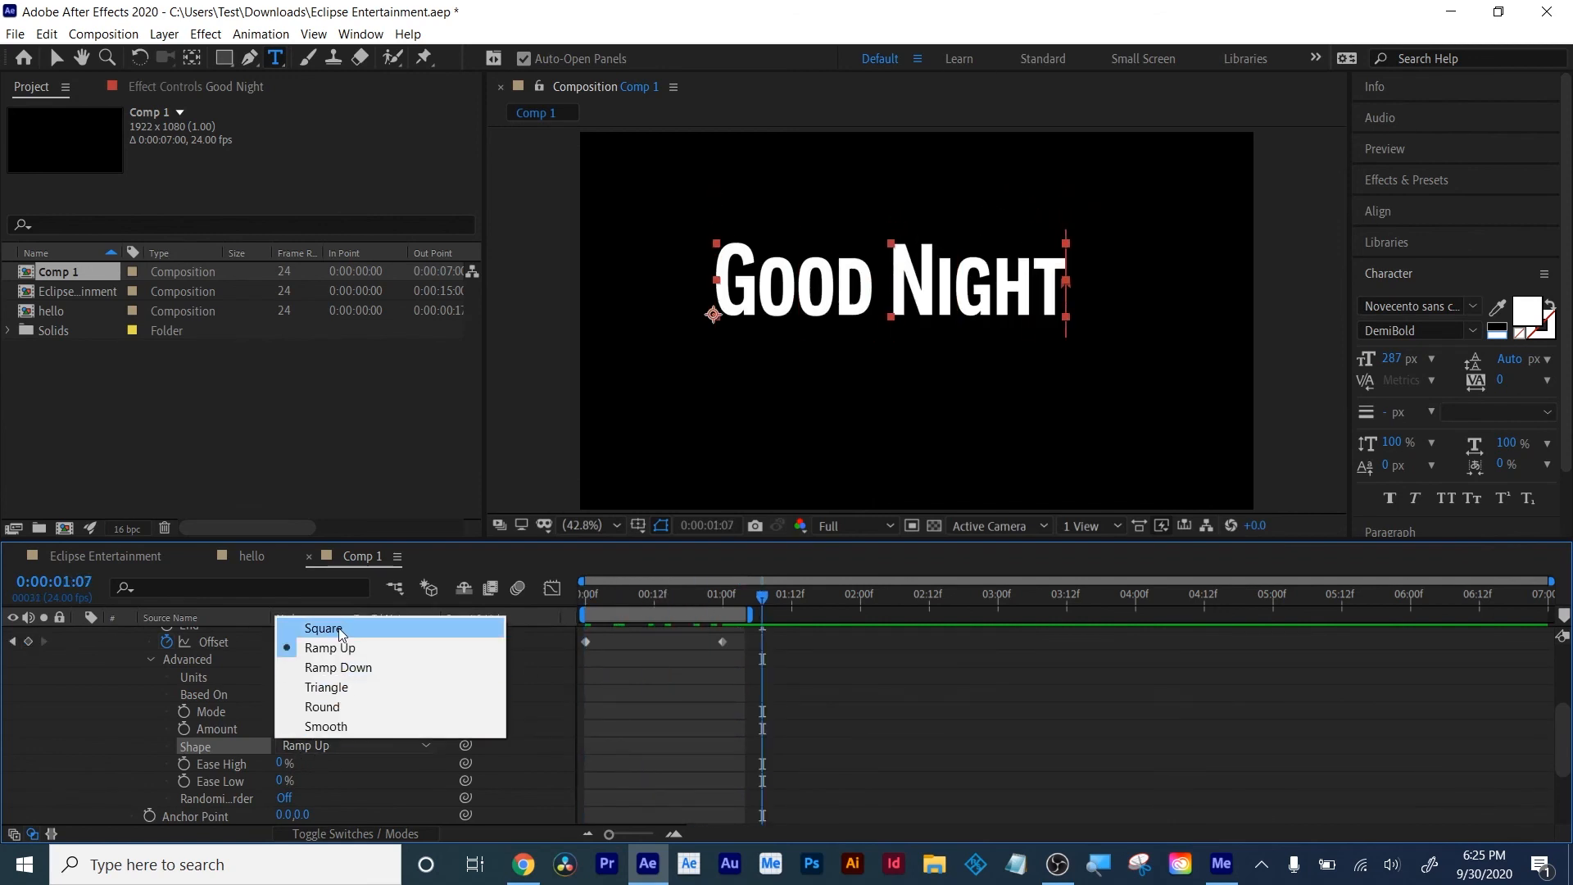
pyautogui.click(338, 667)
pyautogui.moveTo(579, 597); pyautogui.dragTo(733, 597)
pyautogui.press('Home')
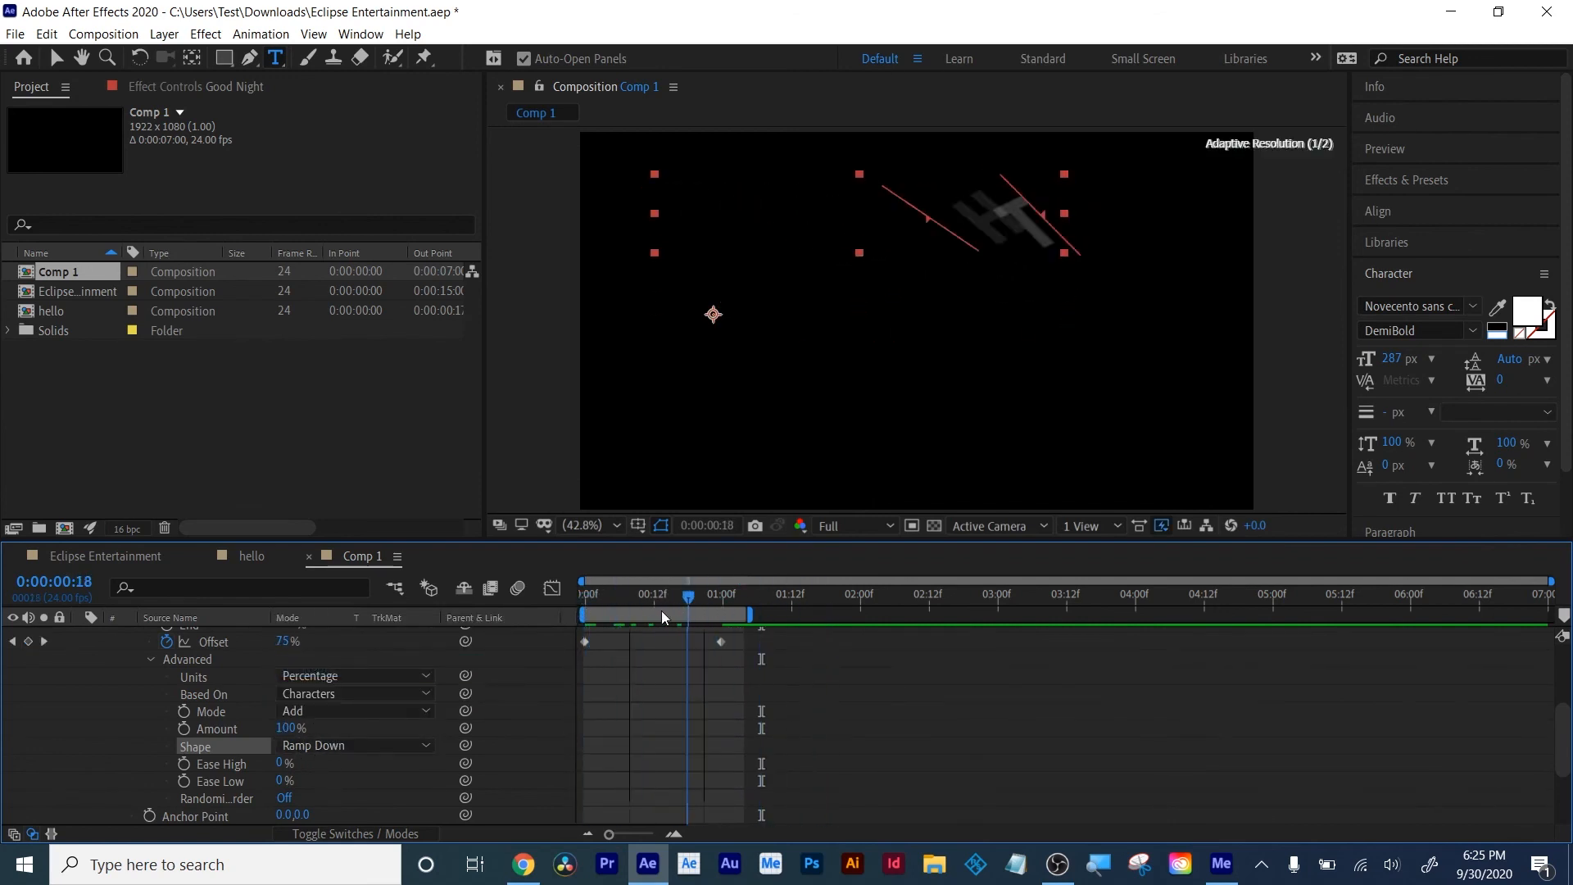
pyautogui.click(322, 745)
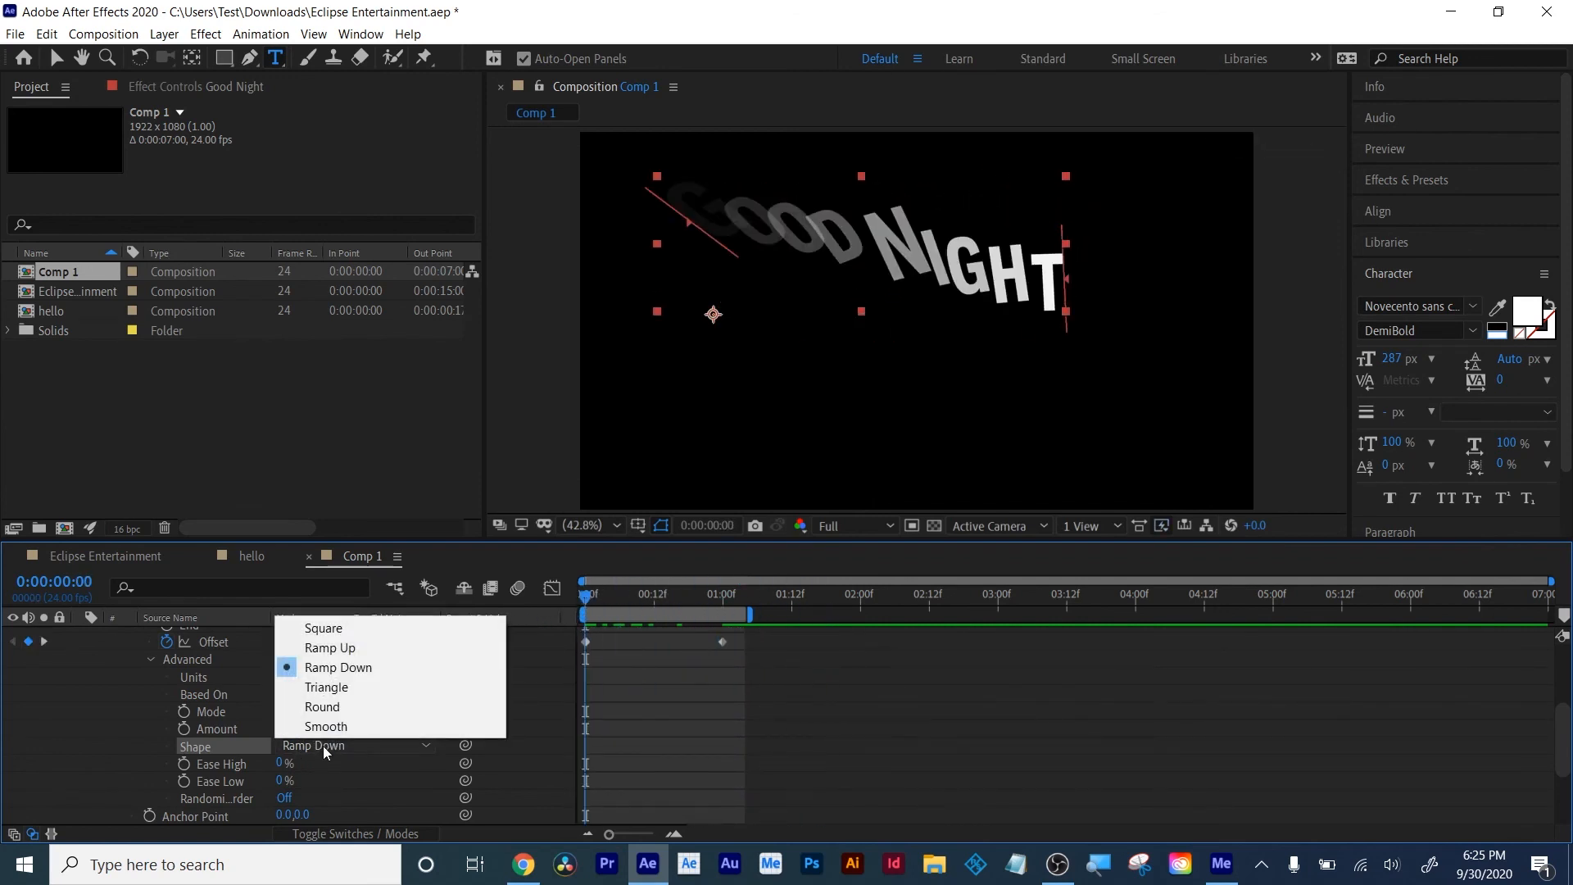
pyautogui.click(350, 629)
pyautogui.moveTo(588, 597); pyautogui.dragTo(758, 608)
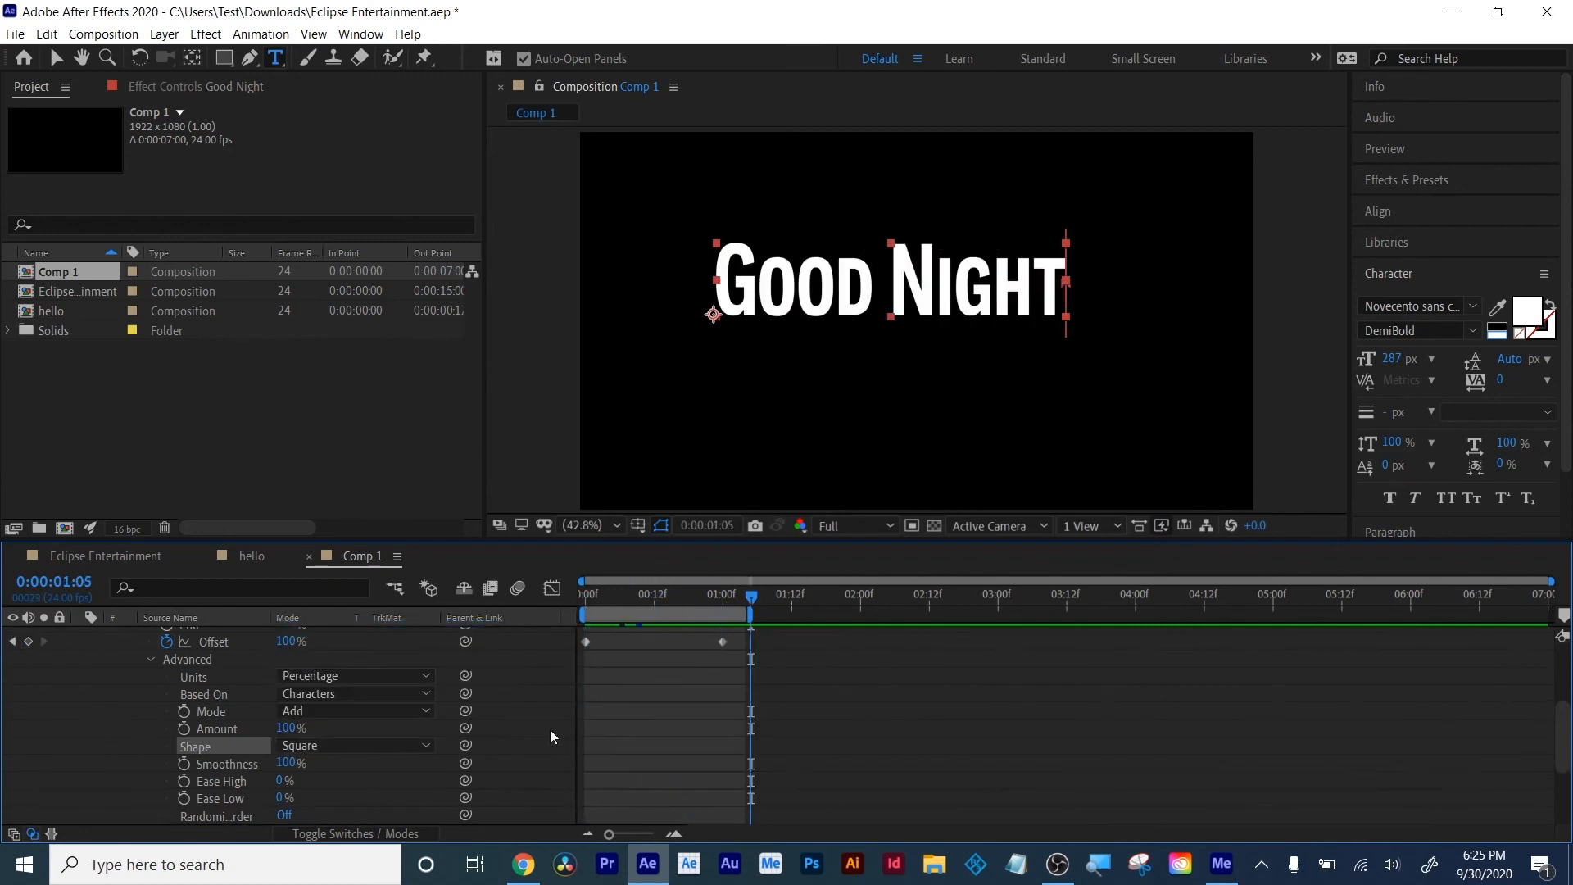
# Set Range Selector 1's Ease High to 34% and Ease Low to 80%, and turn on Randomize Order
pyautogui.moveTo(283, 782); pyautogui.dragTo(347, 788)
pyautogui.click(284, 815)
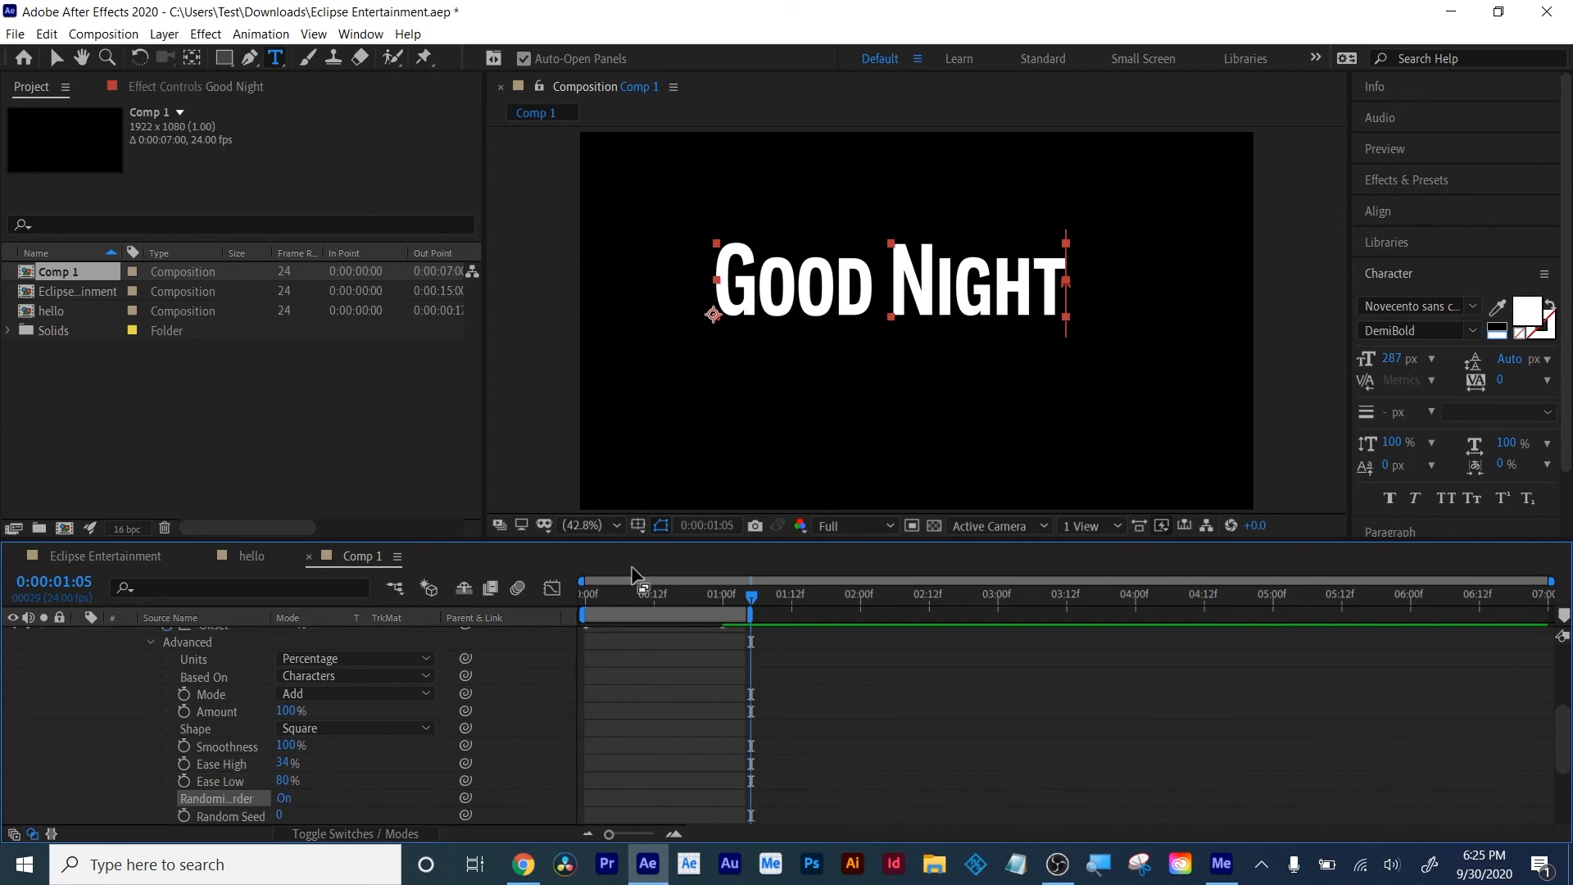
# Extend the work area to just past 0:00:01:12 and set Range Selector 1's Random Seed to 40
pyautogui.moveTo(635, 592); pyautogui.dragTo(800, 615)
pyautogui.scroll(-4, 390, 783)
pyautogui.click(280, 676)
pyautogui.write('40')
pyautogui.press('Return')
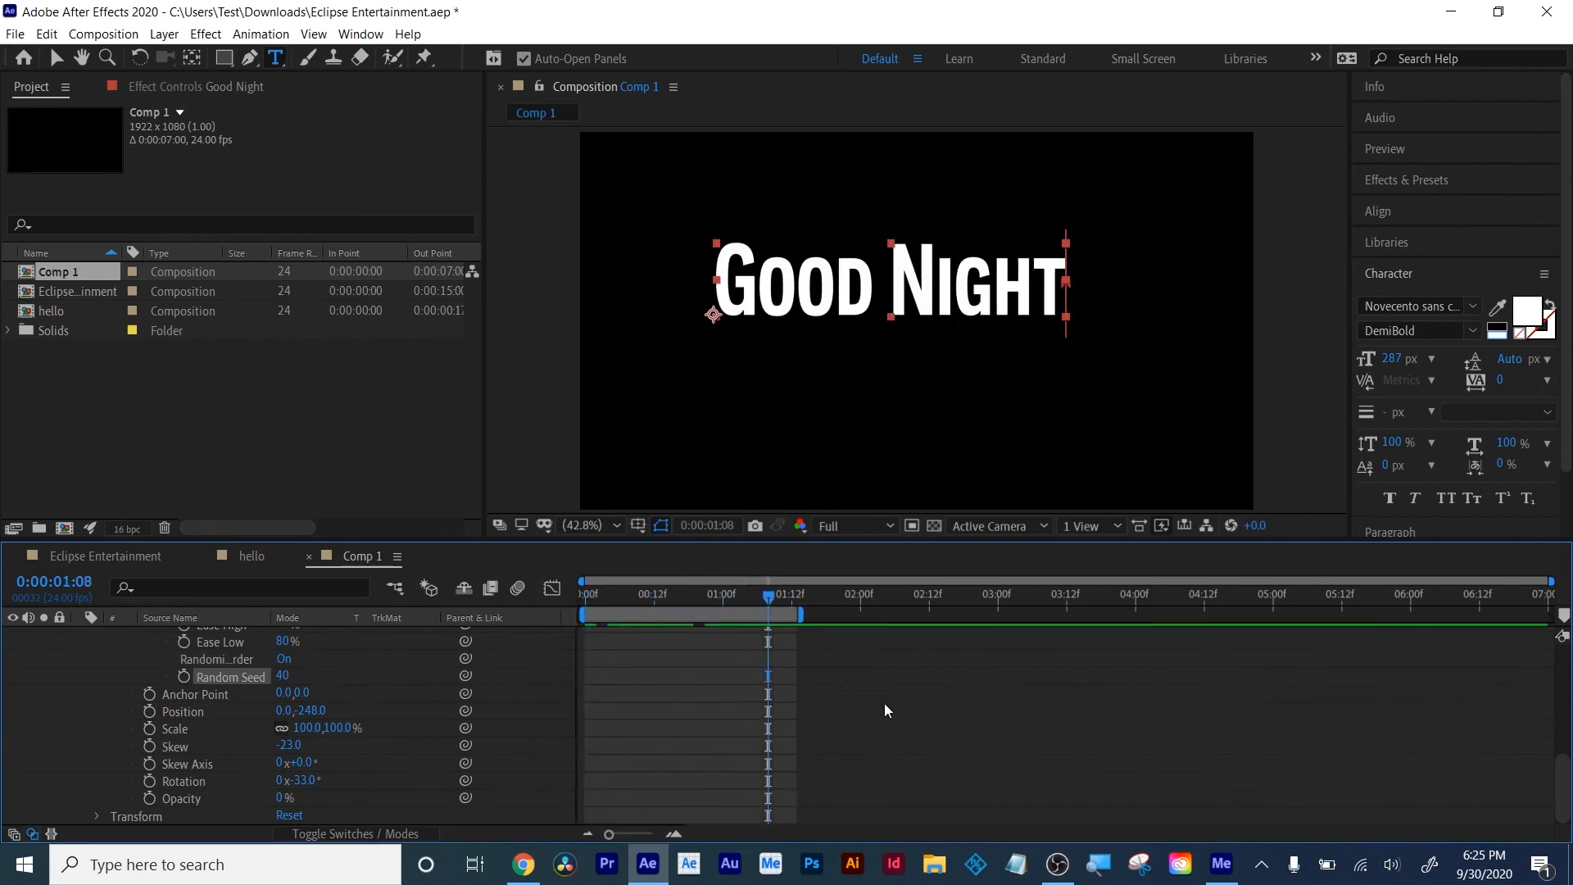
# Show only the Good Night layer's keyframed properties, enlarge the composition viewer and play the animation from the start
pyautogui.click(881, 705)
pyautogui.press('u')
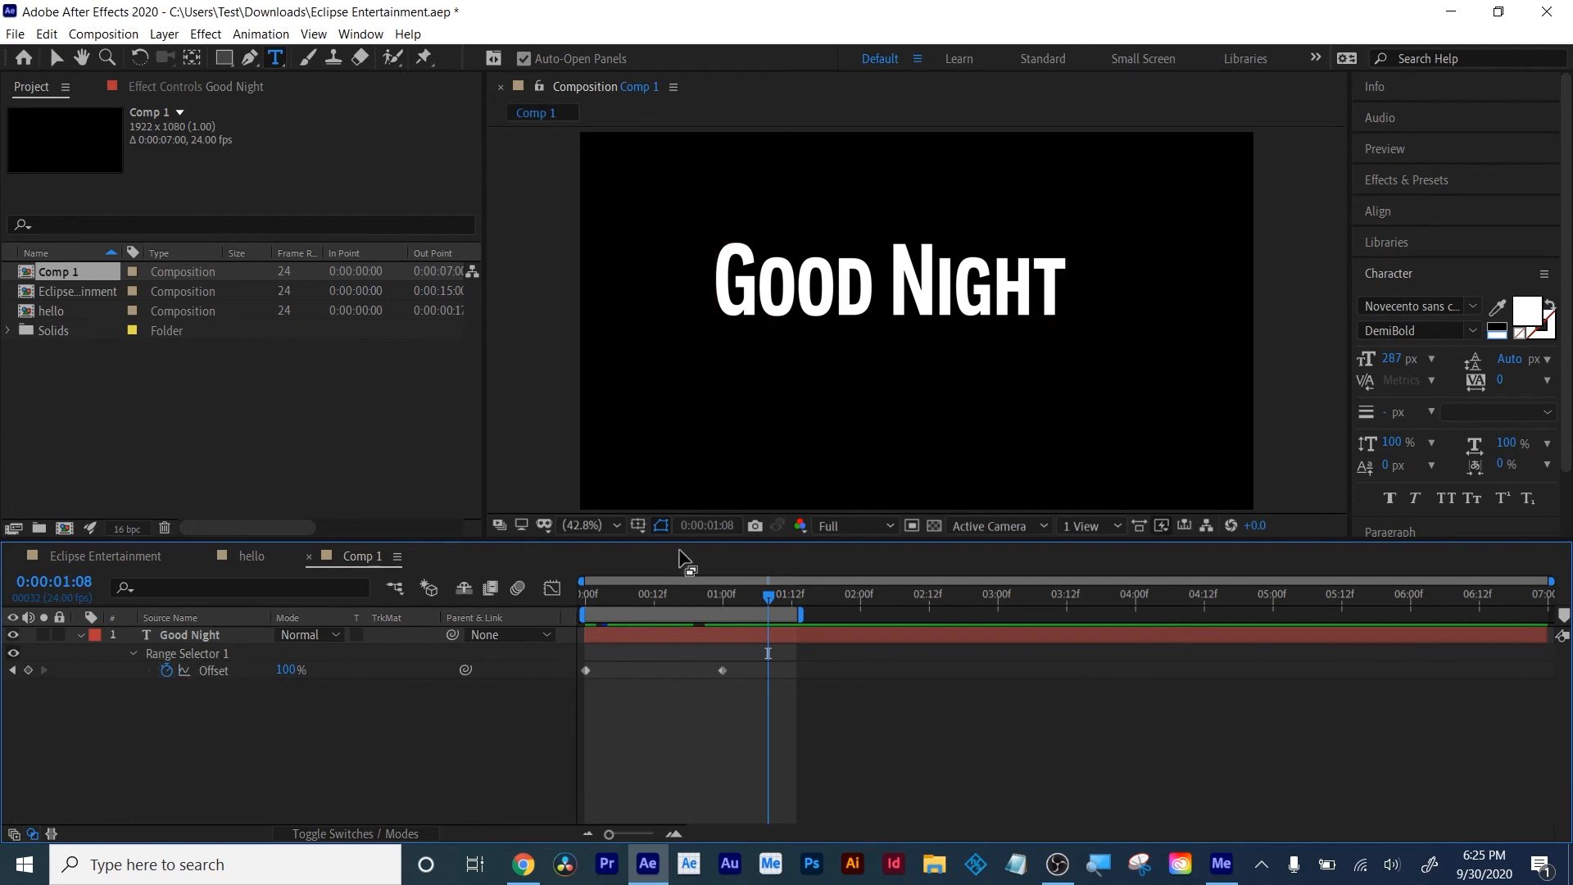
pyautogui.moveTo(690, 542); pyautogui.dragTo(510, 700)
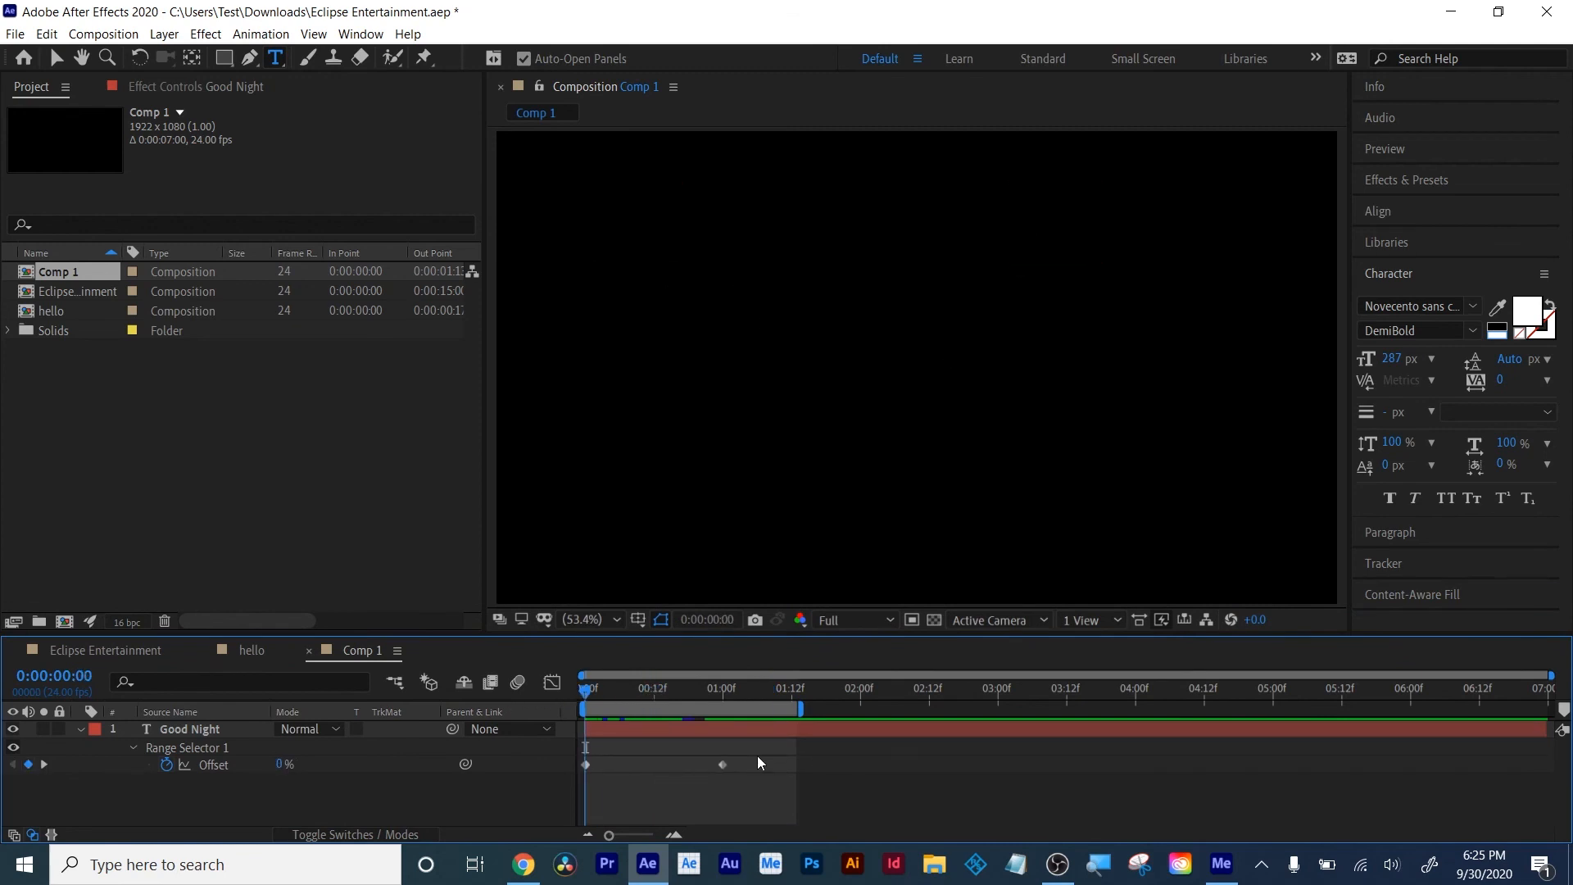
pyautogui.press('space')
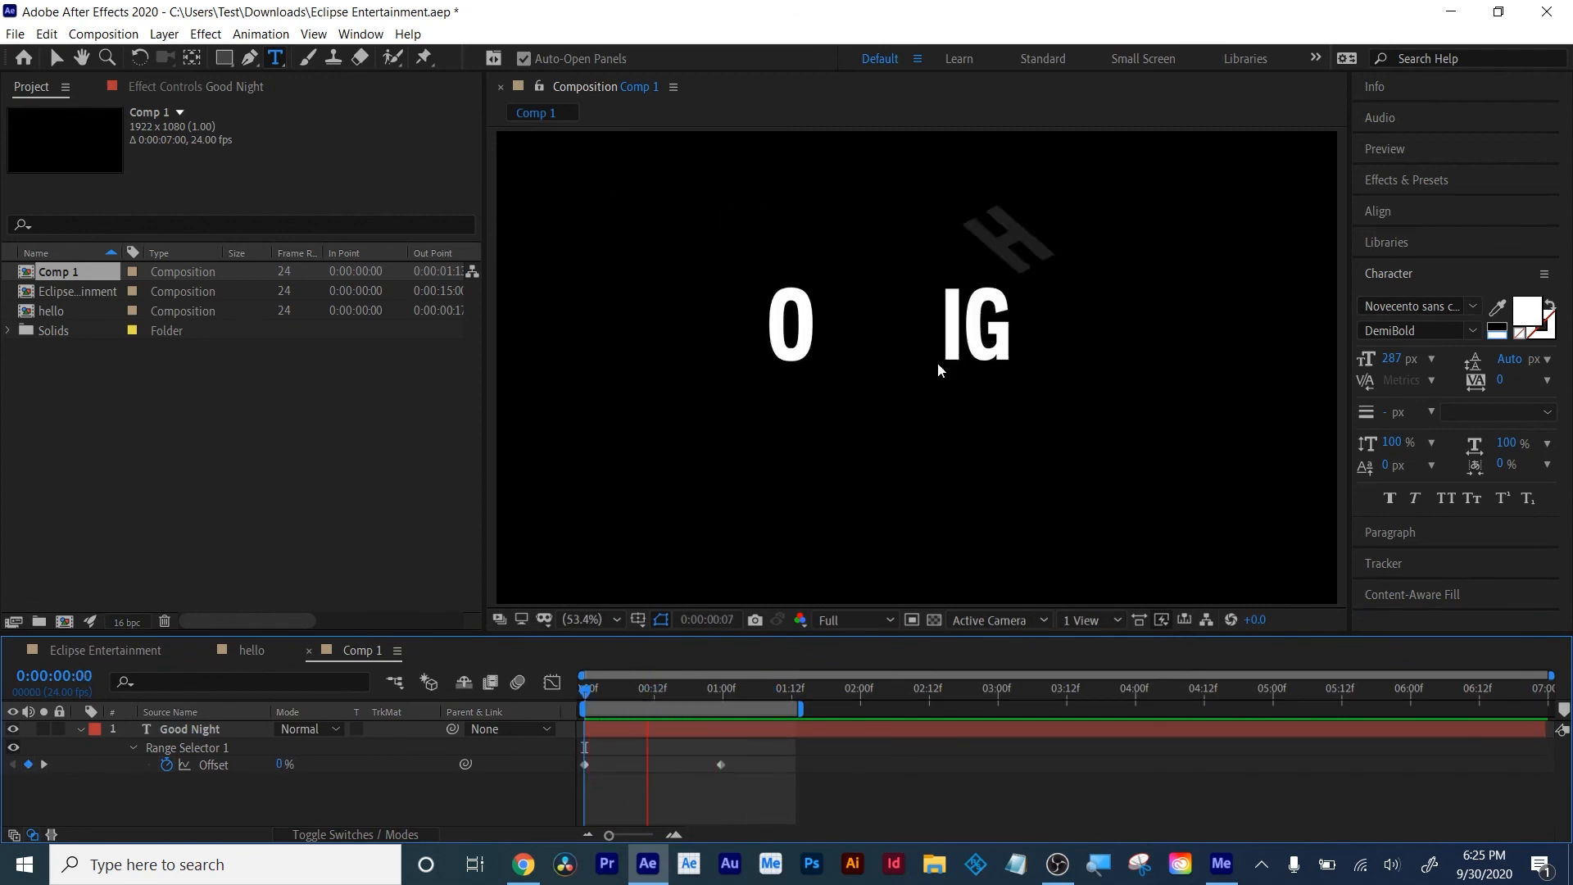